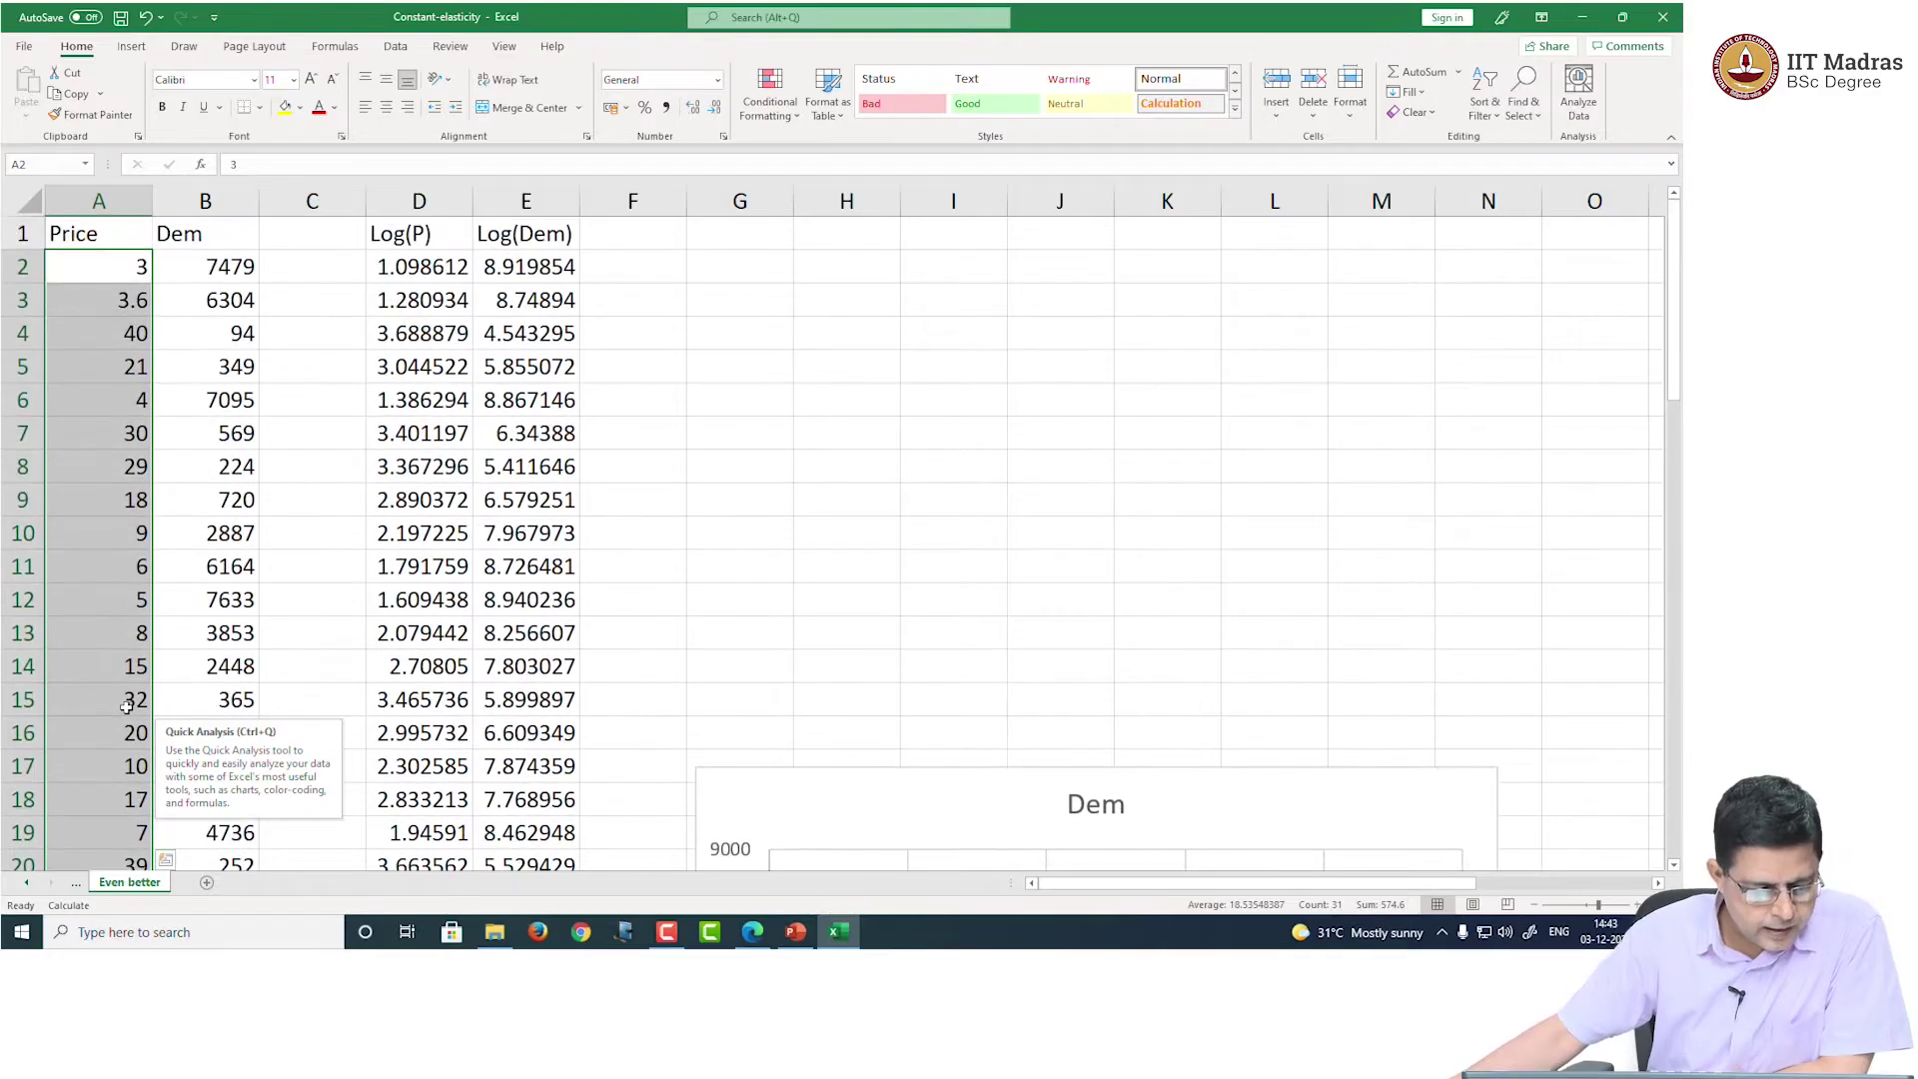
Step: Compare the price and demand pairs in rows 2, 6, 12 and 8
{"action": "left_click", "coordinate": [140, 267]}
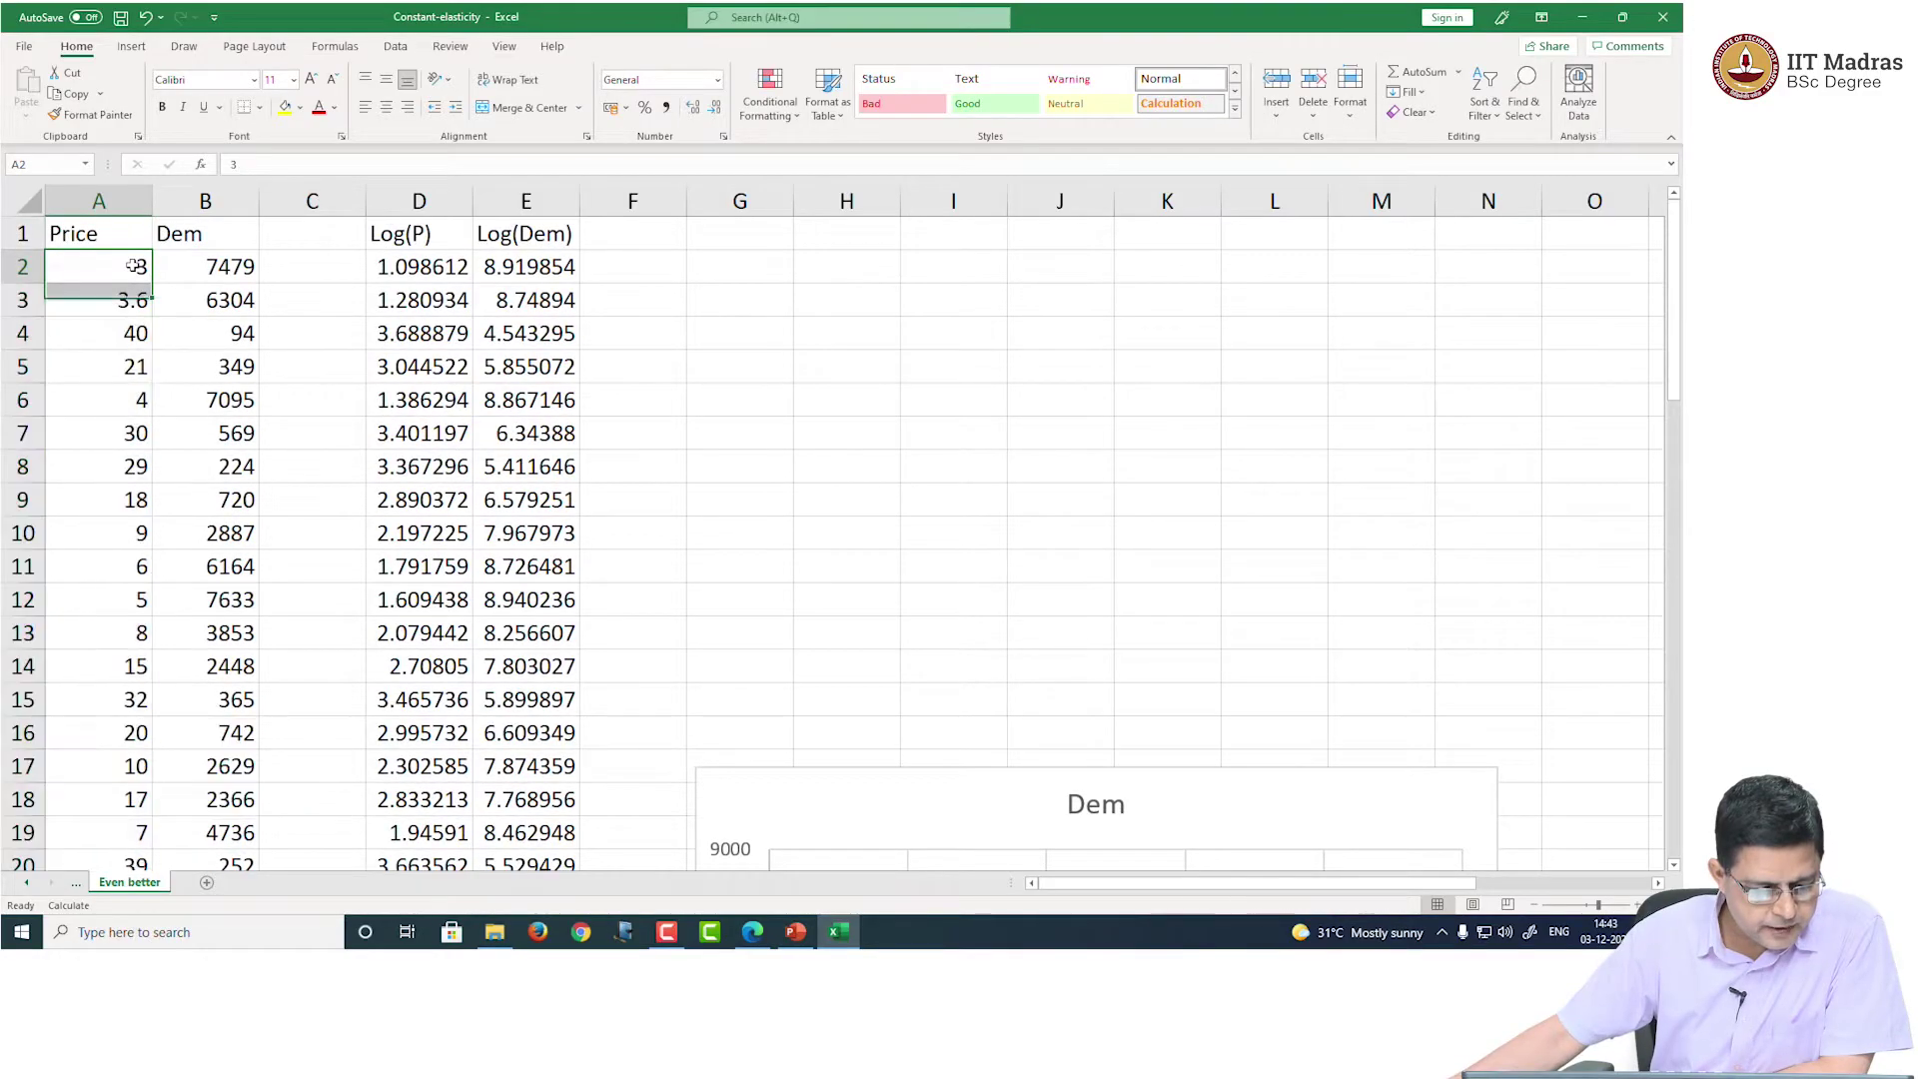
{"action": "left_click", "coordinate": [208, 266]}
{"action": "left_click", "coordinate": [117, 270]}
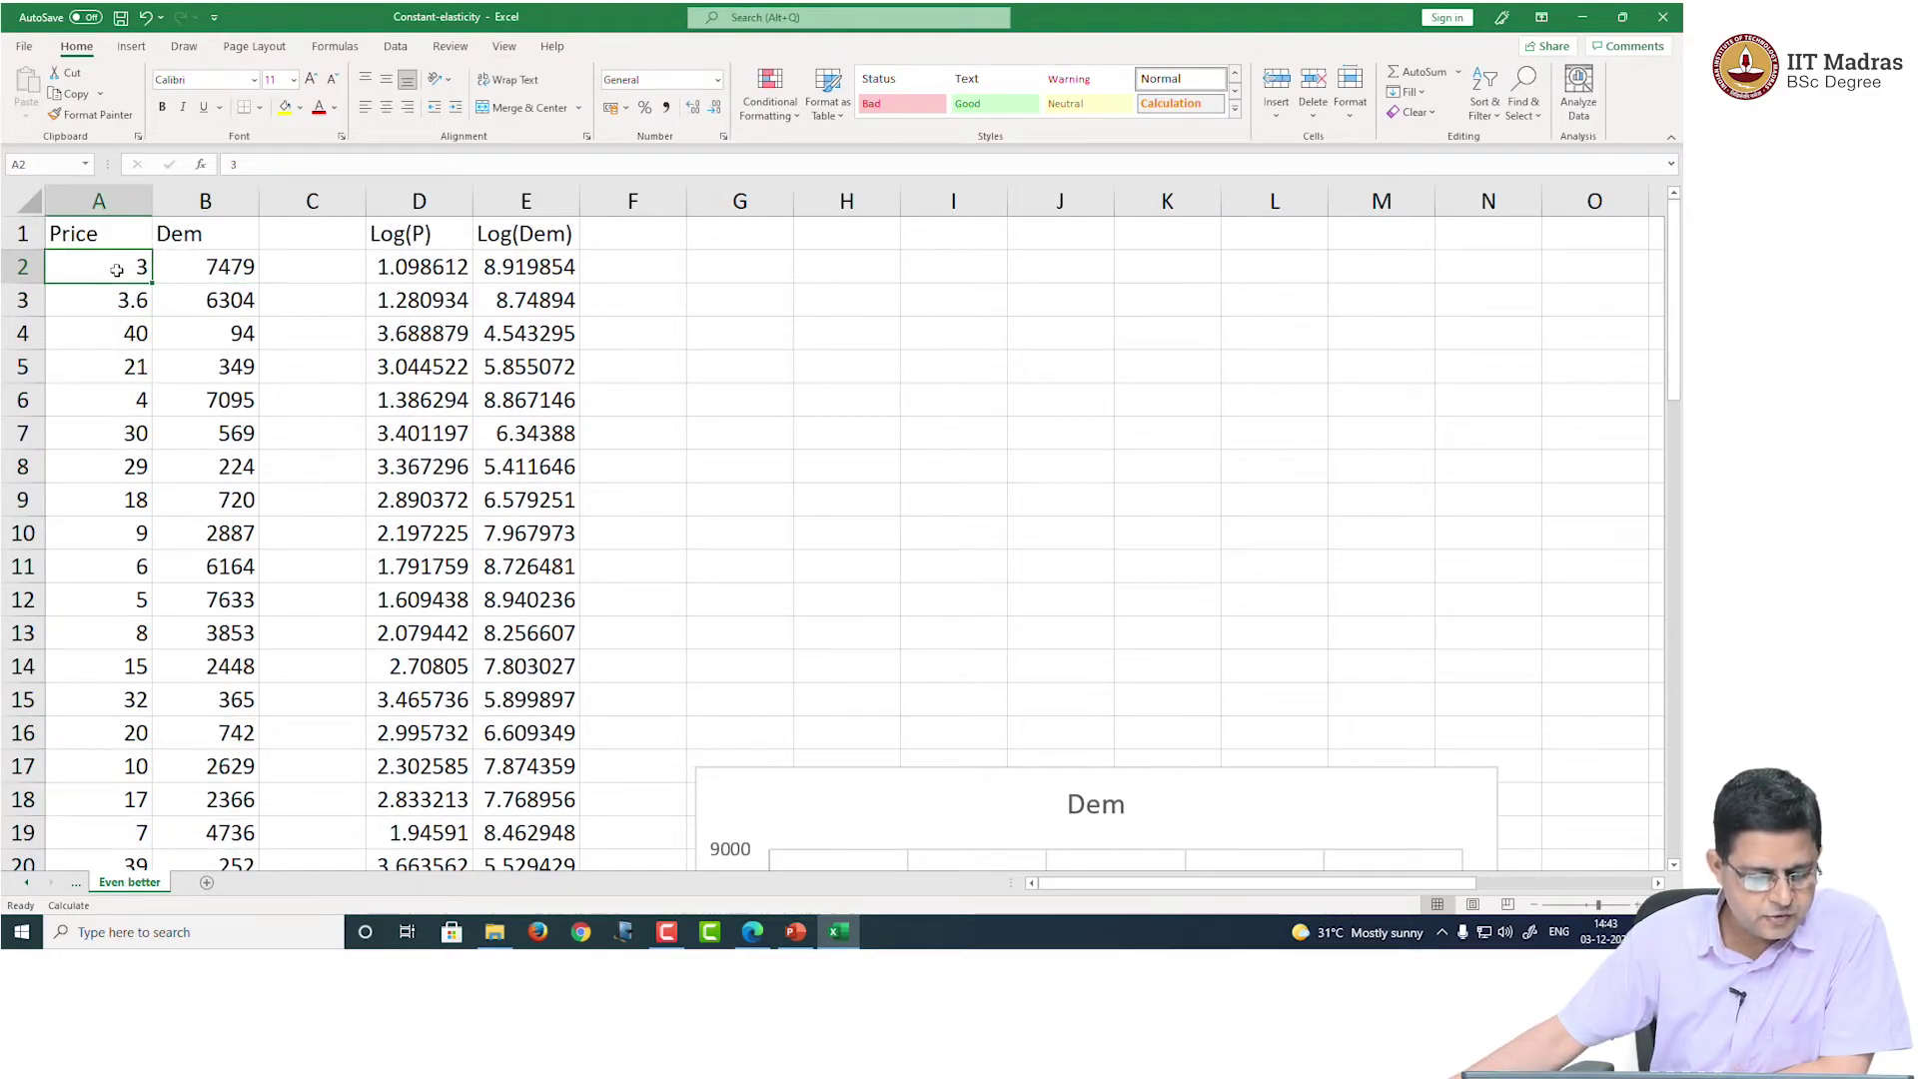
{"action": "left_click", "coordinate": [230, 276]}
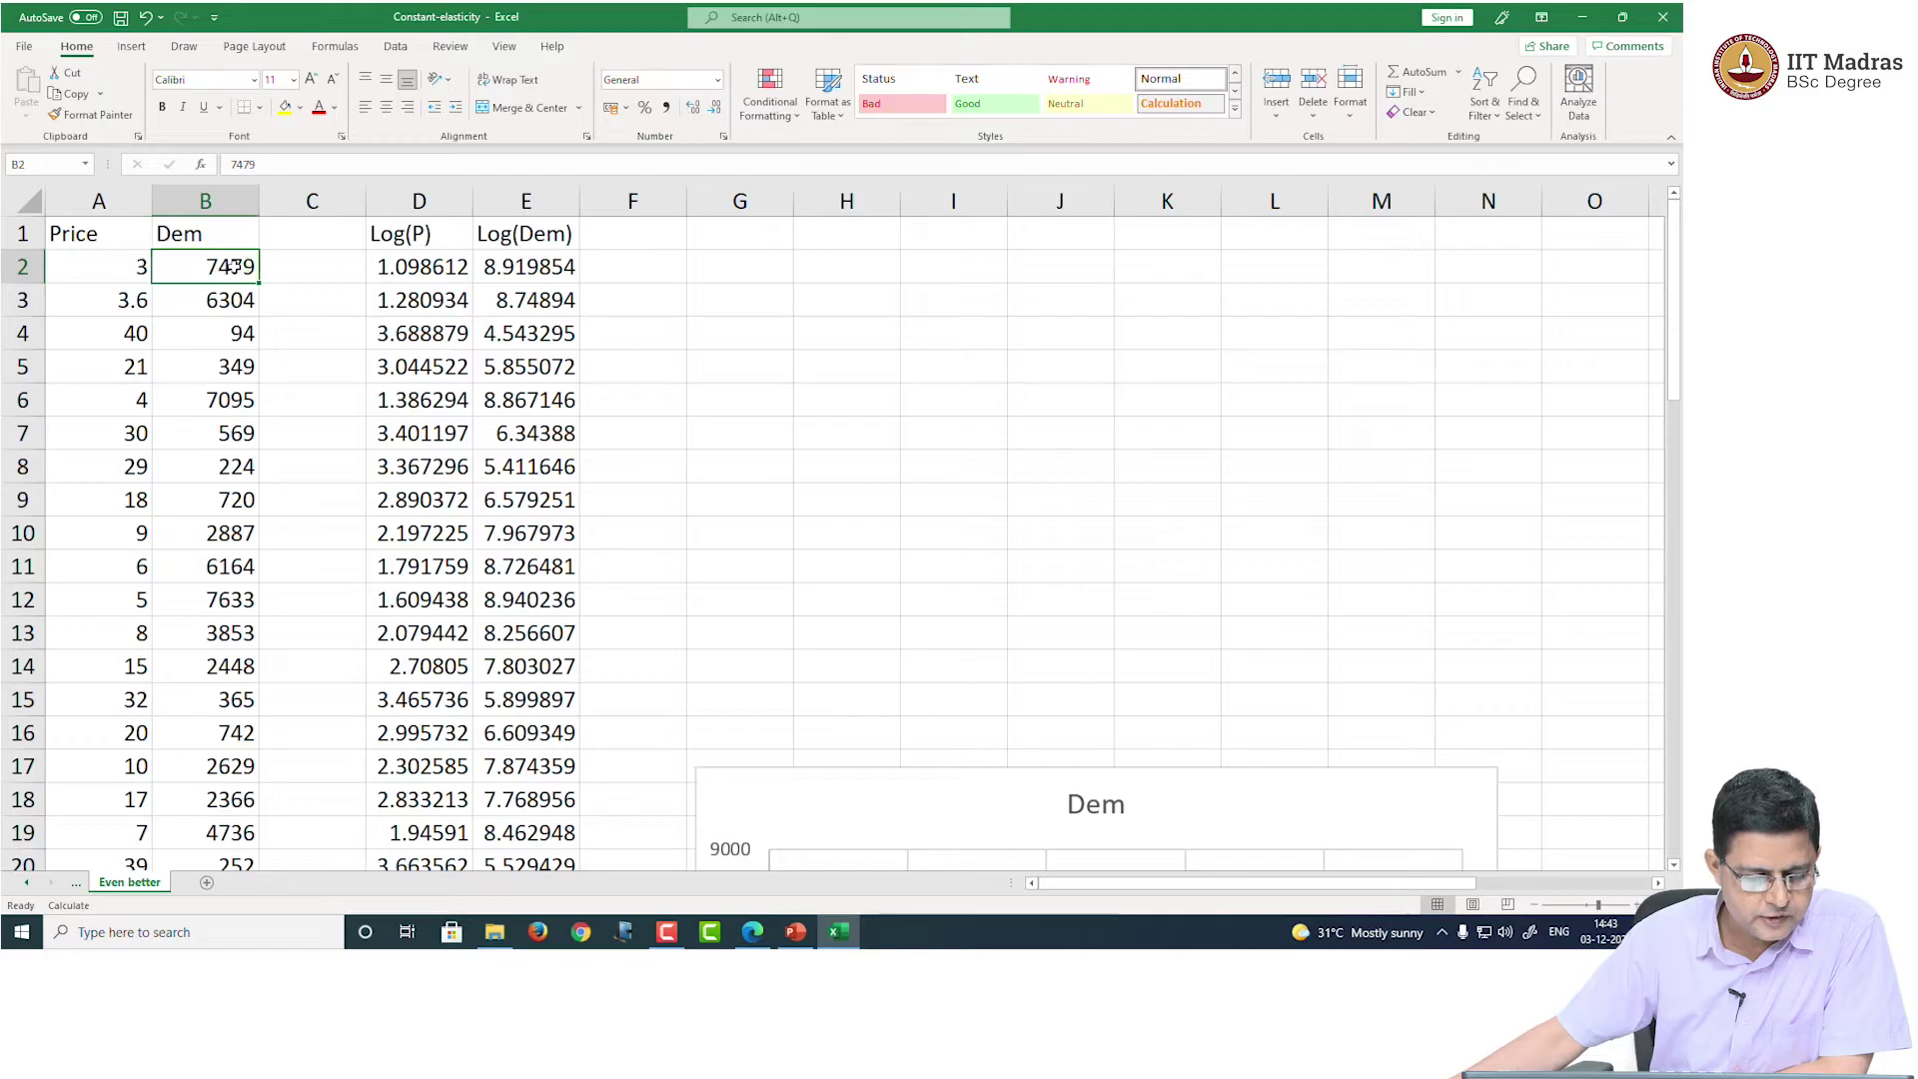
{"action": "left_click", "coordinate": [116, 399]}
{"action": "left_click", "coordinate": [237, 399]}
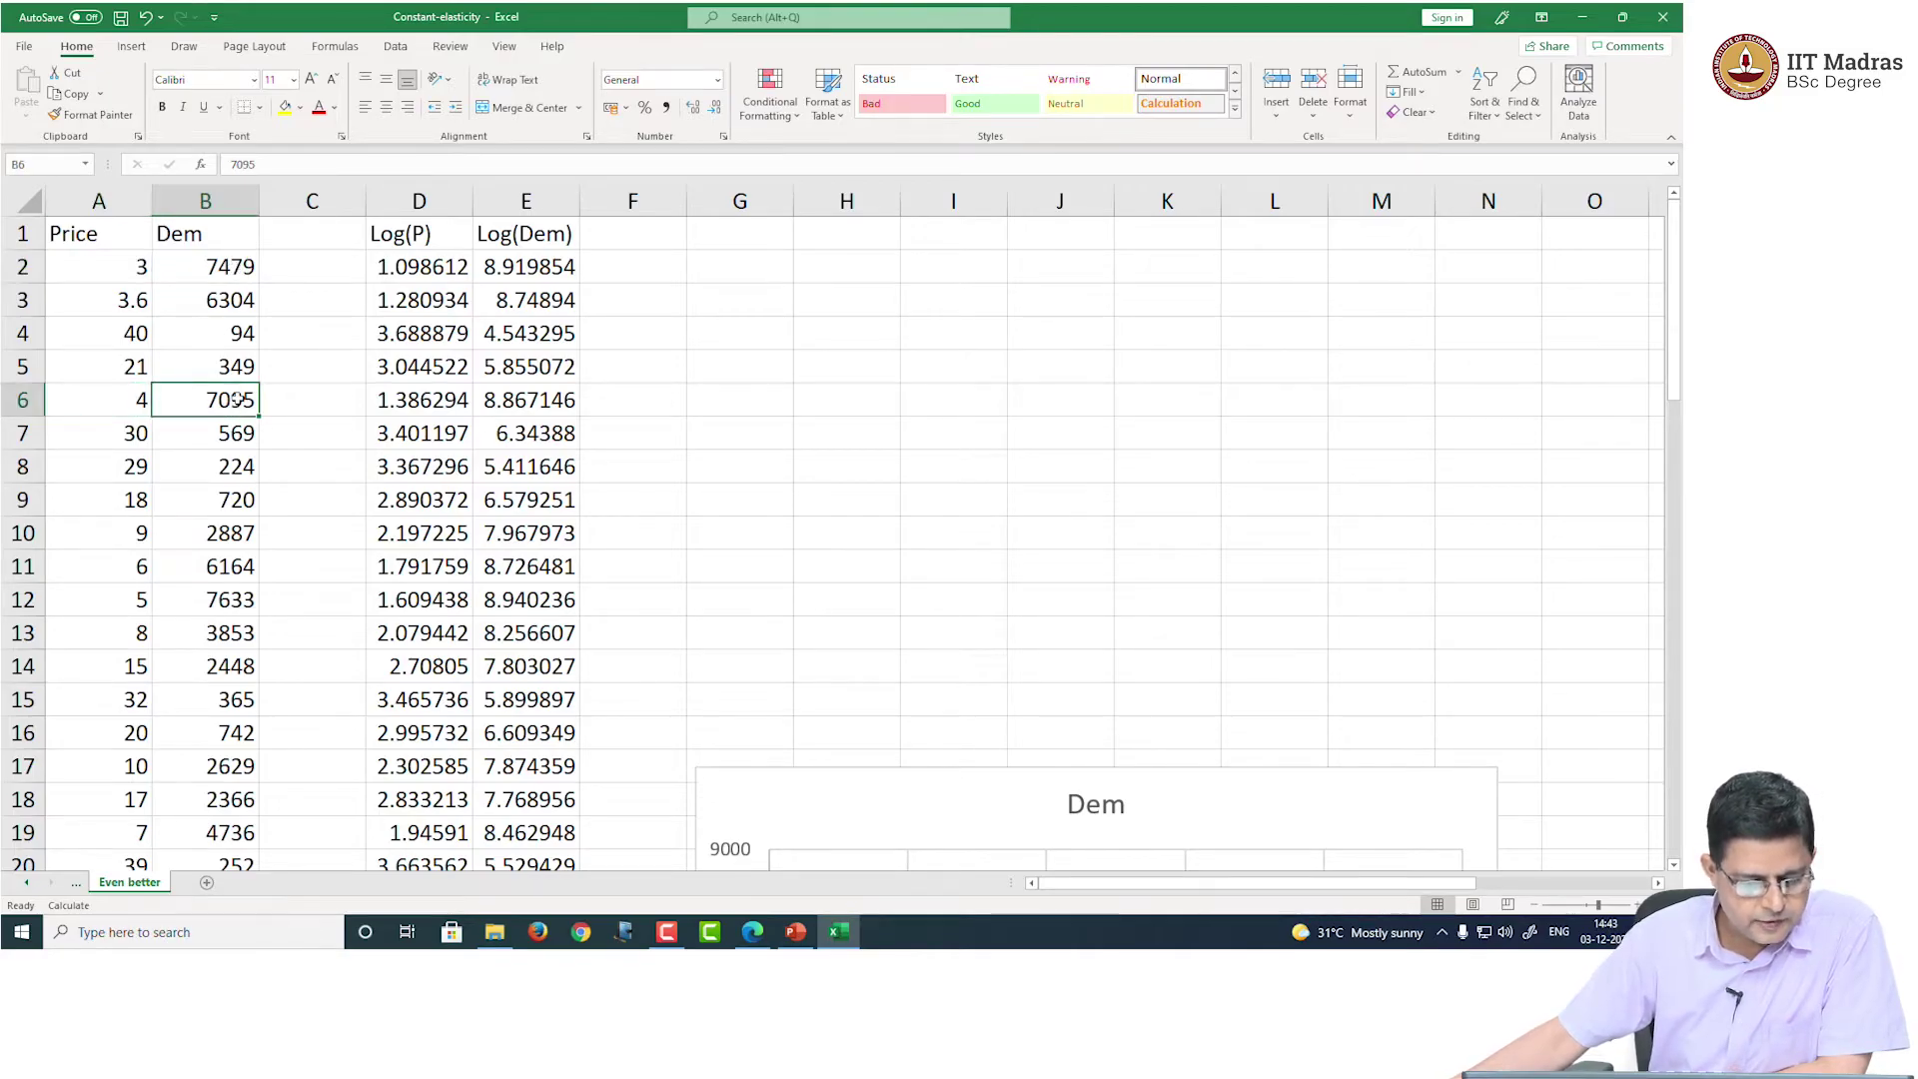
{"action": "left_click", "coordinate": [132, 598]}
{"action": "left_click", "coordinate": [213, 602]}
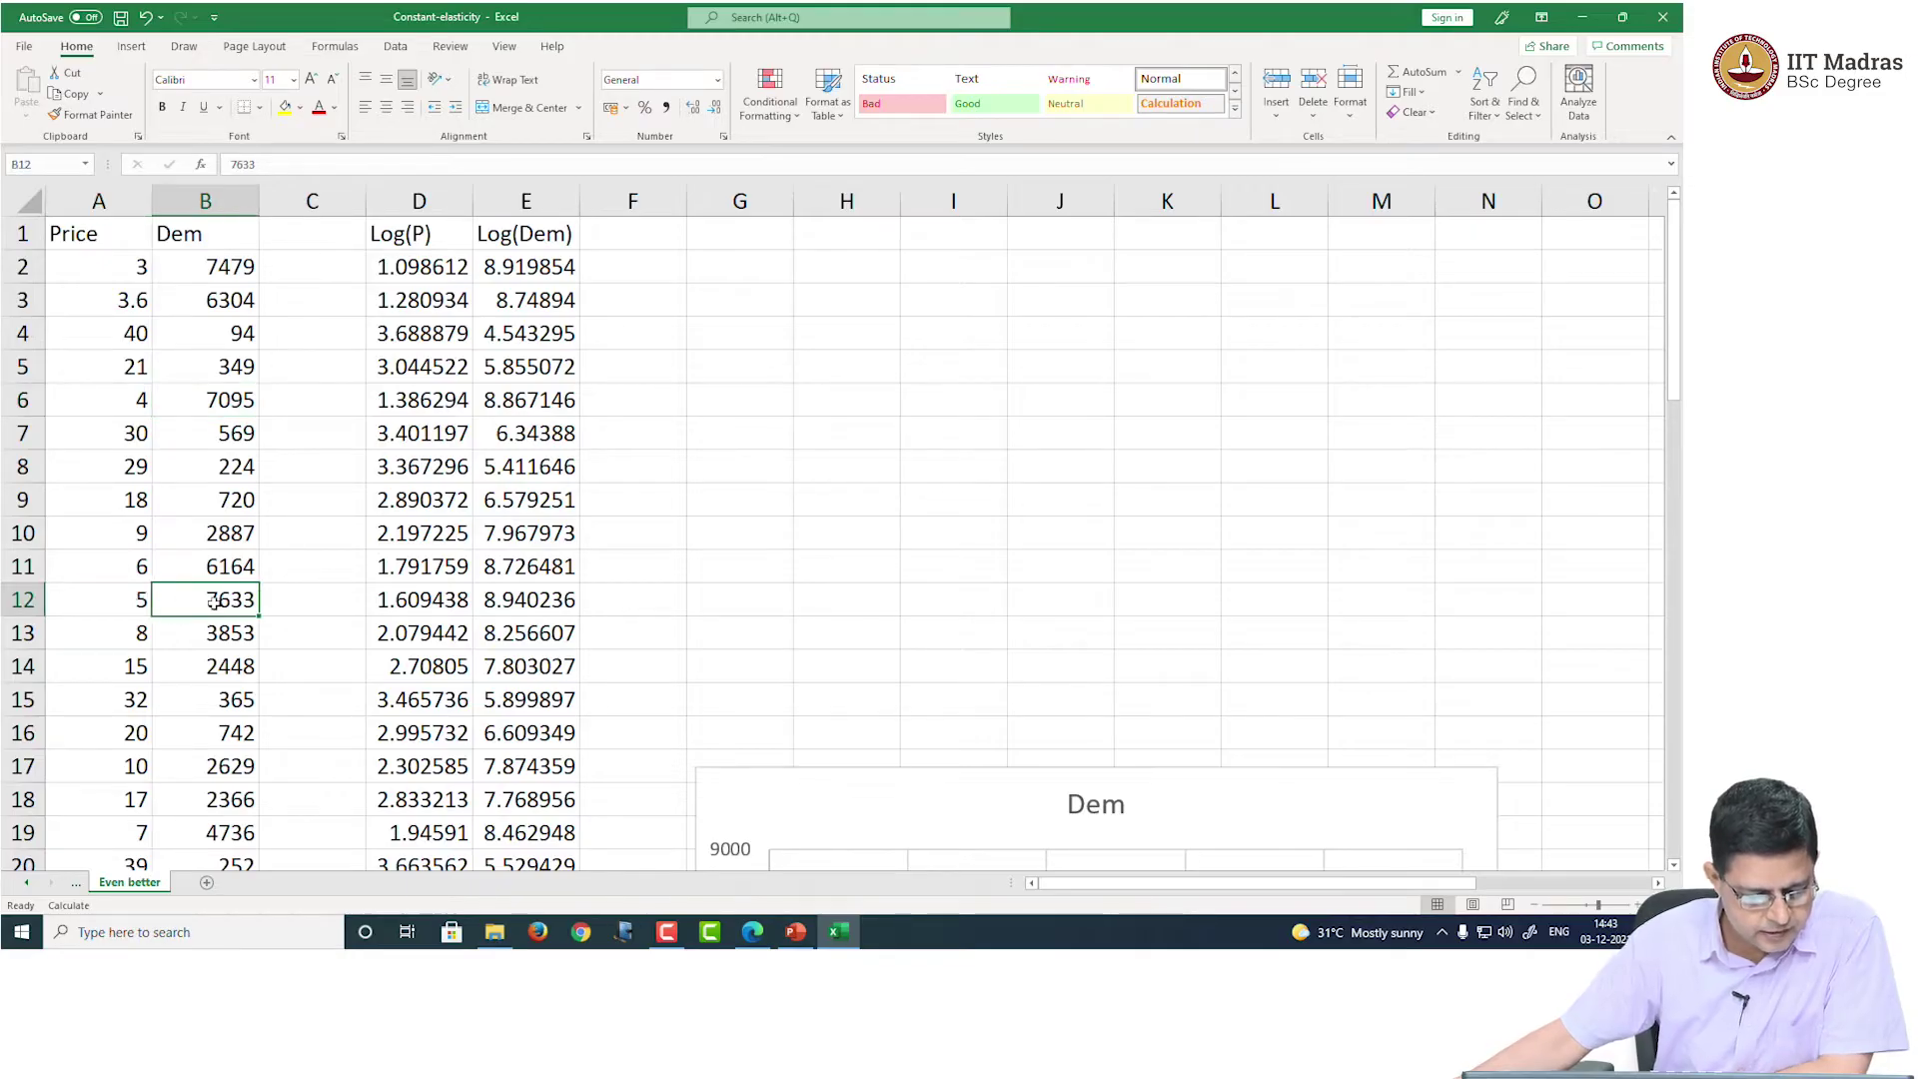
{"action": "left_click", "coordinate": [132, 457]}
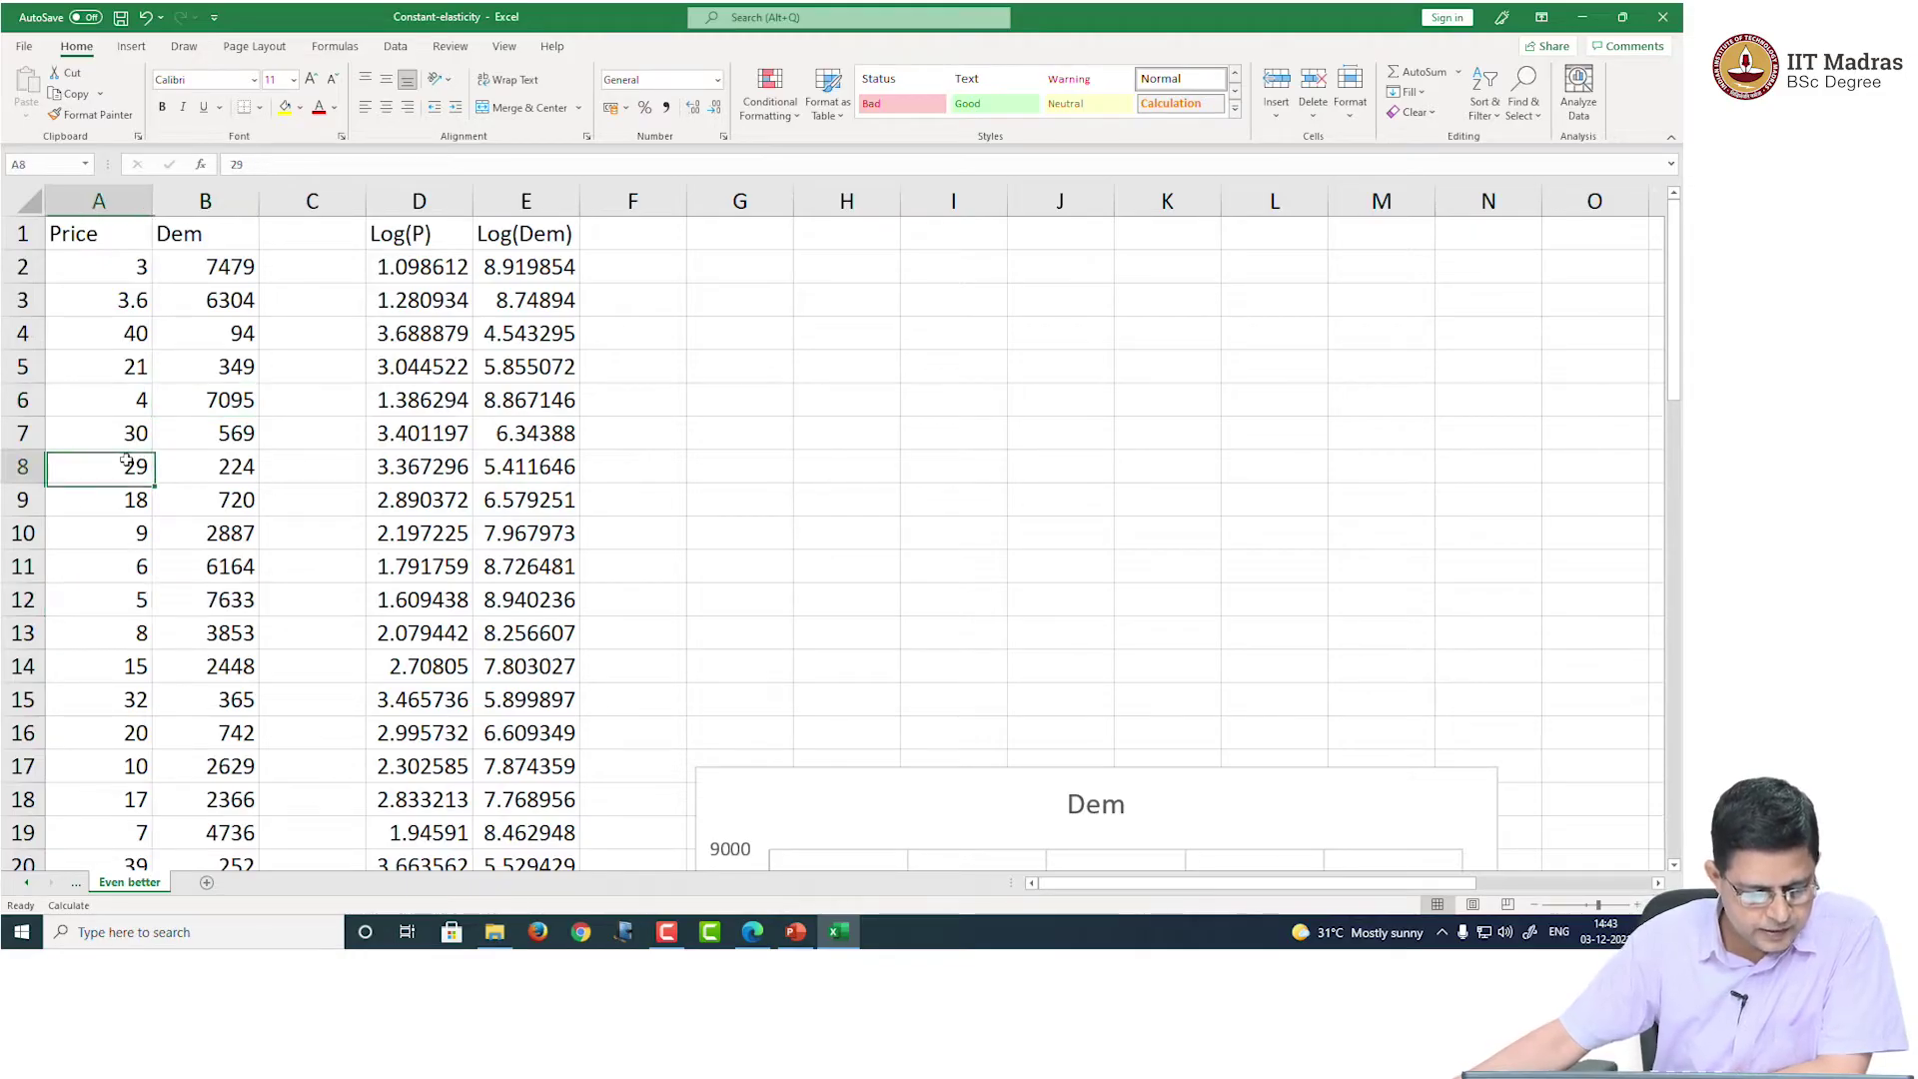
{"action": "left_click", "coordinate": [205, 467]}
{"action": "scroll", "coordinate": [300, 439], "scroll_direction": "down", "scroll_amount": 2}
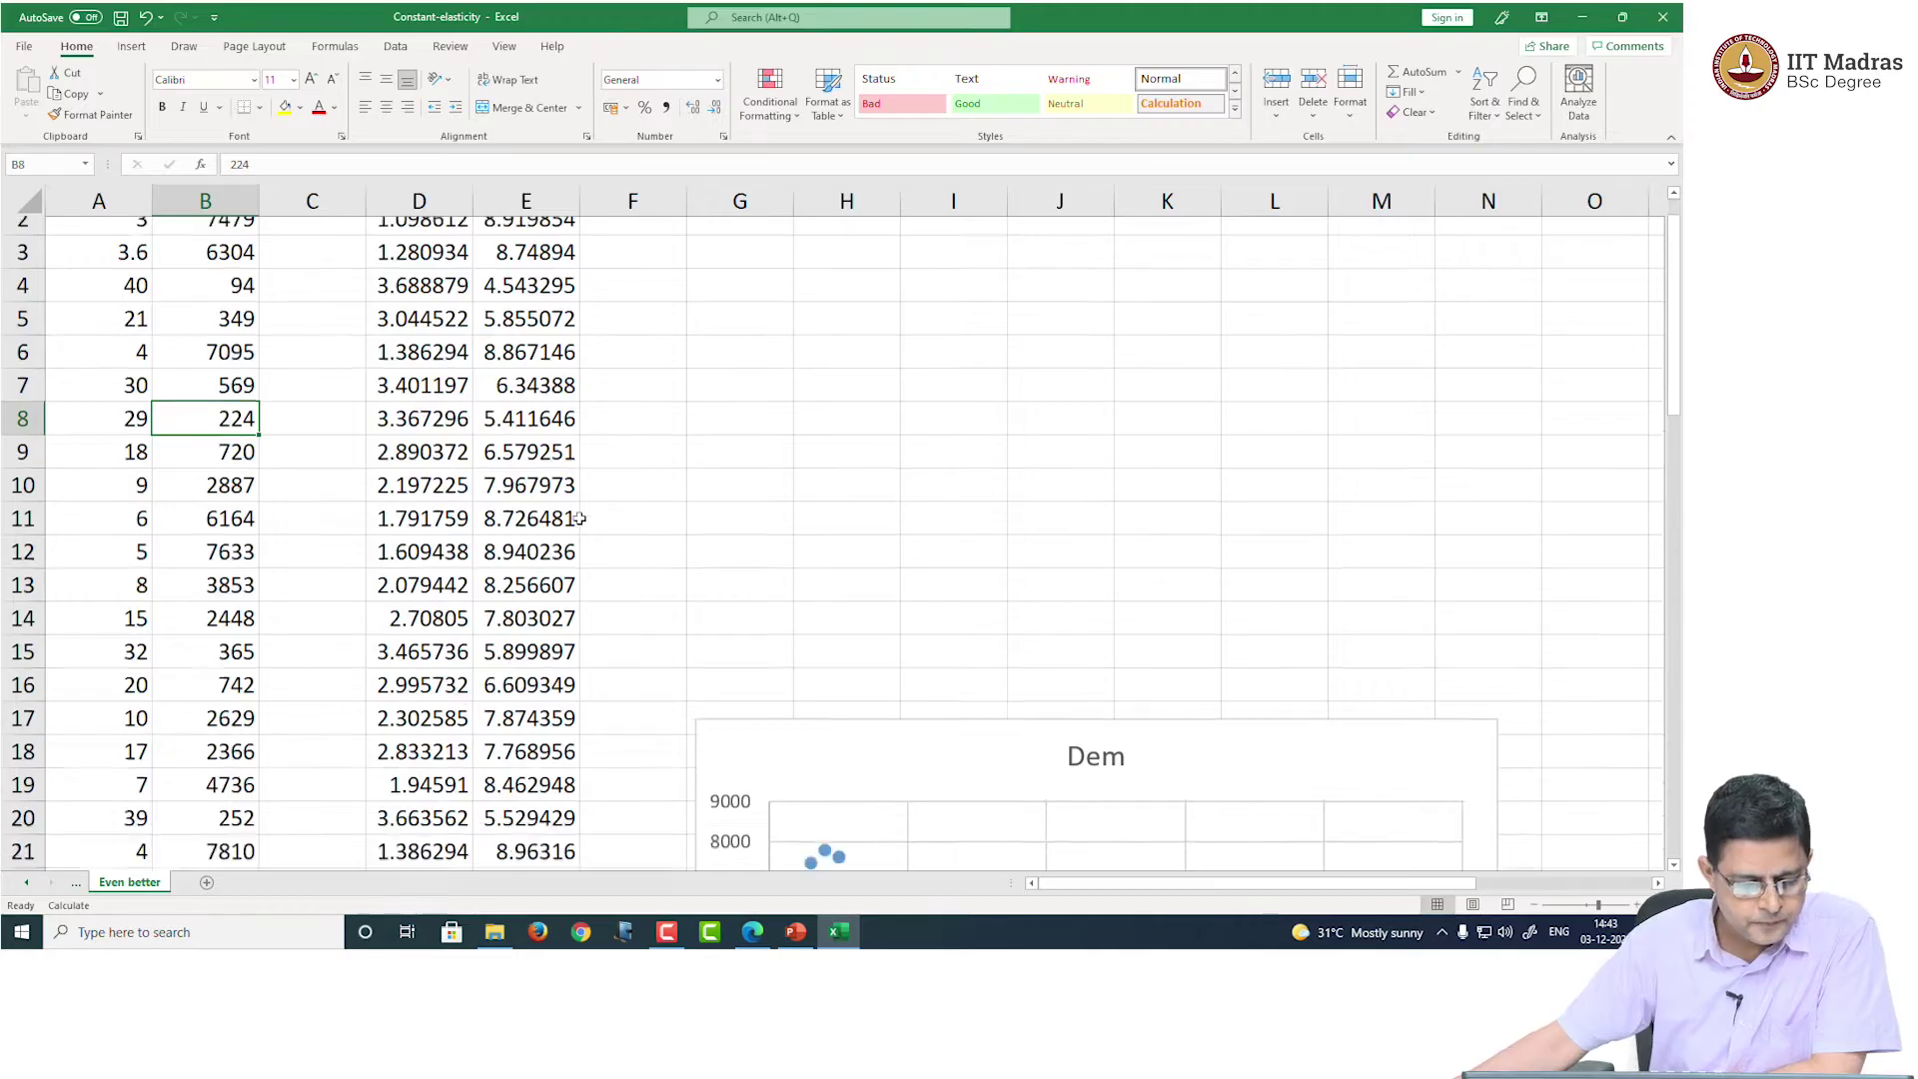
Step: Select the price and demand values in A2:B26 and examine the Dem scatter chart beside them
{"action": "scroll", "coordinate": [304, 430], "scroll_direction": "up", "scroll_amount": 2}
{"action": "left_click_drag", "start_coordinate": [117, 264], "coordinate": [200, 799]}
{"action": "scroll", "coordinate": [717, 435], "scroll_direction": "down", "scroll_amount": 3}
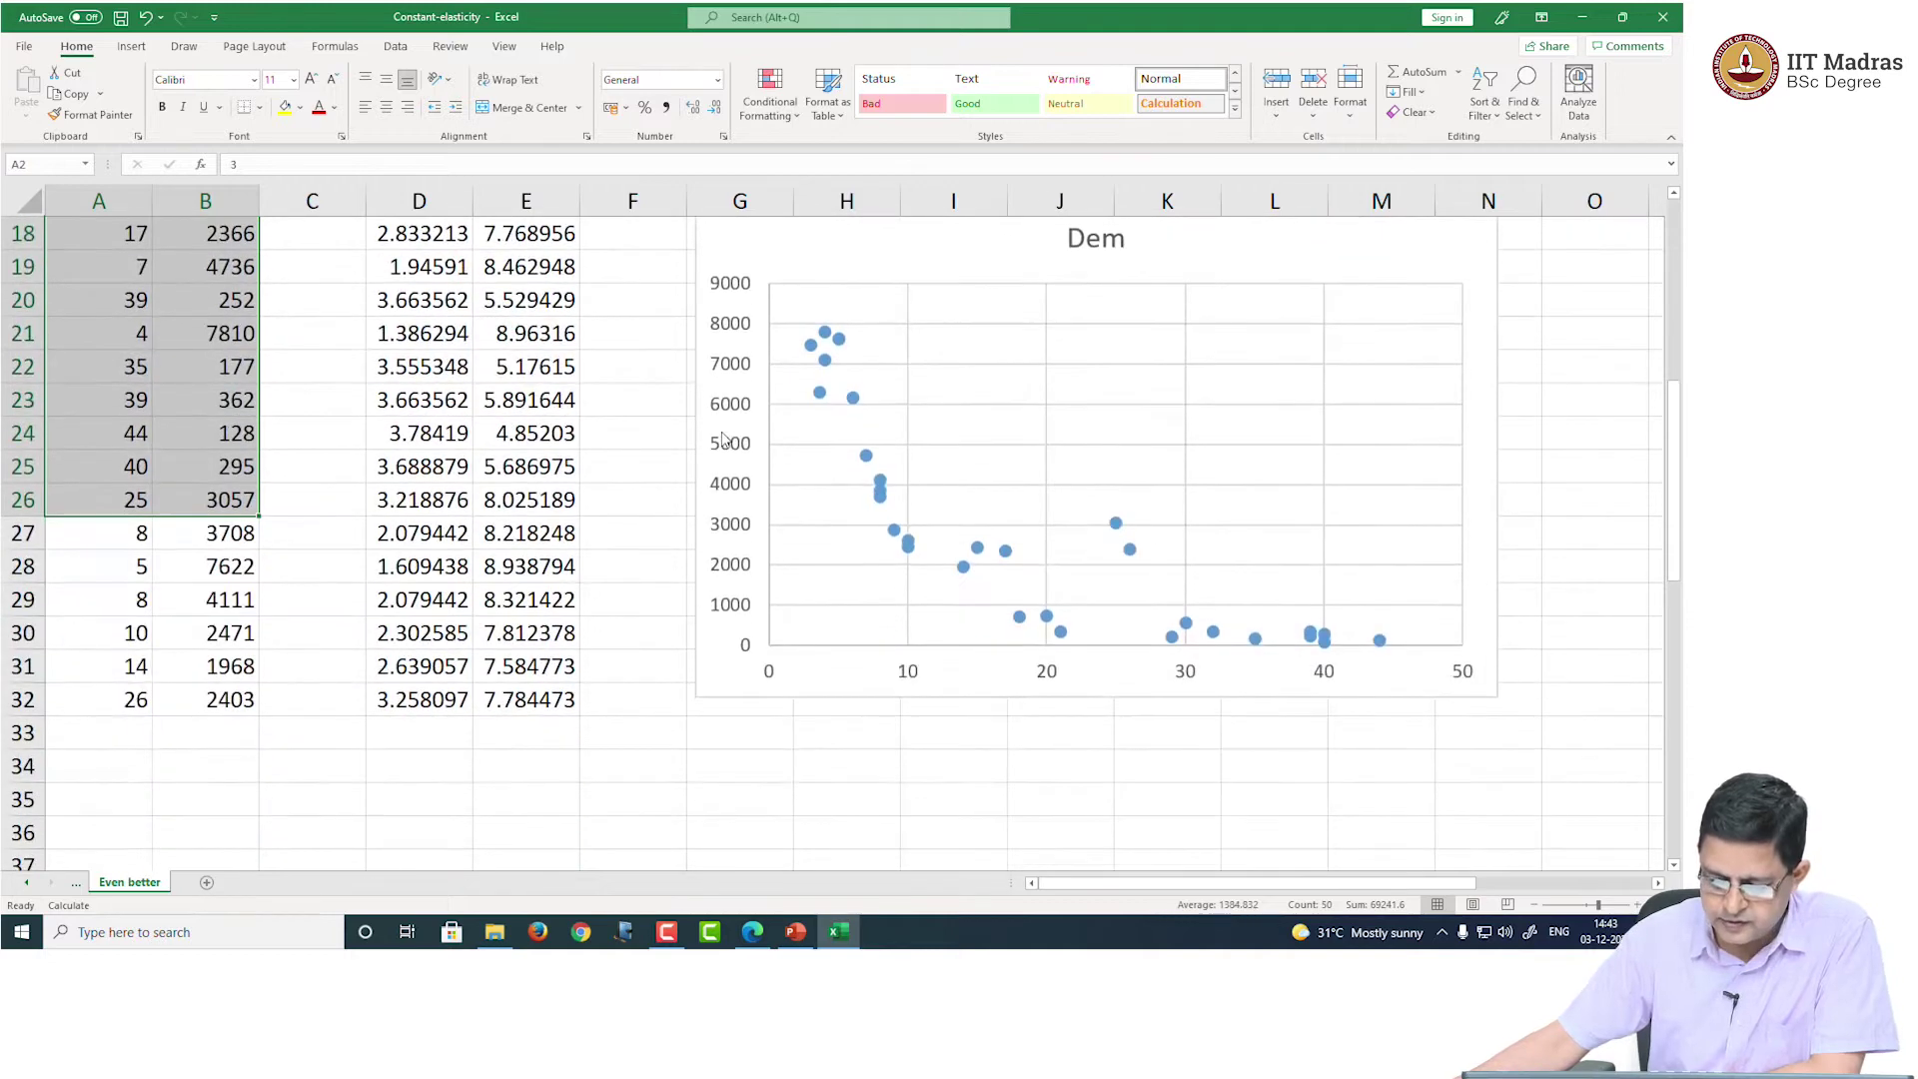
Step: Draw a downward-sloping demand curve in red ink through the Dem chart's points and handwrite D = C·P^-ε beside it
{"action": "left_click", "coordinate": [637, 325]}
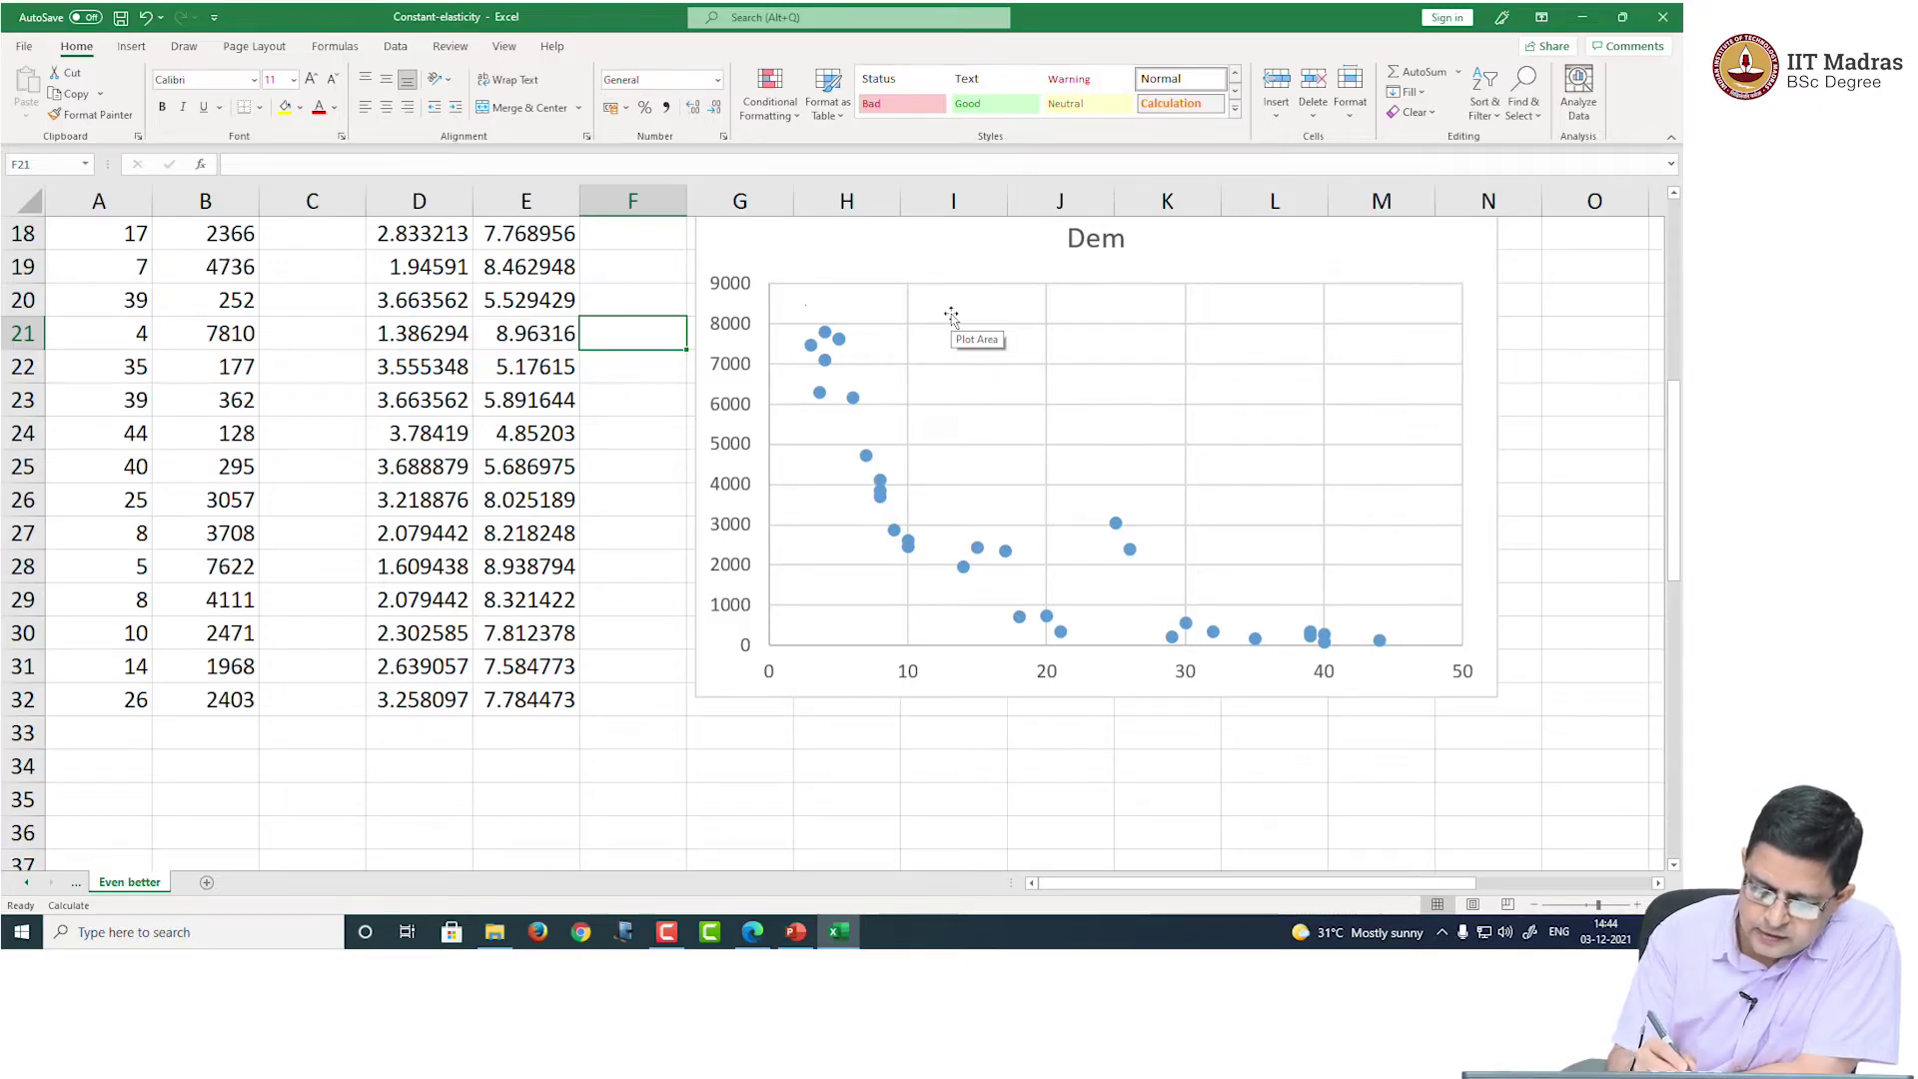
{"action": "left_click", "coordinate": [805, 304]}
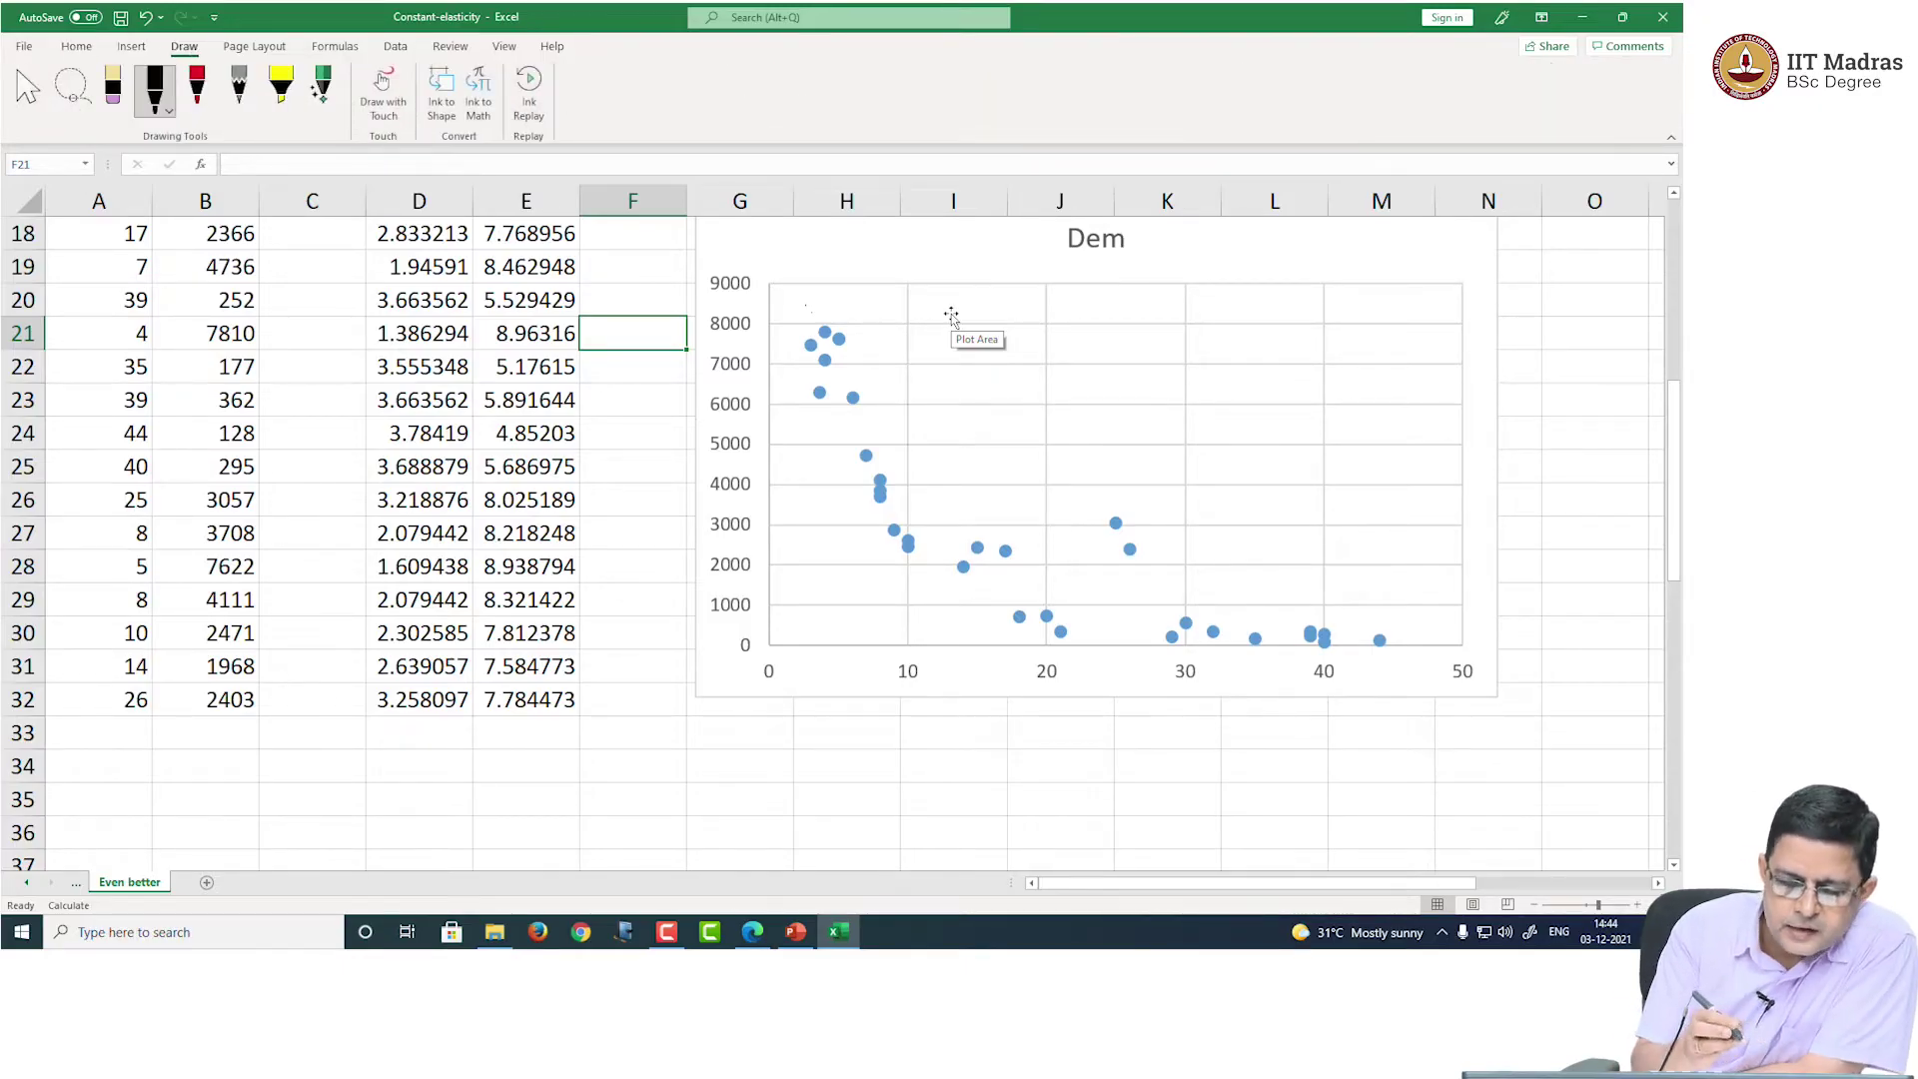
{"action": "left_click", "coordinate": [197, 88]}
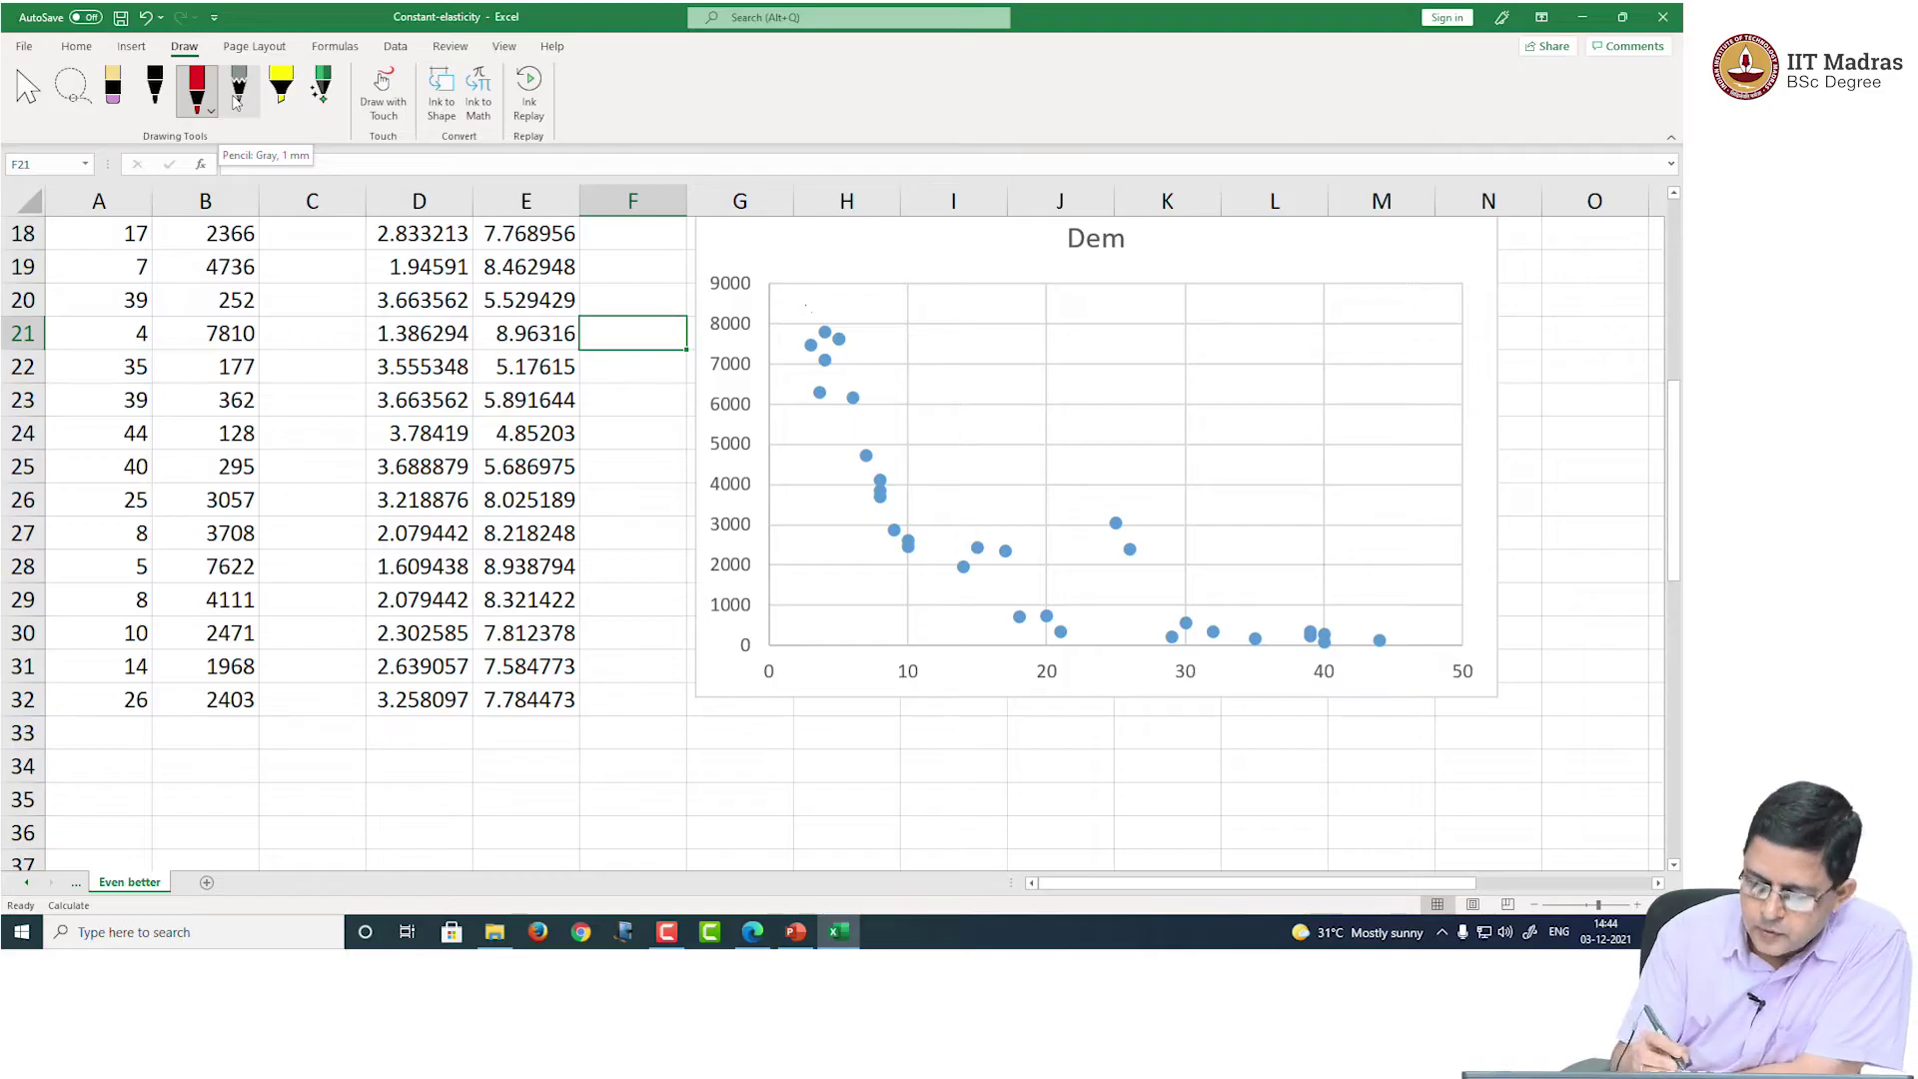
{"action": "left_click_drag", "start_coordinate": [806, 305], "coordinate": [818, 345]}
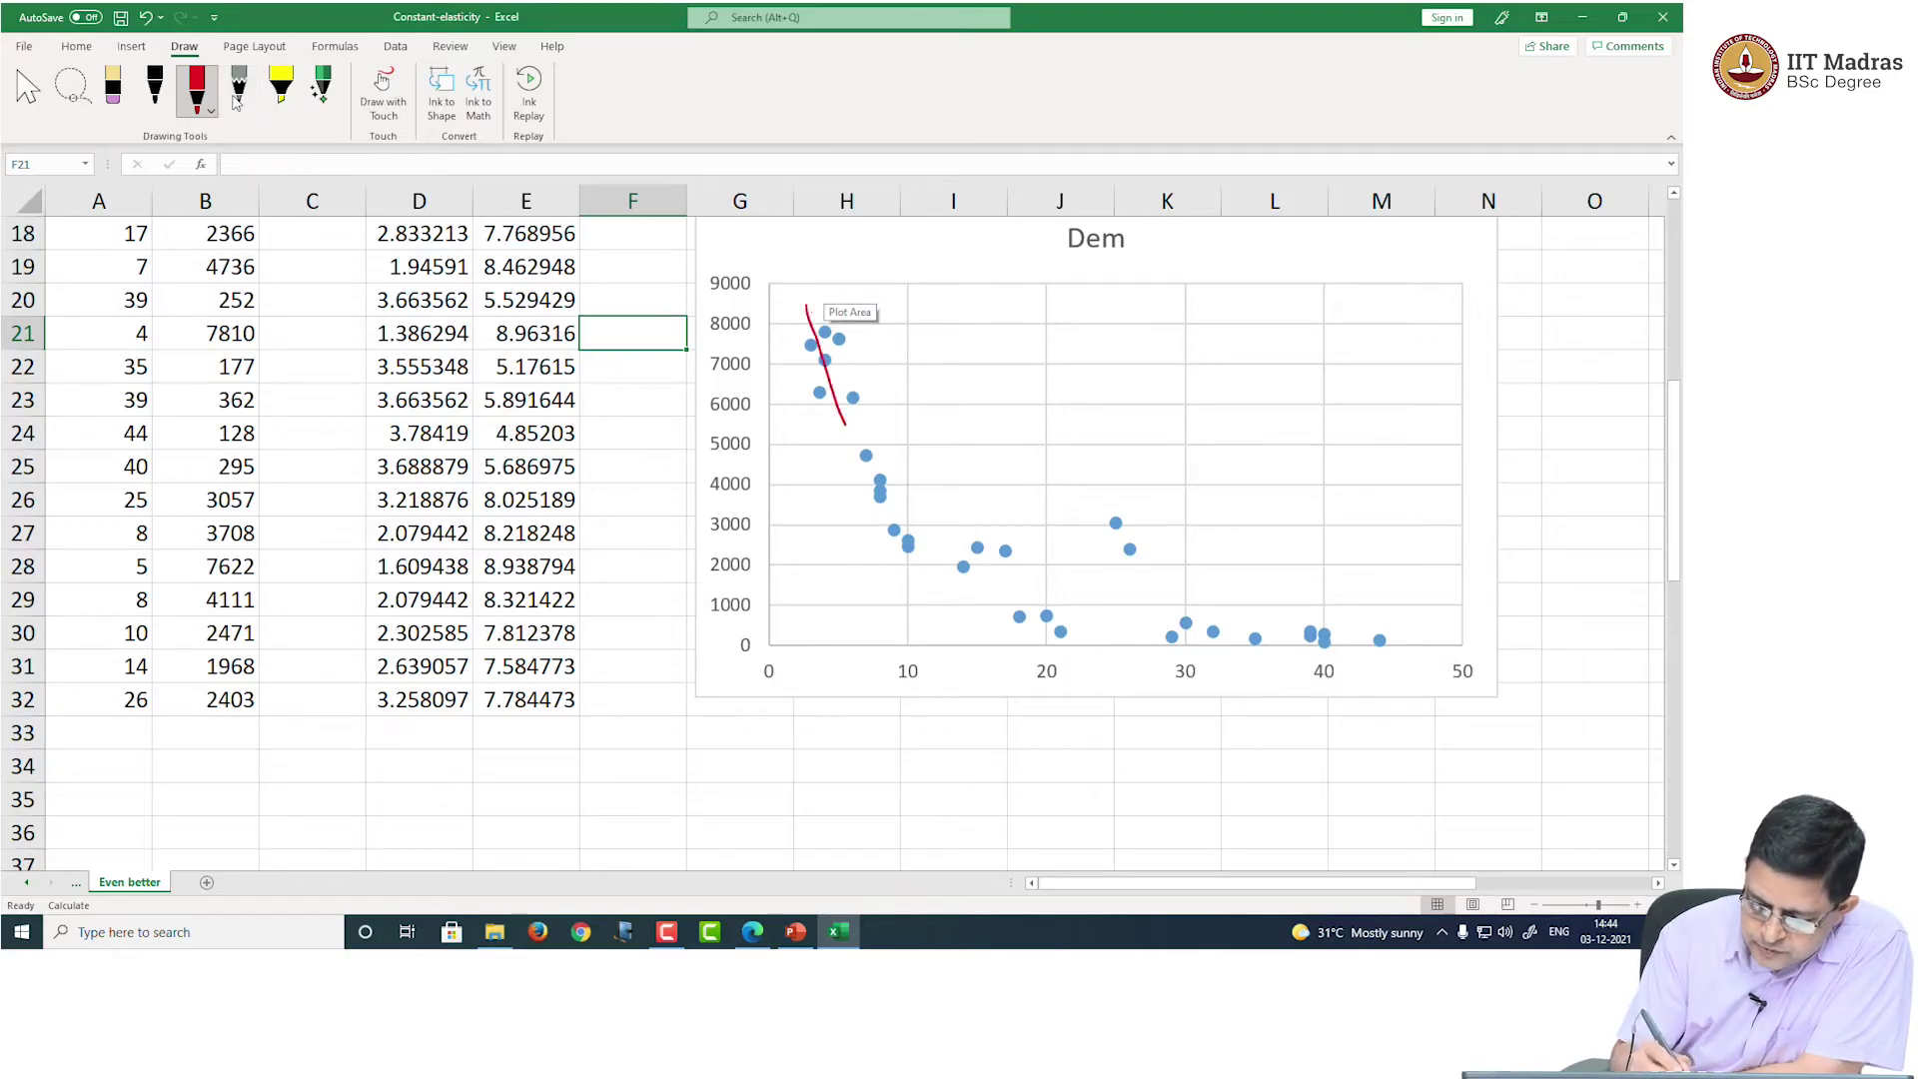
{"action": "mouse_move", "coordinate": [845, 424]}
{"action": "left_mouse_down"}
{"action": "mouse_move", "coordinate": [909, 507]}
{"action": "mouse_move", "coordinate": [984, 557]}
{"action": "mouse_move", "coordinate": [1134, 606]}
{"action": "mouse_move", "coordinate": [1341, 626]}
{"action": "left_mouse_up"}
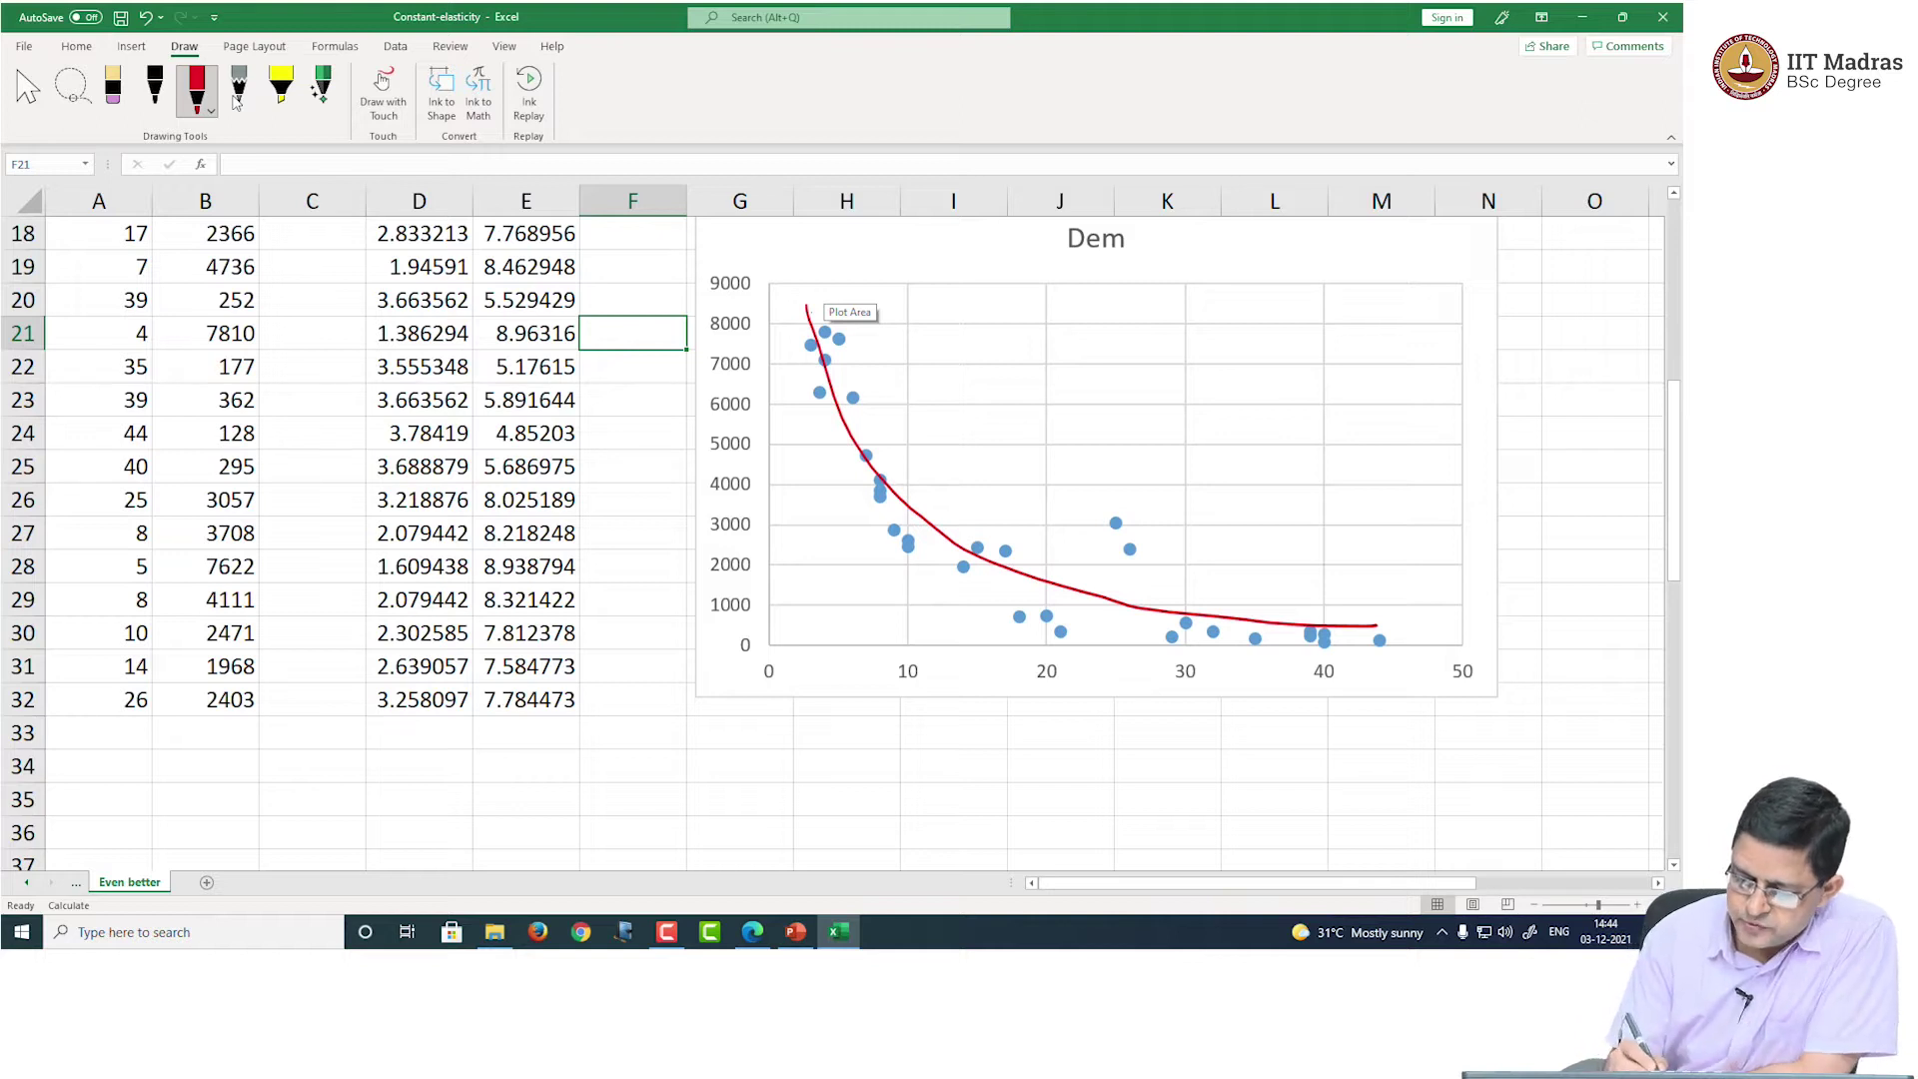
{"action": "mouse_move", "coordinate": [961, 380]}
{"action": "left_mouse_down"}
{"action": "mouse_move", "coordinate": [961, 399]}
{"action": "mouse_move", "coordinate": [1102, 345]}
{"action": "left_mouse_up"}
{"action": "left_click", "coordinate": [1040, 373]}
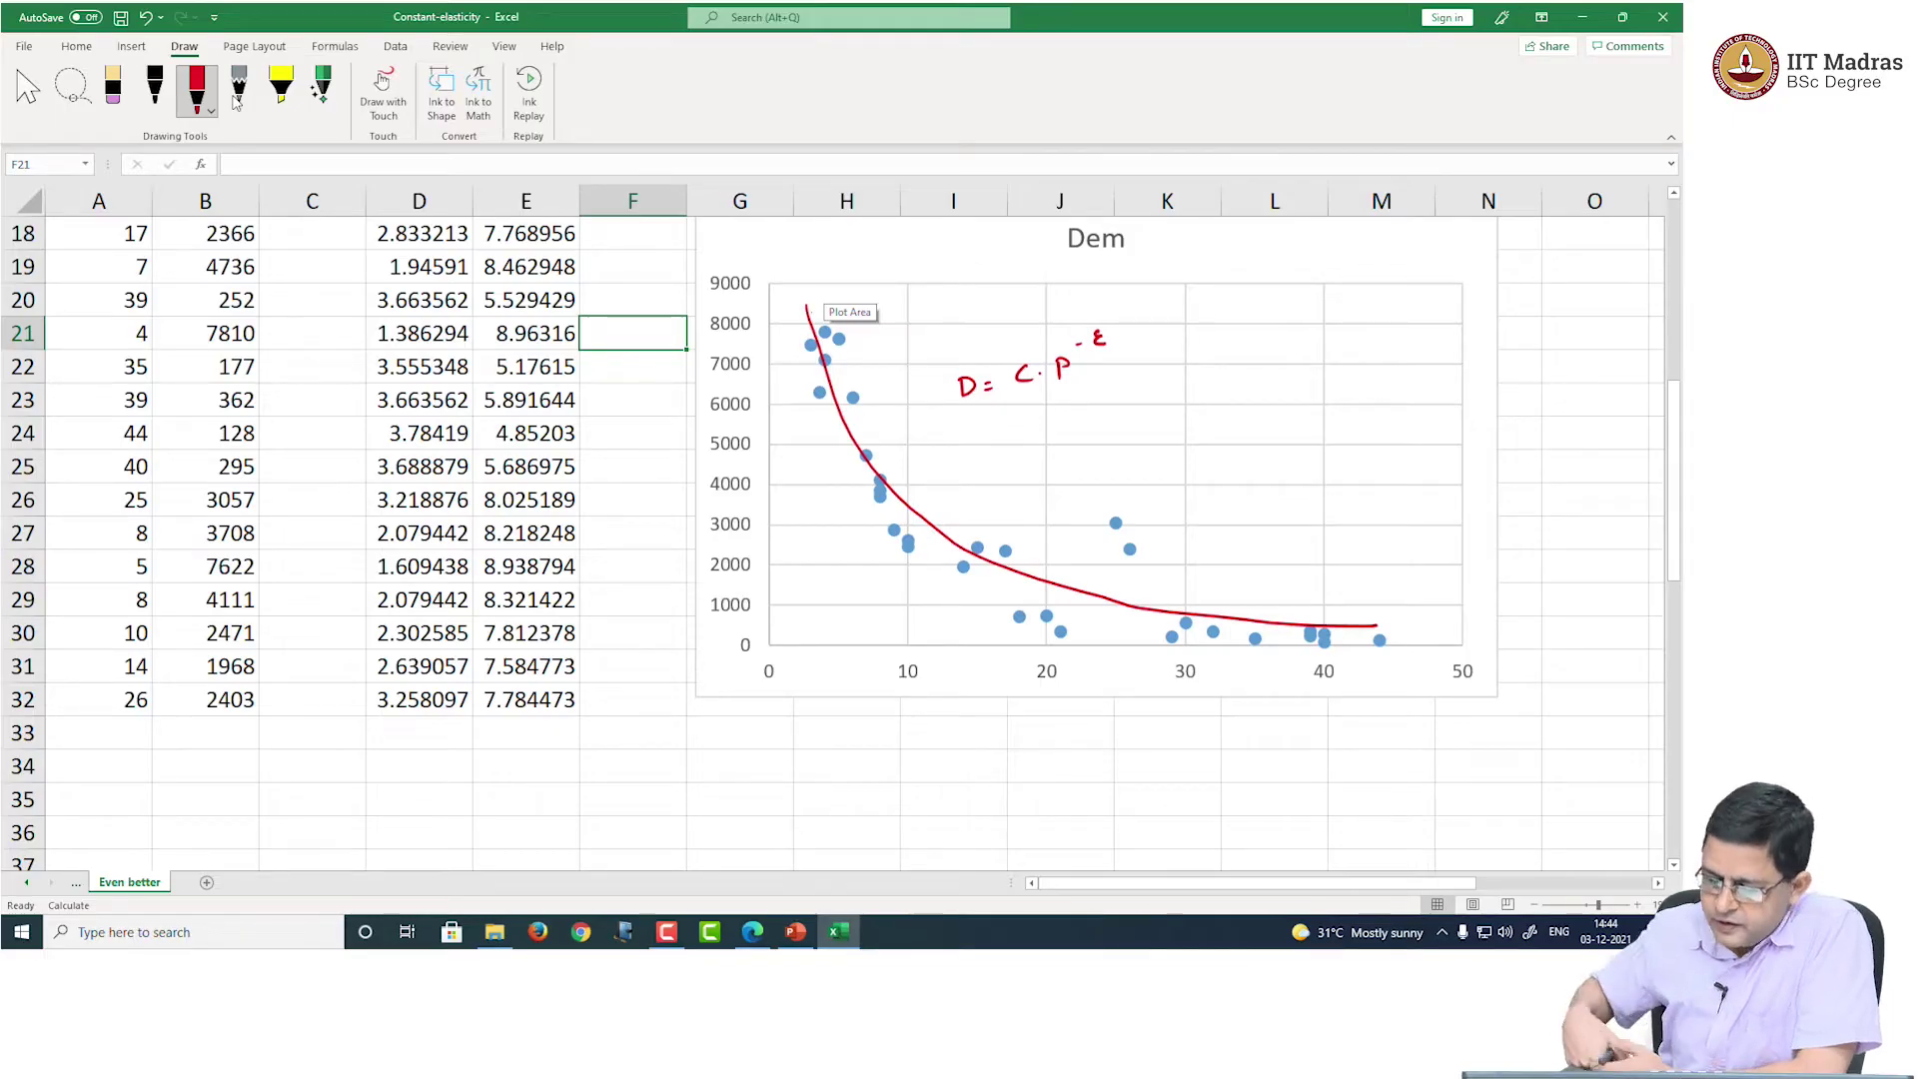
Step: Inspect the formula in D2, the first cell of the Log(P) column
{"action": "scroll", "coordinate": [459, 354], "scroll_direction": "up", "scroll_amount": 6}
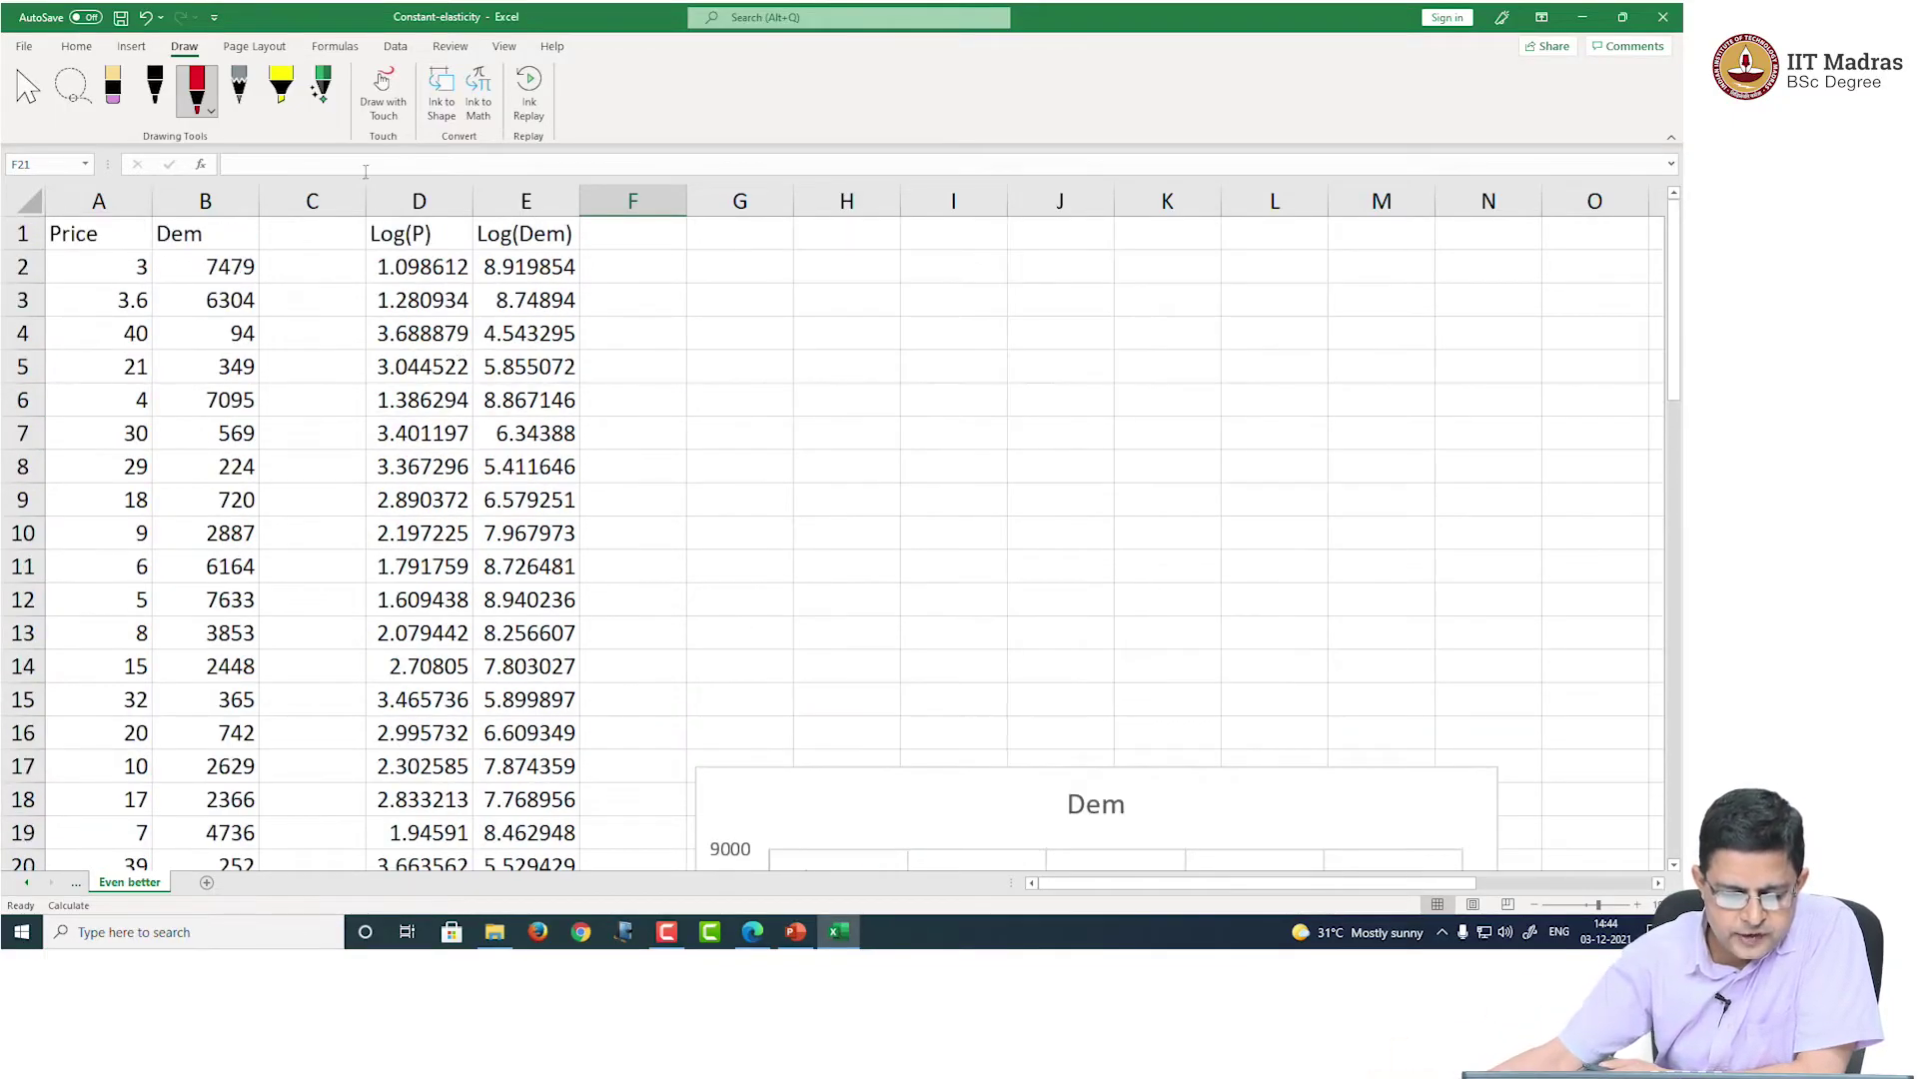
{"action": "left_click", "coordinate": [394, 238]}
{"action": "left_click", "coordinate": [410, 267]}
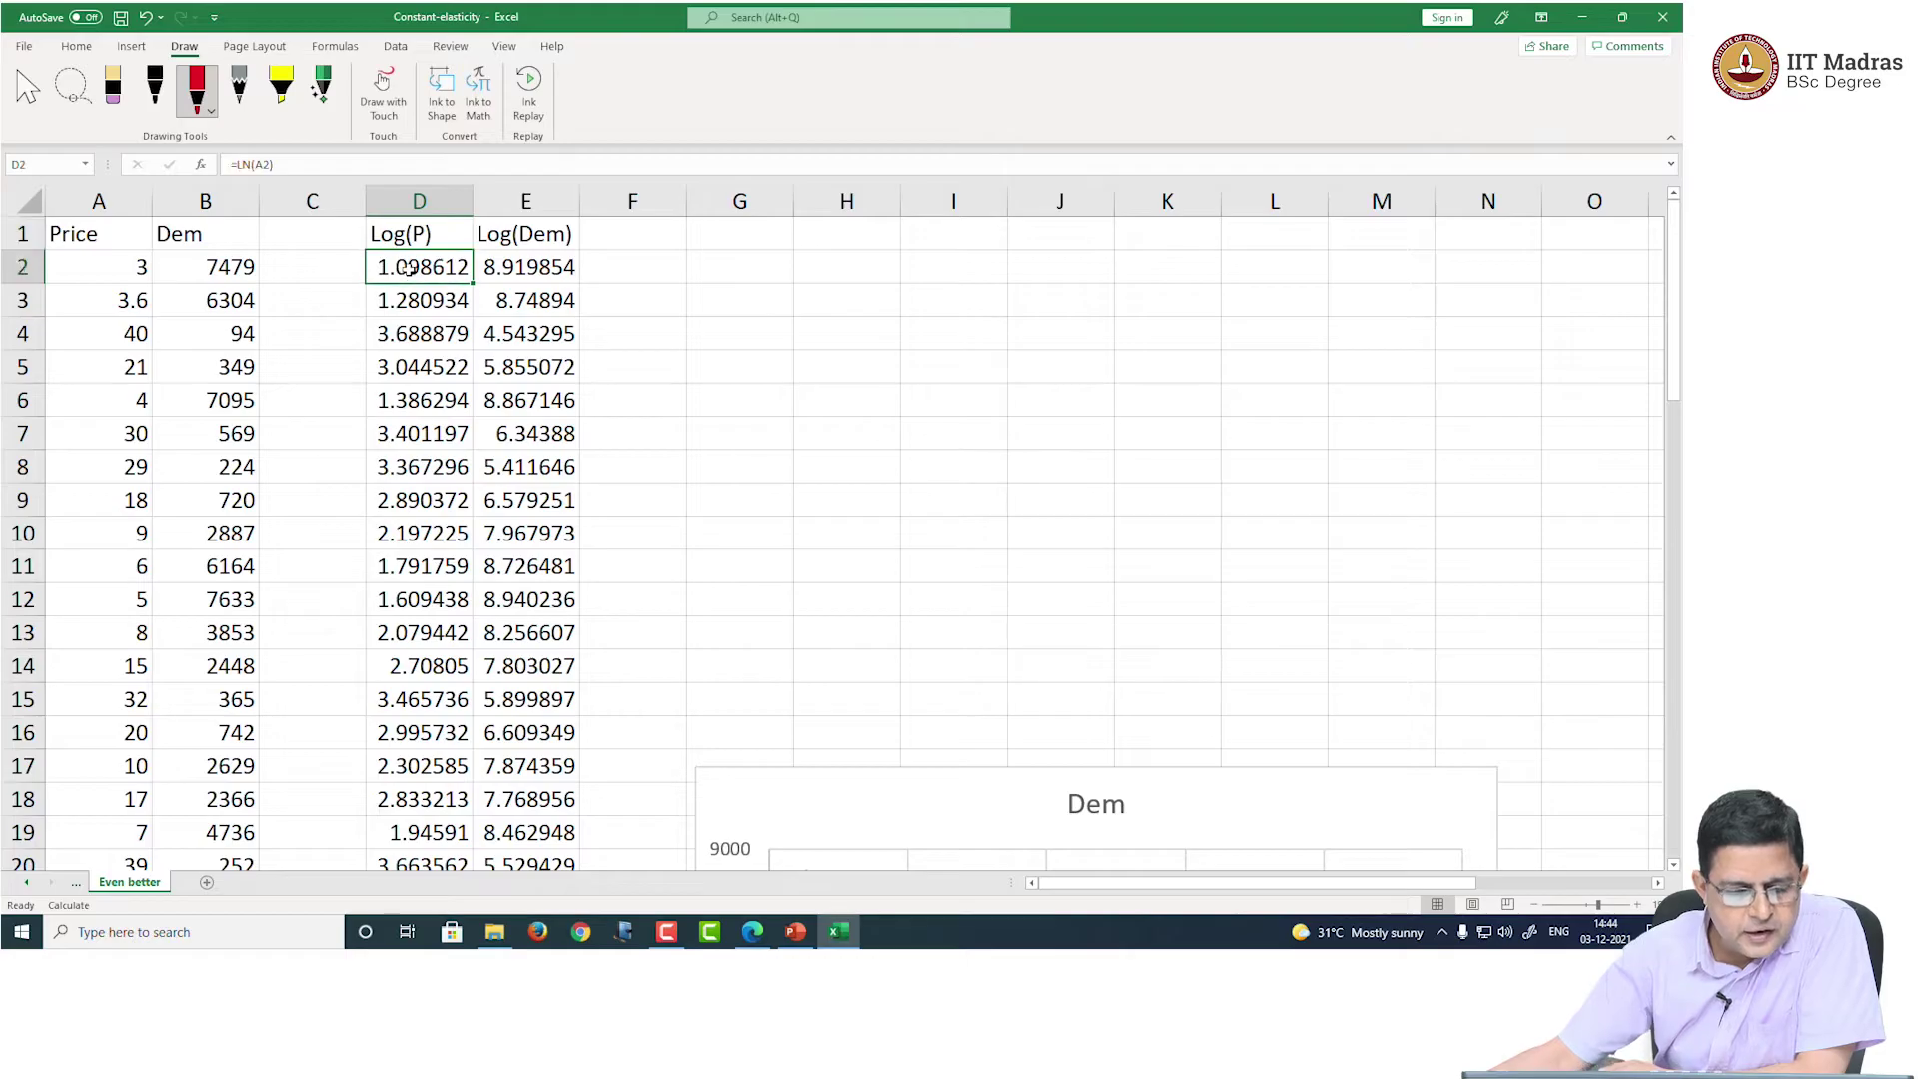
{"action": "left_click", "coordinate": [421, 234]}
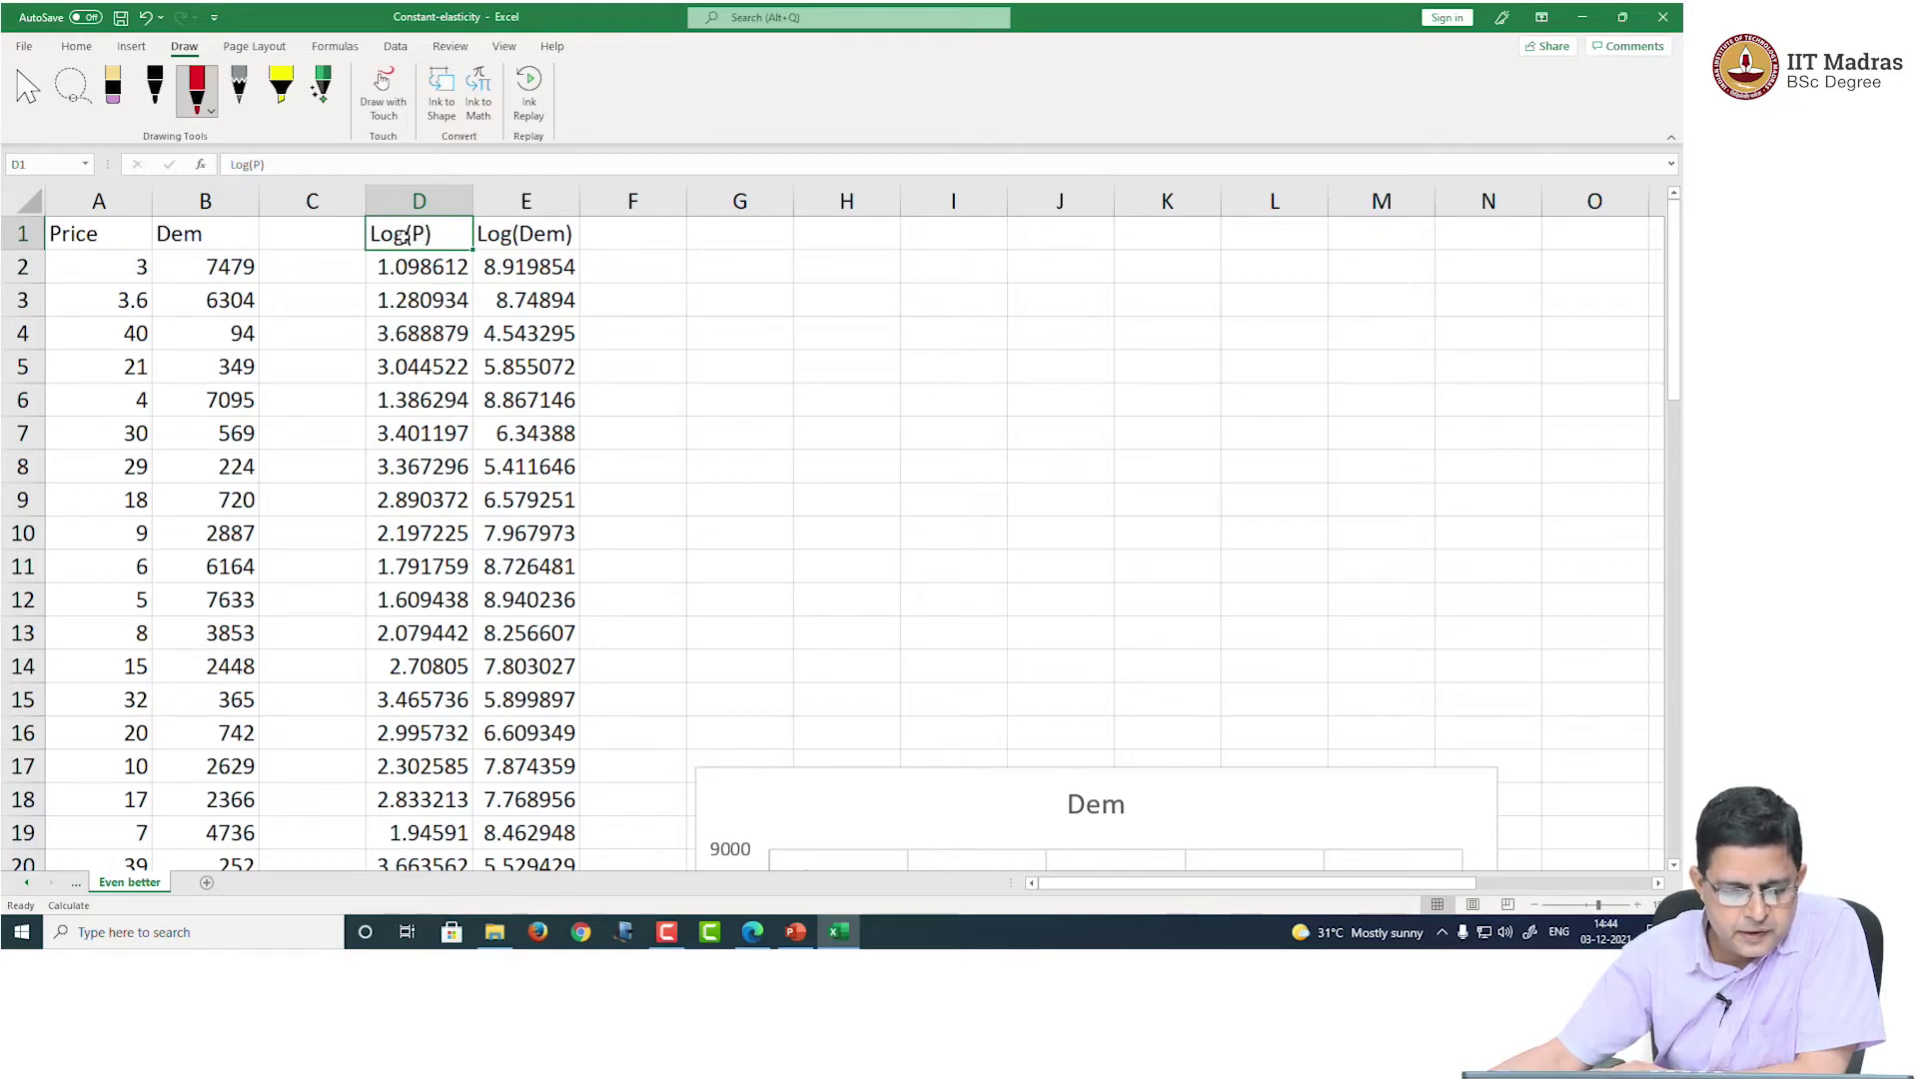
{"action": "left_click", "coordinate": [423, 270]}
{"action": "double_click", "coordinate": [421, 270]}
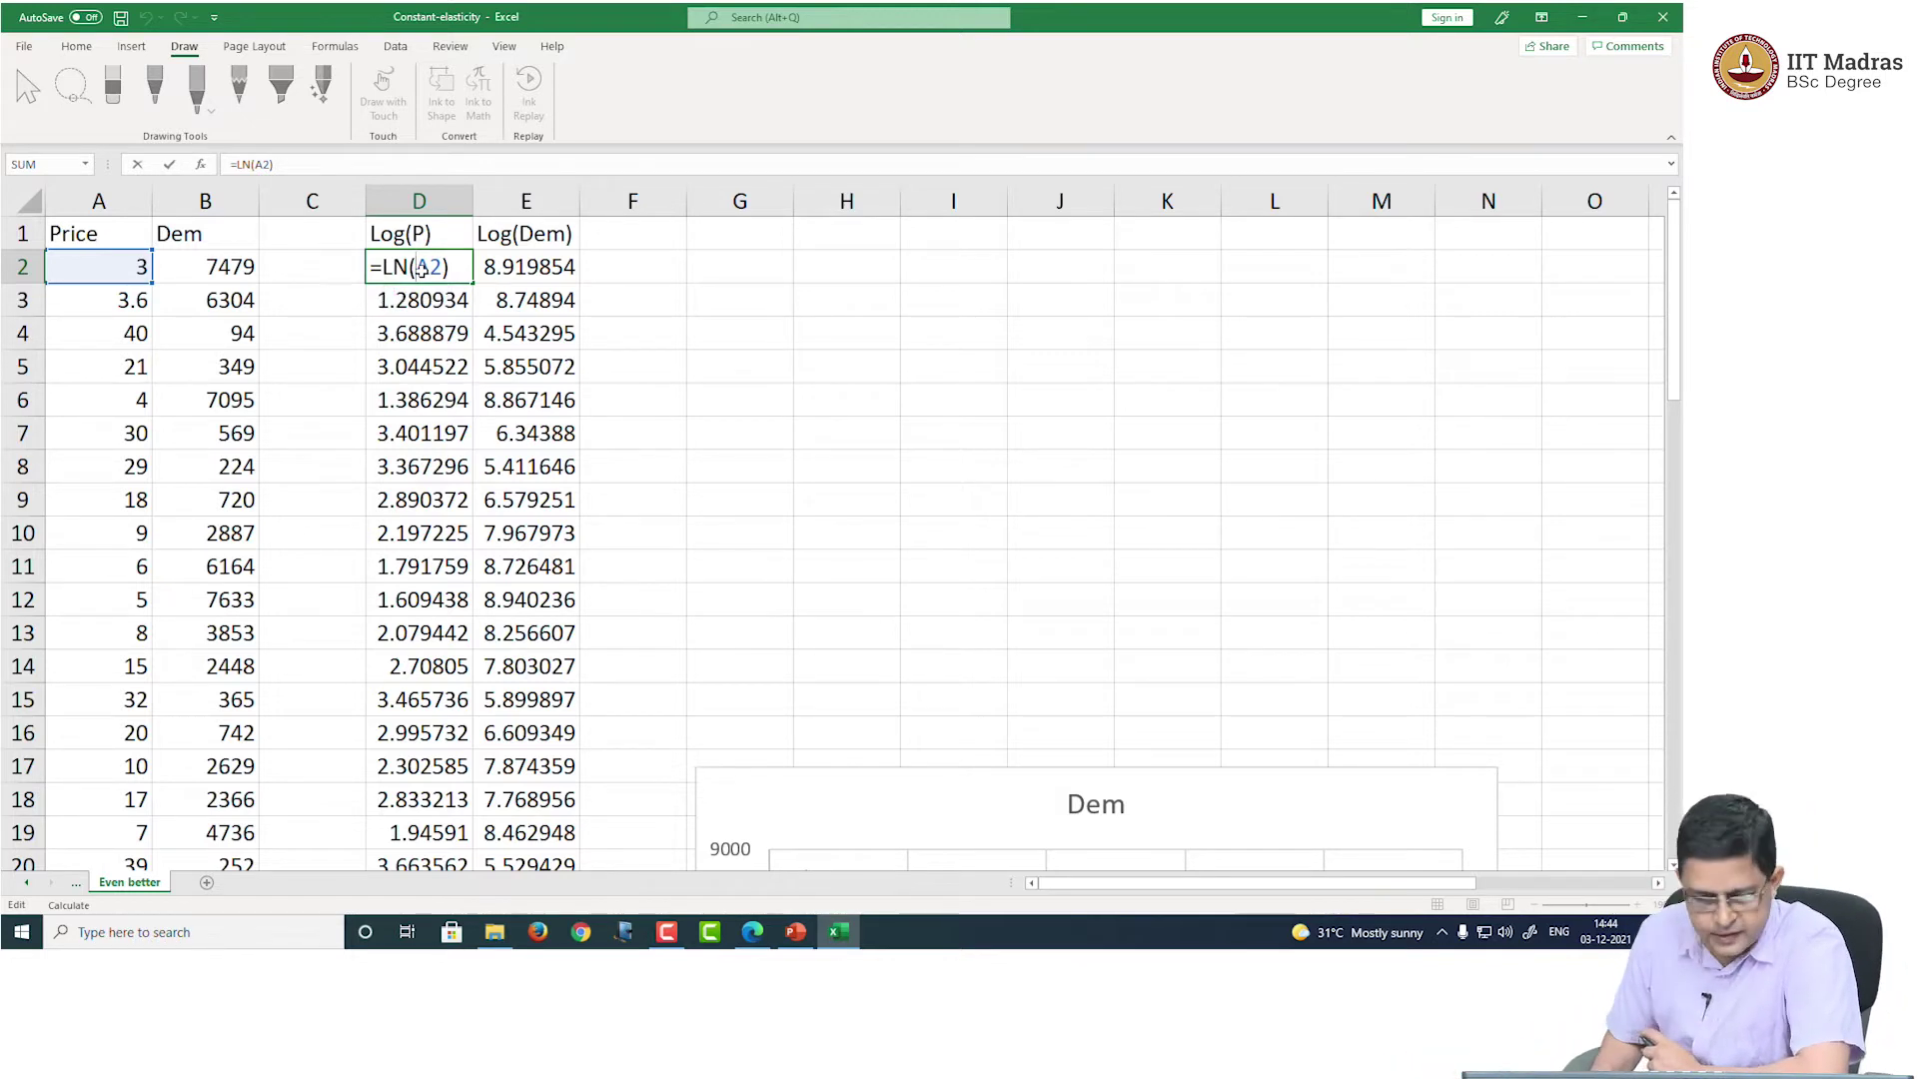
{"action": "key", "text": "Return"}
{"action": "double_click", "coordinate": [419, 230]}
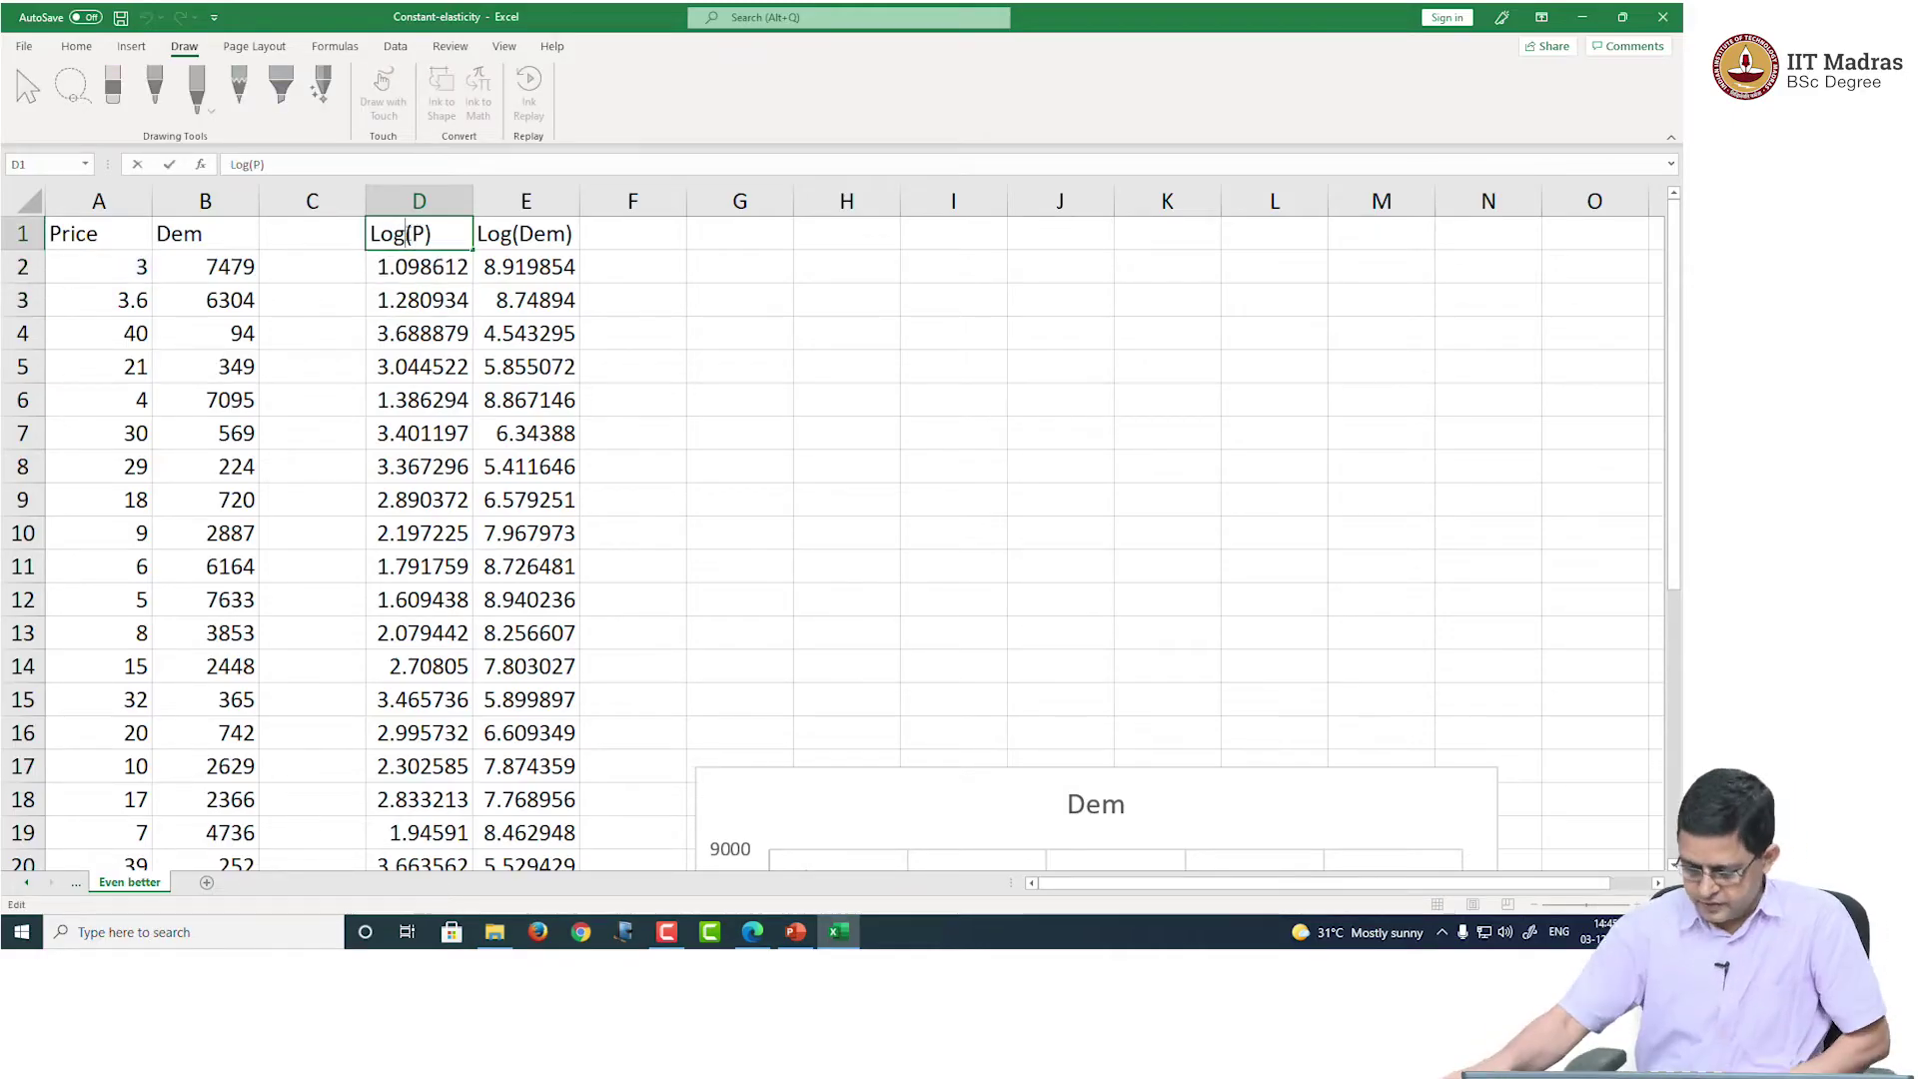
{"action": "key", "text": "Return"}
{"action": "key", "text": "Return"}
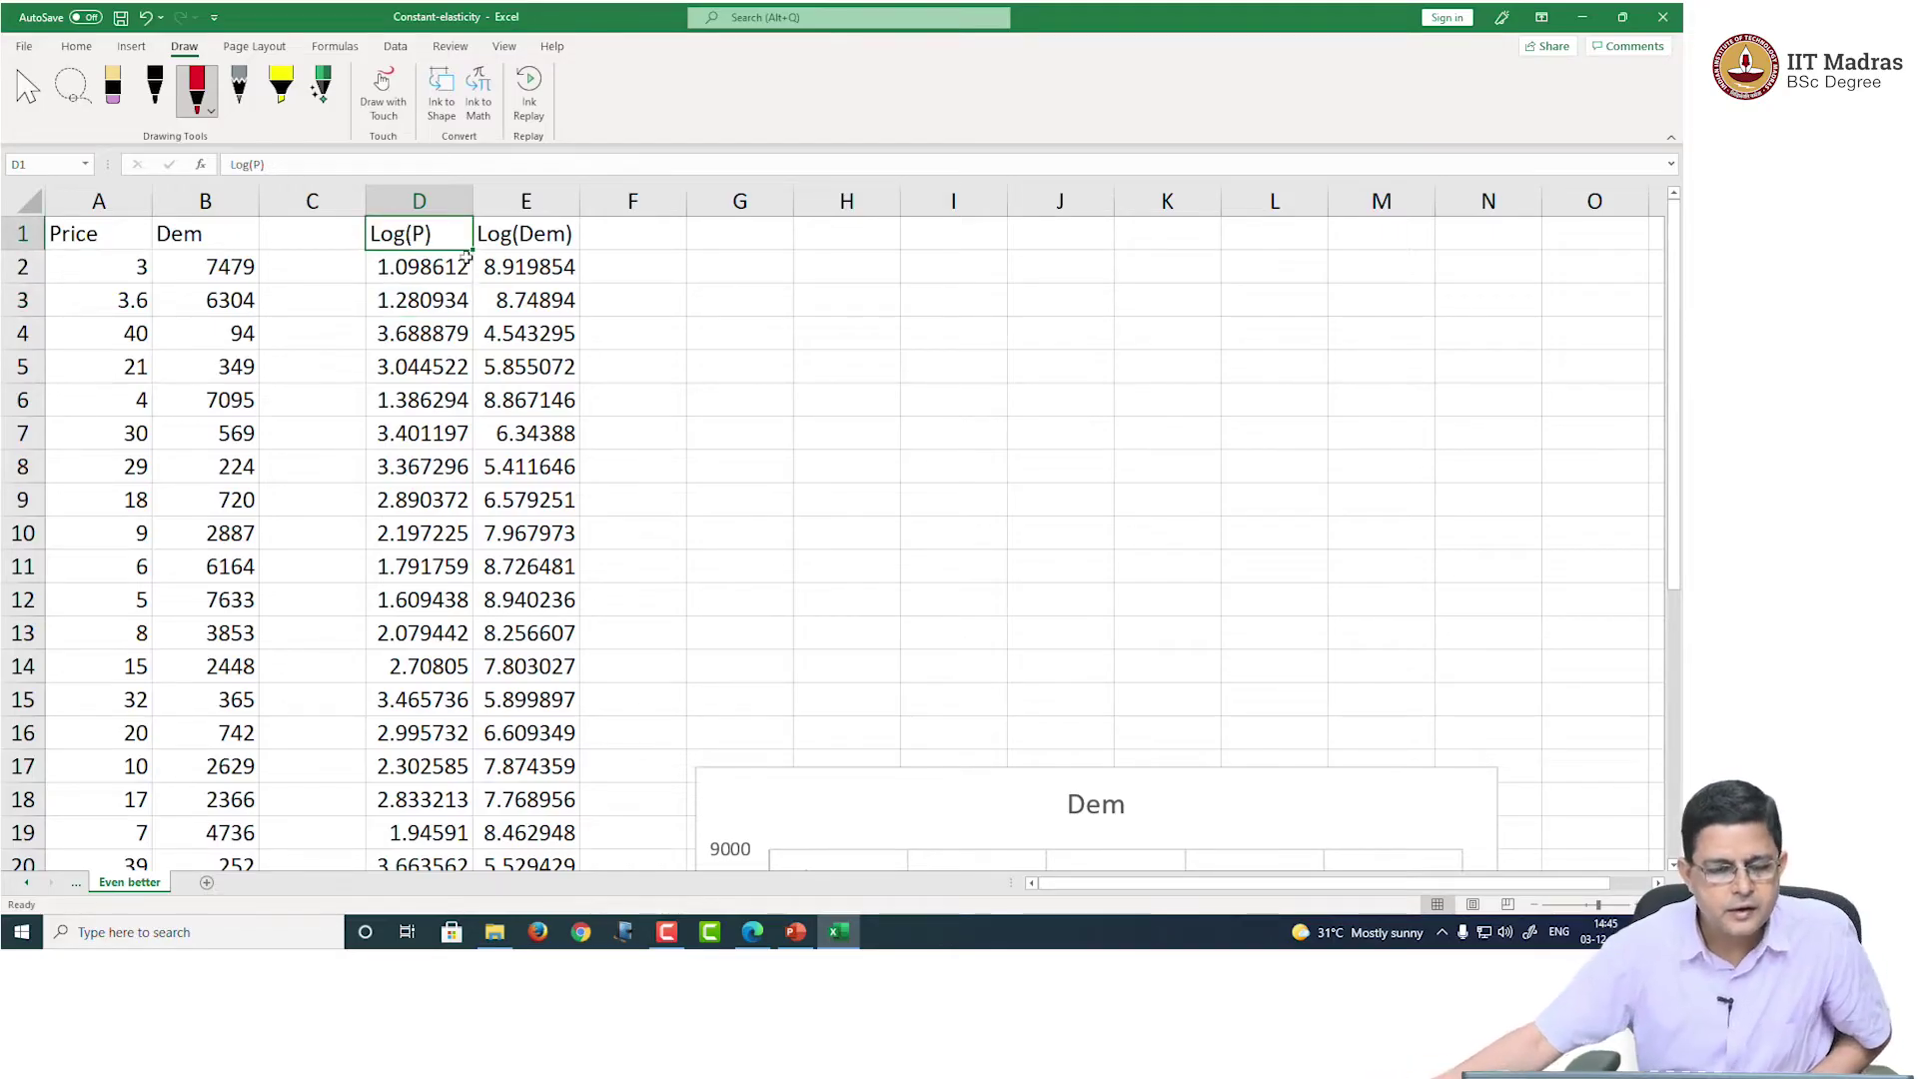
{"action": "left_click", "coordinate": [665, 318]}
{"action": "left_click", "coordinate": [23, 46]}
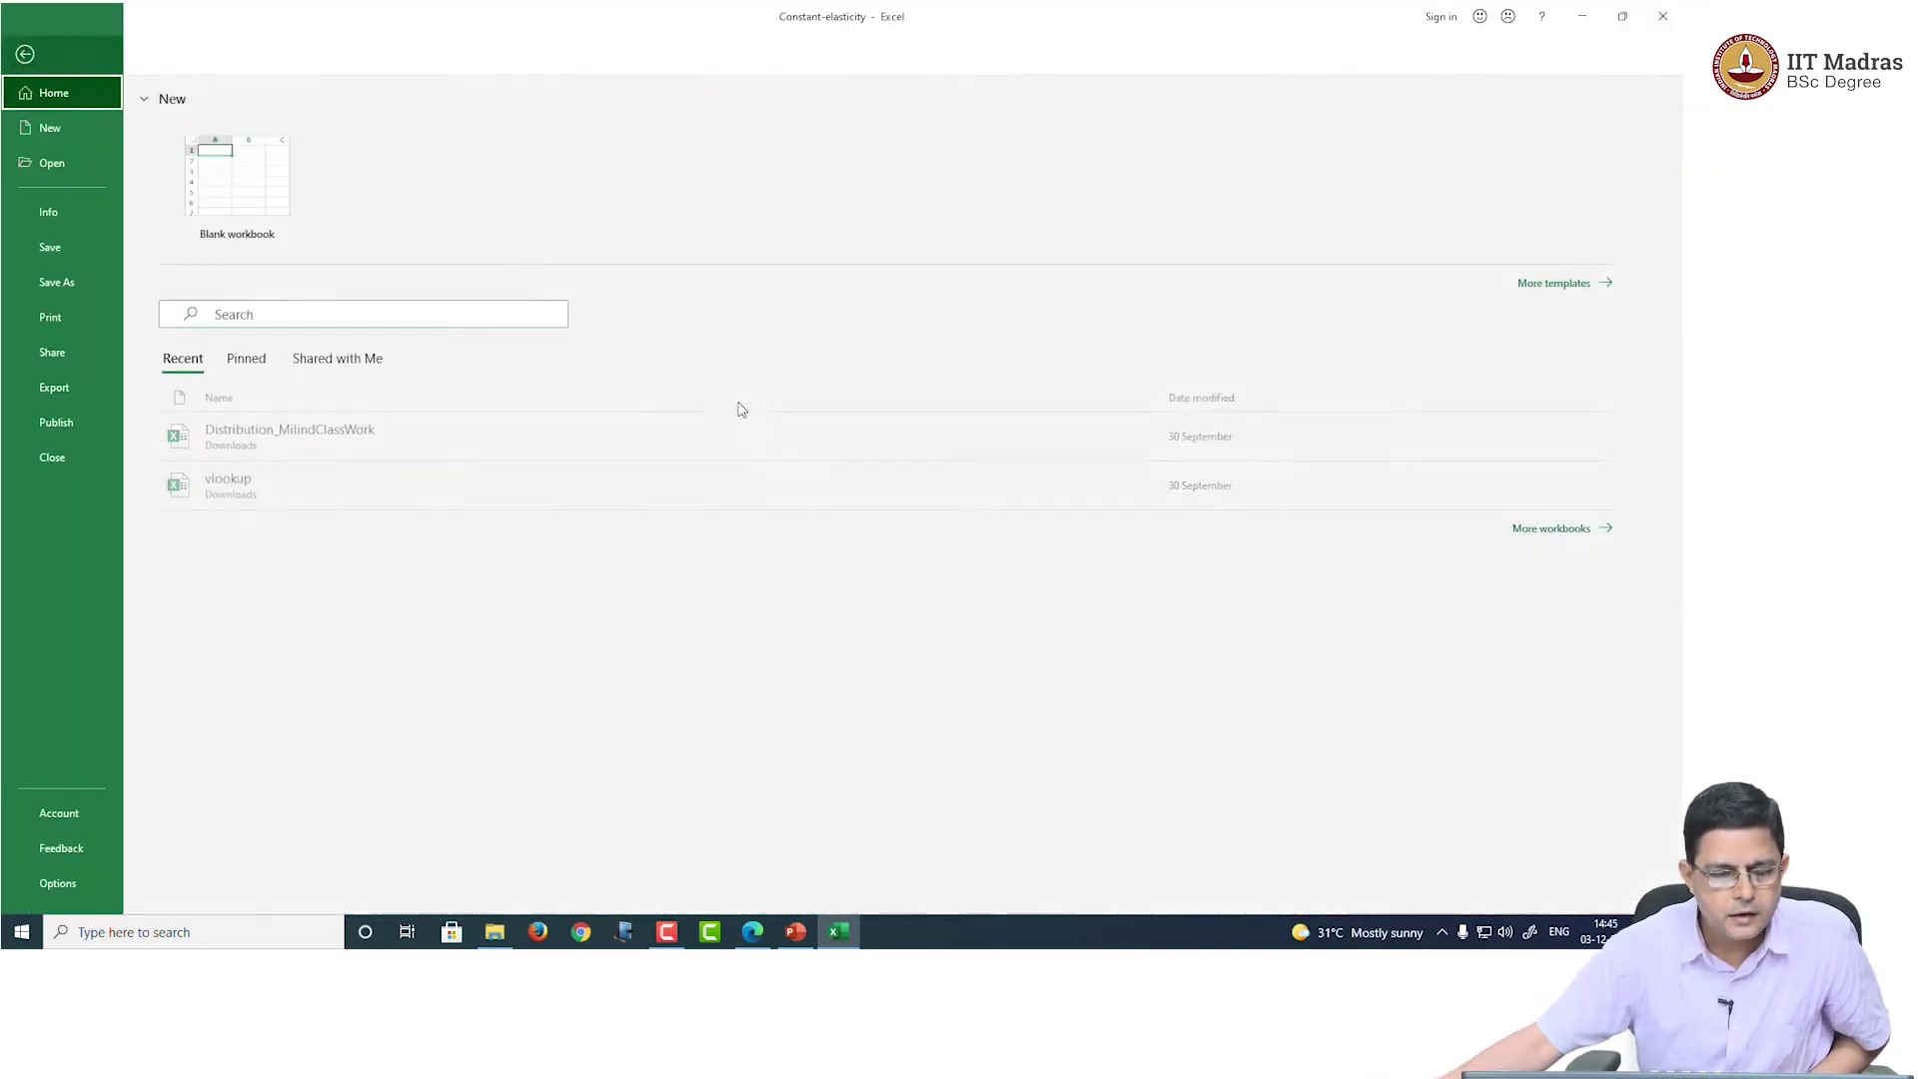
{"action": "left_click", "coordinate": [25, 54]}
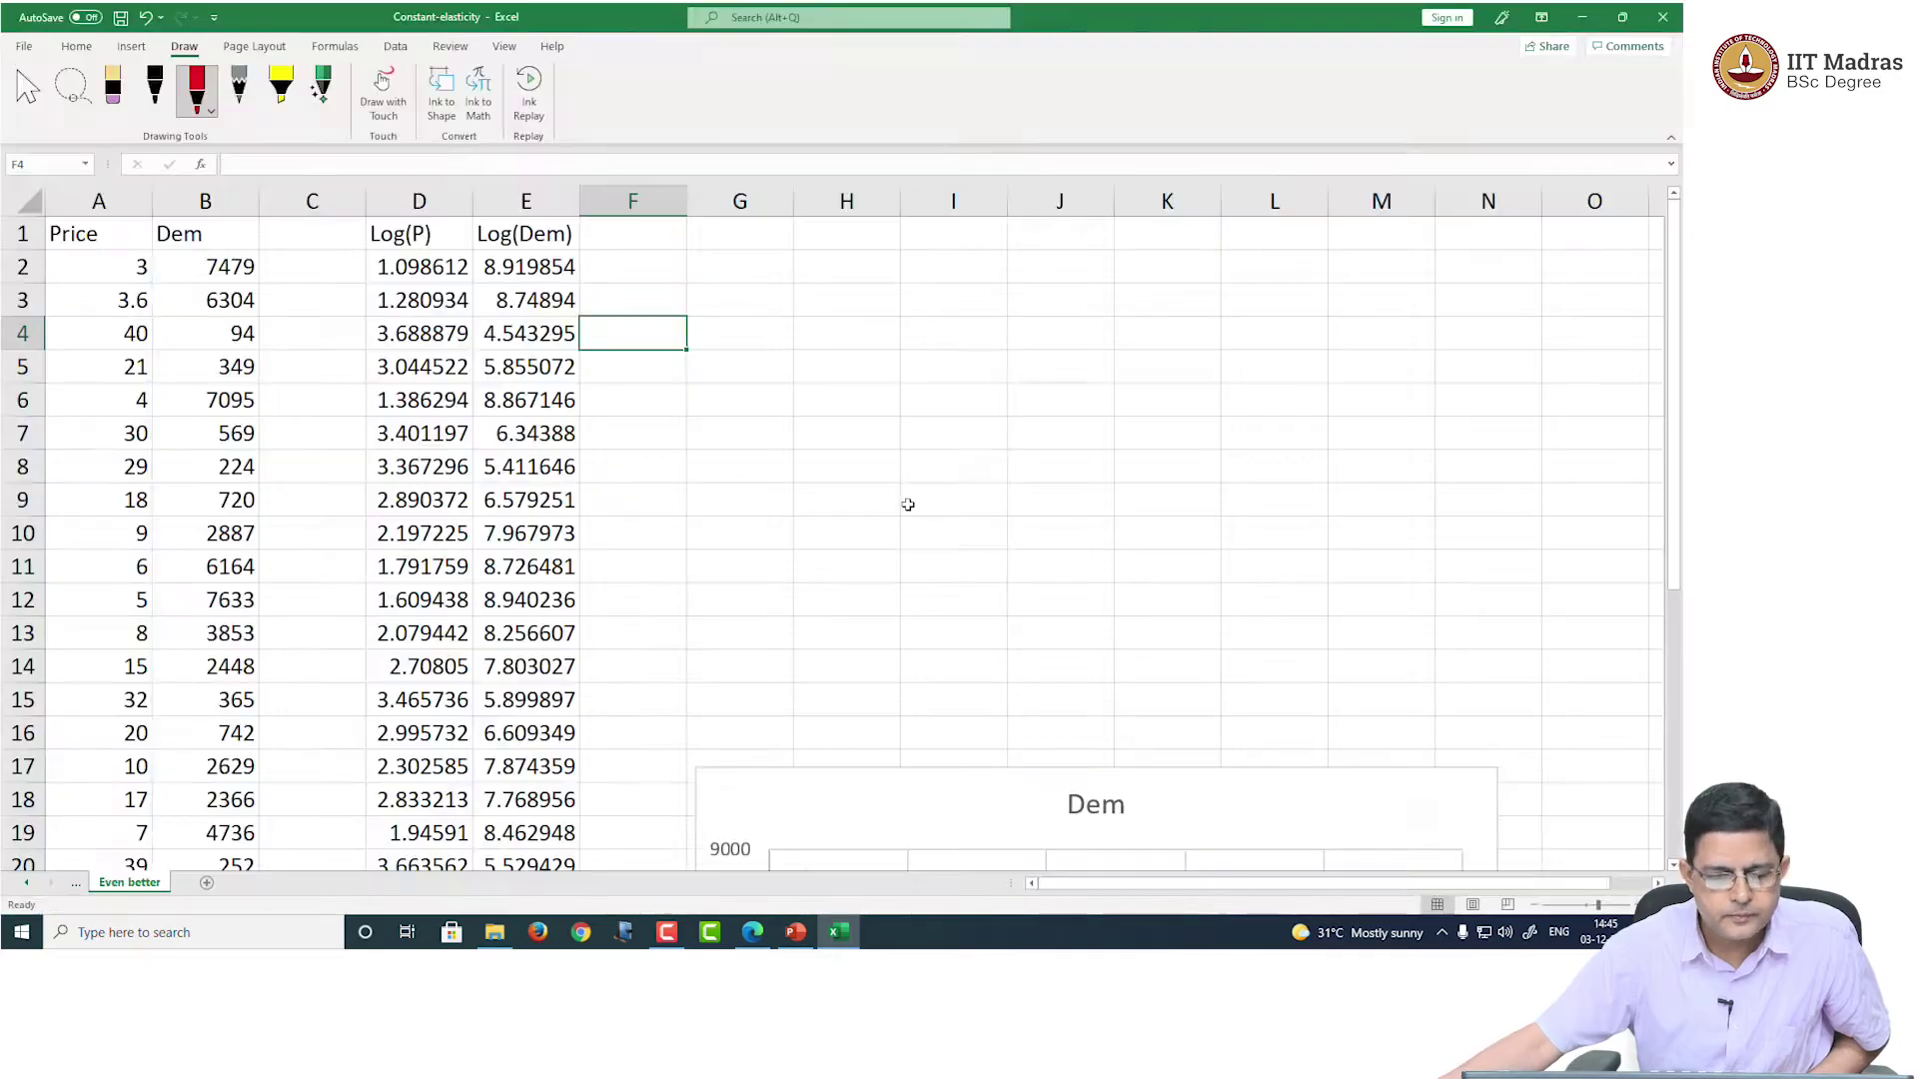
{"action": "left_click", "coordinate": [937, 458]}
{"action": "left_click", "coordinate": [896, 436]}
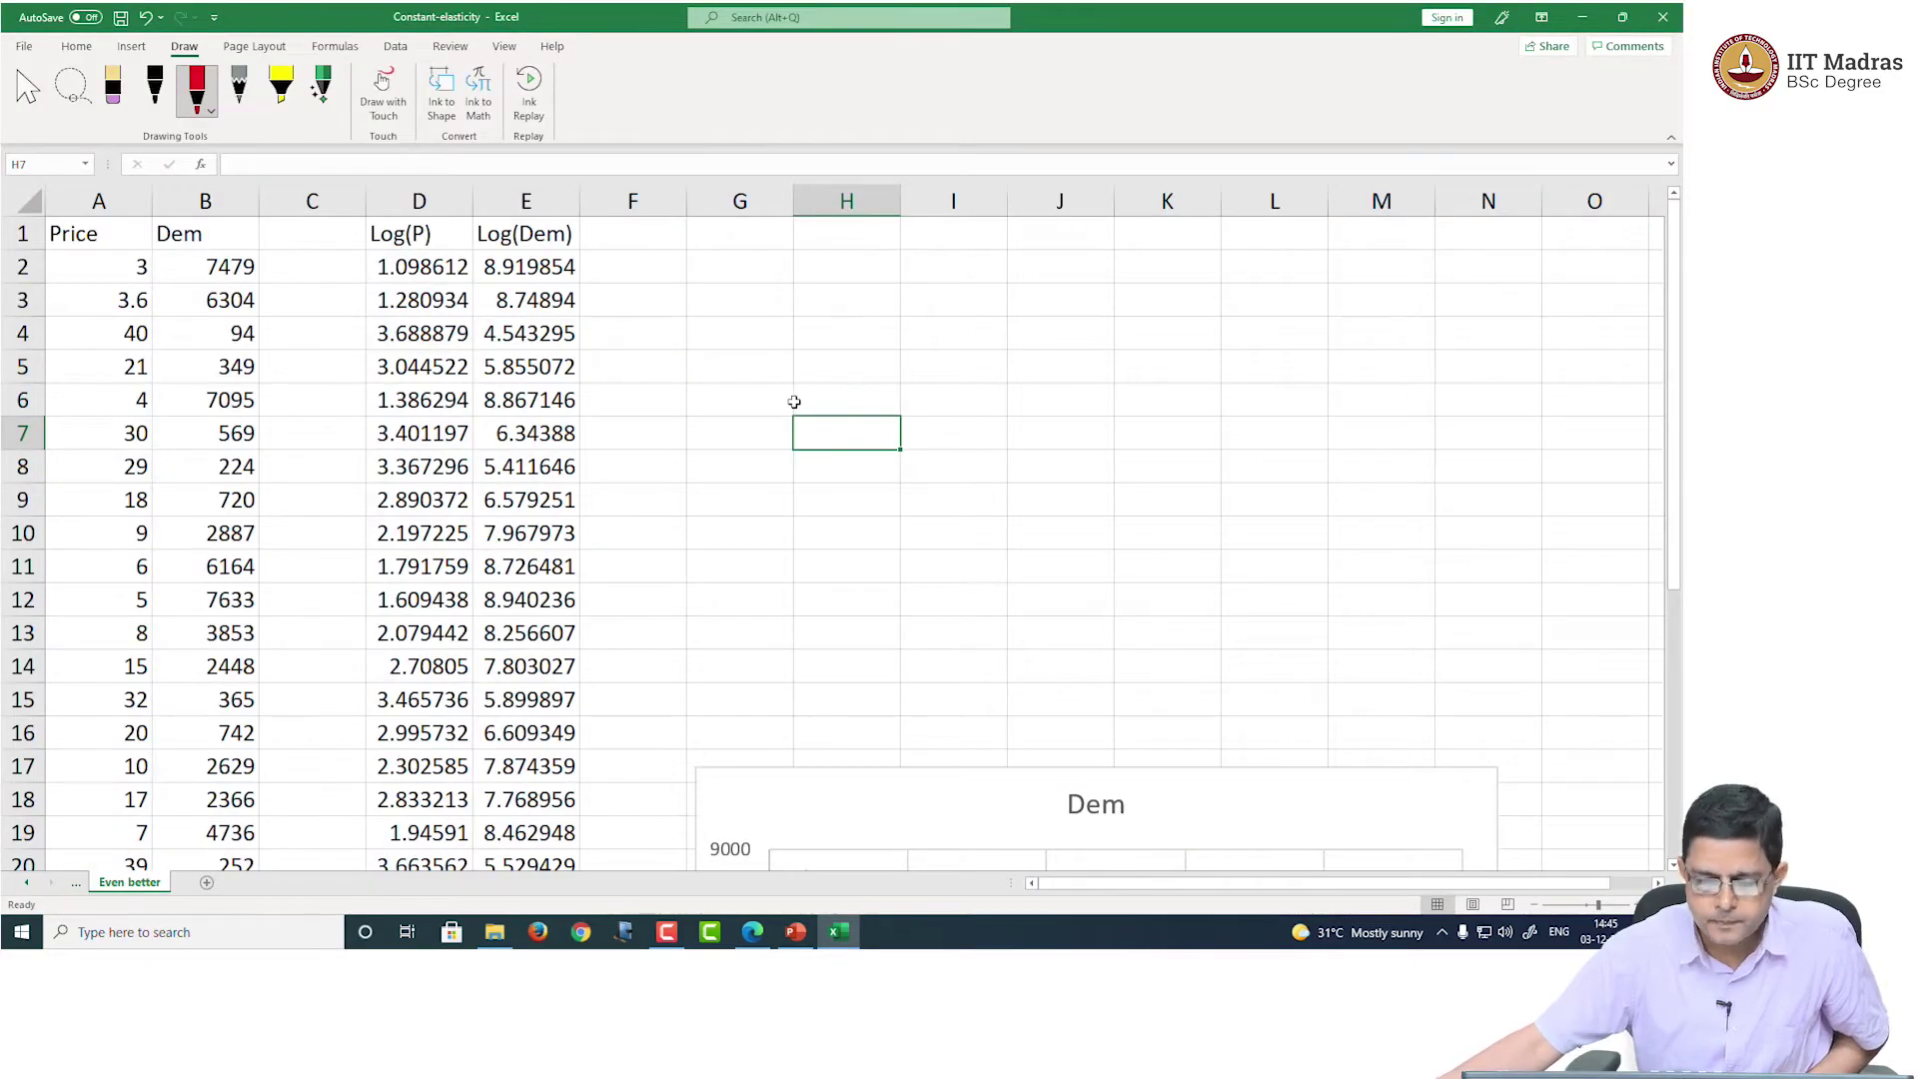
Step: Switch from the red pen back to the object selection tool
{"action": "scroll", "coordinate": [792, 402], "scroll_direction": "down", "scroll_amount": 3}
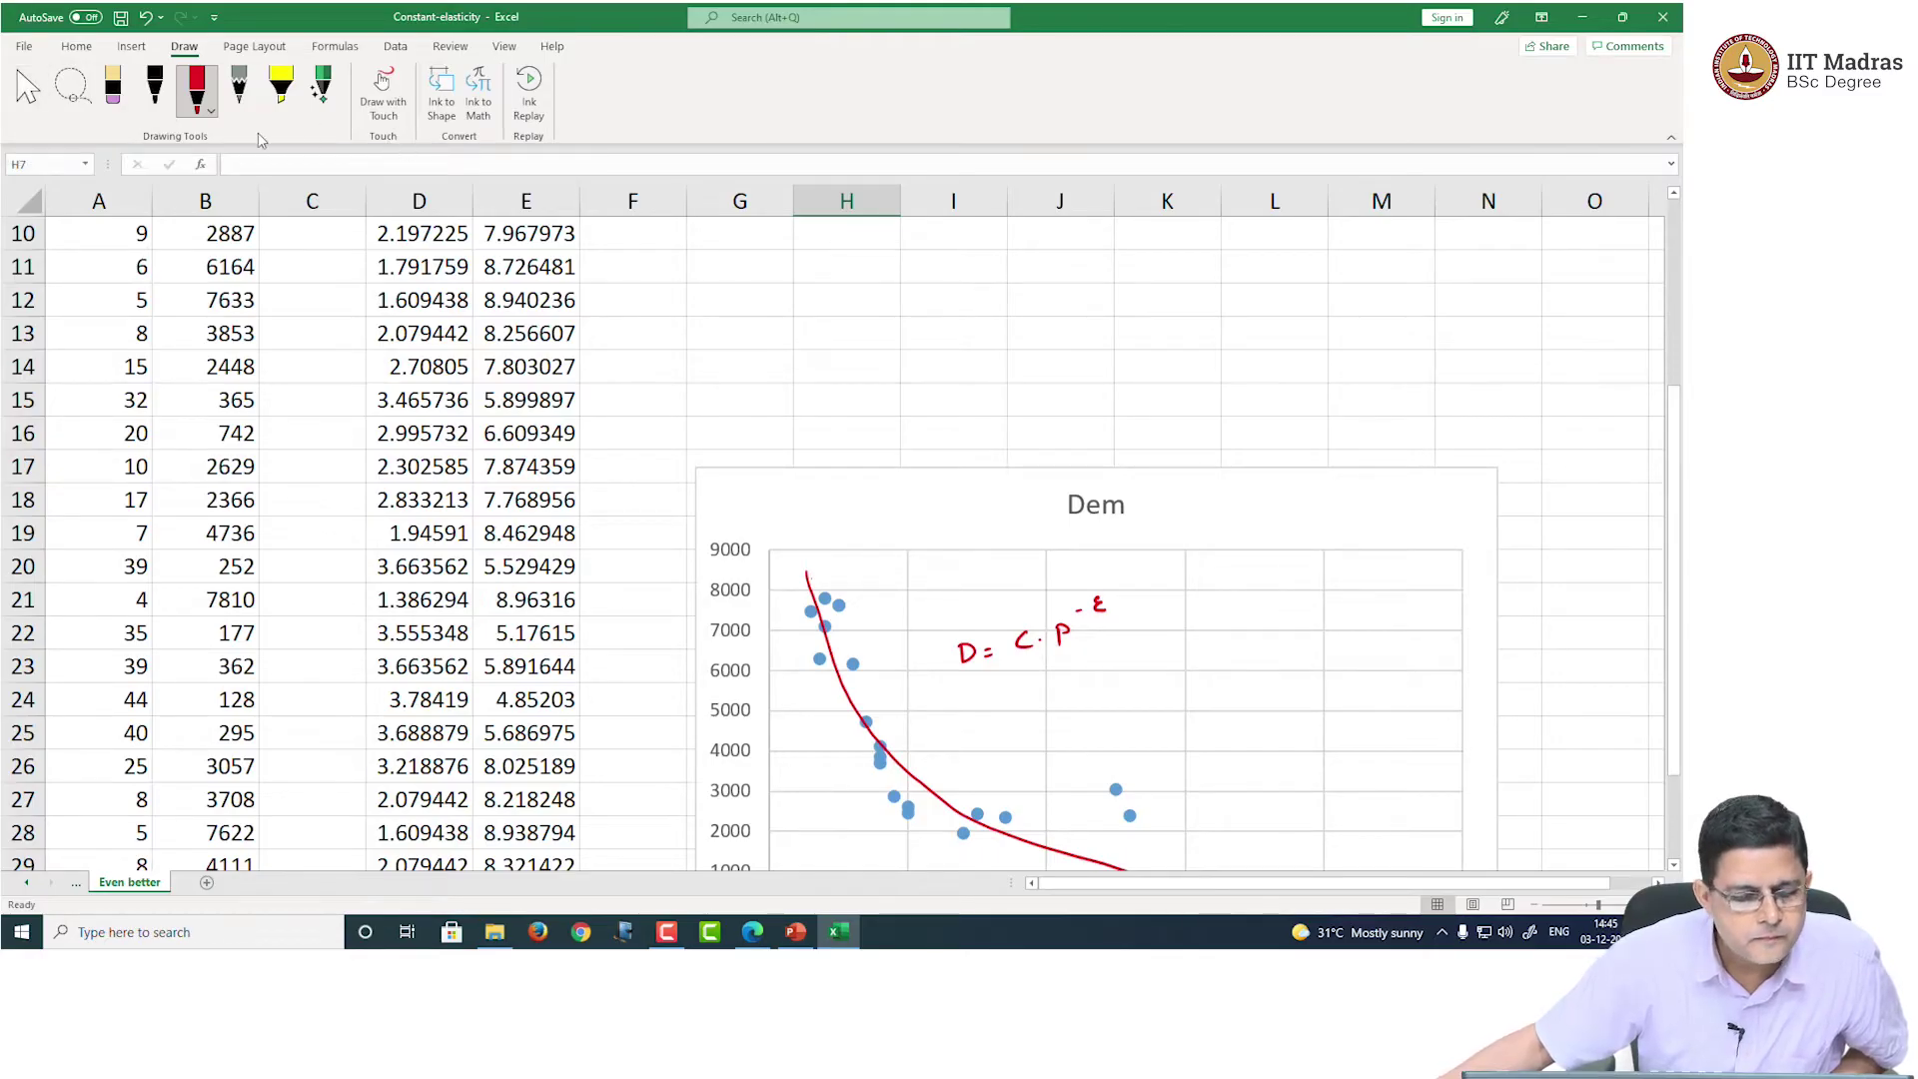
{"action": "left_click", "coordinate": [28, 90]}
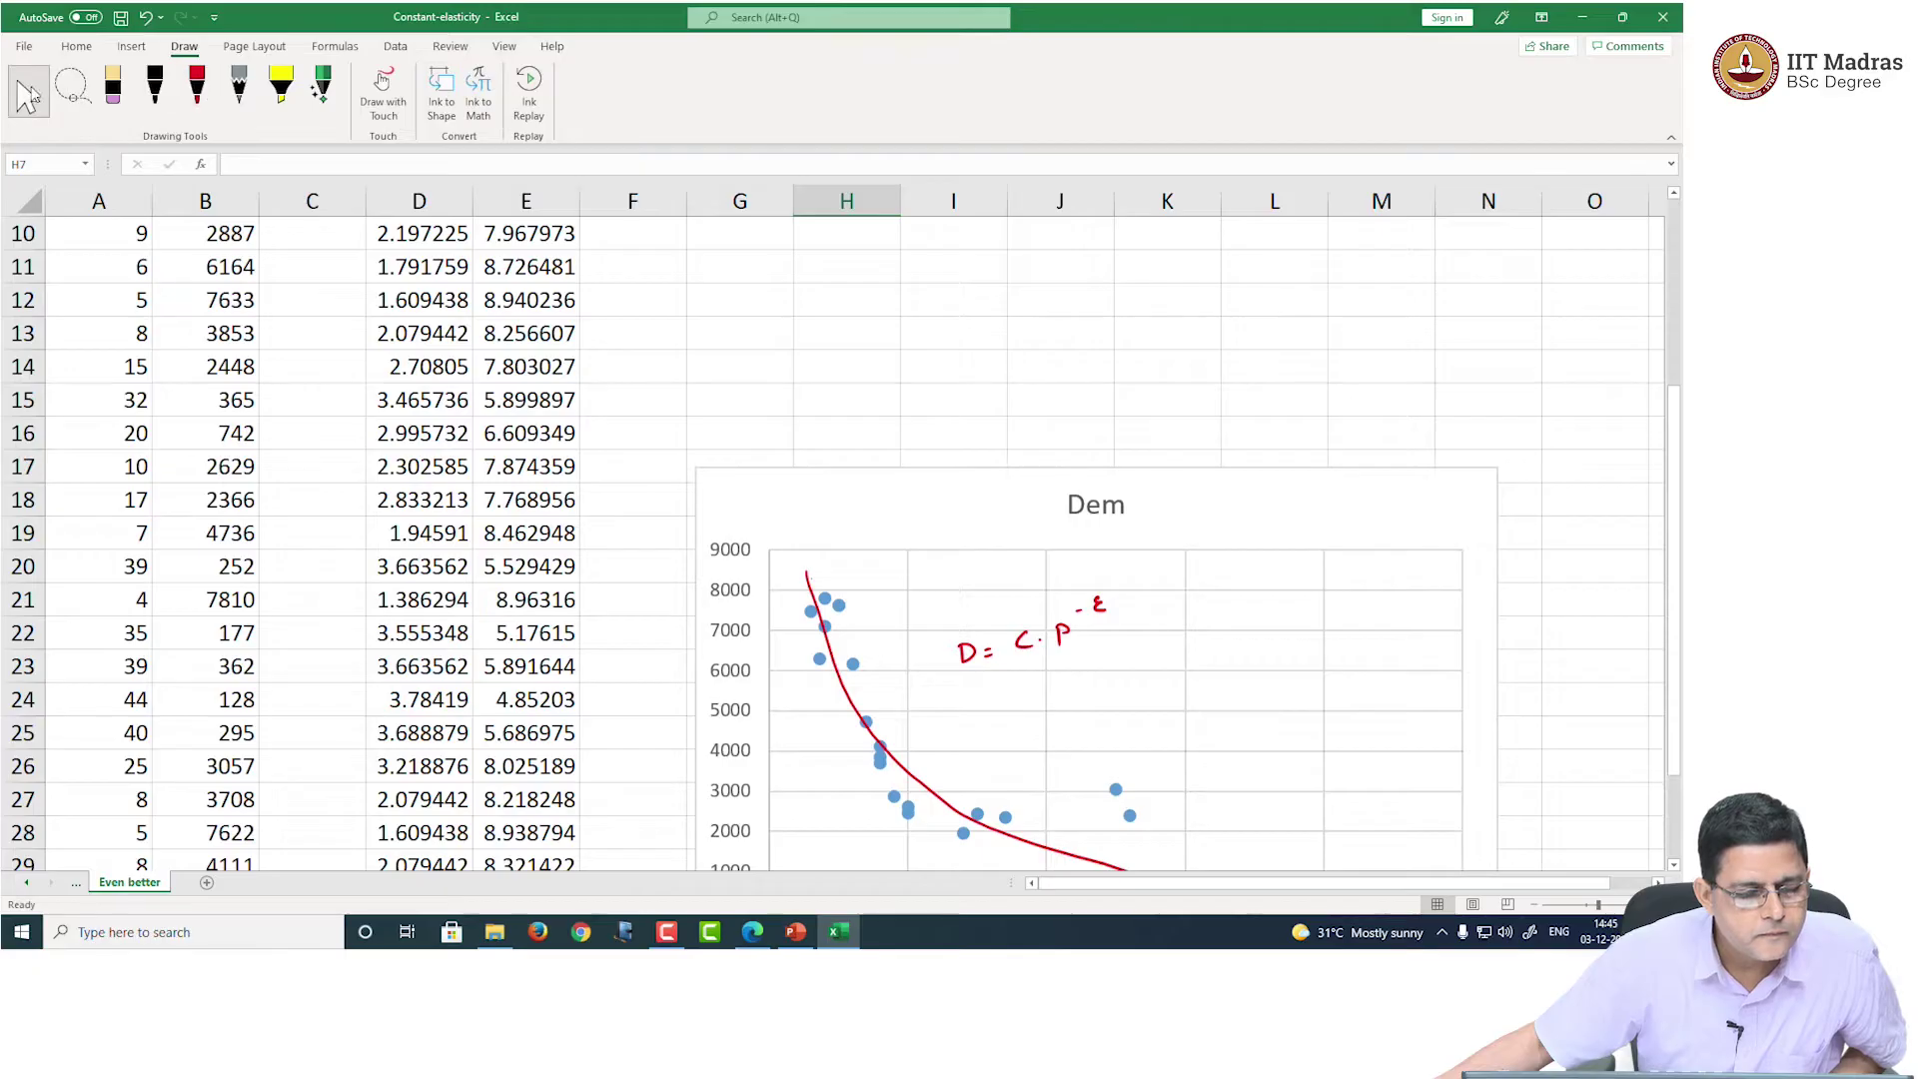
{"action": "left_click", "coordinate": [612, 284]}
{"action": "scroll", "coordinate": [639, 282], "scroll_direction": "up", "scroll_amount": 3}
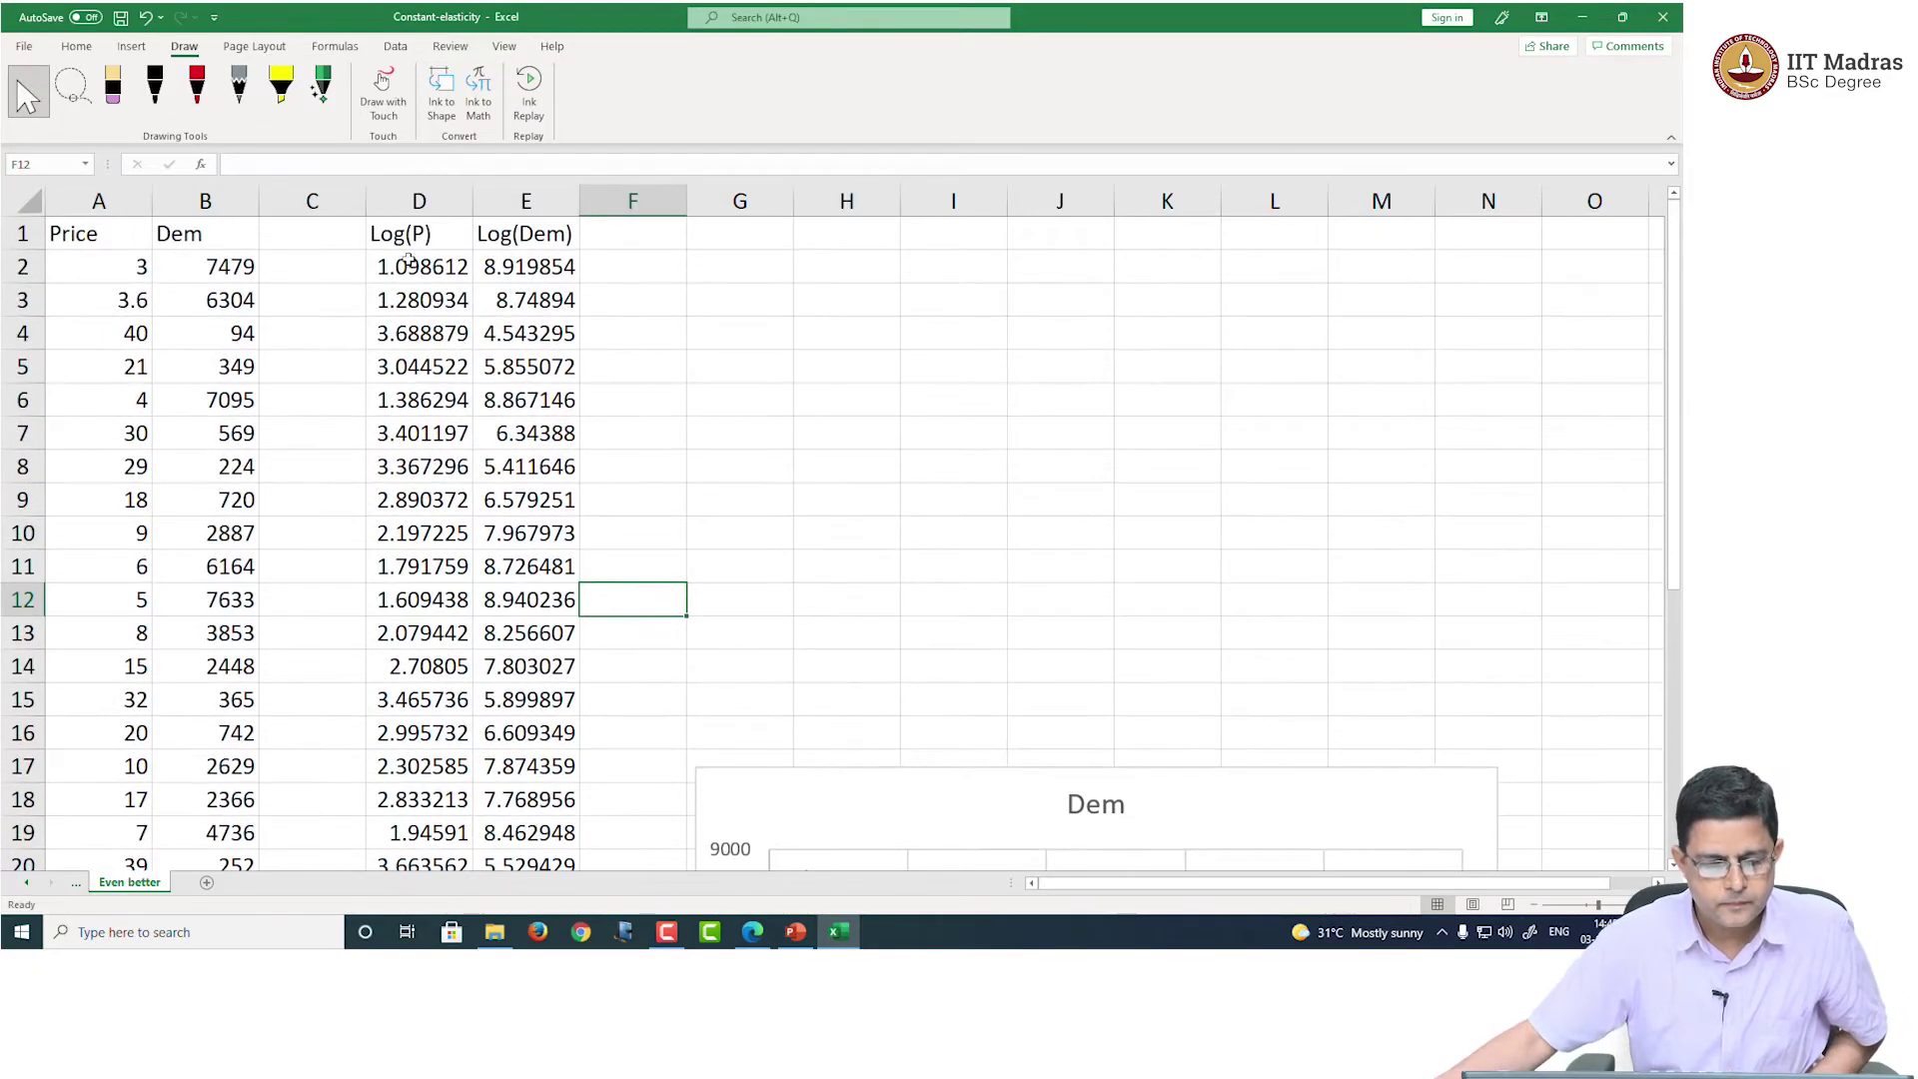
Step: Change the header in D1 to LN(P)
{"action": "left_click", "coordinate": [403, 240]}
{"action": "double_click", "coordinate": [404, 234]}
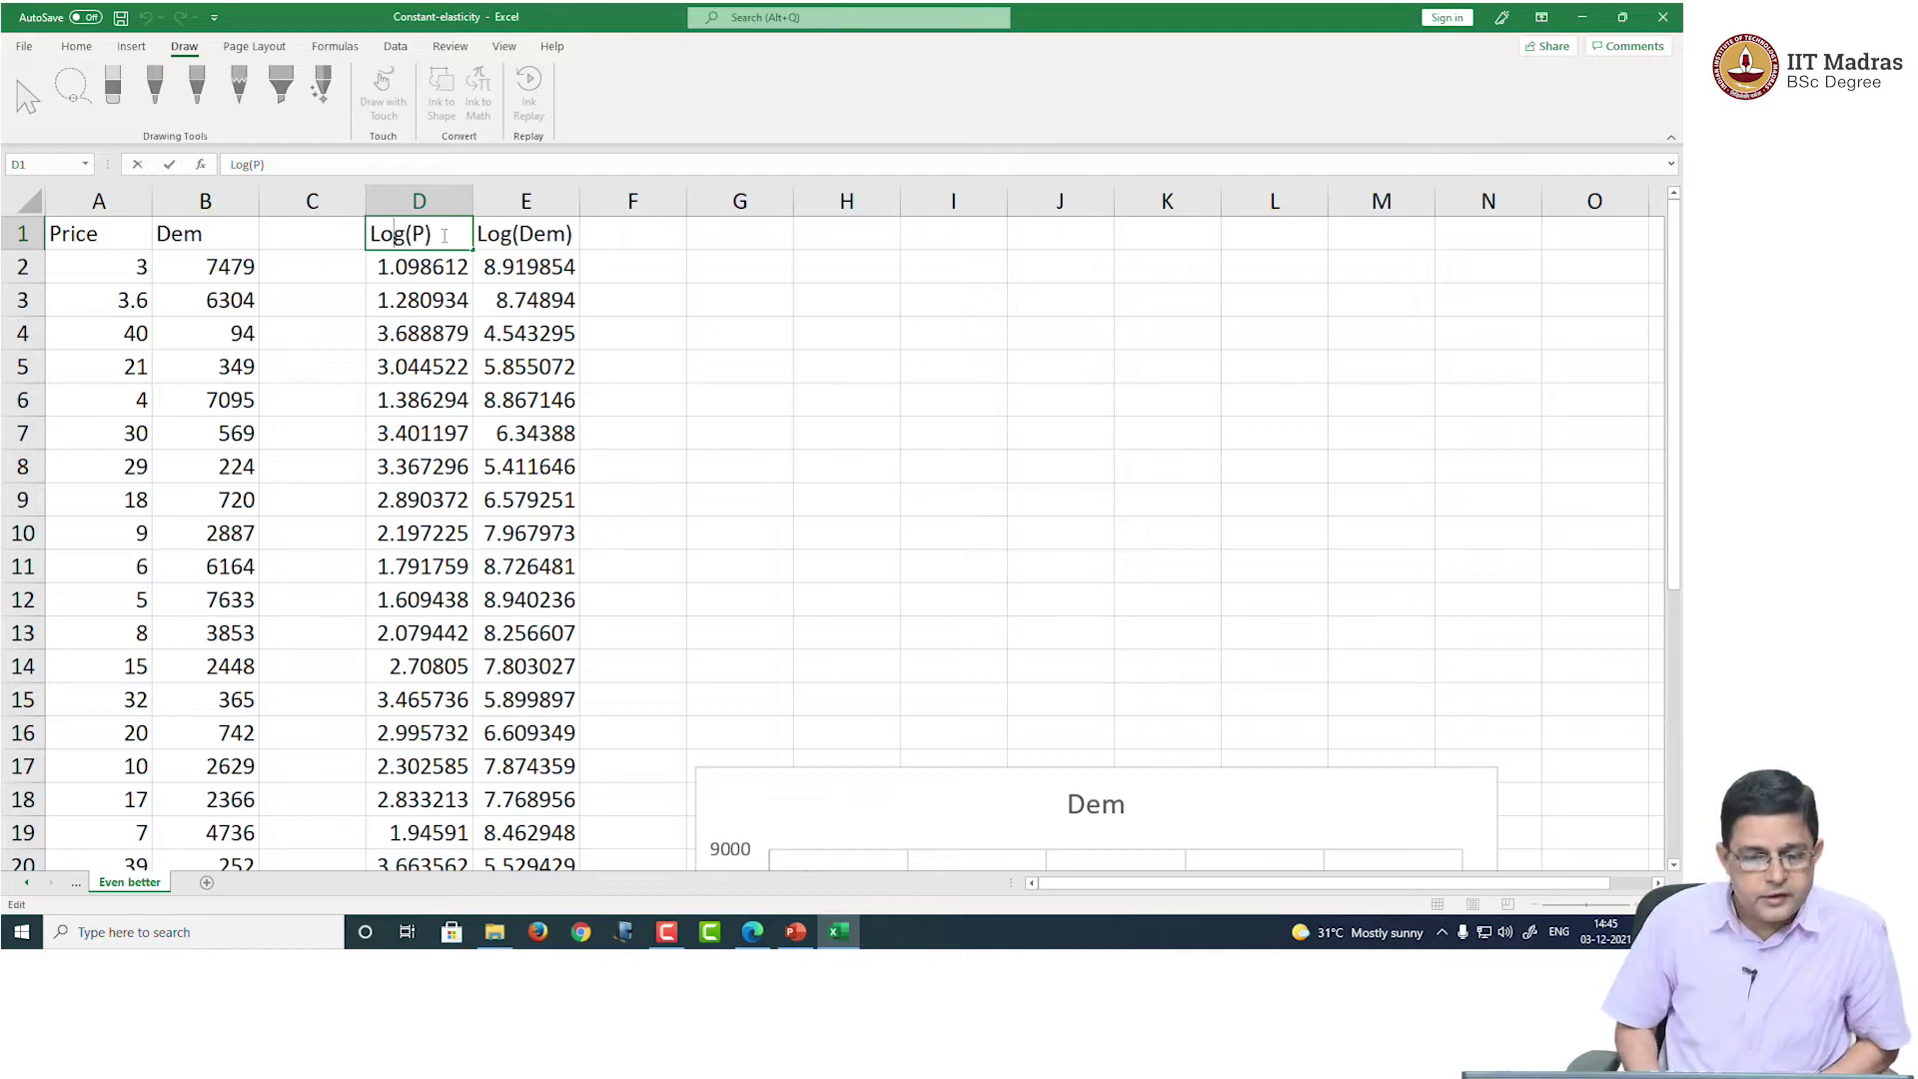
{"action": "key", "text": "BackSpace"}
{"action": "key", "text": "BackSpace"}
{"action": "type", "text": "N"}
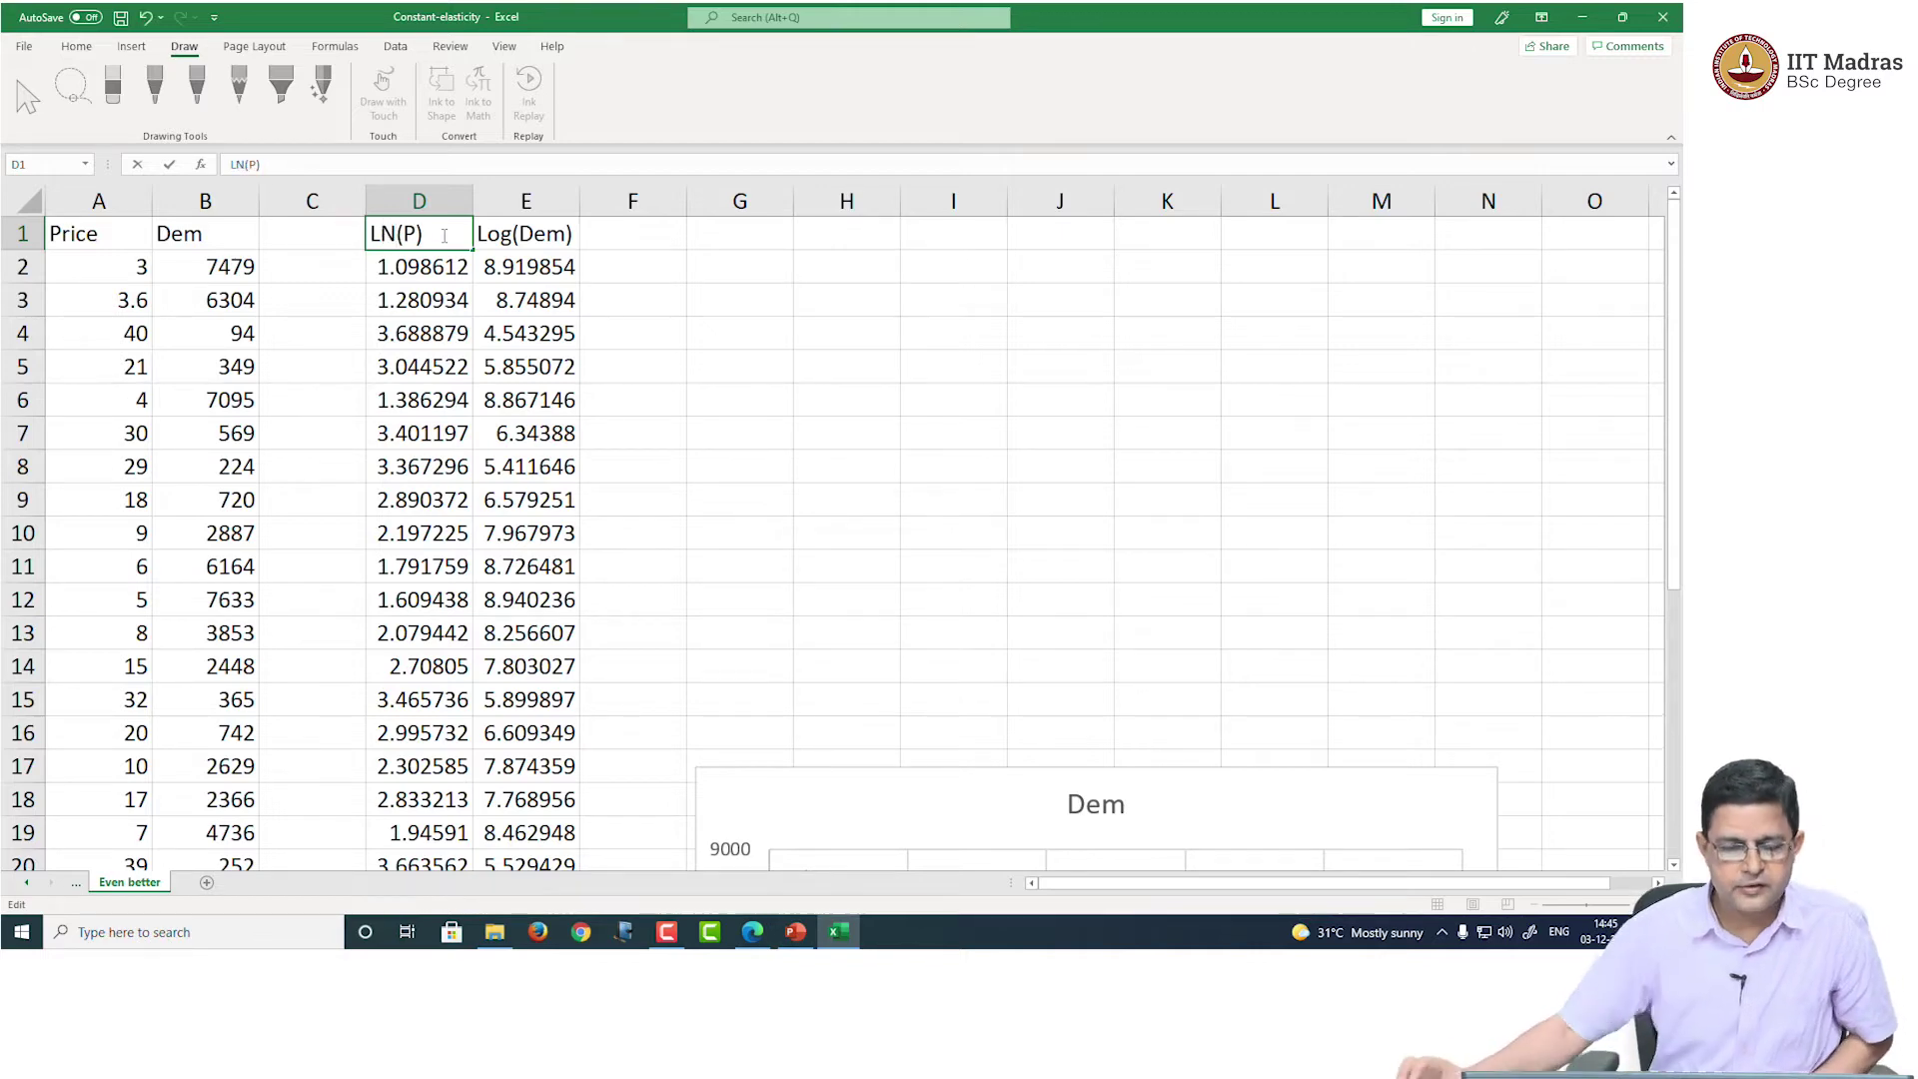
Step: Change the header in E1 to LN(Dem)
{"action": "double_click", "coordinate": [516, 233]}
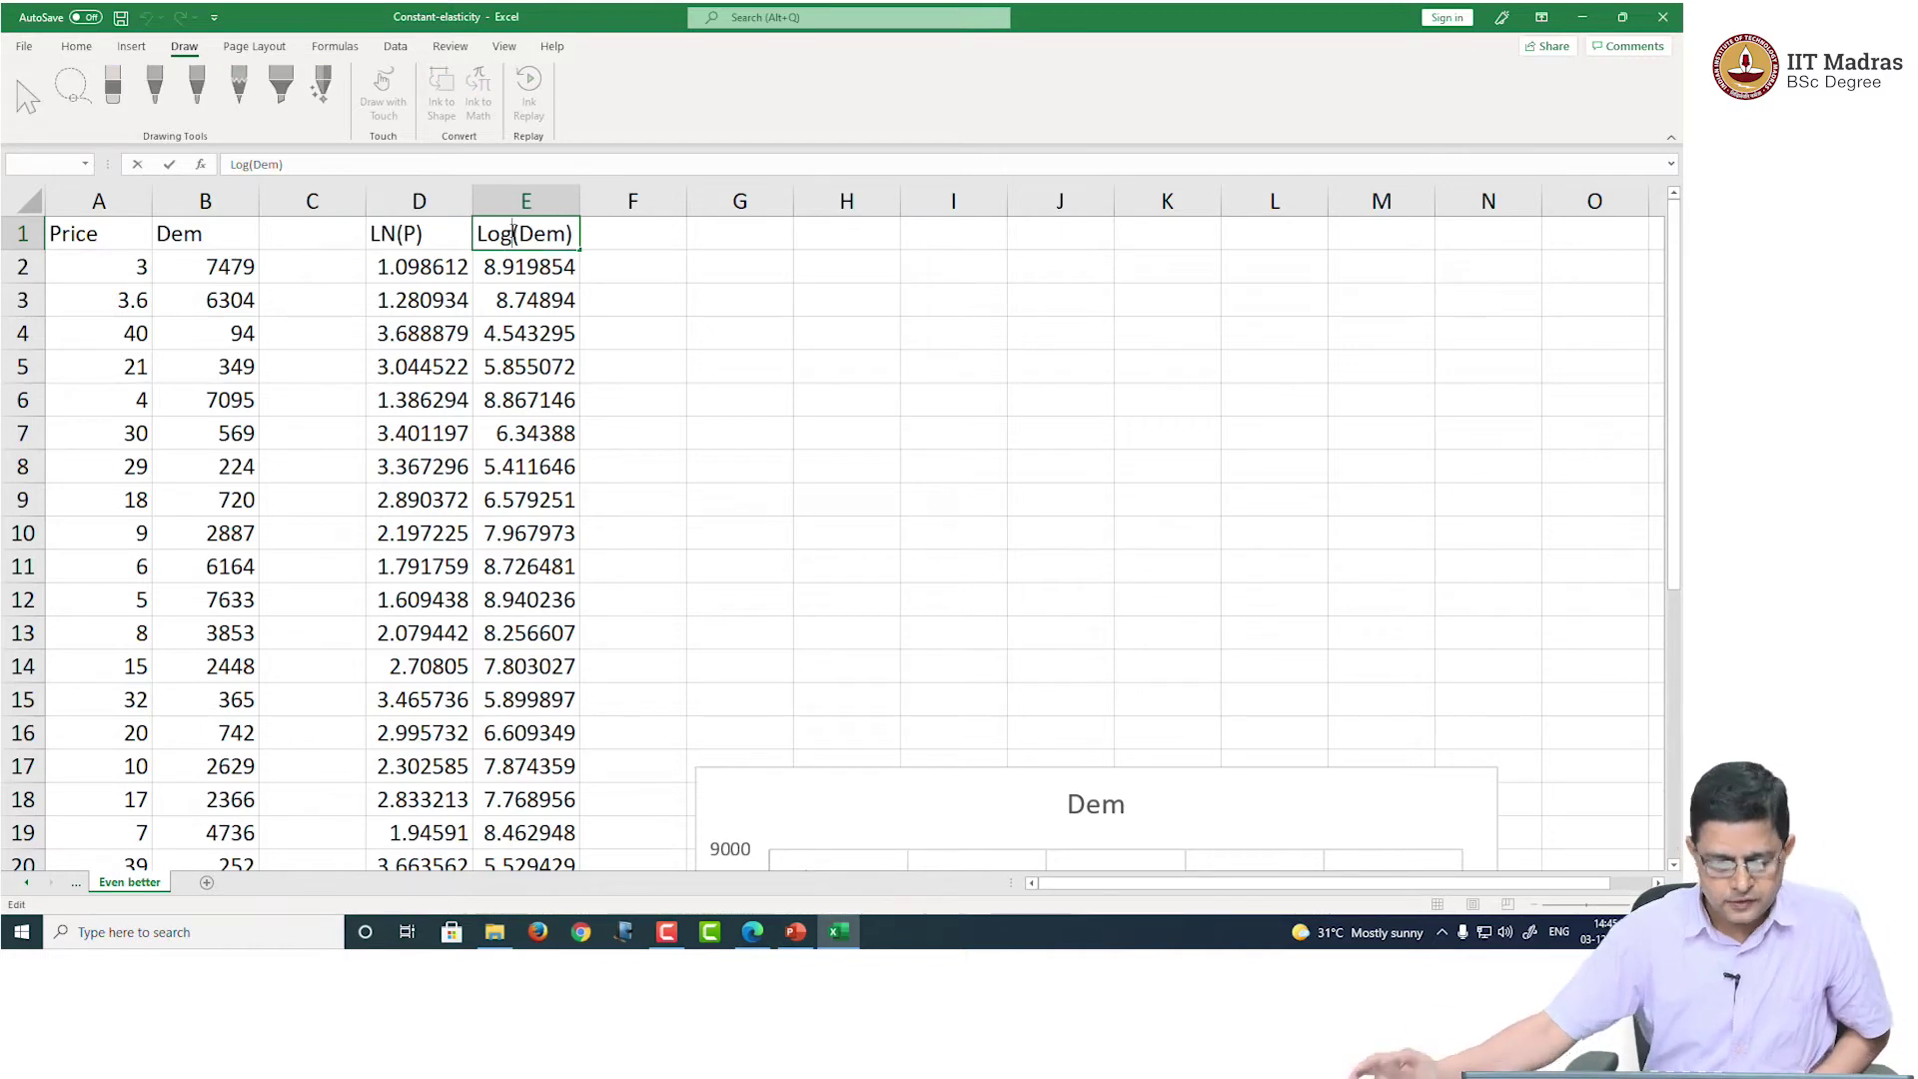
{"action": "key", "text": "BackSpace"}
{"action": "key", "text": "BackSpace"}
{"action": "type", "text": "N"}
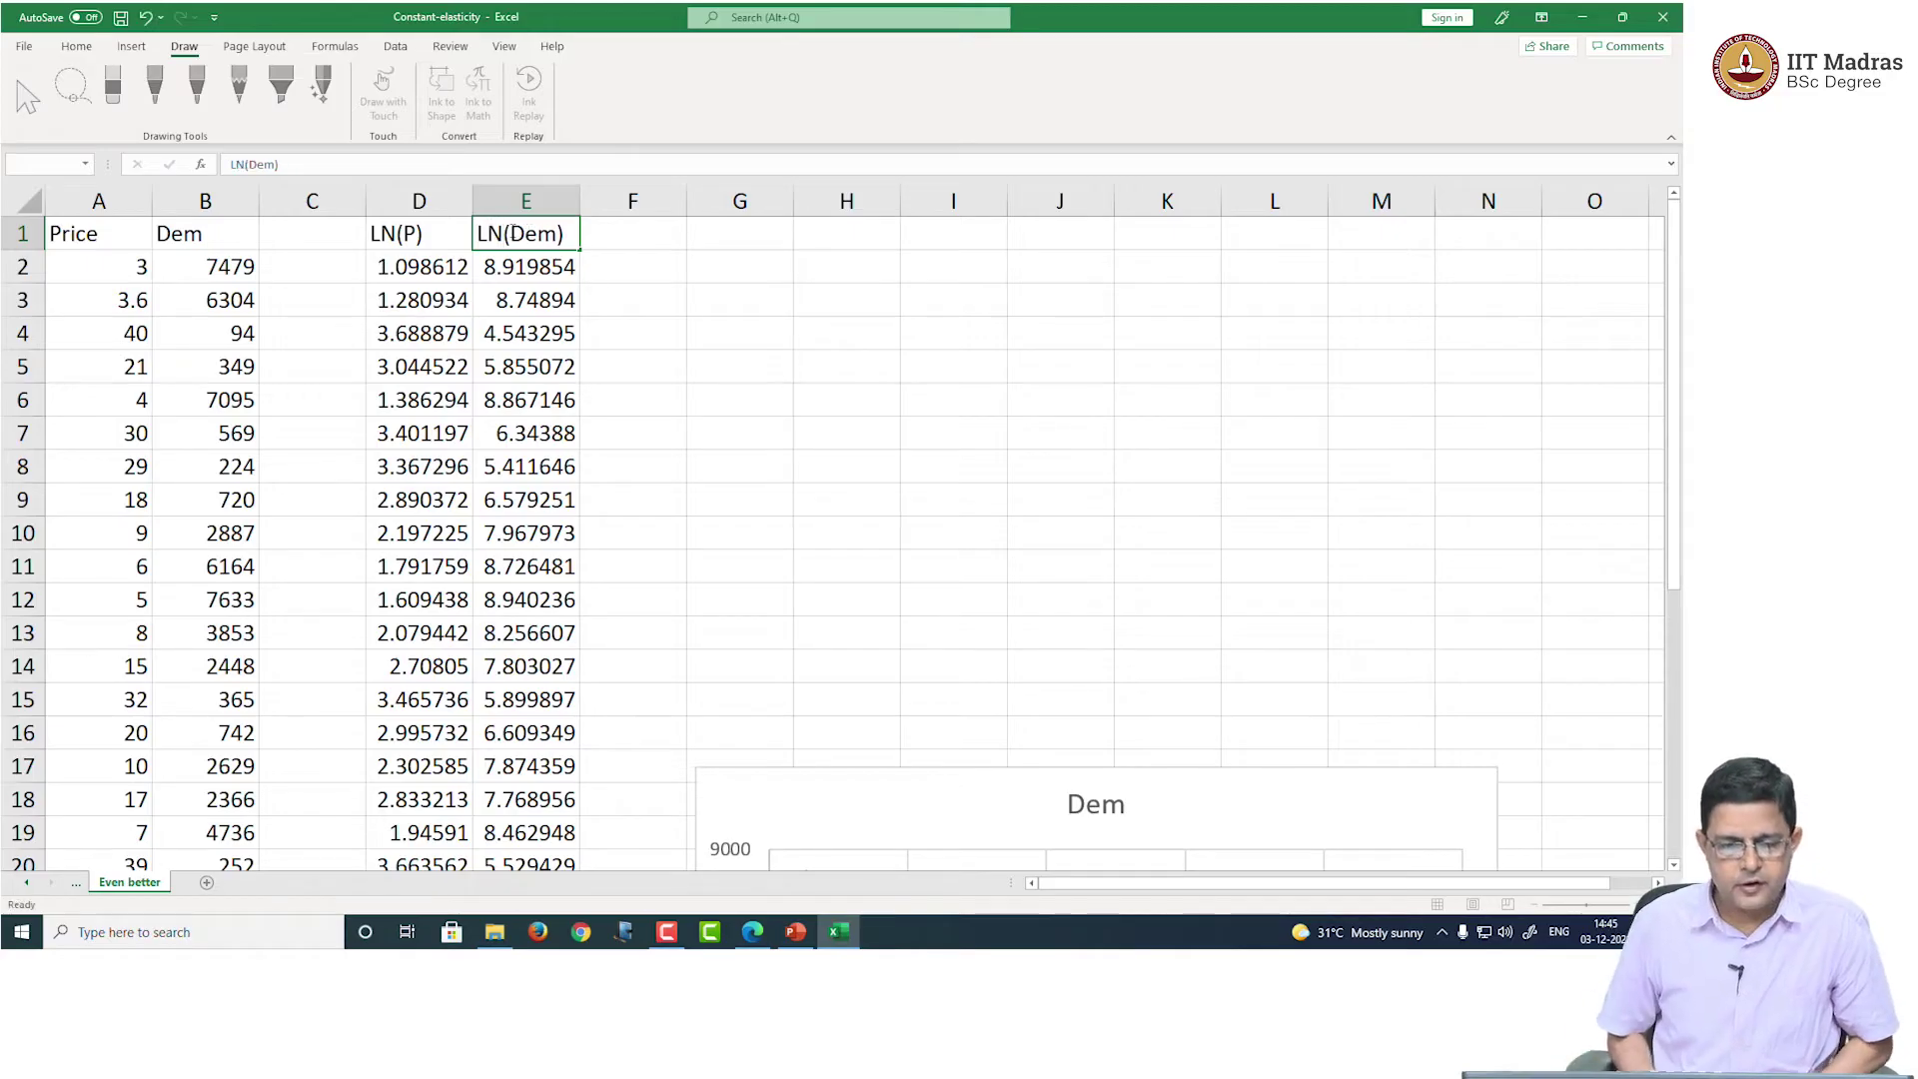
{"action": "key", "text": "Return"}
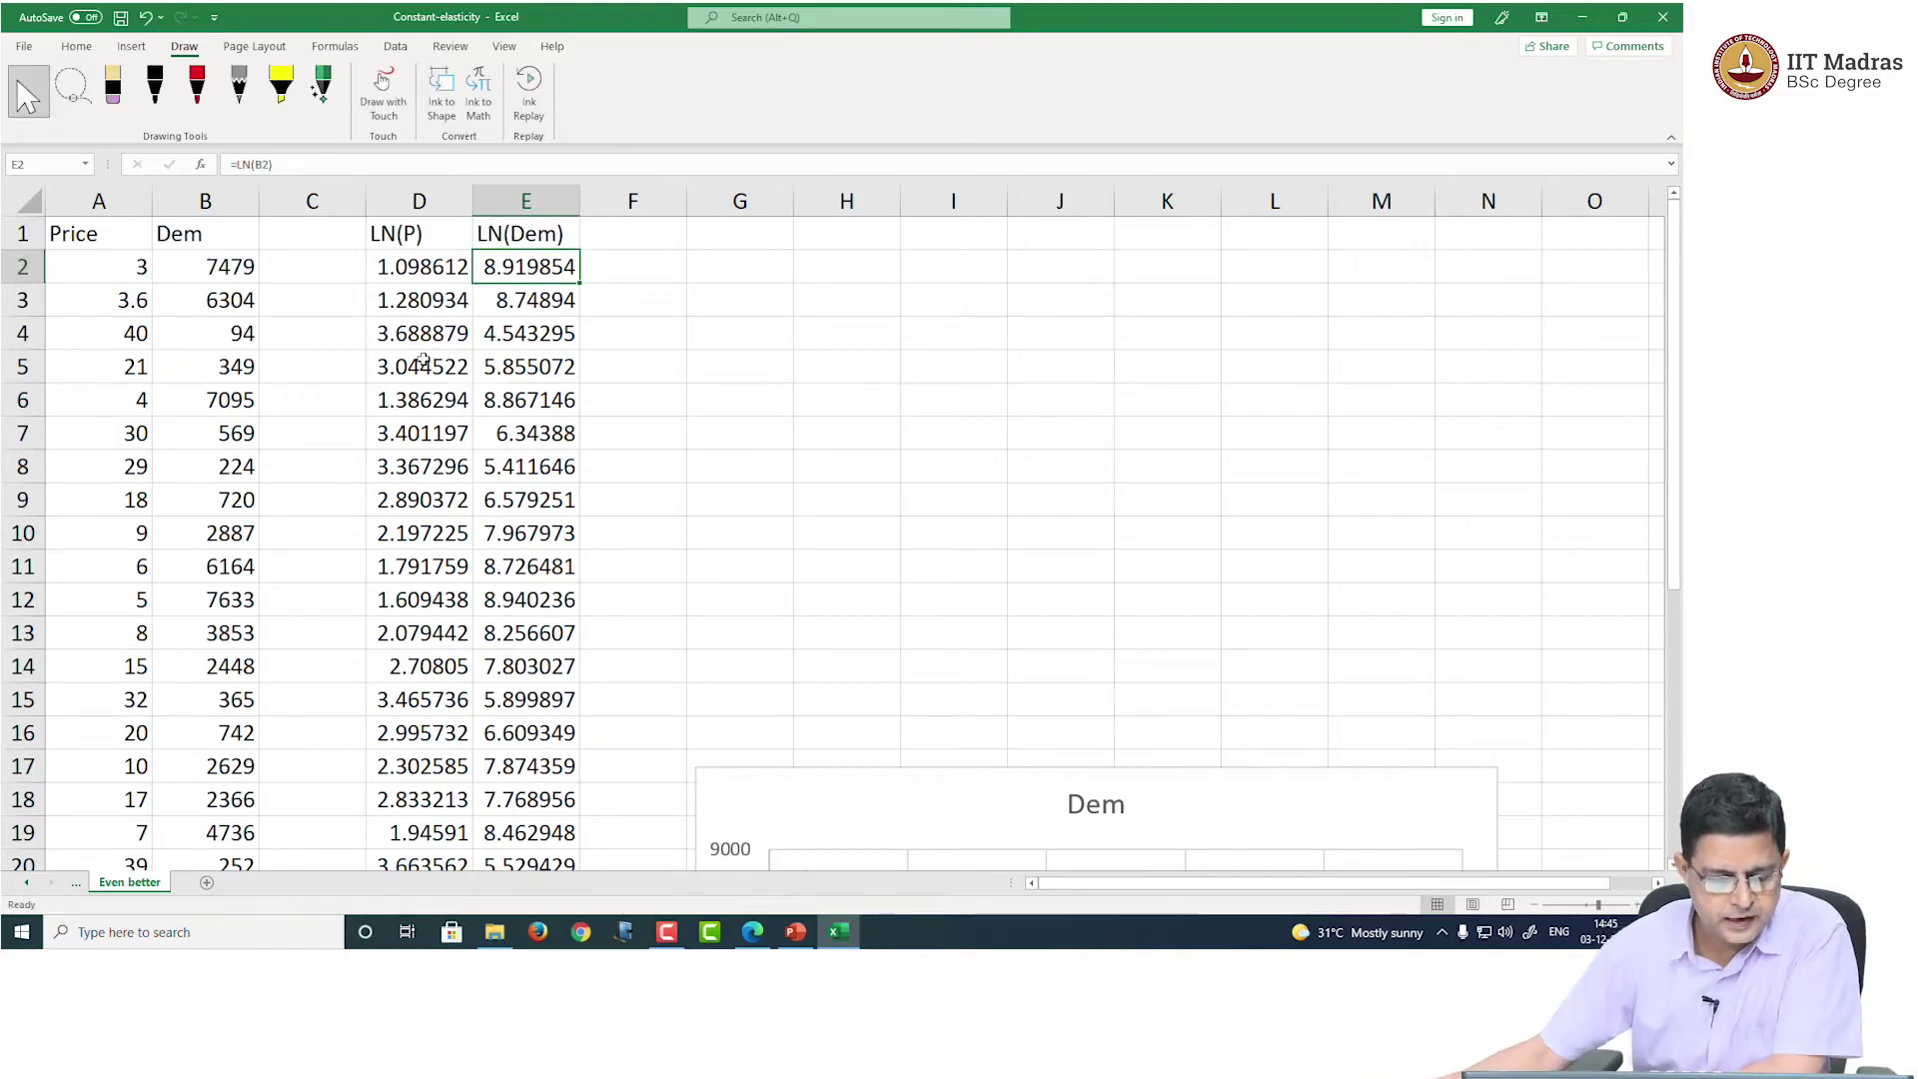
Step: Inspect the formulas behind the LN(P) and LN(Dem) values in row 5, leaving the LN(P) formula as it is
{"action": "left_click", "coordinate": [424, 360]}
{"action": "double_click", "coordinate": [424, 359]}
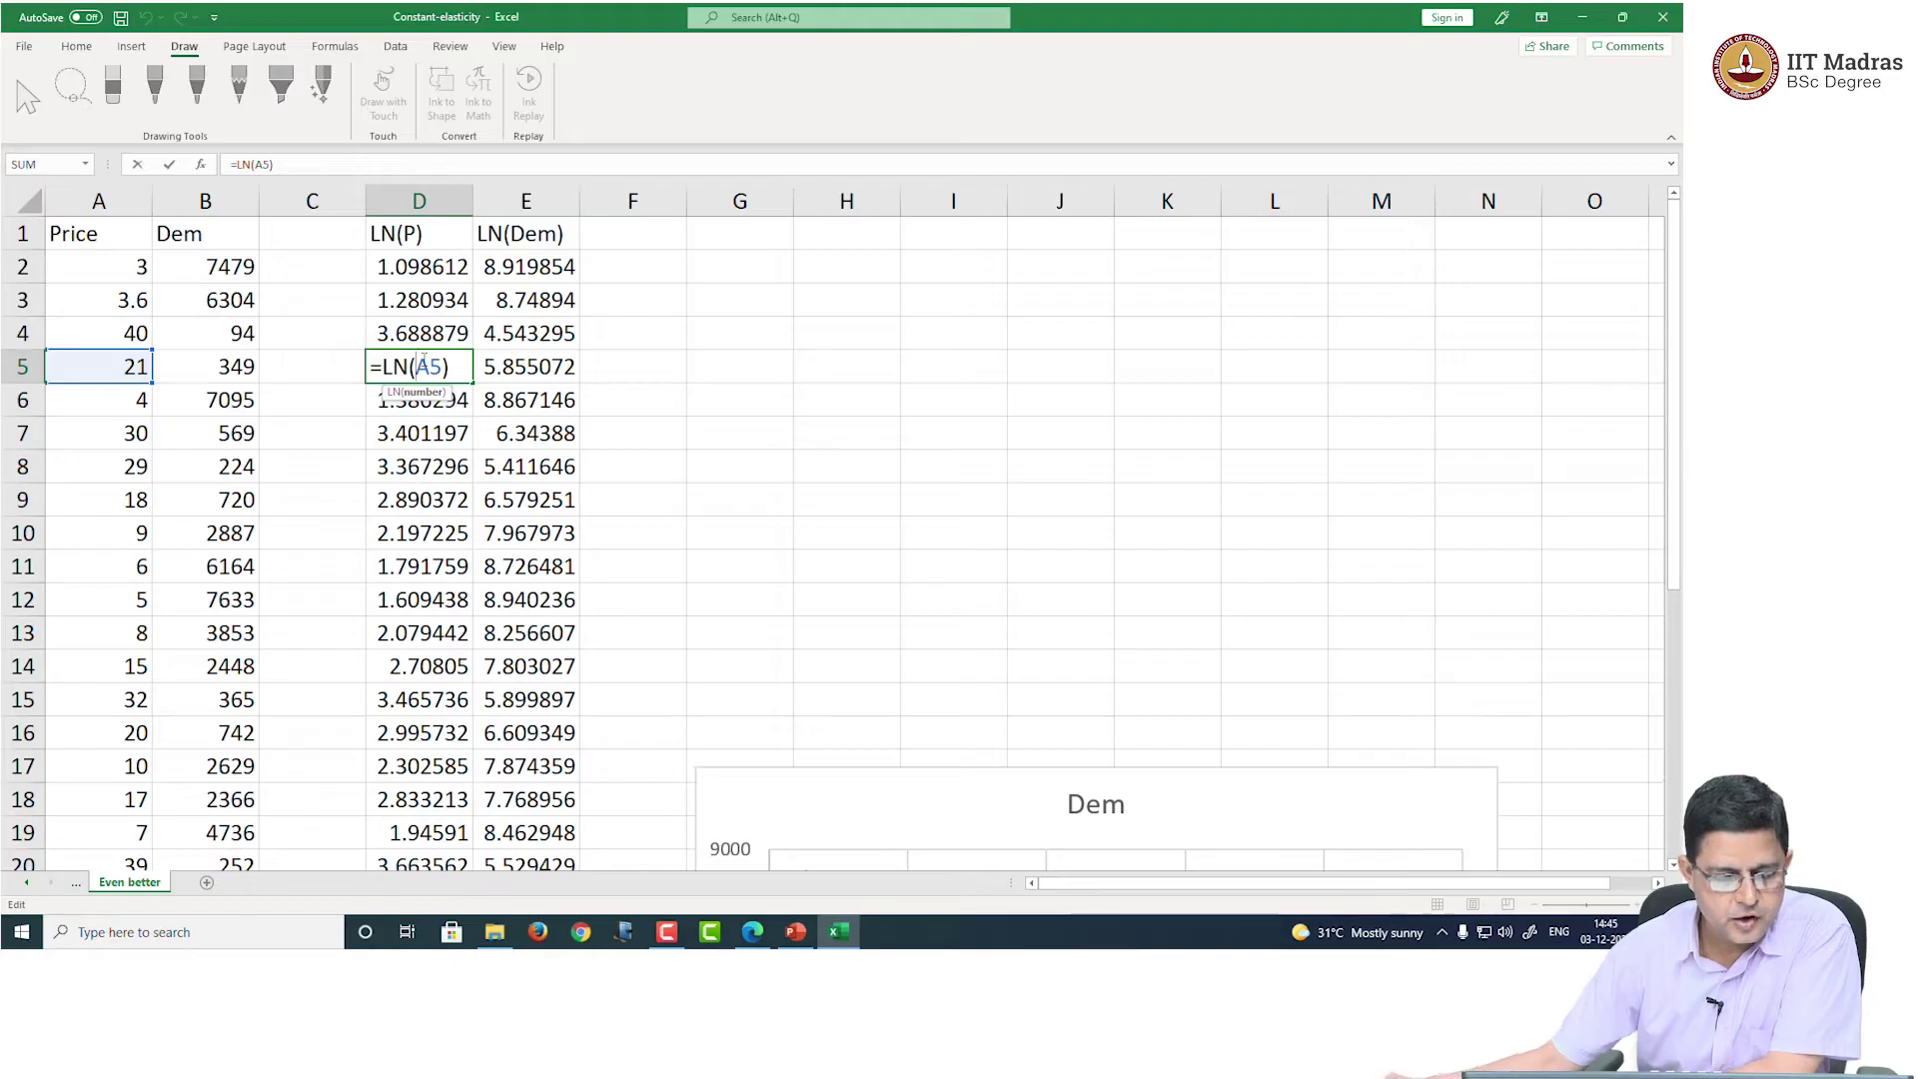
{"action": "type", "text": "E5"}
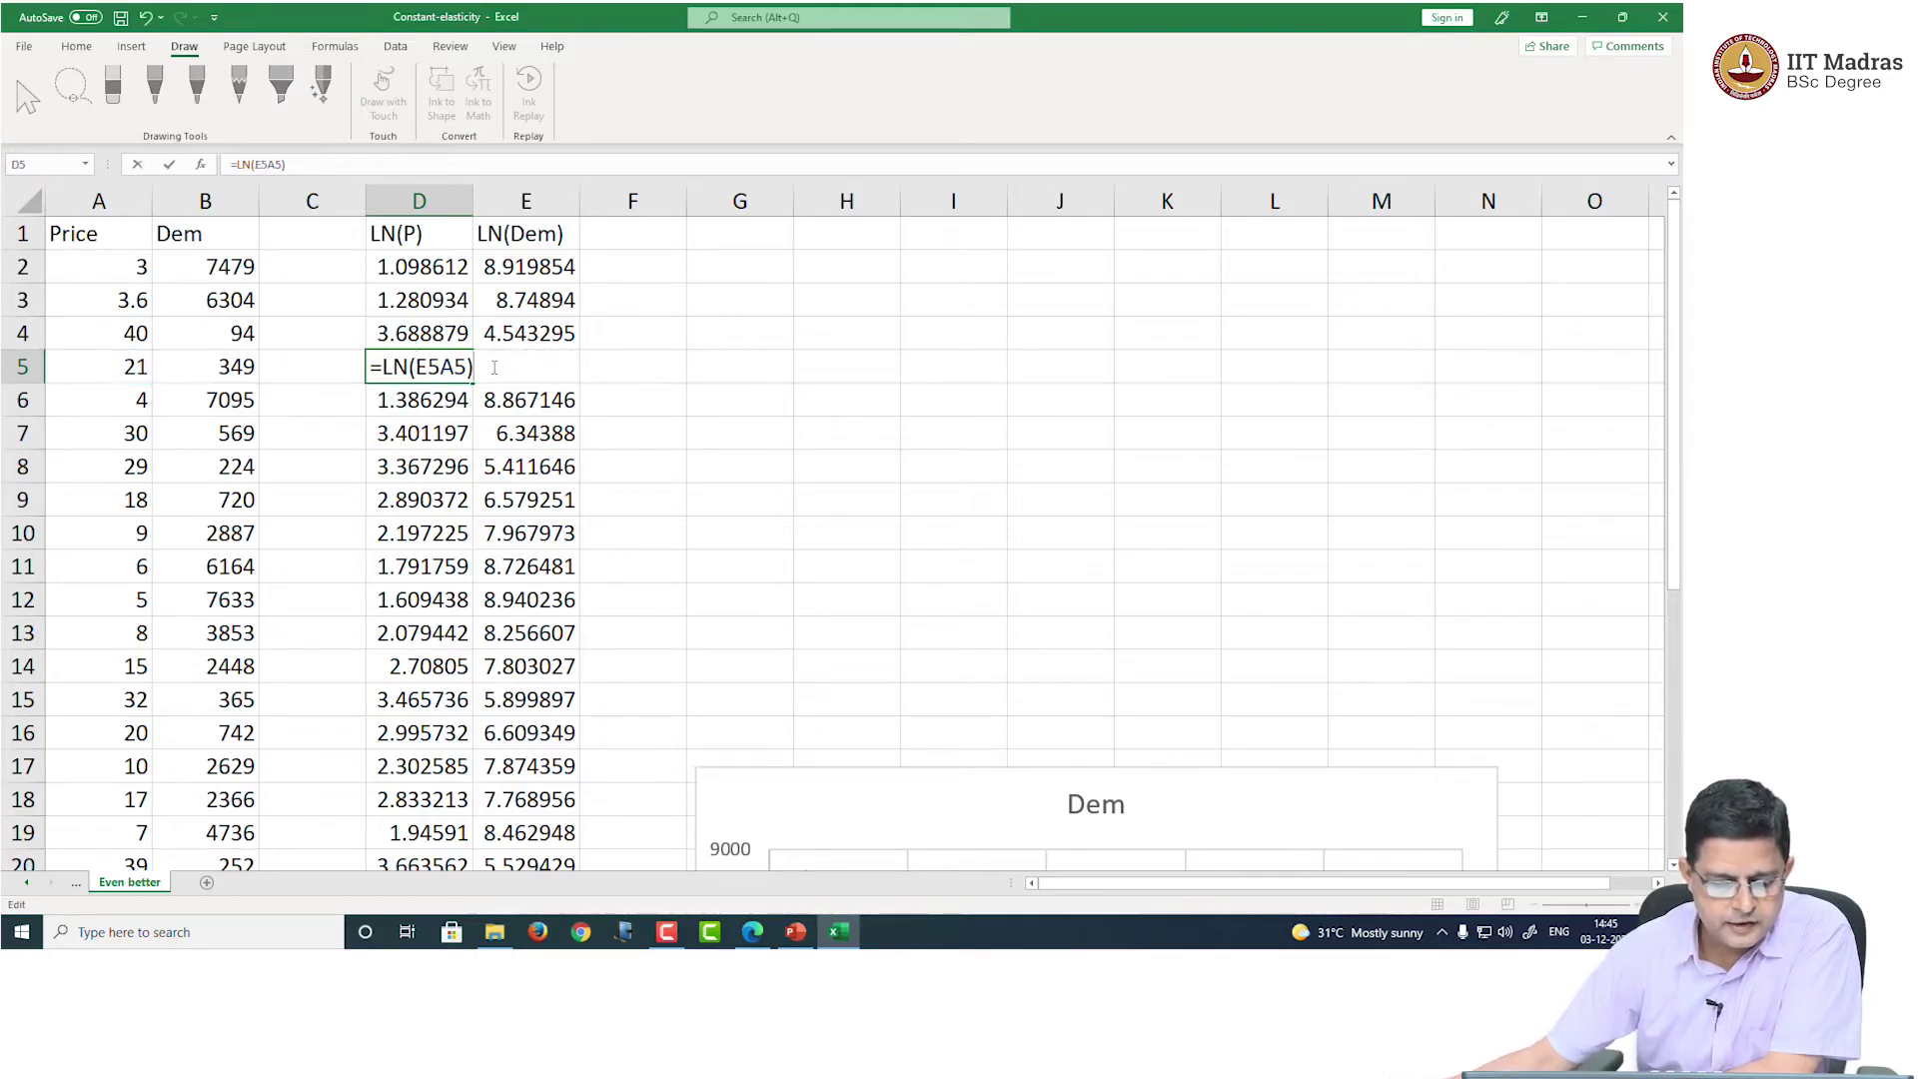
{"action": "key", "text": "Escape"}
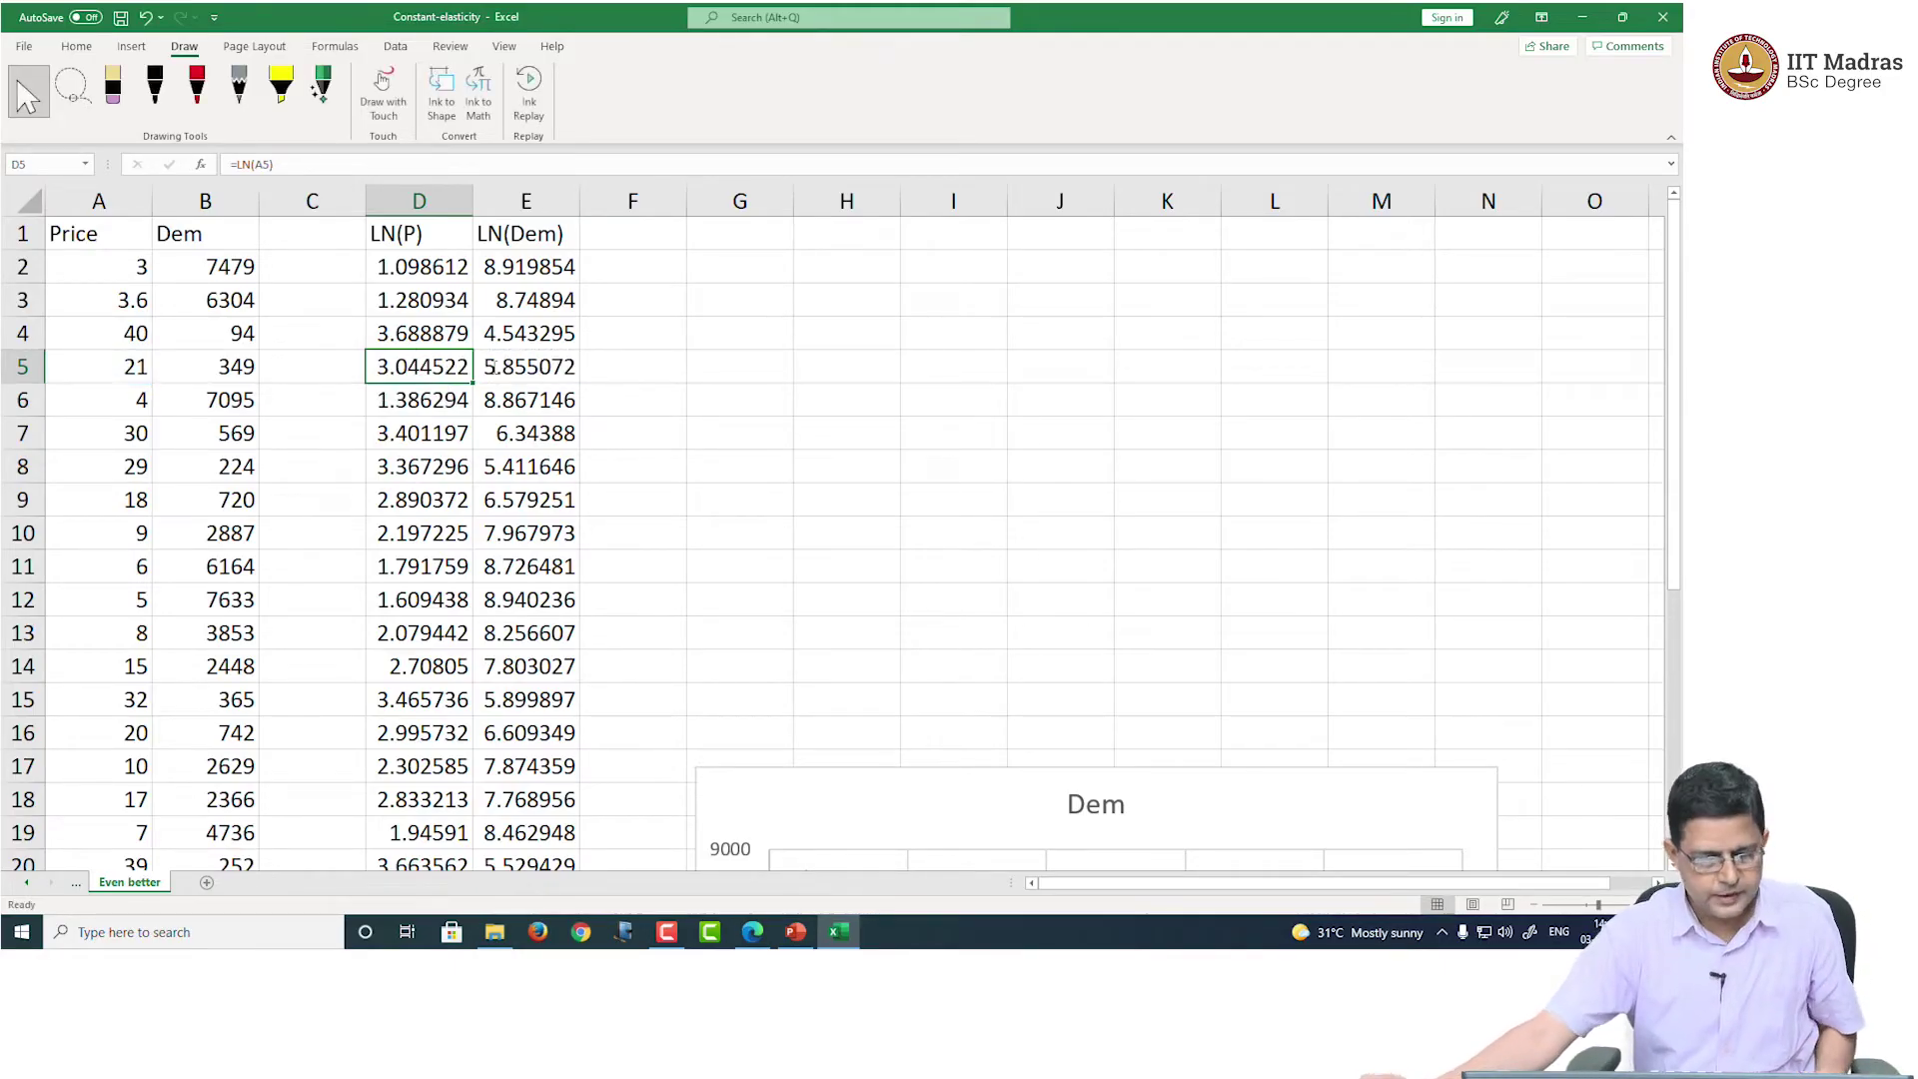
{"action": "left_click", "coordinate": [490, 367]}
{"action": "double_click", "coordinate": [536, 367]}
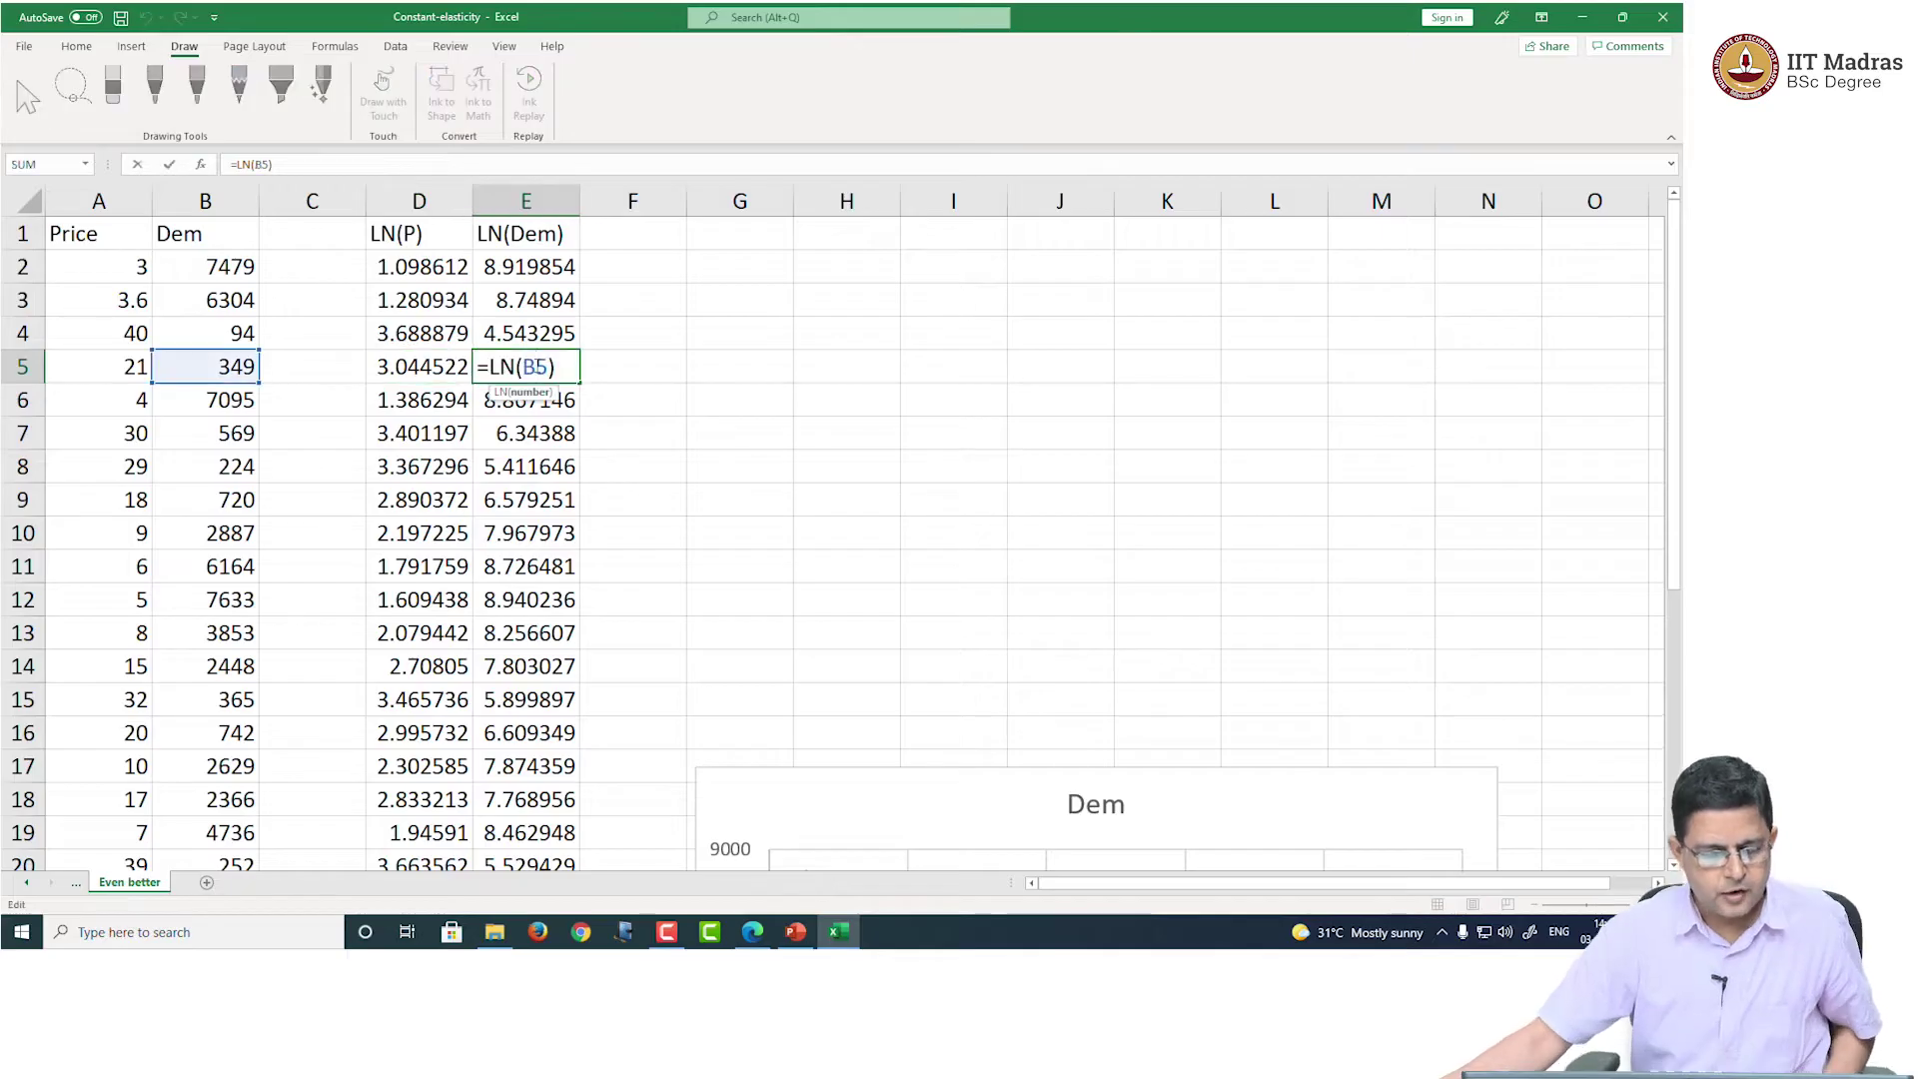
Step: Exit the formula in E5 and switch to PowerPoint to review the log-log equation on the Constant elasticity model slide
{"action": "left_click", "coordinate": [629, 385]}
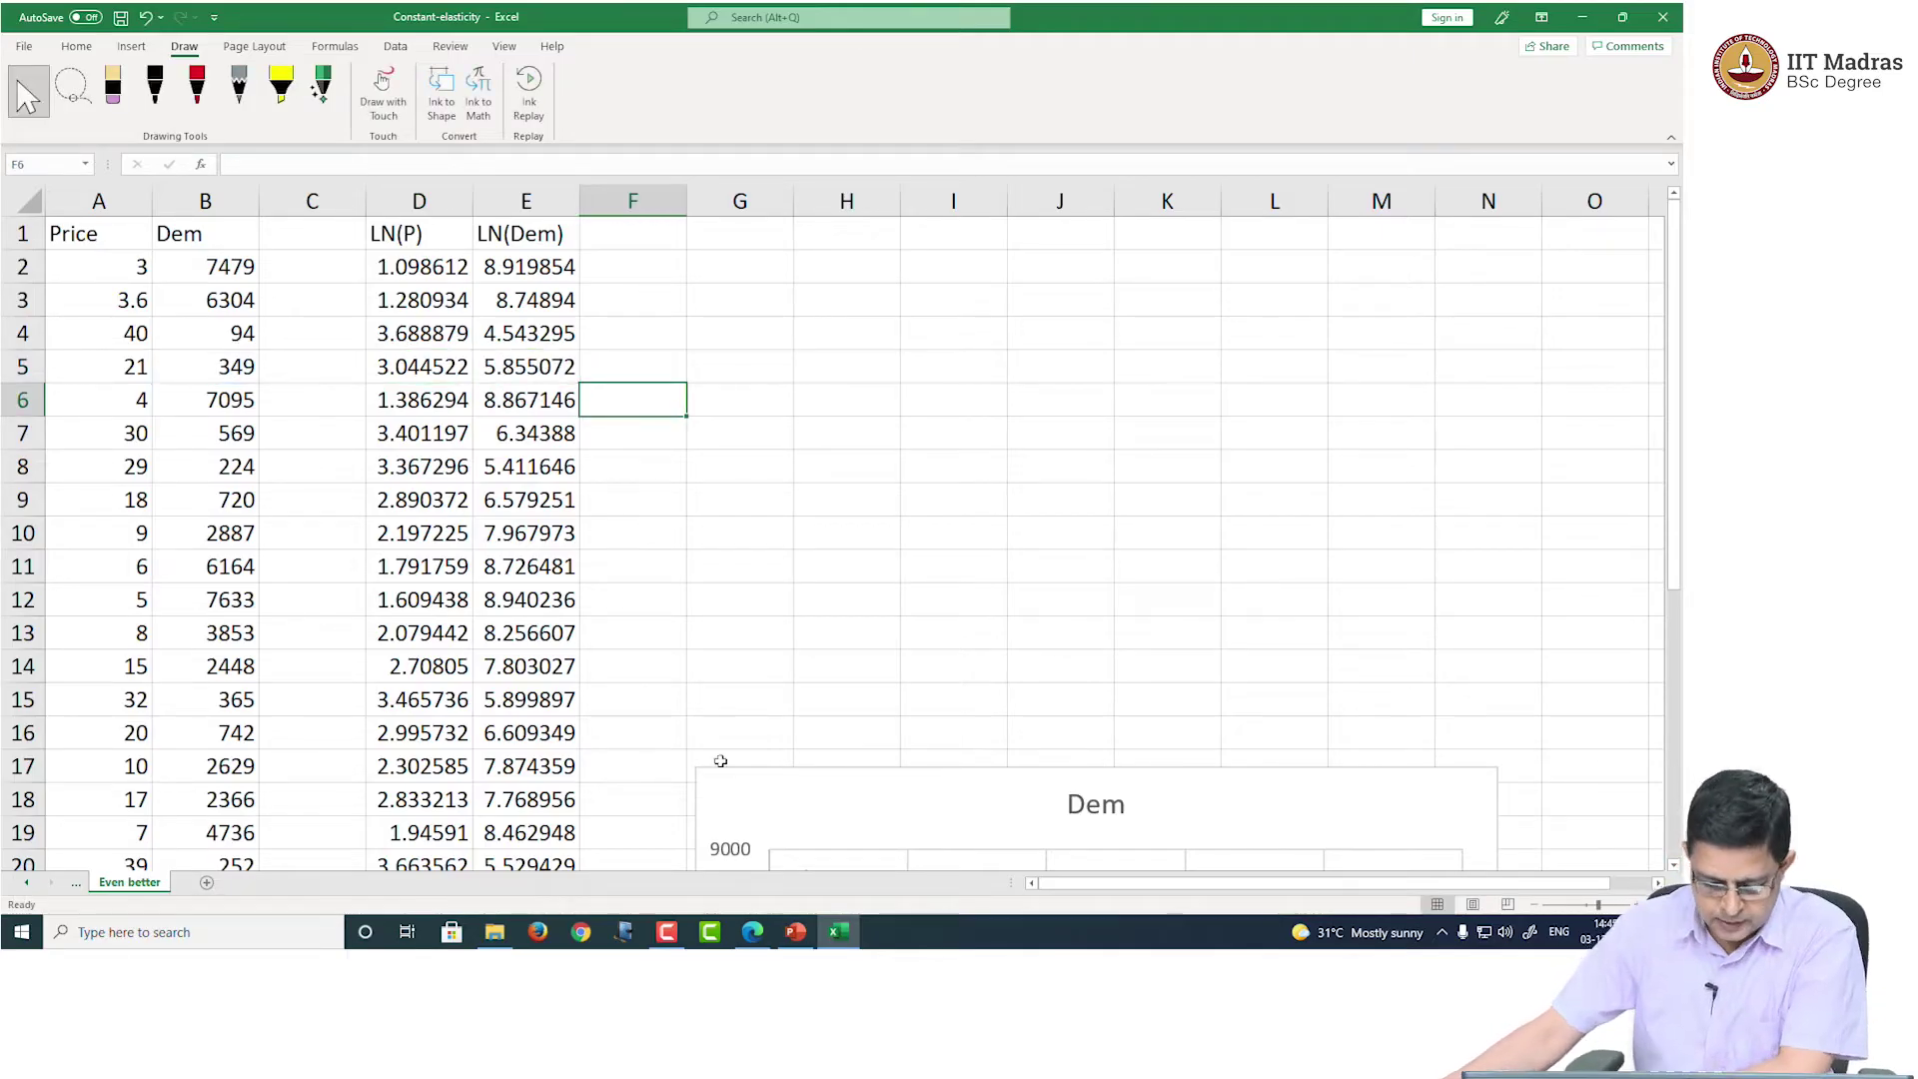
{"action": "left_click", "coordinate": [796, 931]}
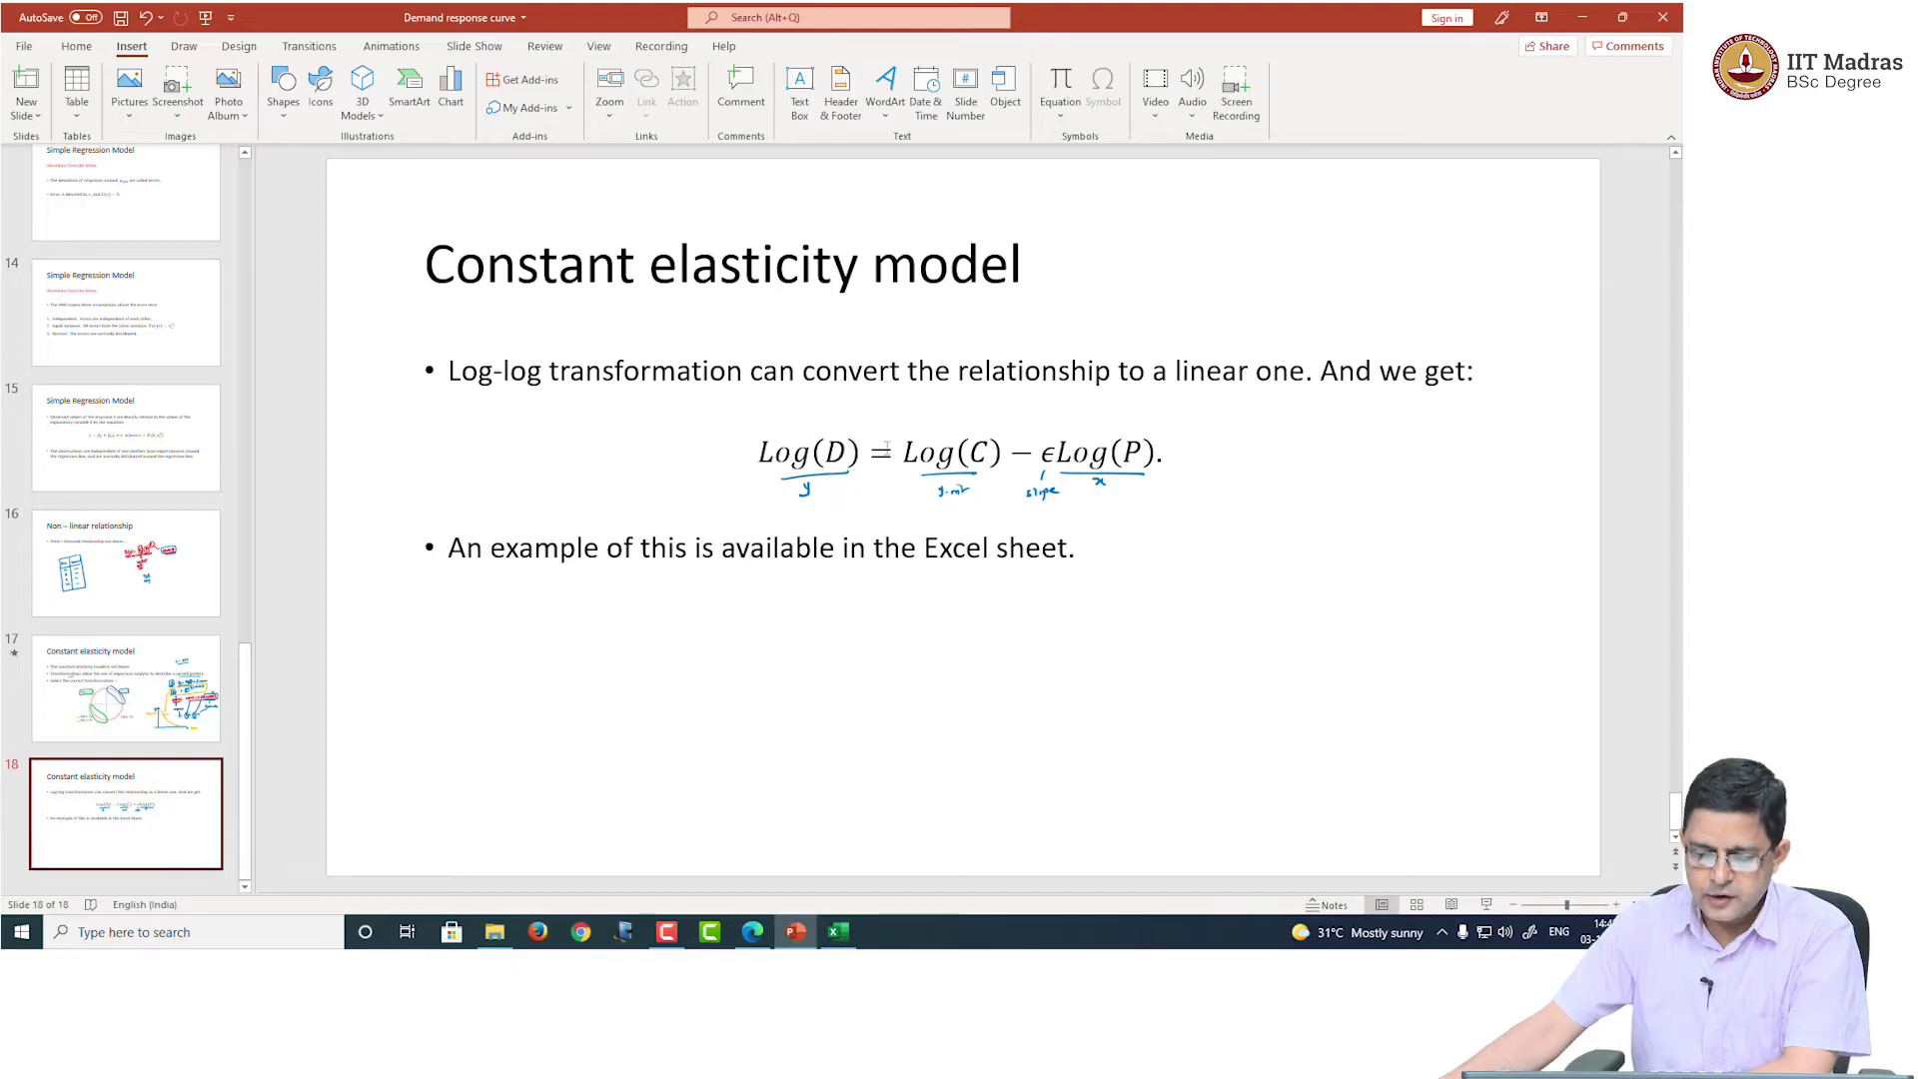
{"action": "left_click_drag", "start_coordinate": [904, 452], "coordinate": [1015, 455]}
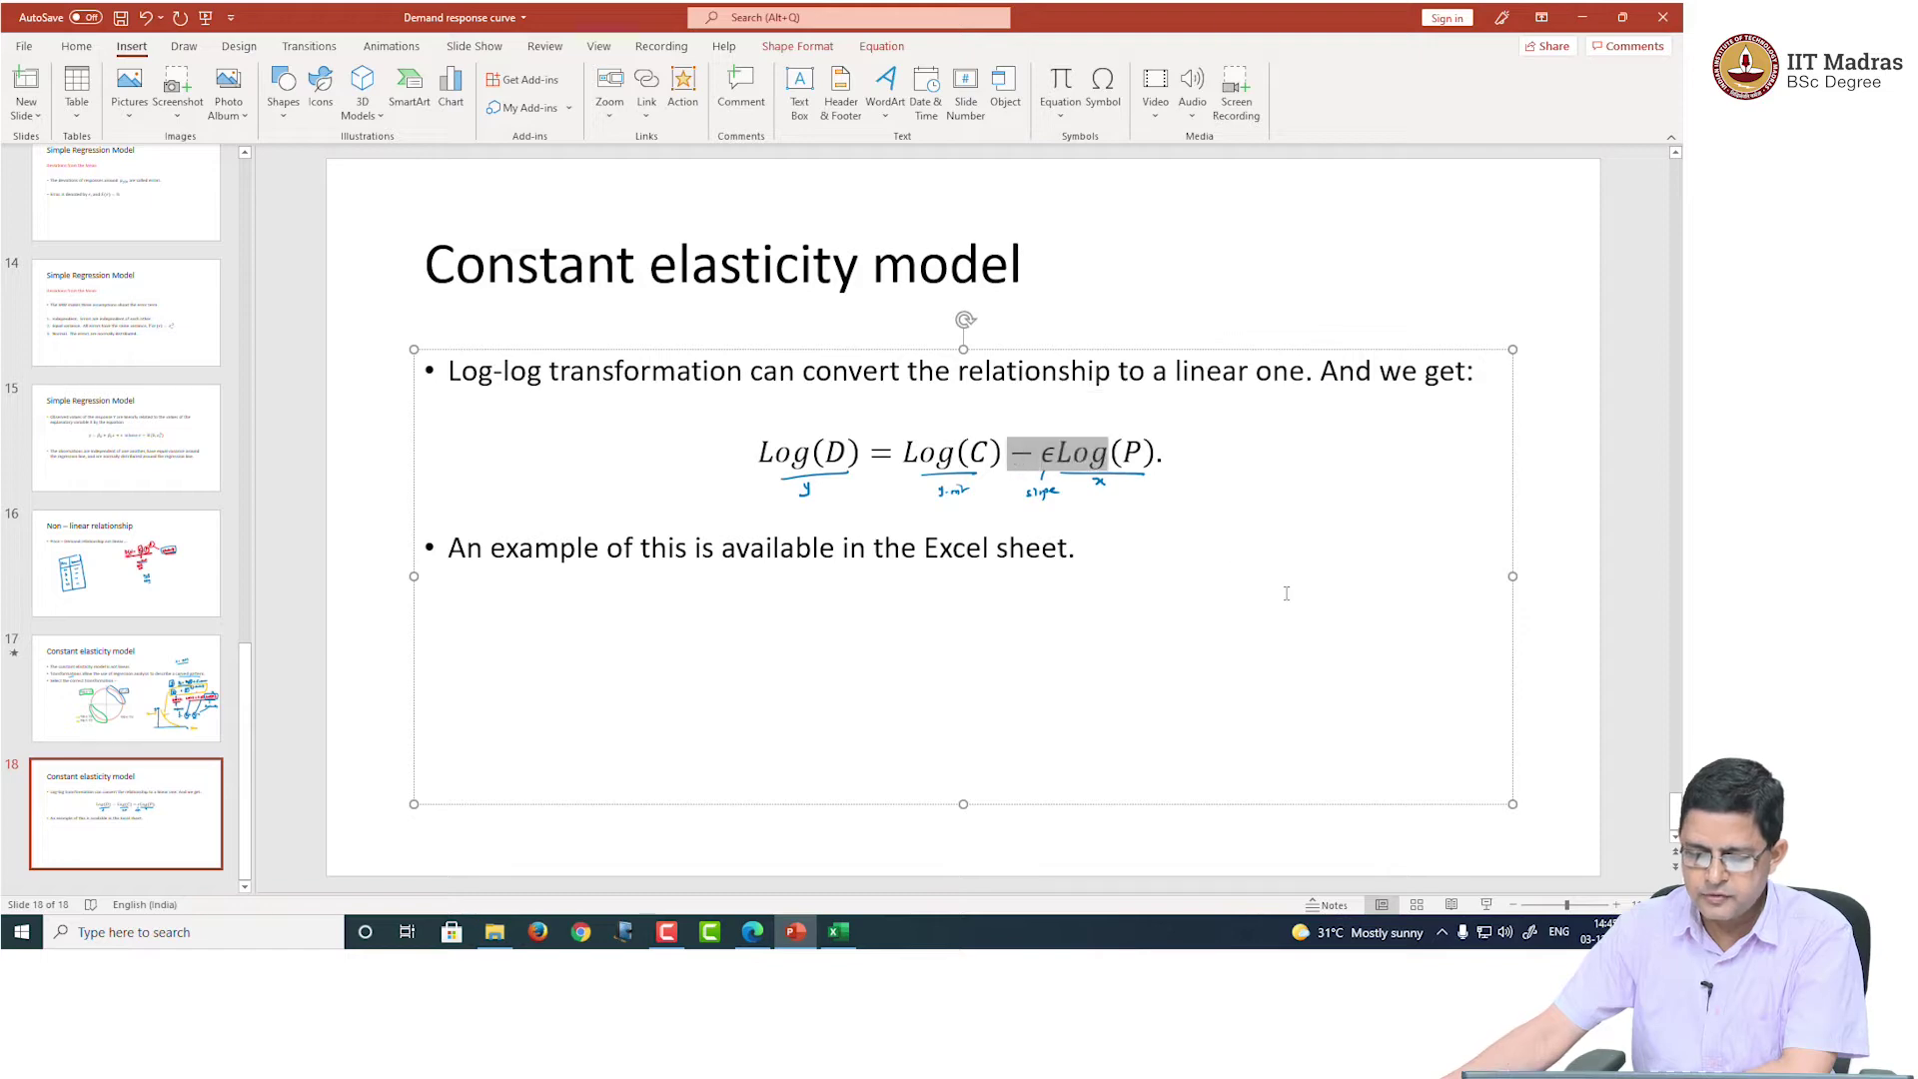
{"action": "left_click", "coordinate": [1065, 850]}
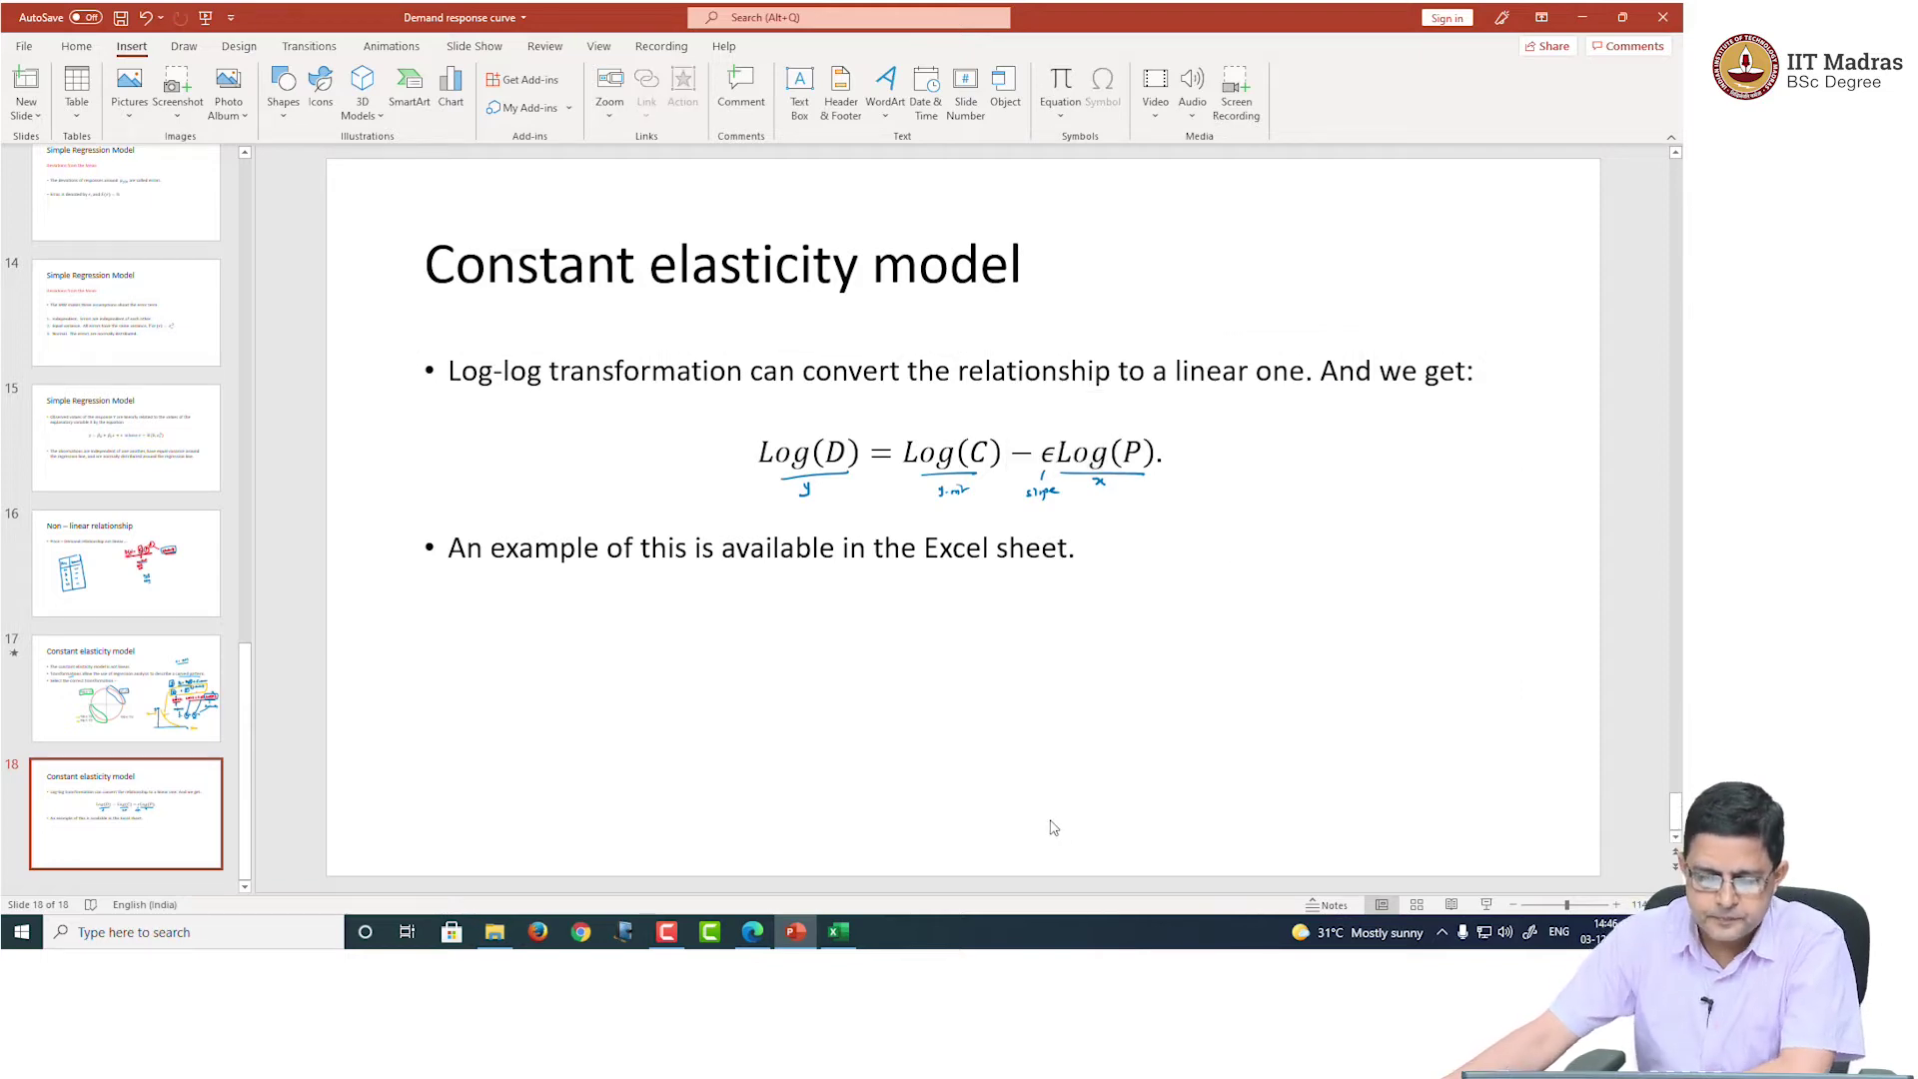
Step: Switch back to Excel and highlight the LN(P) and LN(Dem) values in D2:E32, then clear the selection
{"action": "left_click", "coordinate": [838, 931]}
{"action": "left_click_drag", "start_coordinate": [425, 267], "coordinate": [575, 807]}
{"action": "scroll", "coordinate": [662, 524], "scroll_direction": "up", "scroll_amount": 5}
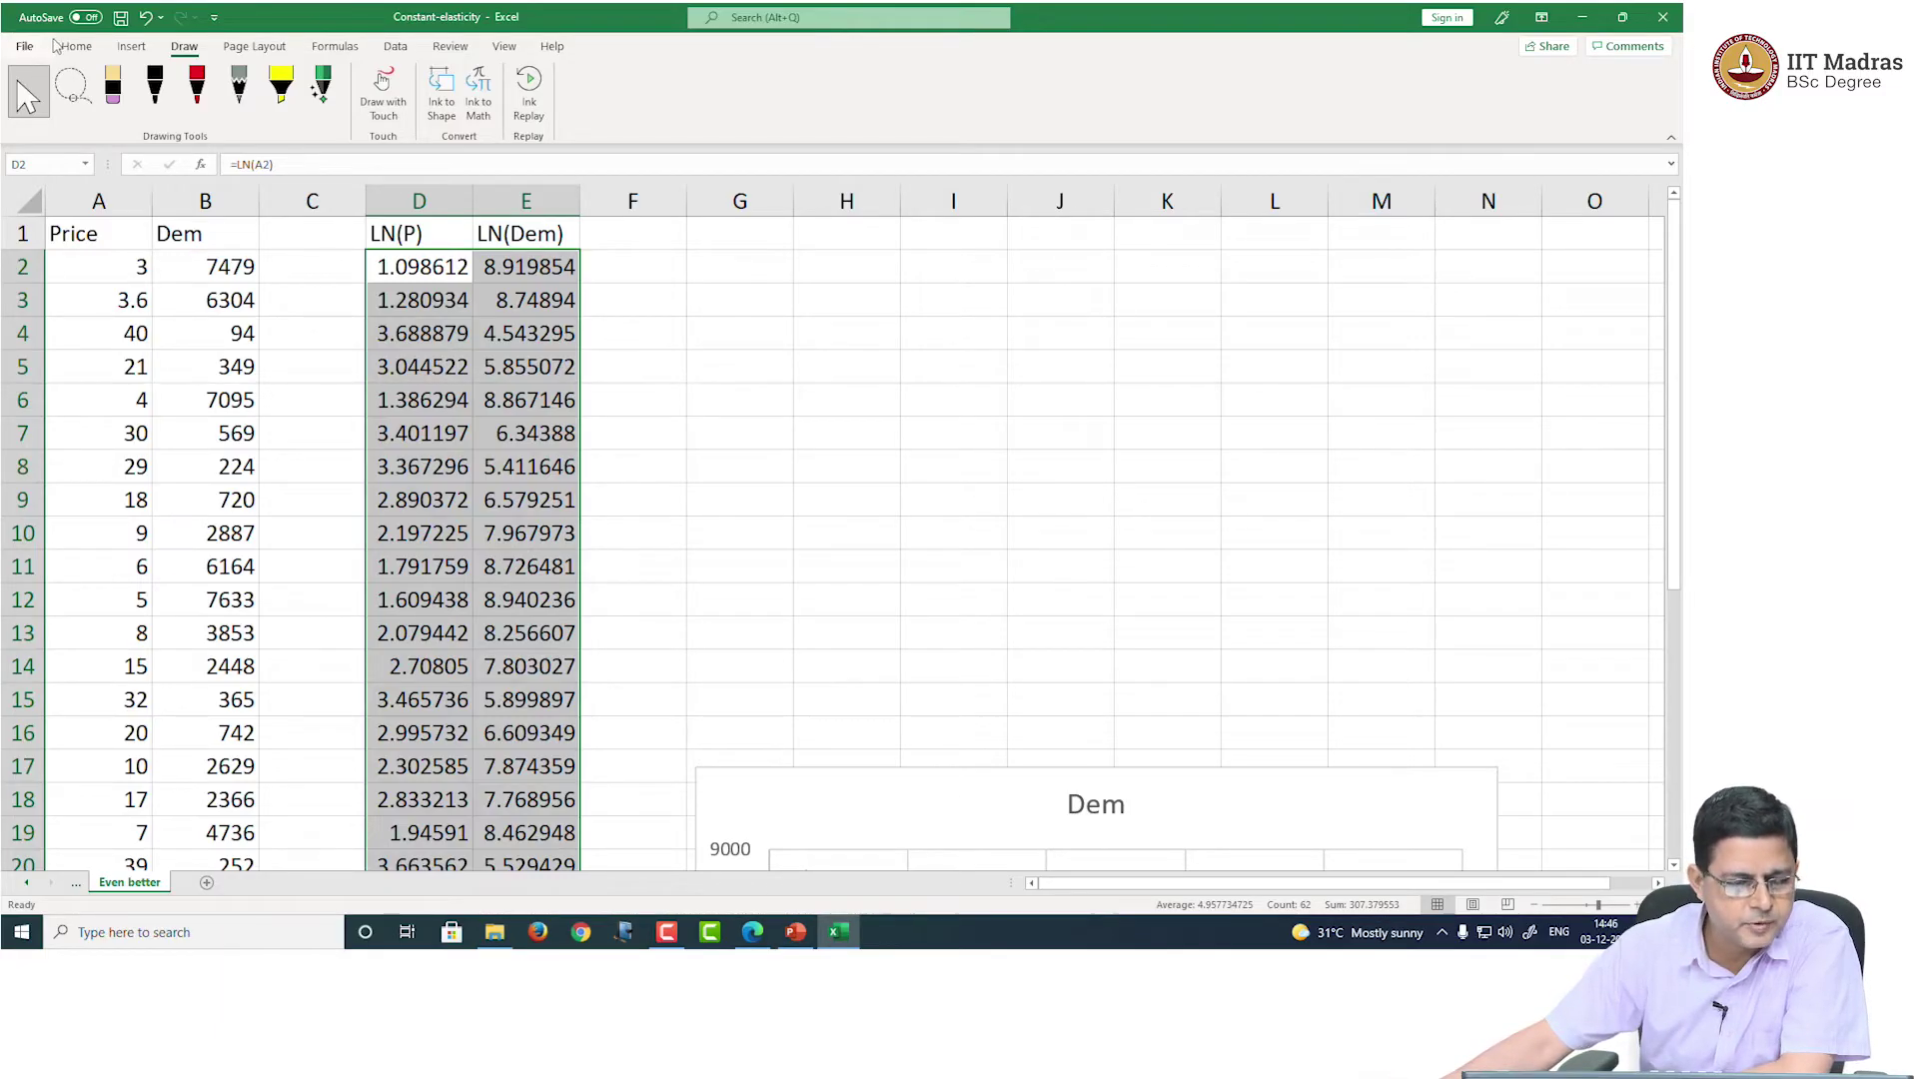
{"action": "left_click", "coordinate": [74, 48]}
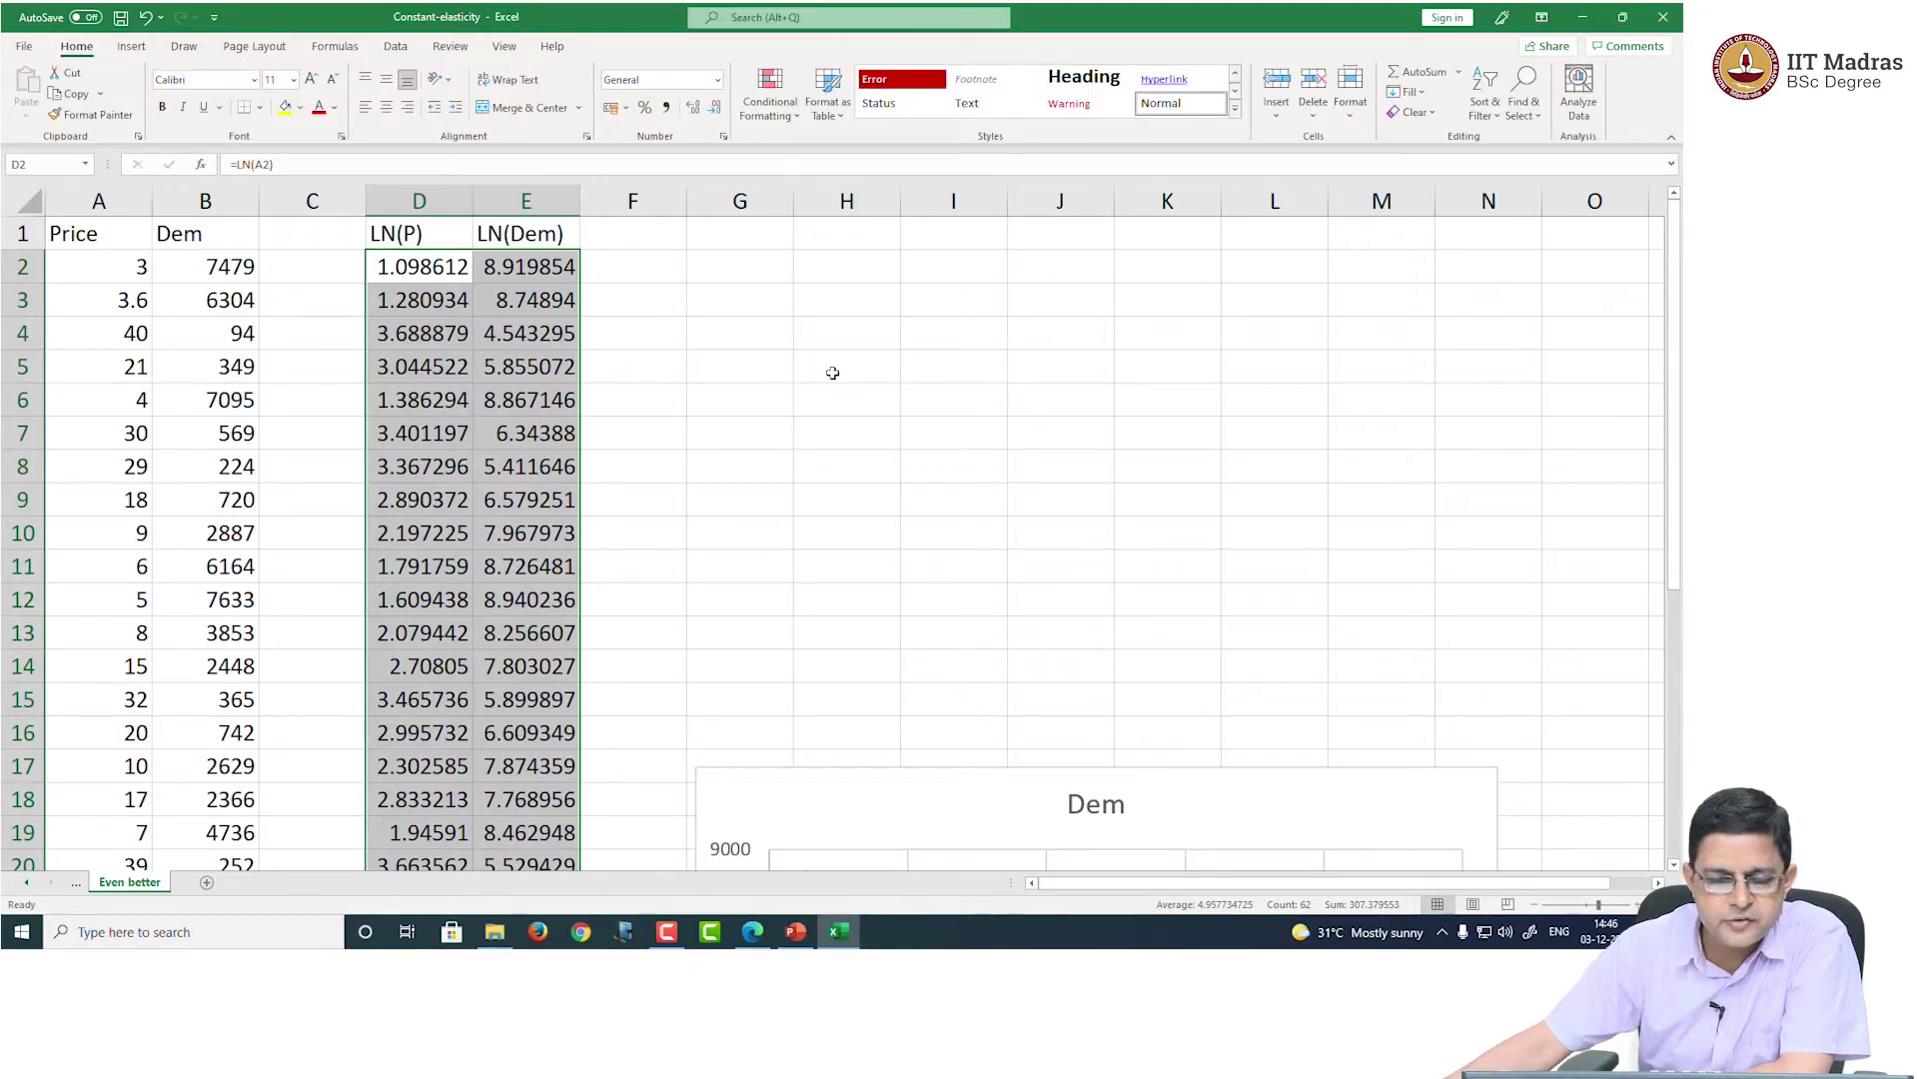
{"action": "left_click", "coordinate": [759, 397]}
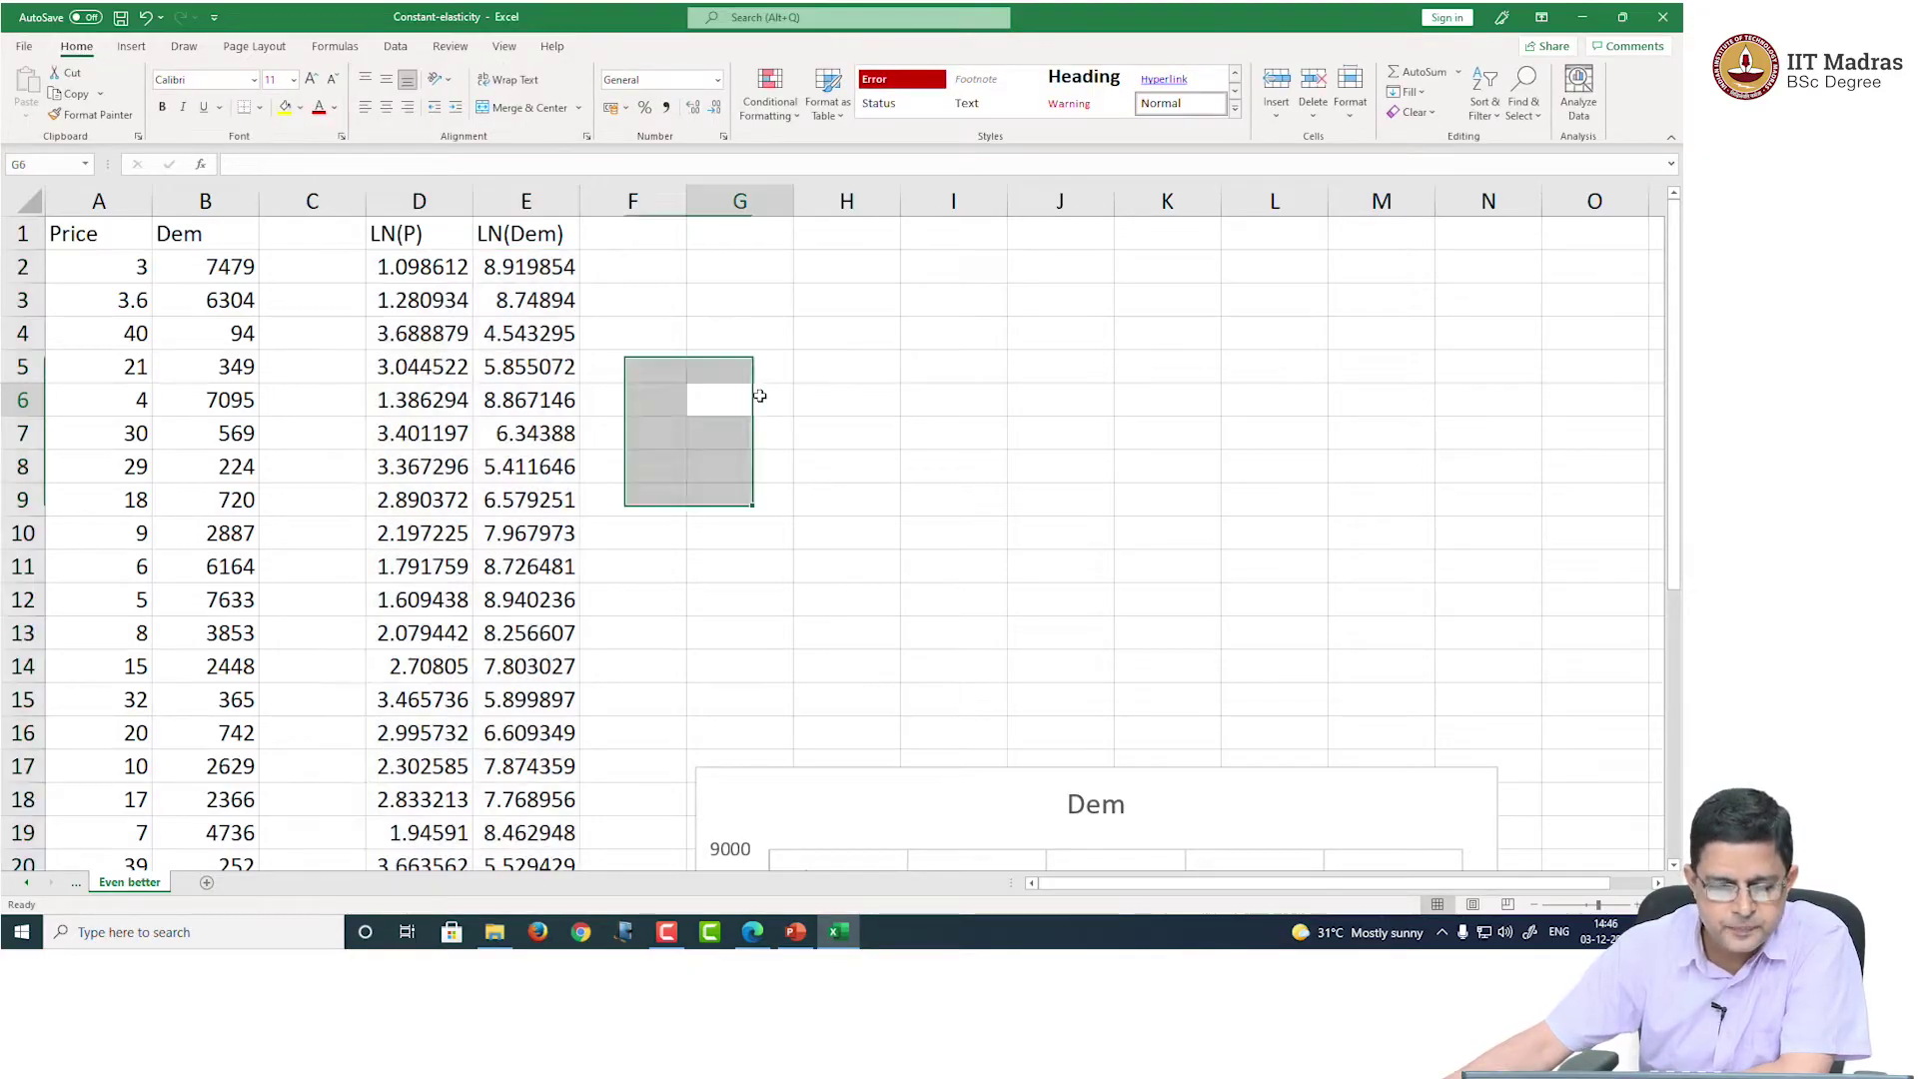
Step: Move the scatter chart with the linear trendline, below the data, leftwards so that it spans about columns C to J
{"action": "scroll", "coordinate": [759, 397], "scroll_direction": "down", "scroll_amount": 4}
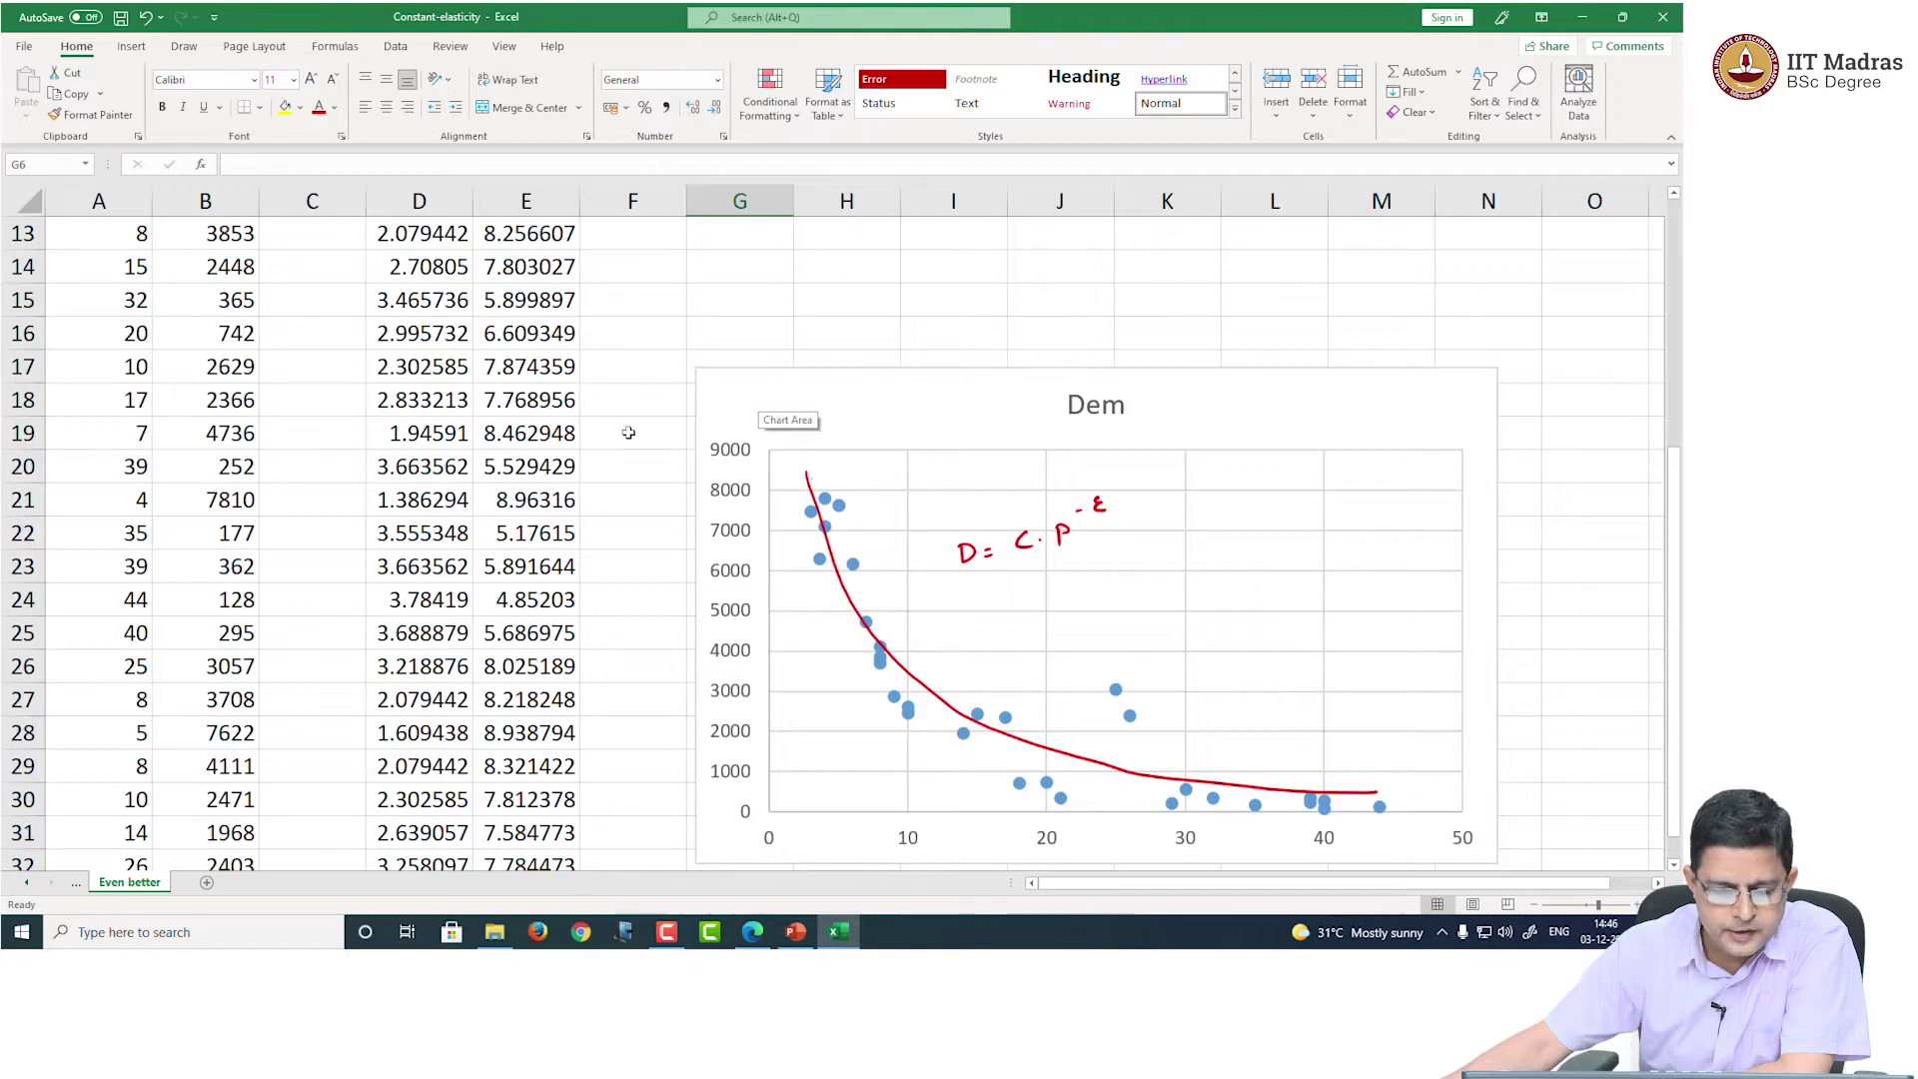
{"action": "scroll", "coordinate": [628, 432], "scroll_direction": "down", "scroll_amount": 9}
{"action": "scroll", "coordinate": [627, 432], "scroll_direction": "down", "scroll_amount": 1}
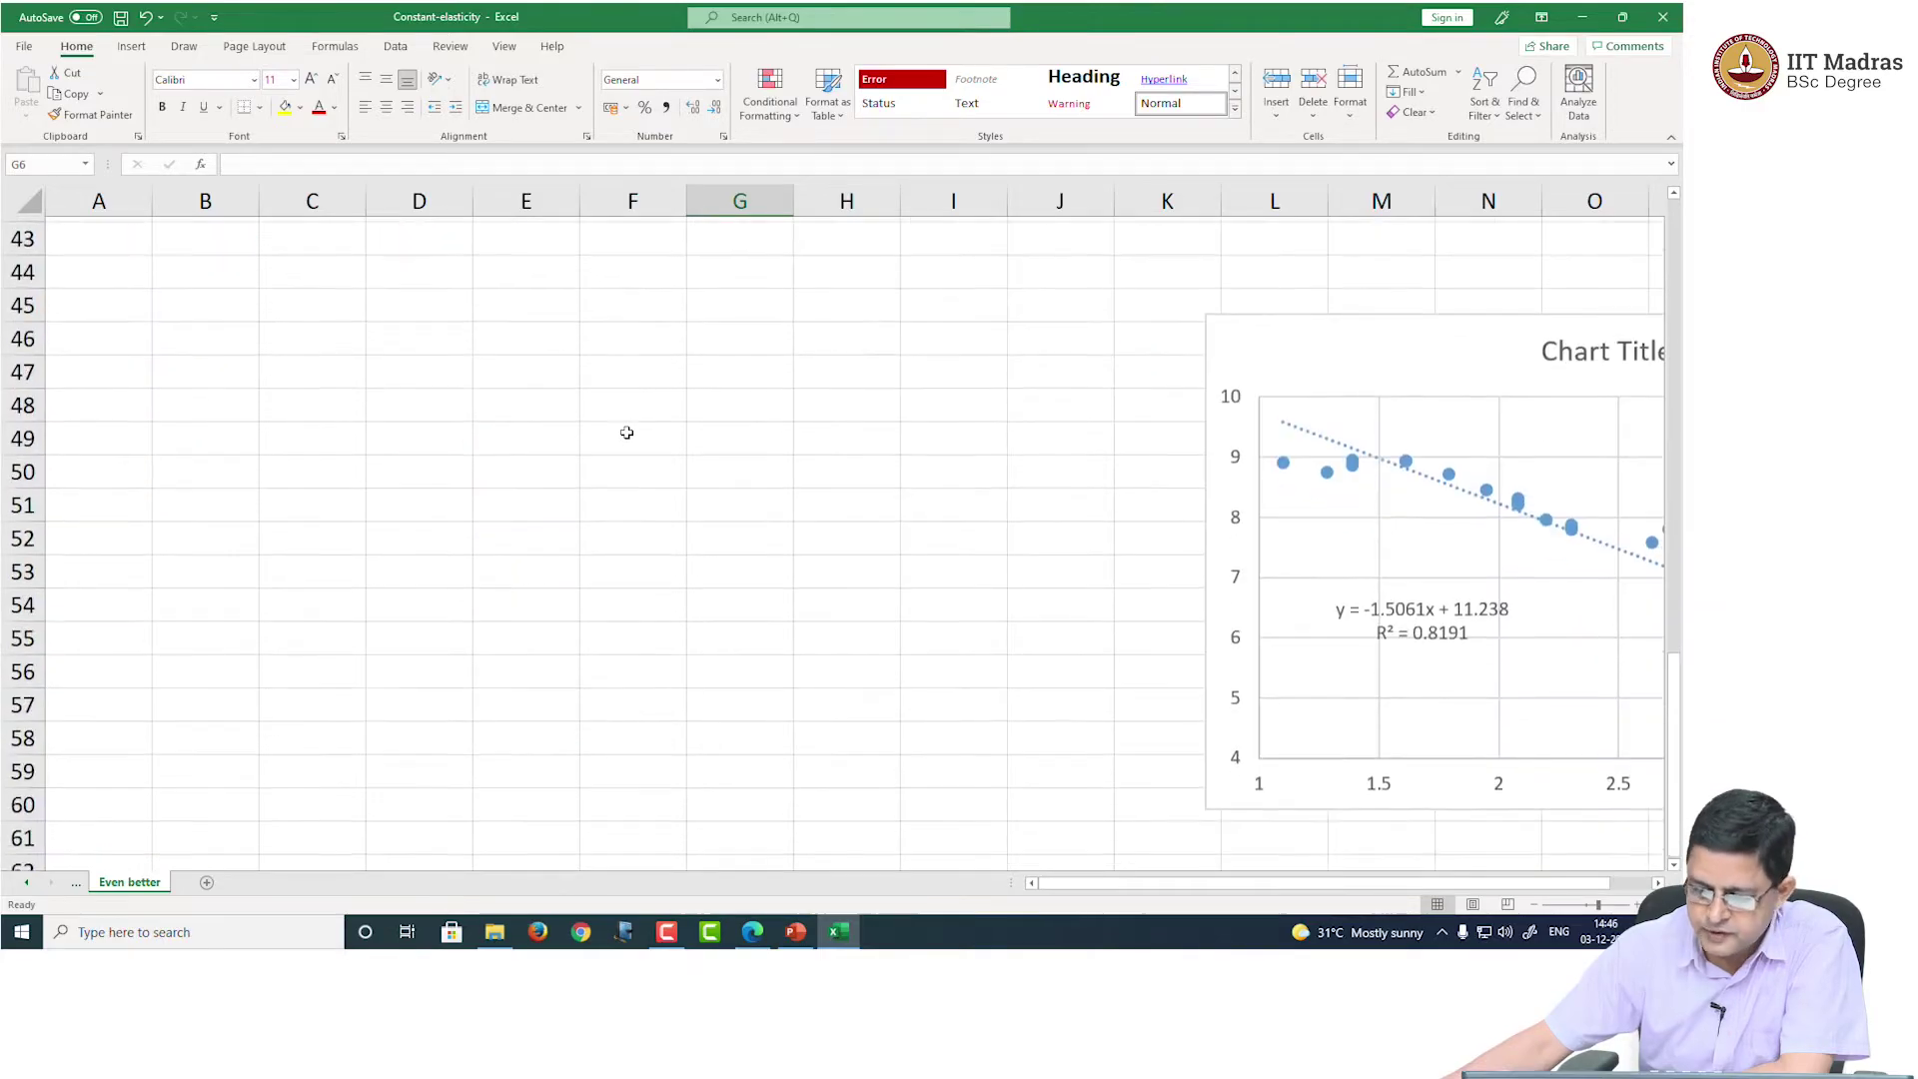
{"action": "left_click_drag", "start_coordinate": [1297, 780], "coordinate": [624, 612]}
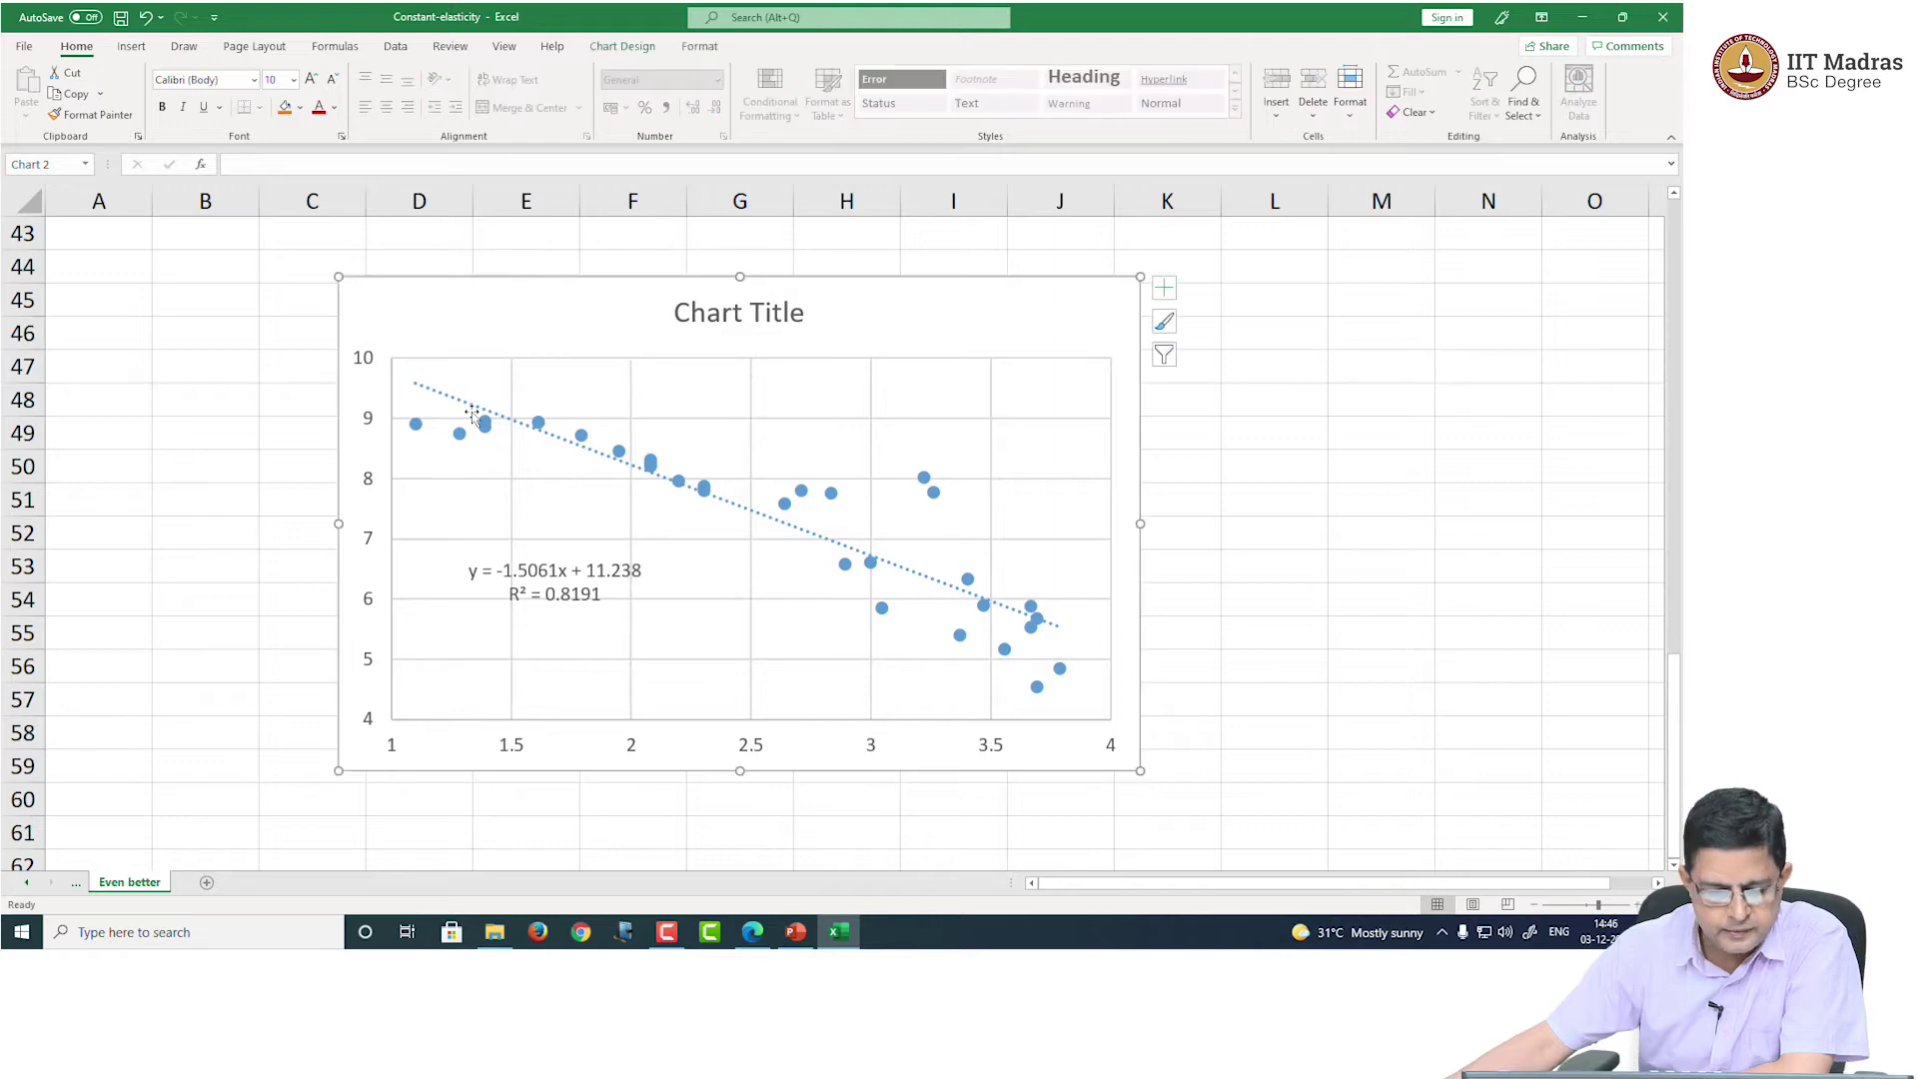
Step: Check the source columns of the log chart's data series and examine its trendline equation and R² label
{"action": "left_click", "coordinate": [622, 456]}
{"action": "scroll", "coordinate": [620, 454], "scroll_direction": "up", "scroll_amount": 14}
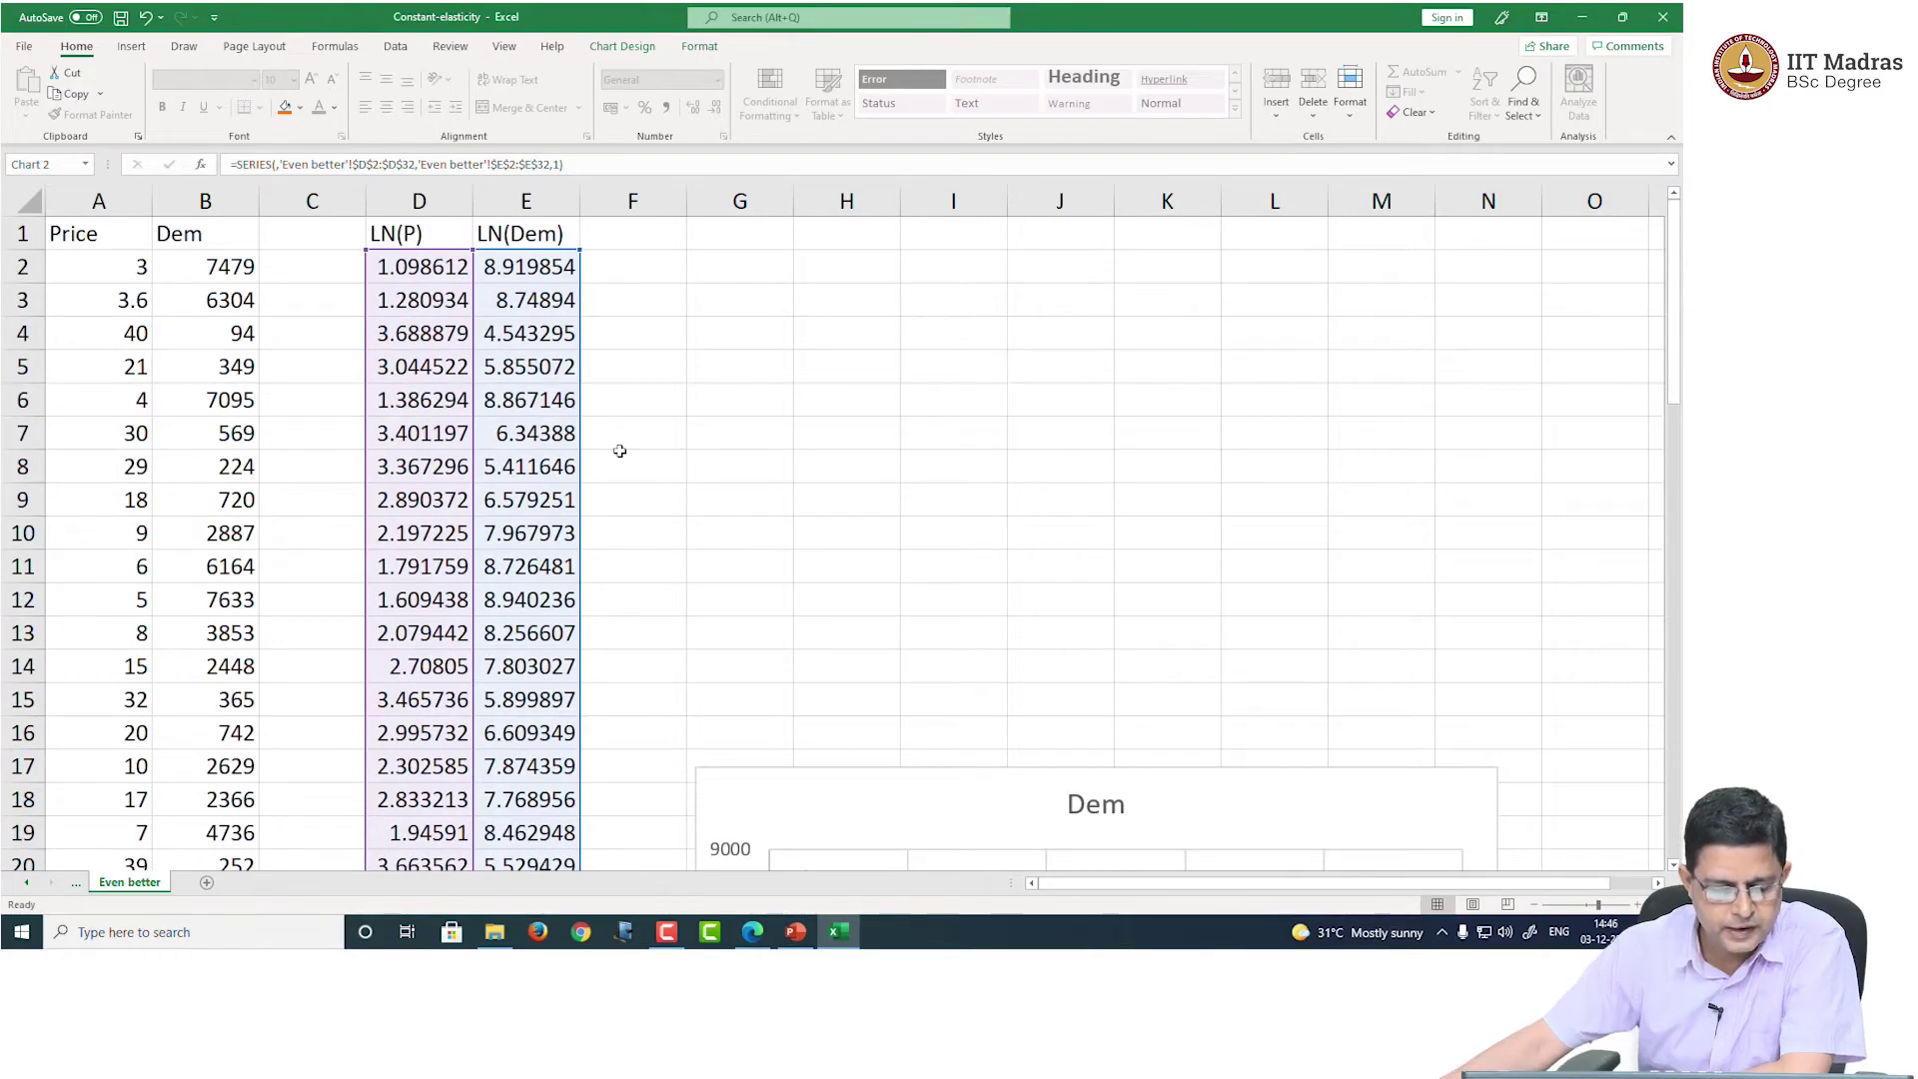
{"action": "scroll", "coordinate": [619, 450], "scroll_direction": "down", "scroll_amount": 10}
{"action": "scroll", "coordinate": [619, 451], "scroll_direction": "down", "scroll_amount": 6}
{"action": "scroll", "coordinate": [619, 450], "scroll_direction": "up", "scroll_amount": 4}
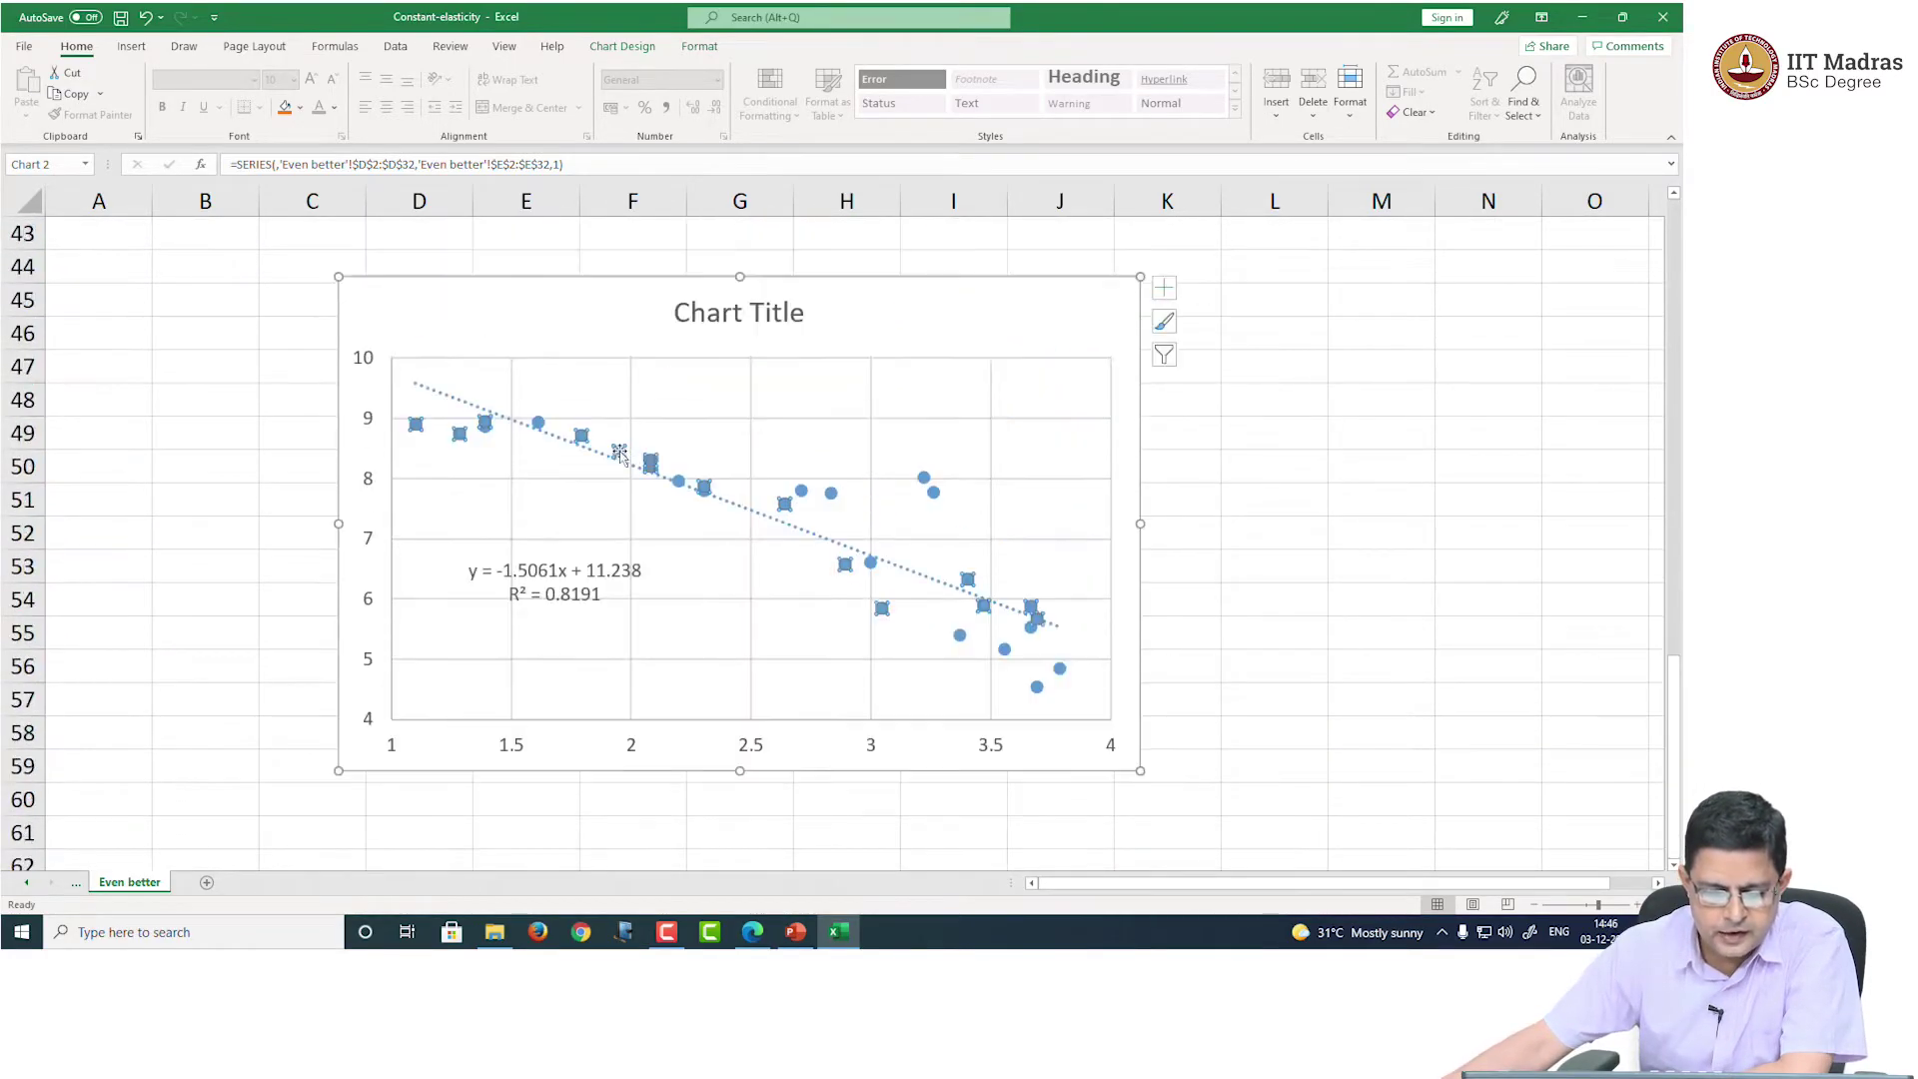
{"action": "scroll", "coordinate": [1399, 720], "scroll_direction": "down", "scroll_amount": 1}
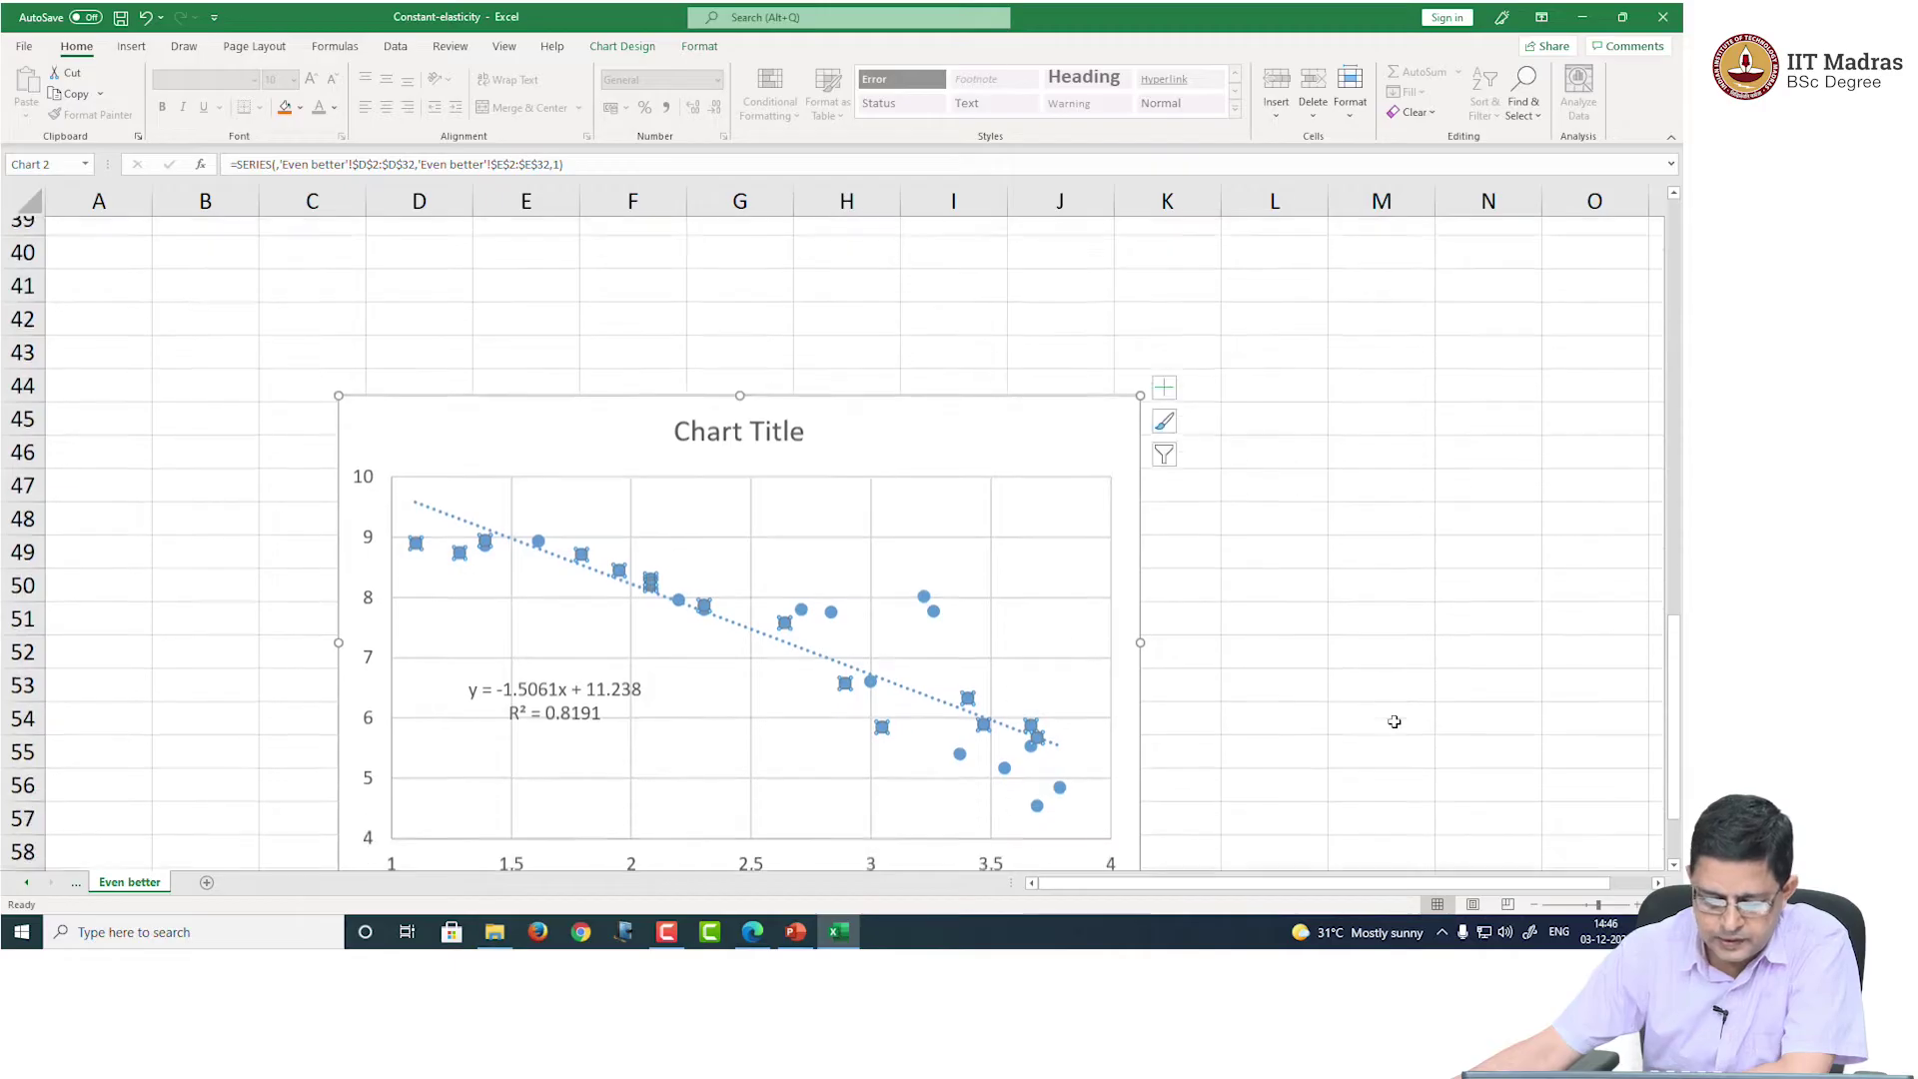
{"action": "left_click", "coordinate": [1306, 681]}
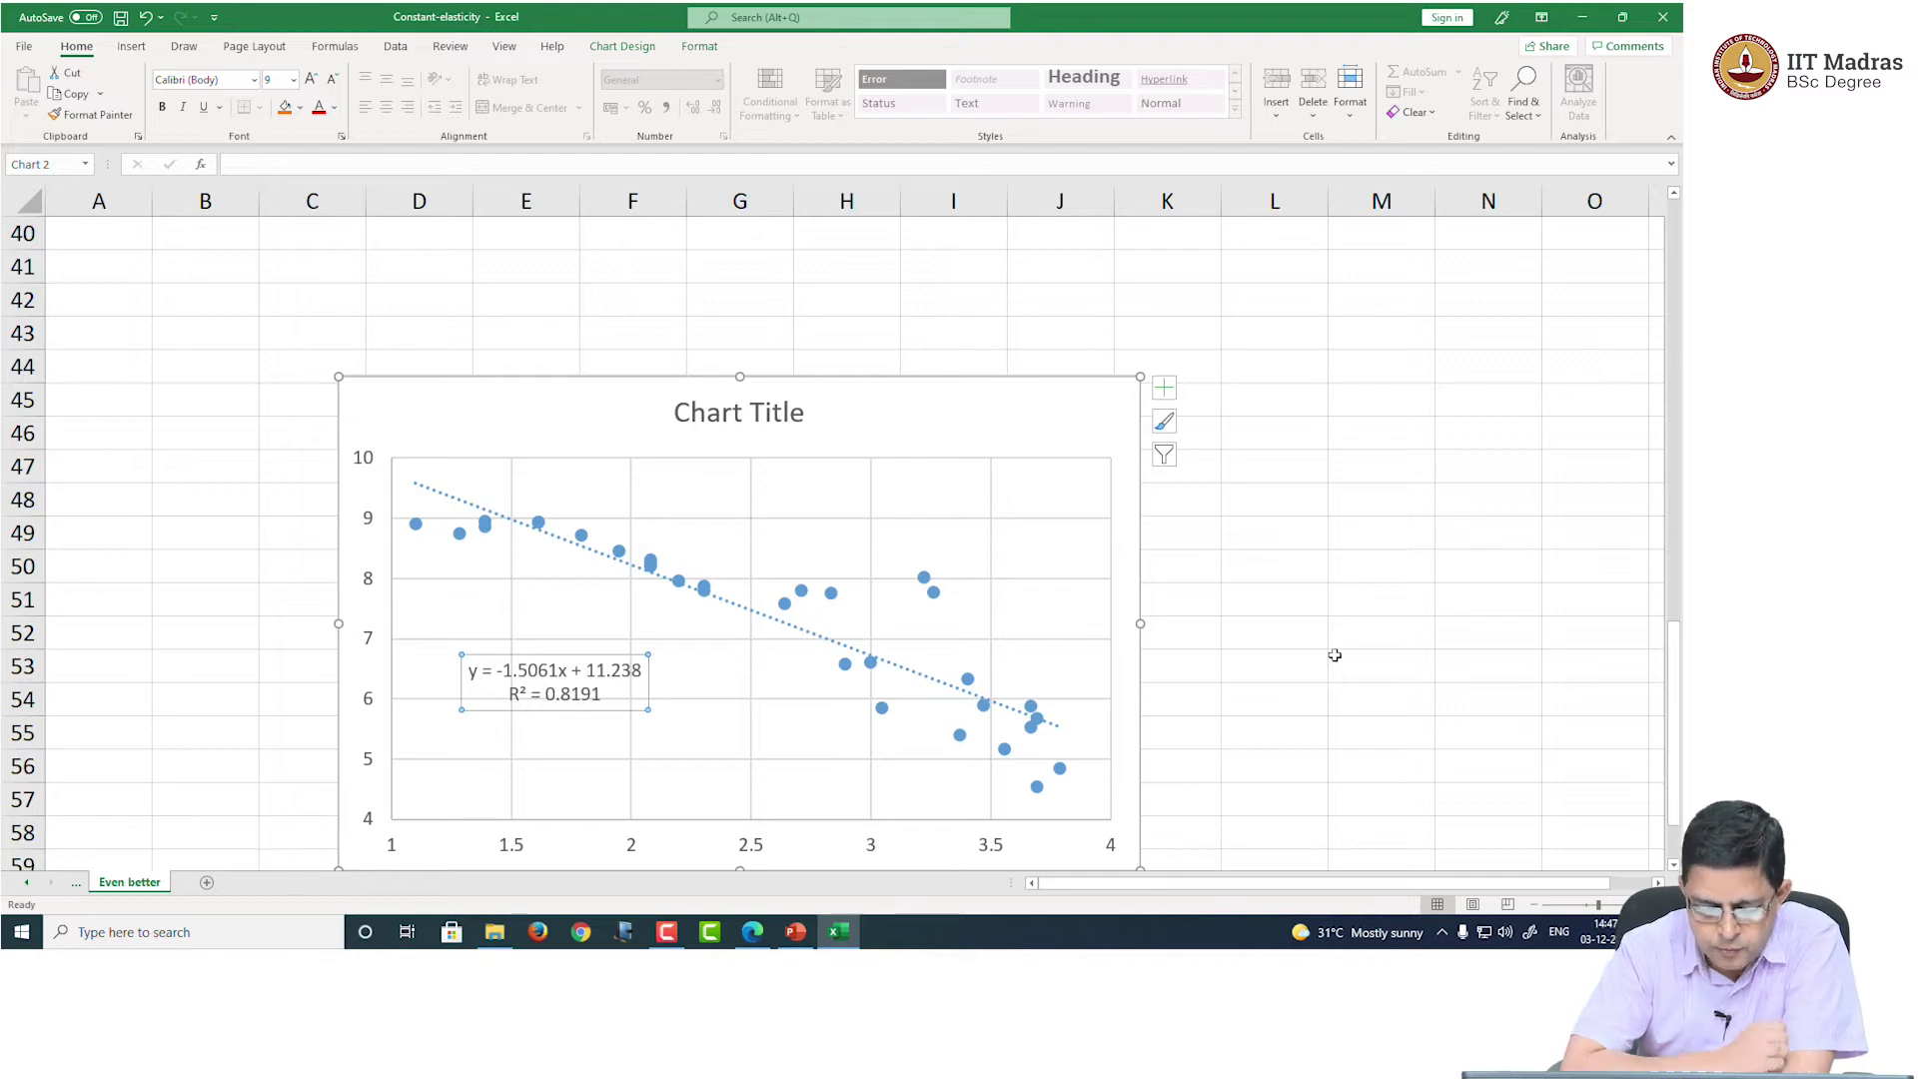
{"action": "left_click", "coordinate": [1289, 559]}
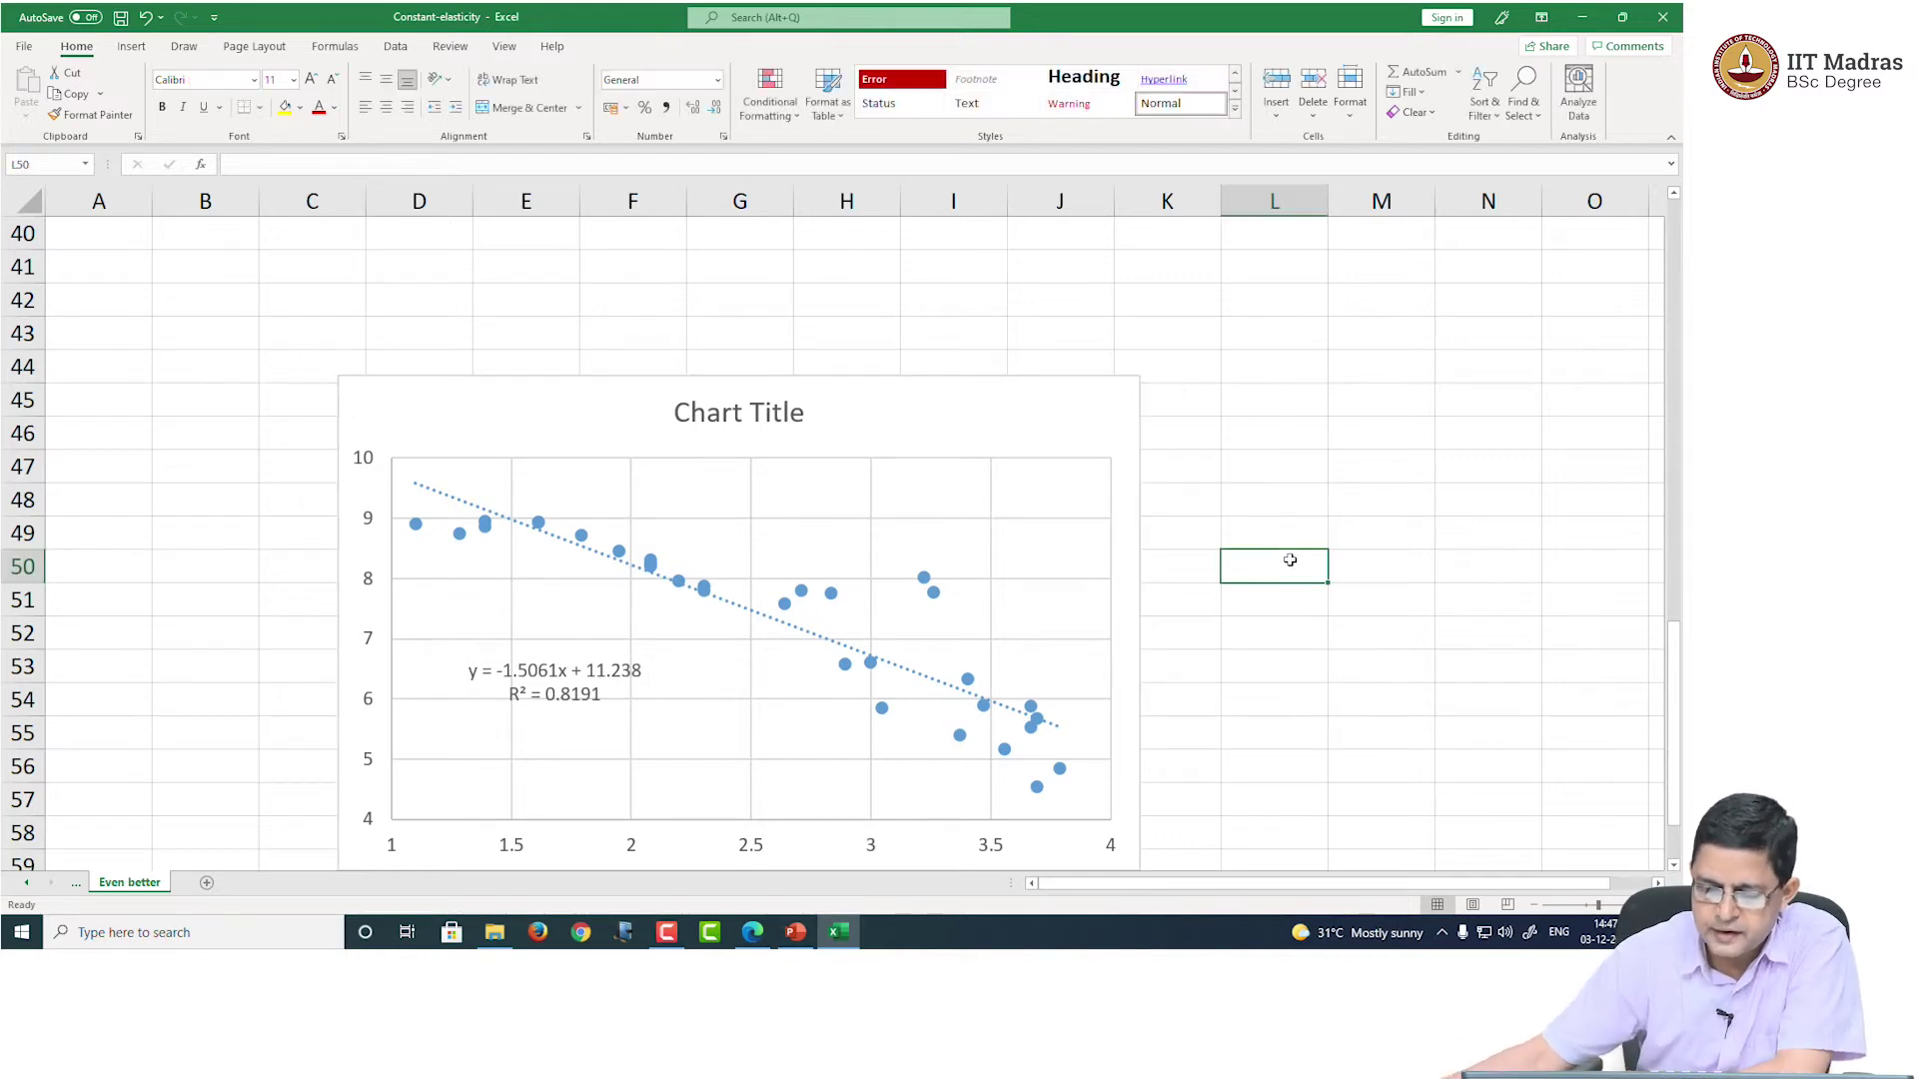
Step: Highlight the LN(P) and LN(Dem) columns with their headers as the regression data, then clear the selection
{"action": "scroll", "coordinate": [1290, 559], "scroll_direction": "up", "scroll_amount": 13}
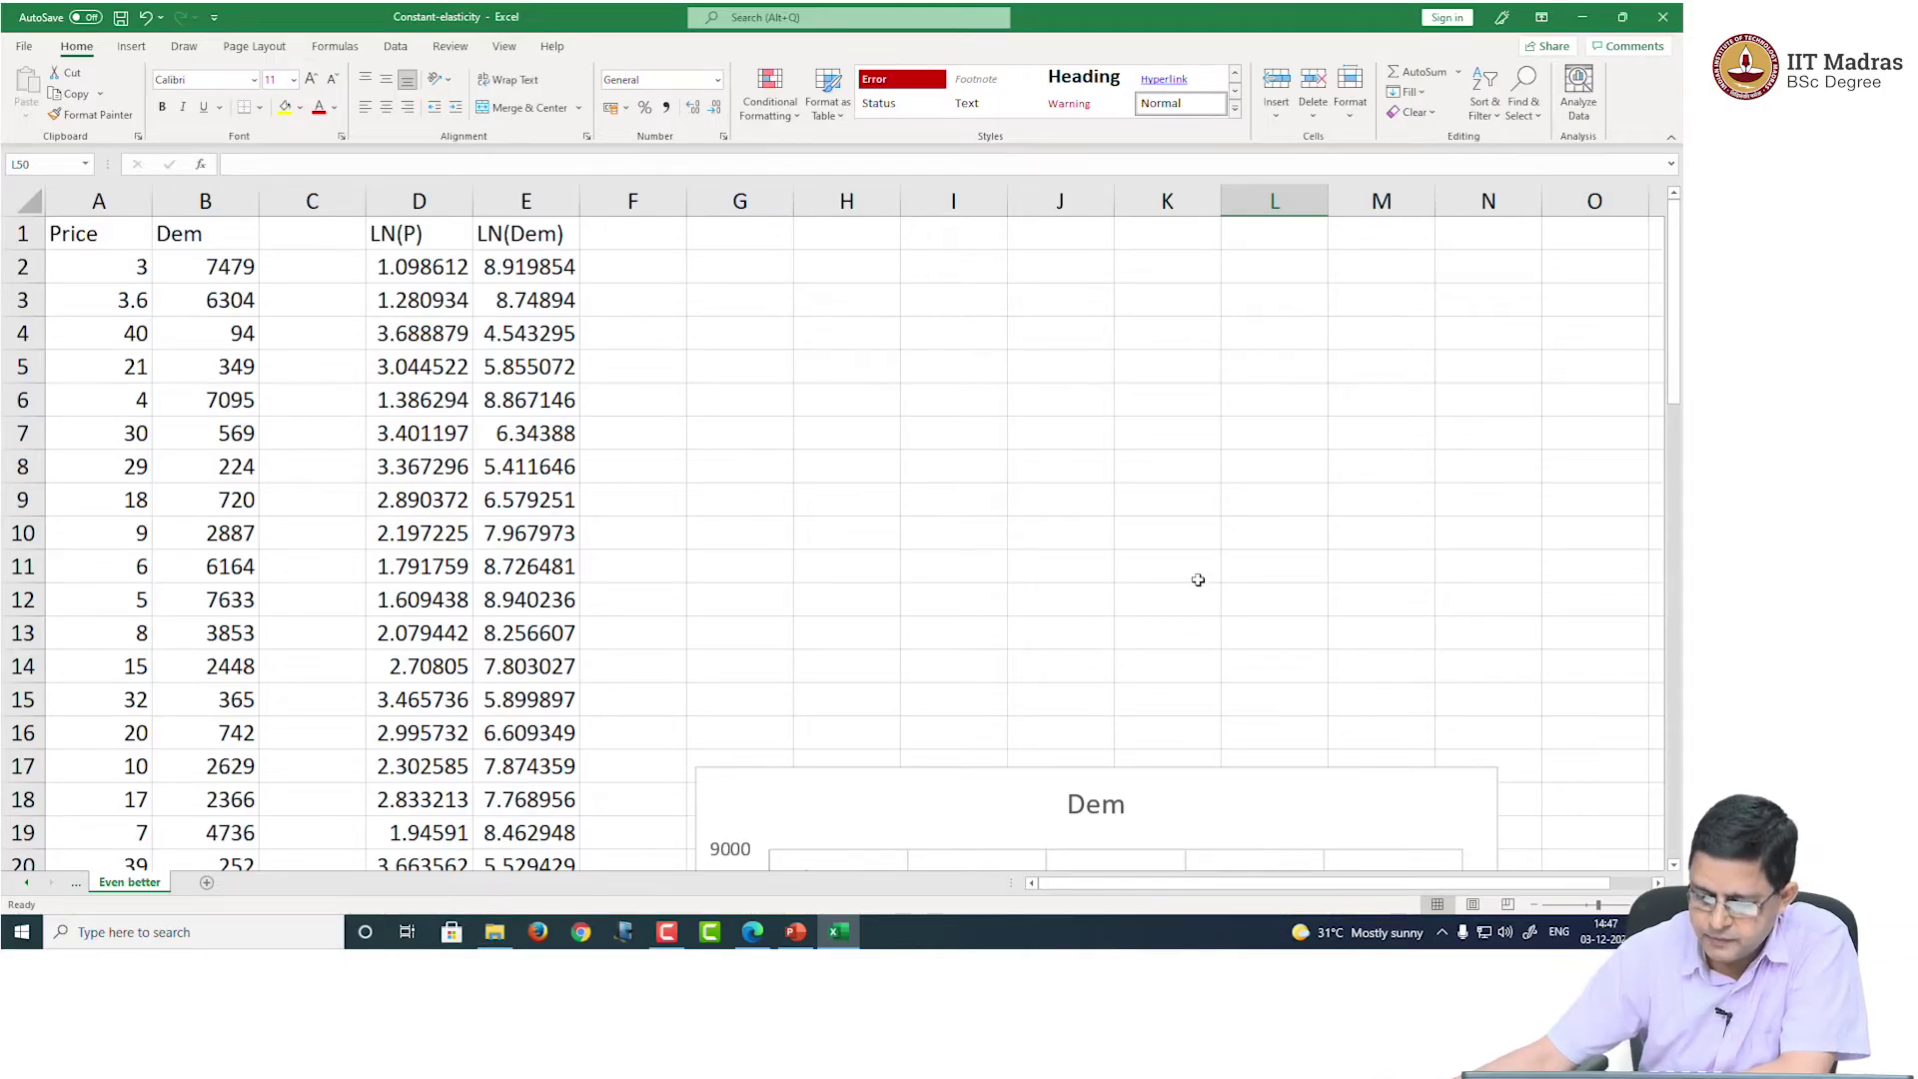
{"action": "left_click", "coordinate": [707, 420]}
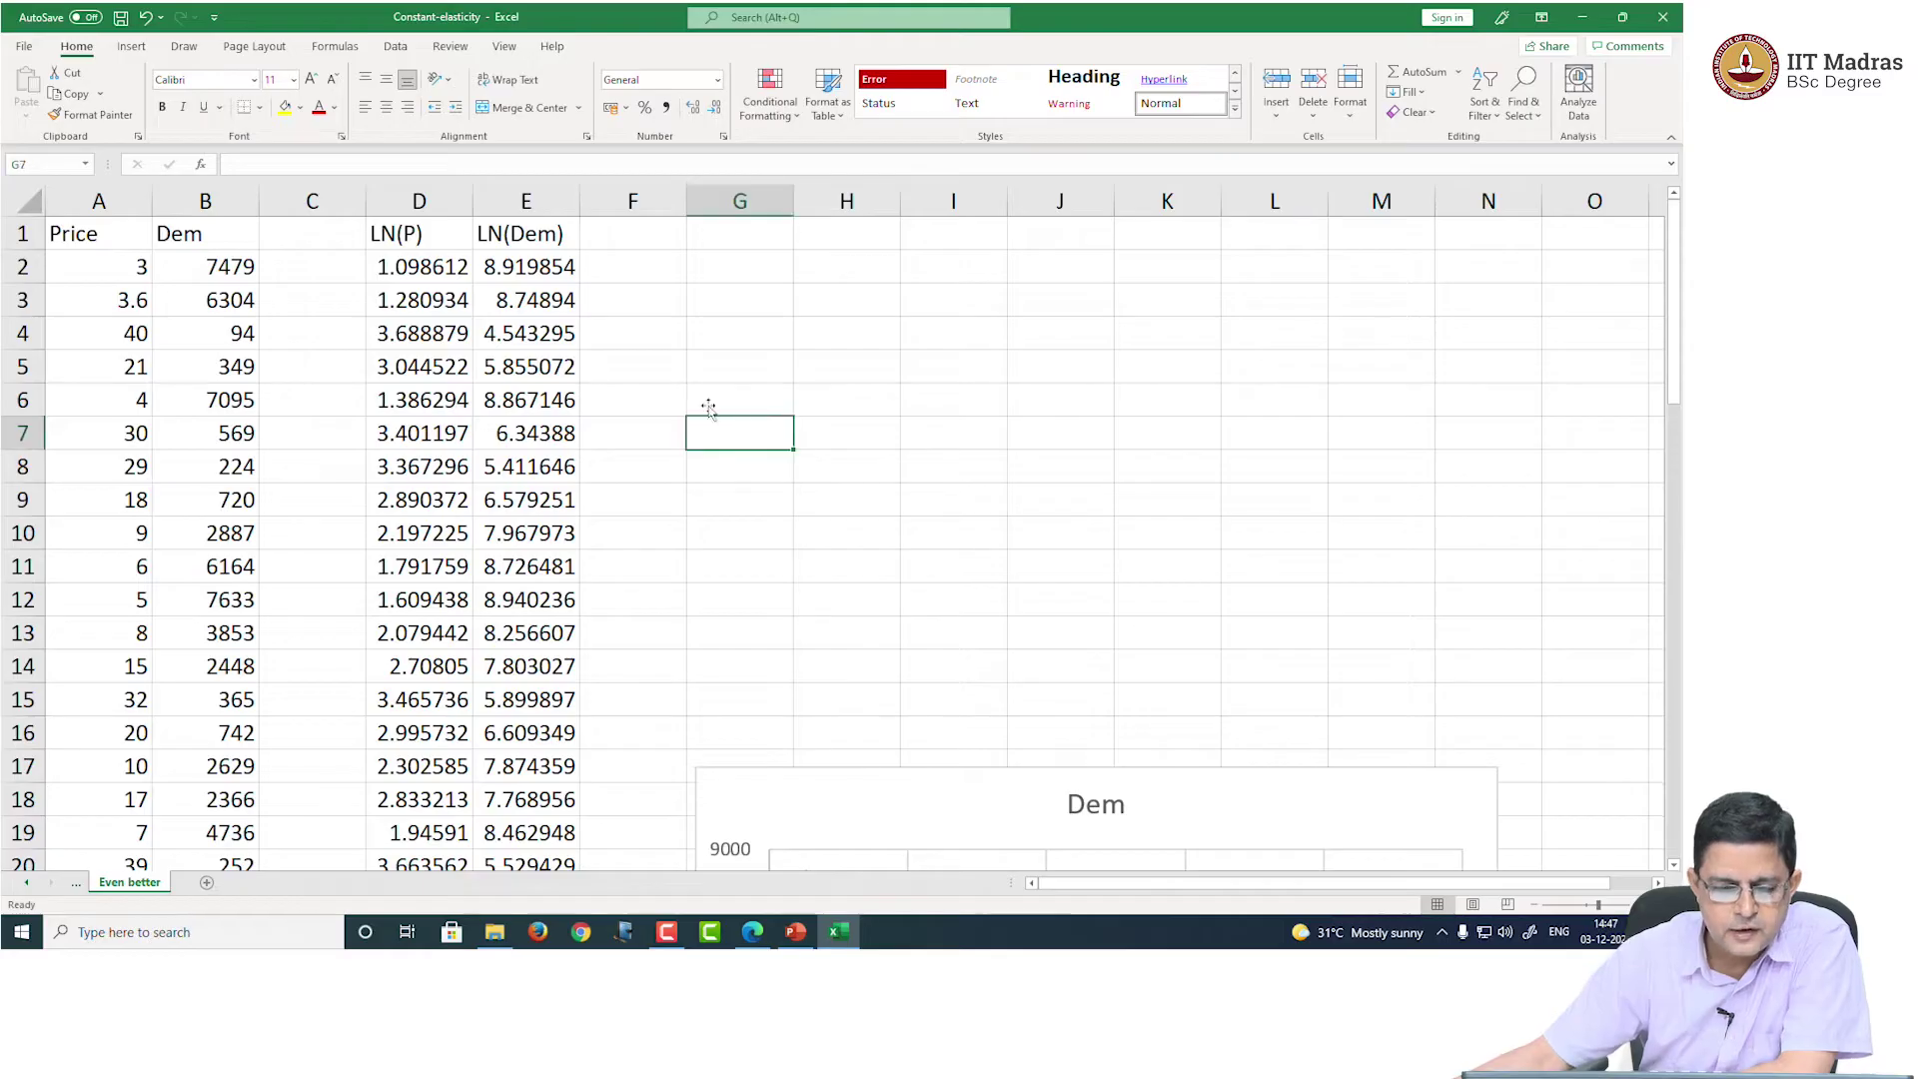
{"action": "left_click_drag", "start_coordinate": [420, 268], "coordinate": [477, 659]}
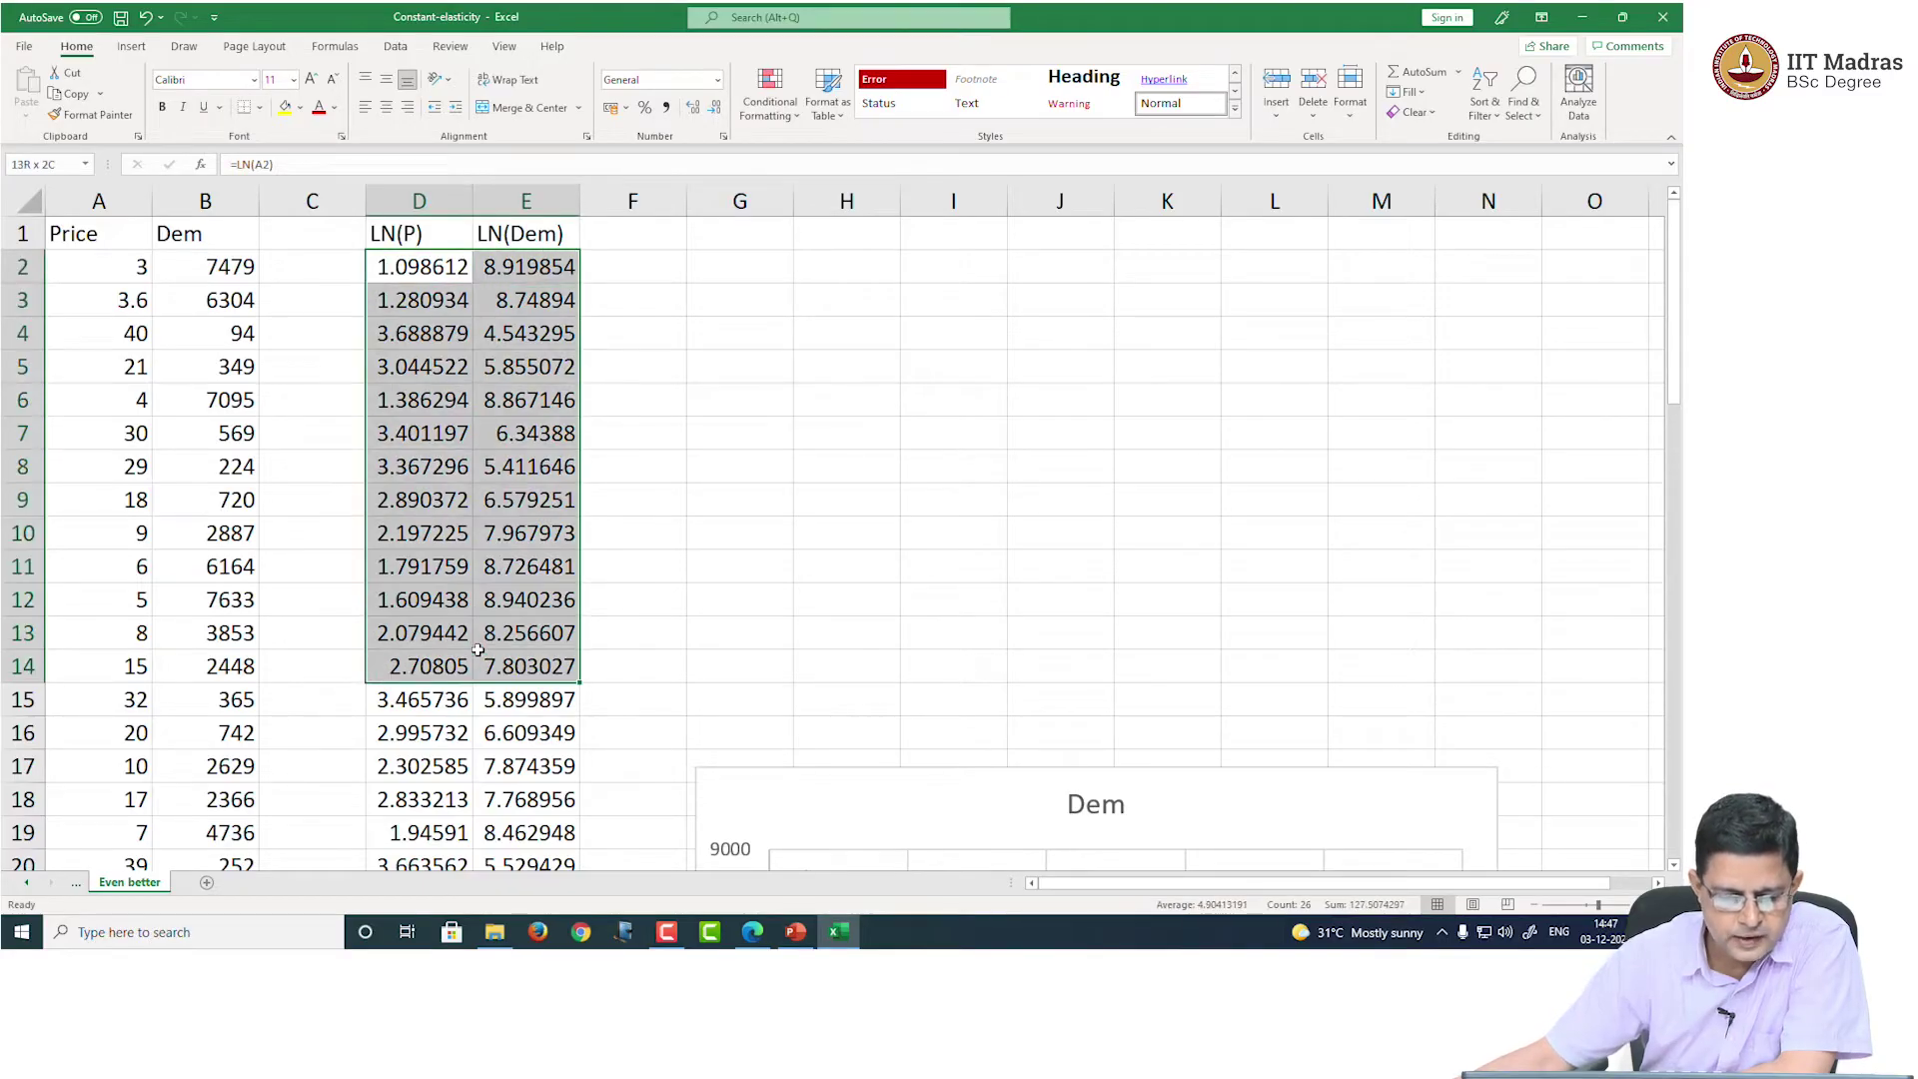
{"action": "left_click", "coordinate": [764, 397]}
{"action": "left_click_drag", "start_coordinate": [429, 237], "coordinate": [506, 841]}
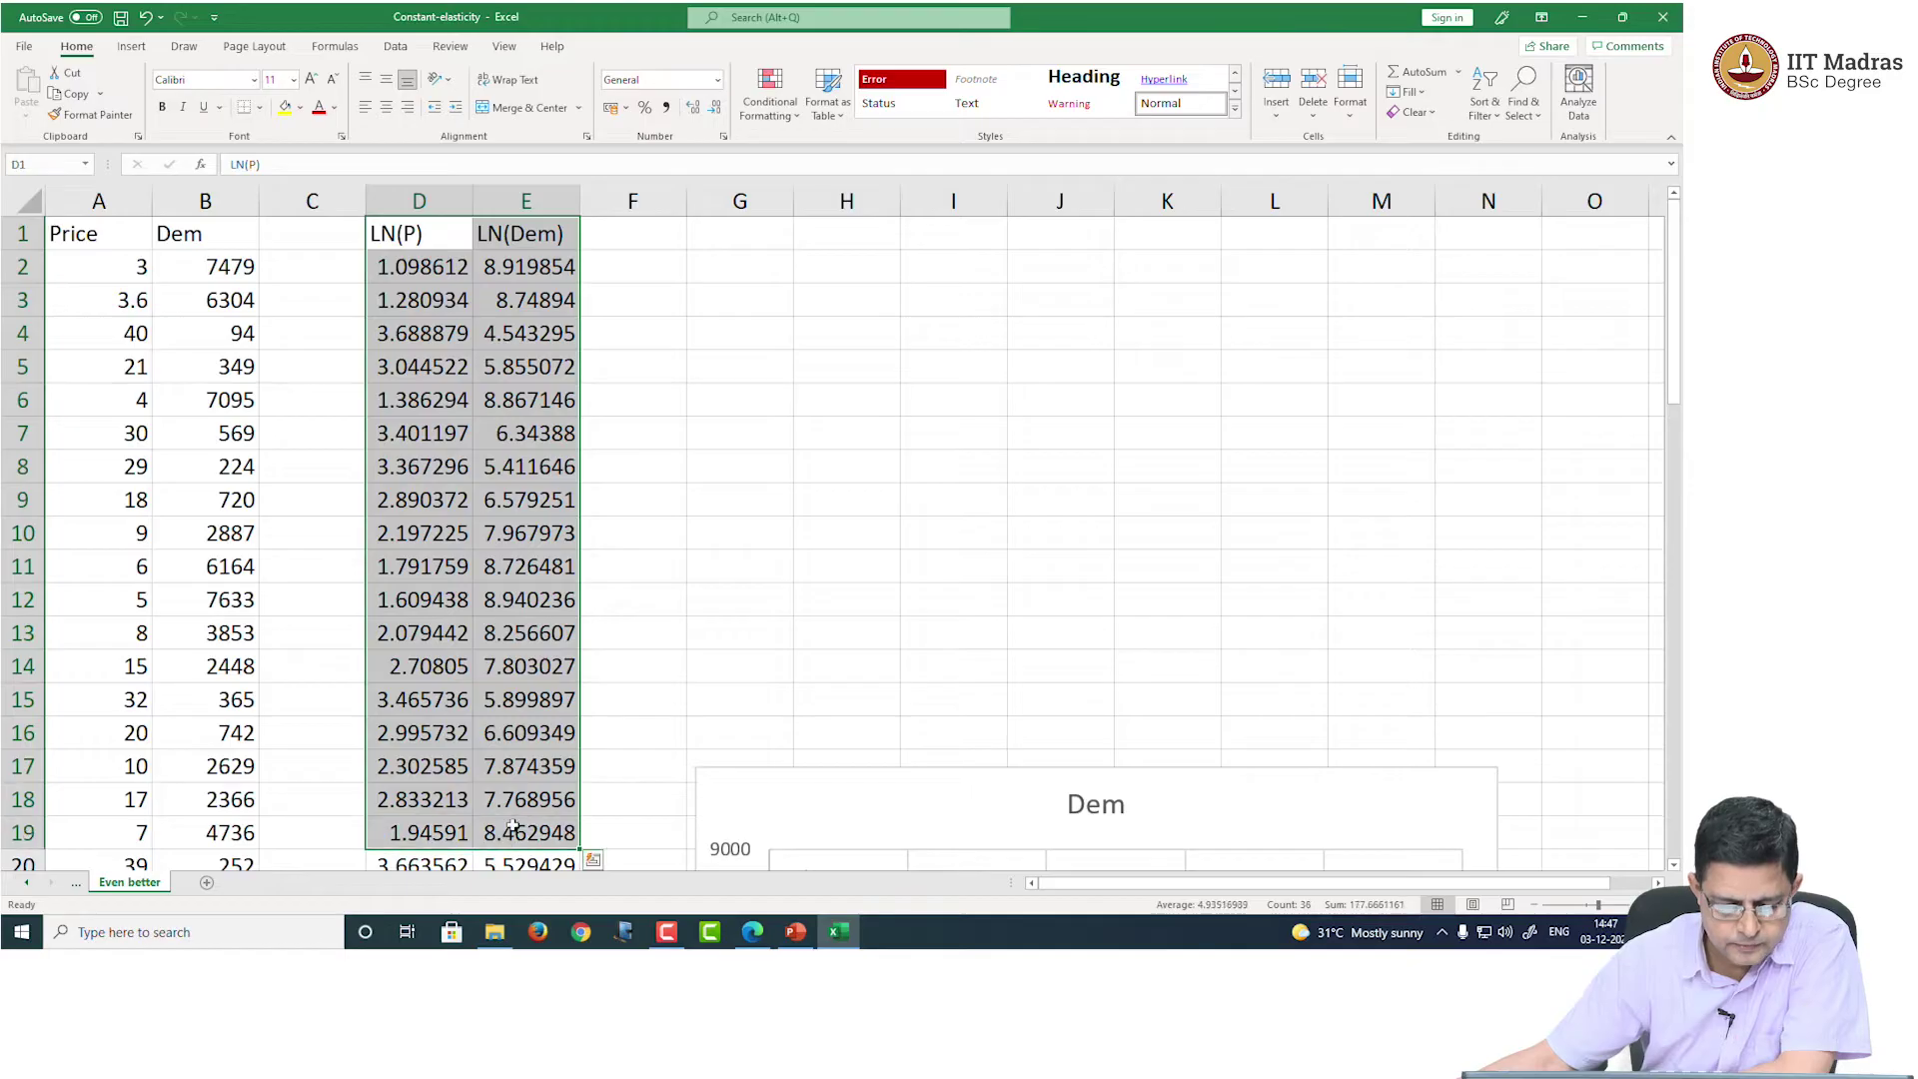
{"action": "left_click", "coordinate": [727, 457]}
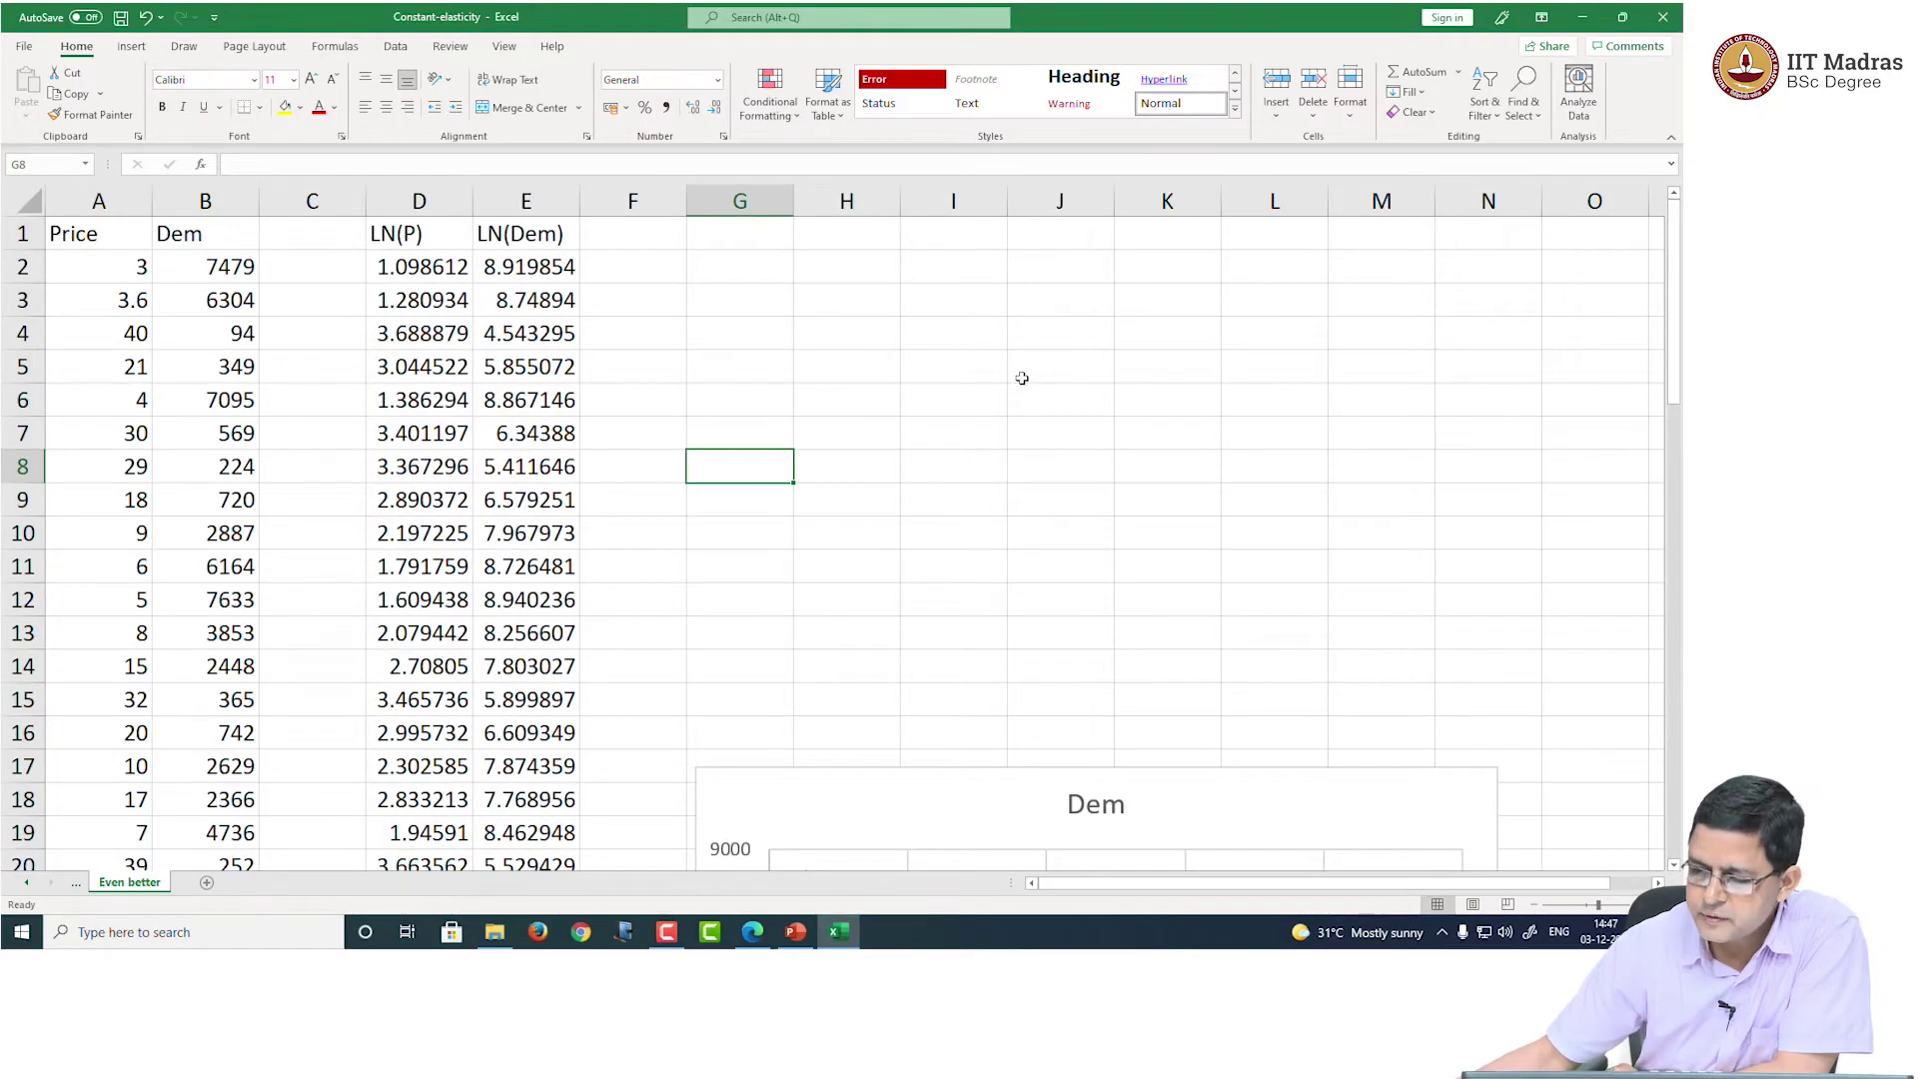
Step: Enable the Analysis ToolPak add-in through the Excel add-ins options
{"action": "left_click", "coordinate": [396, 47]}
{"action": "left_click", "coordinate": [246, 332]}
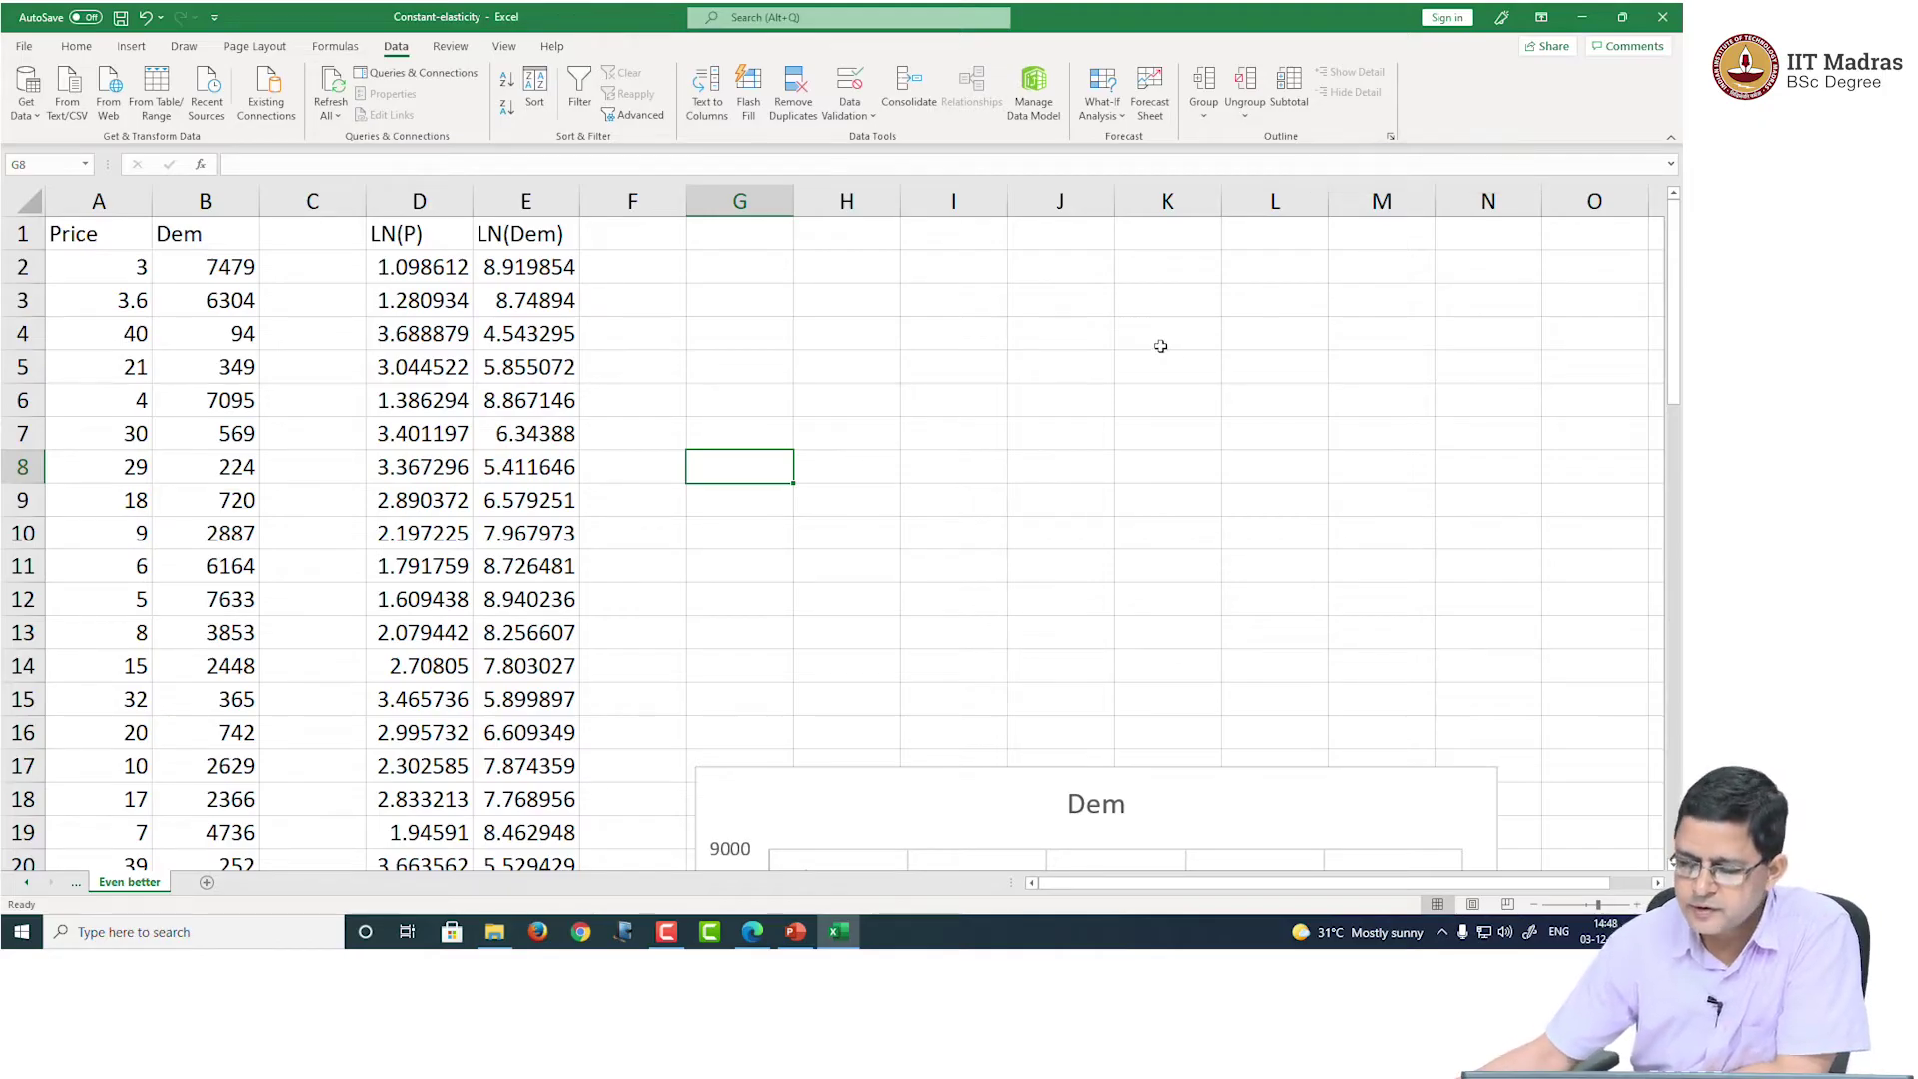
{"action": "left_click", "coordinate": [1160, 346]}
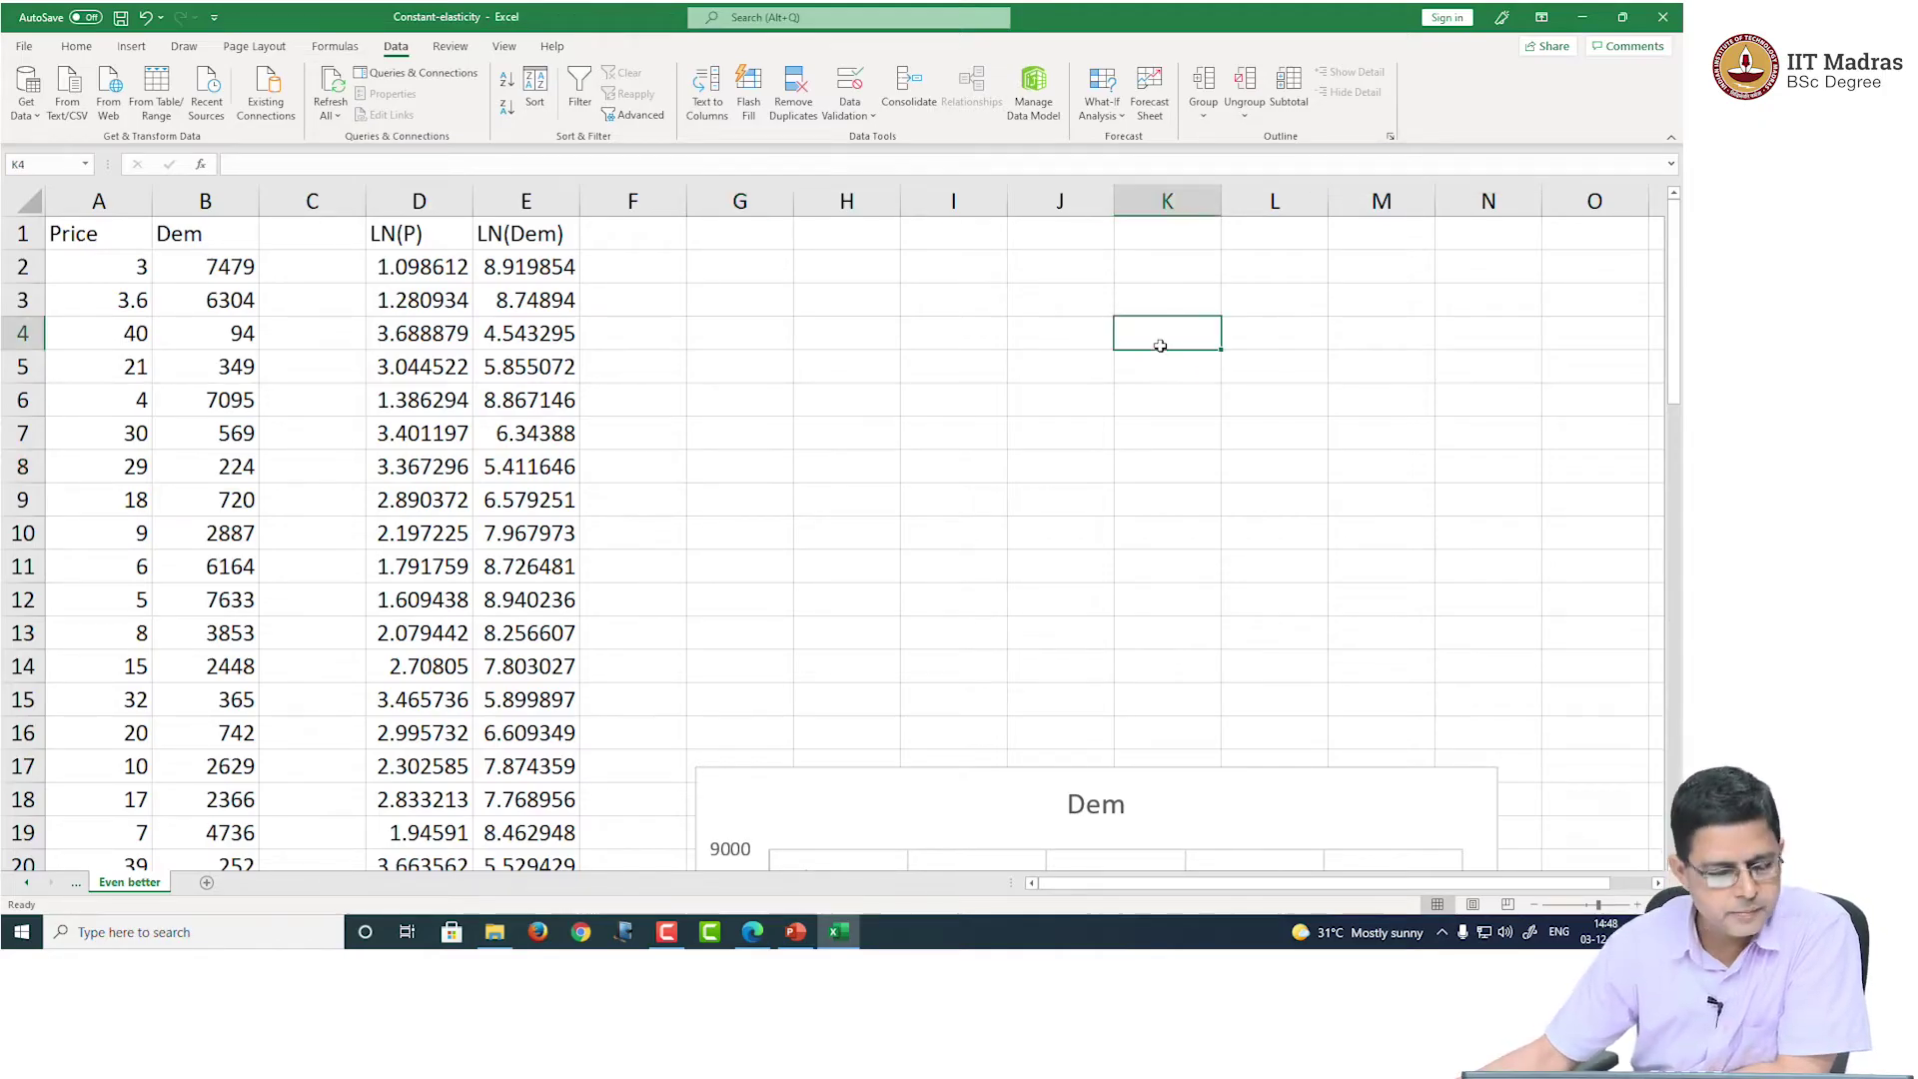
{"action": "left_click", "coordinate": [23, 47]}
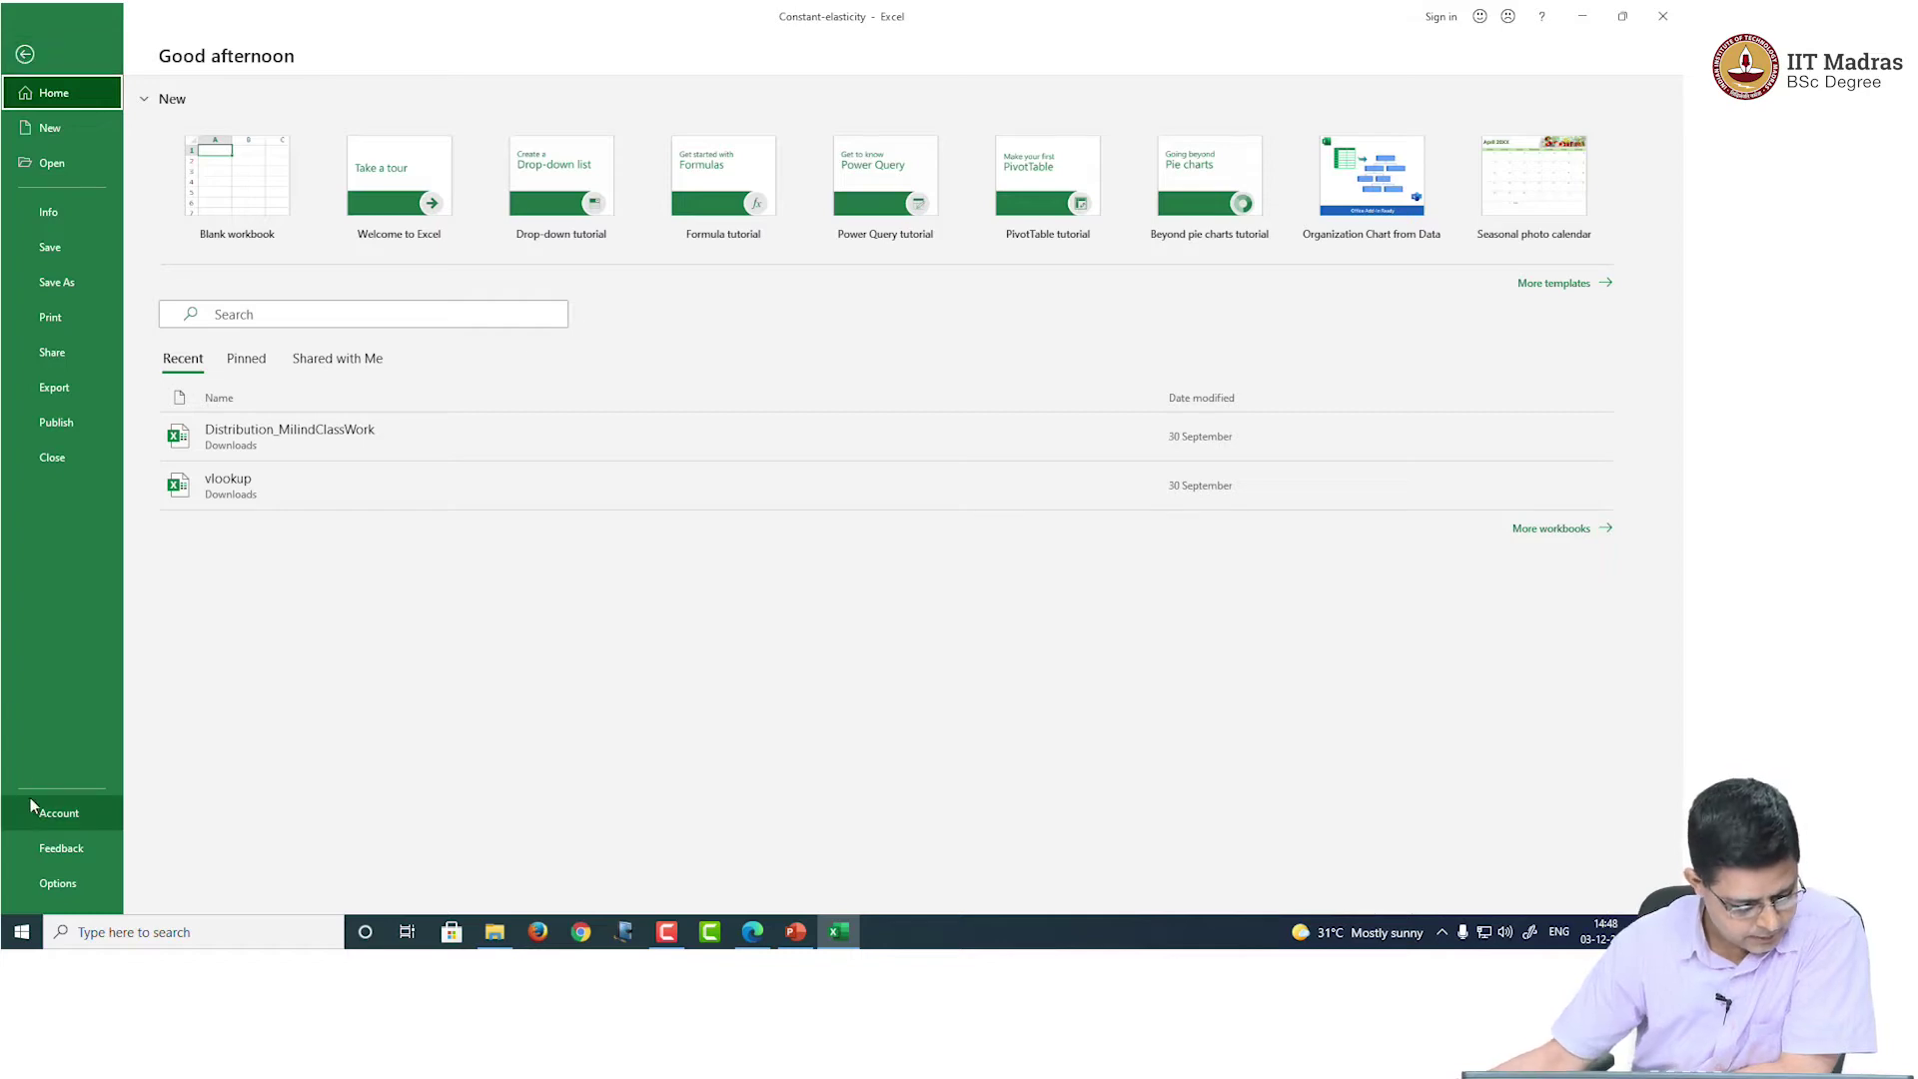
{"action": "left_click", "coordinate": [57, 883]}
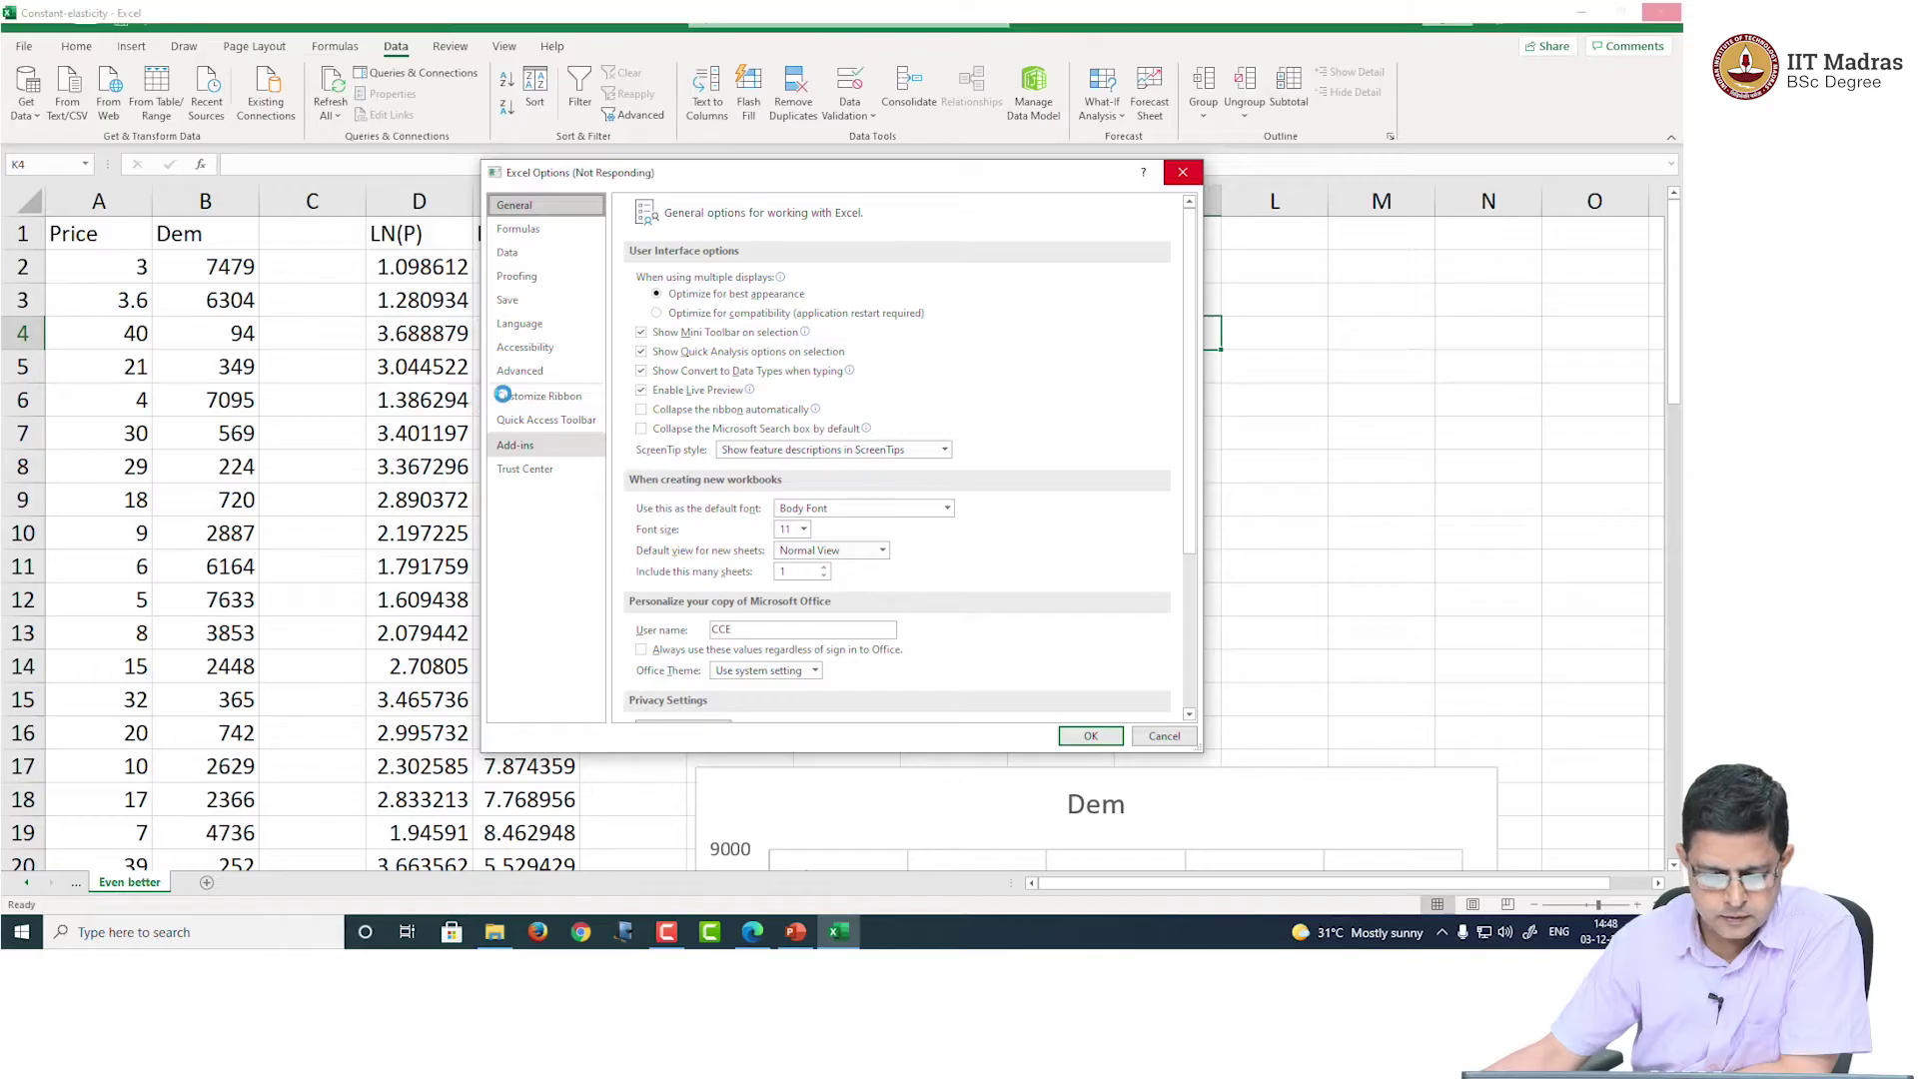
{"action": "left_click", "coordinate": [521, 446]}
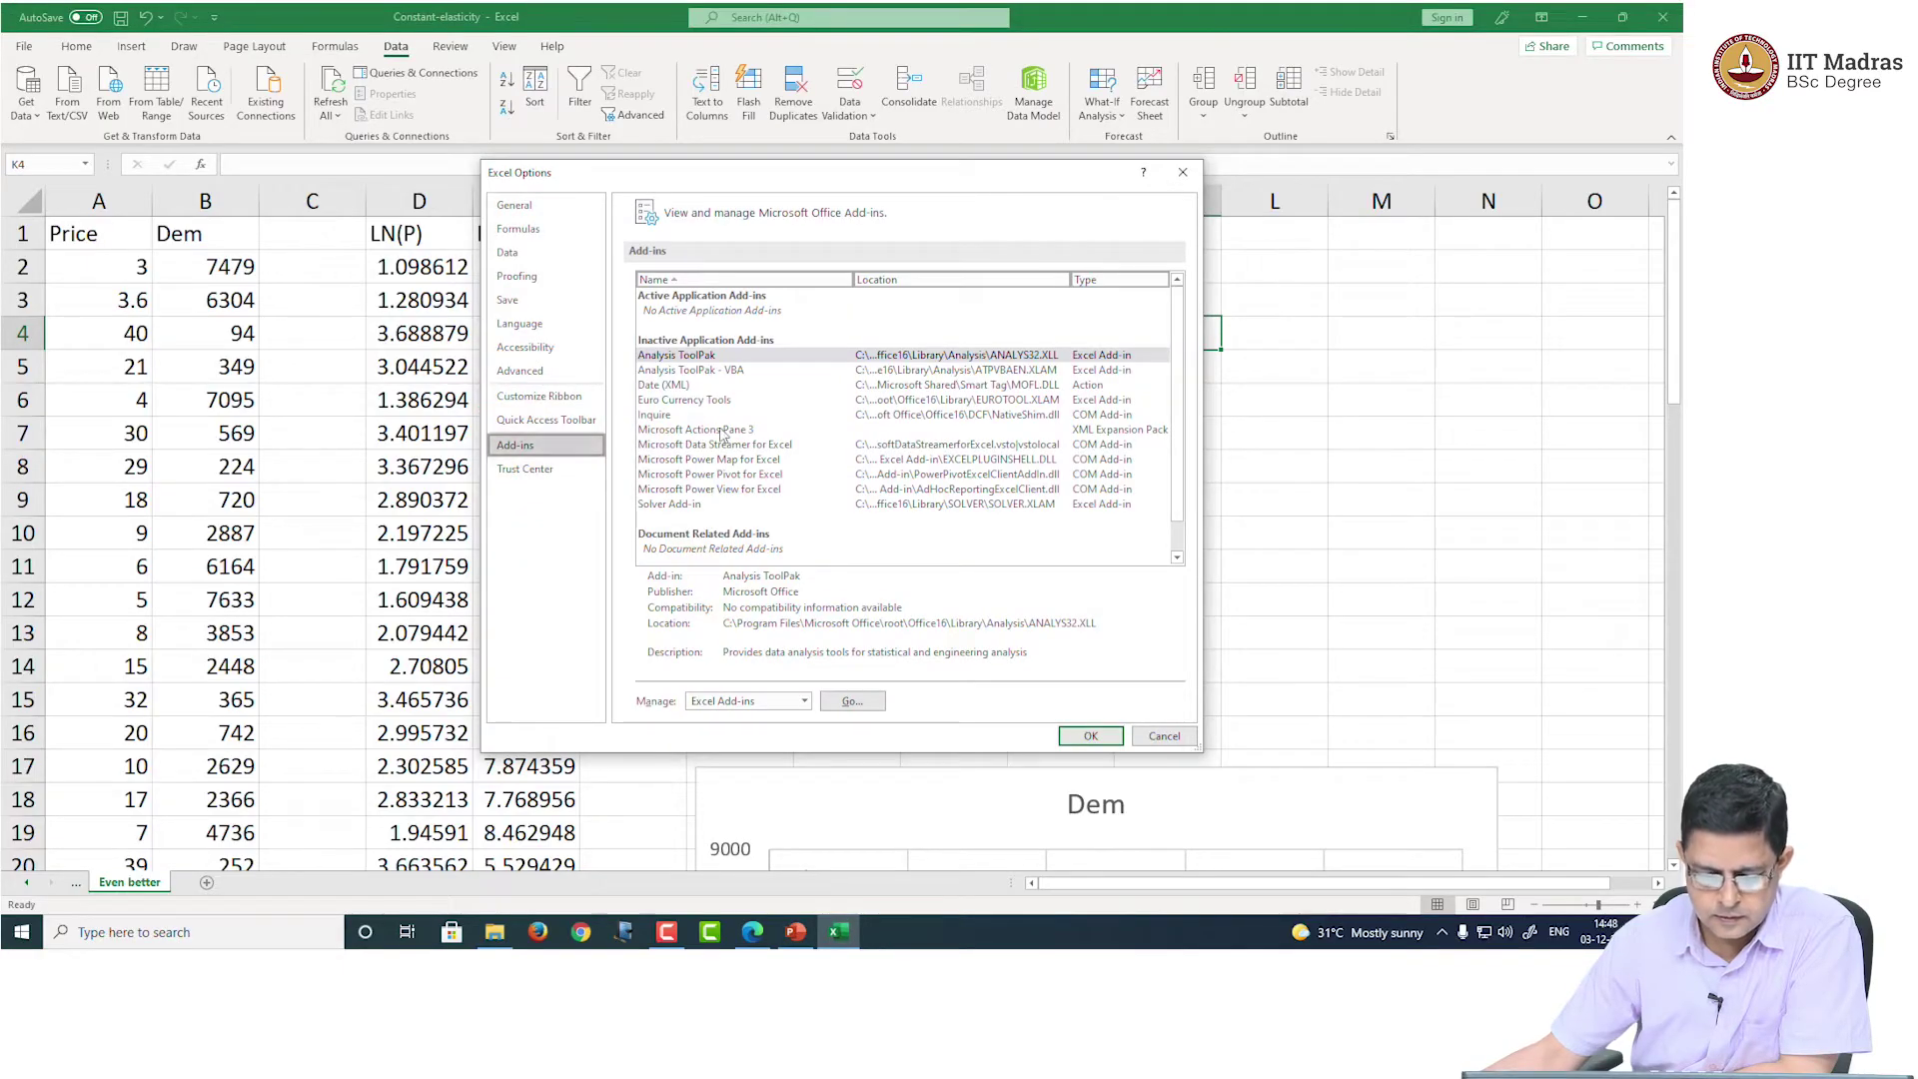
{"action": "left_click", "coordinate": [711, 360]}
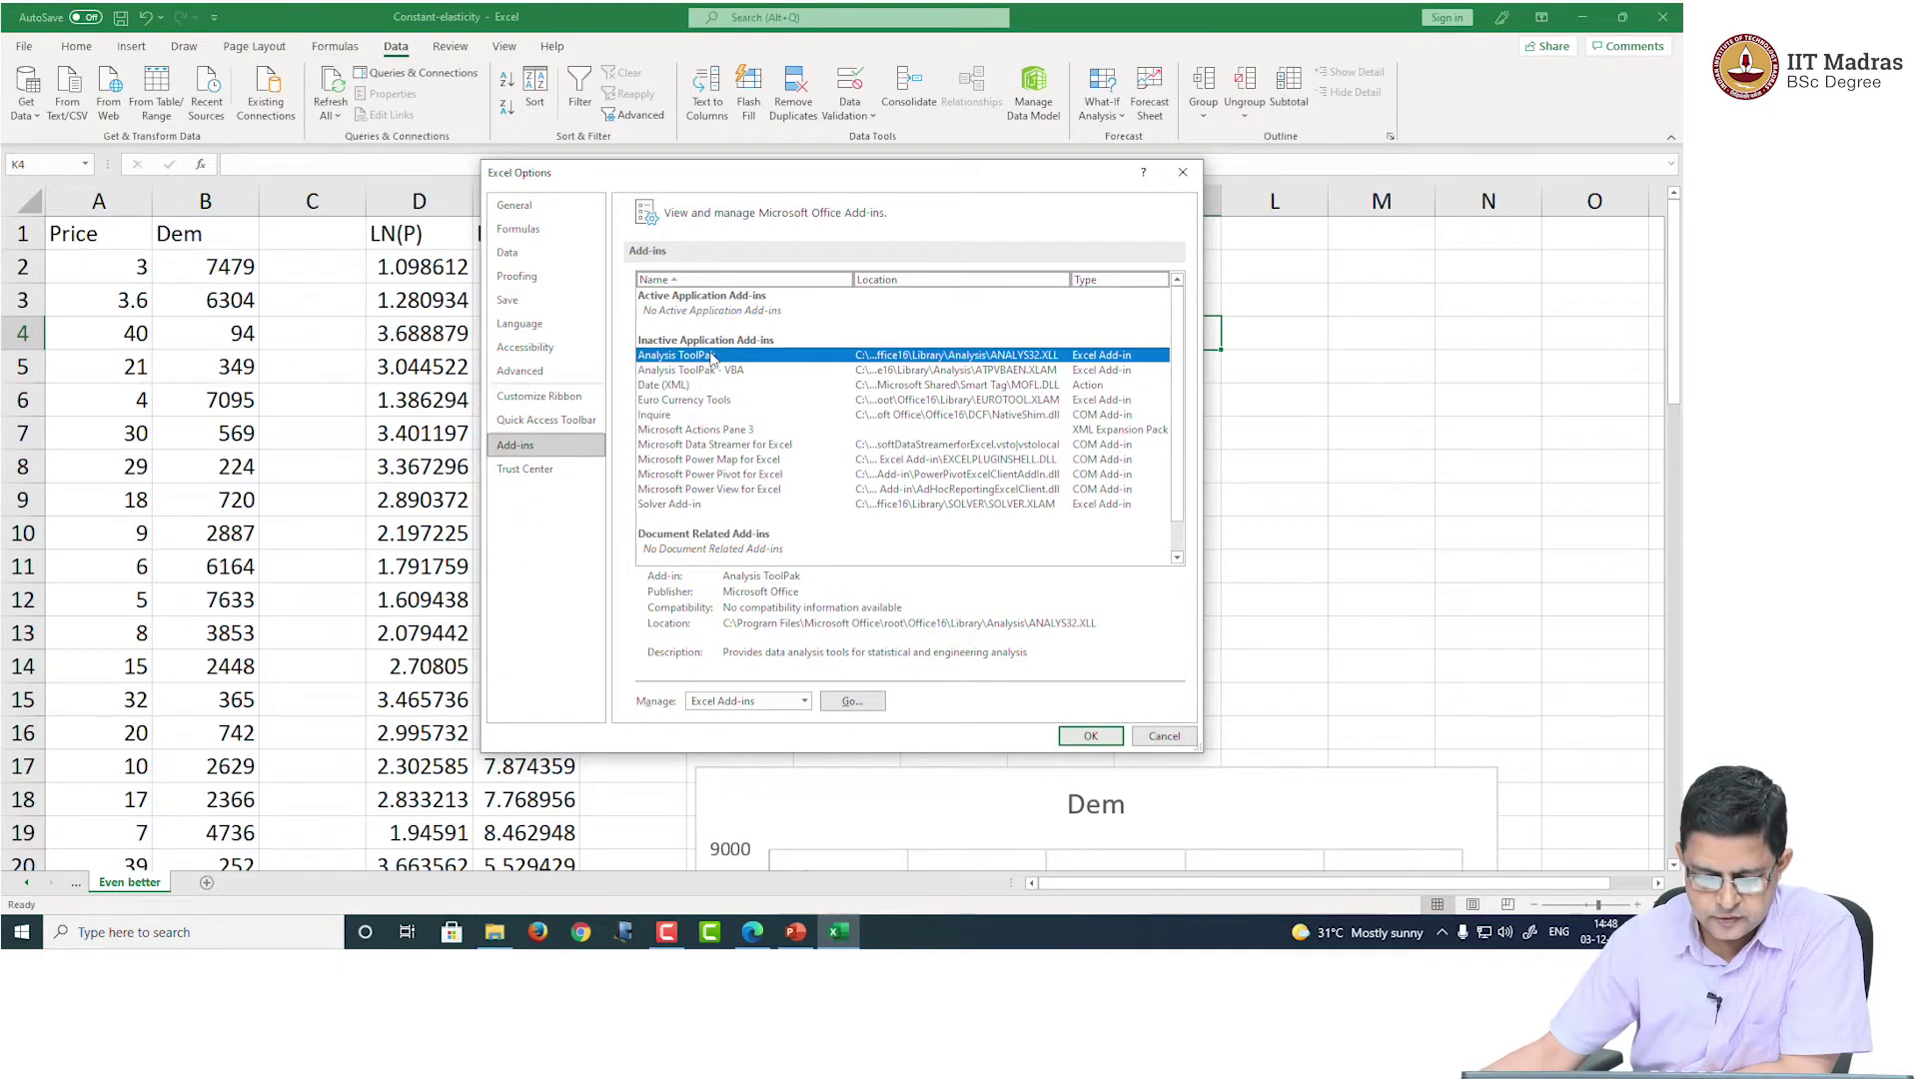
{"action": "left_click", "coordinate": [851, 702]}
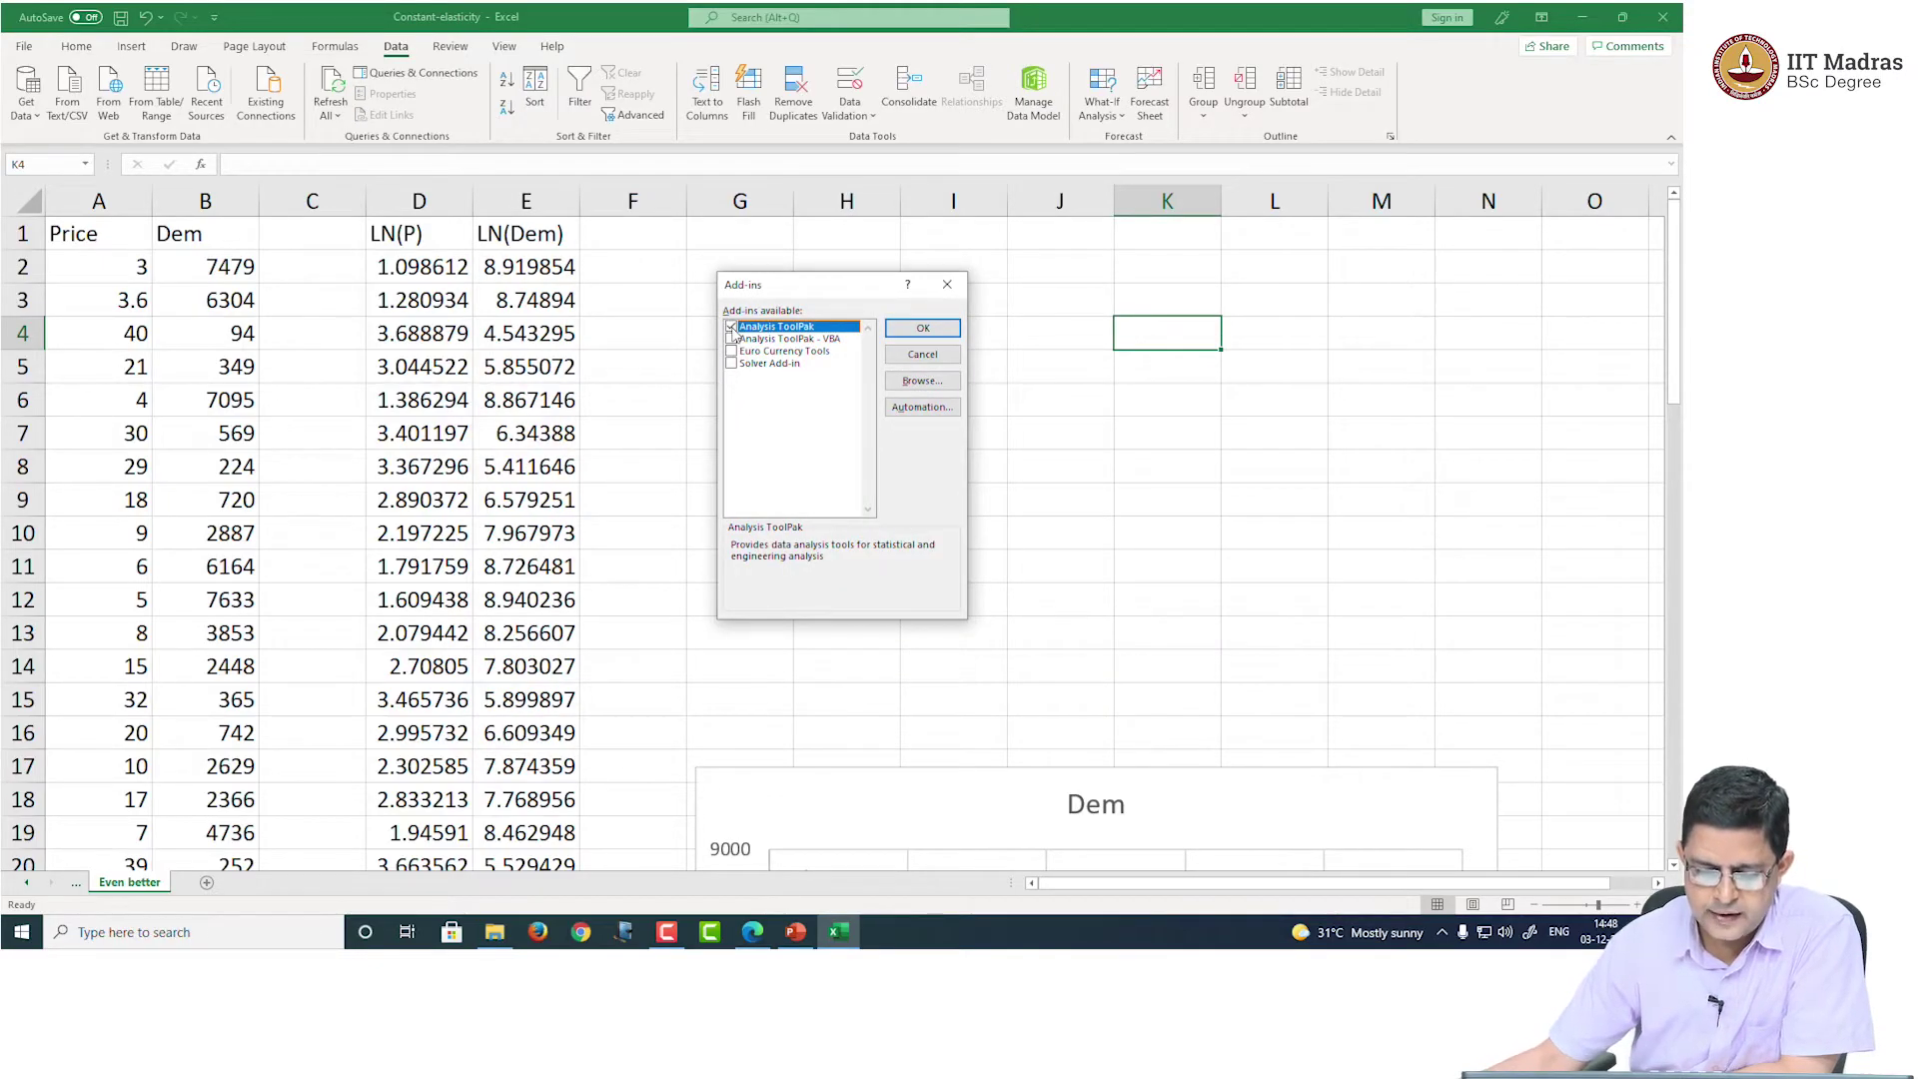
{"action": "left_click", "coordinate": [922, 329]}
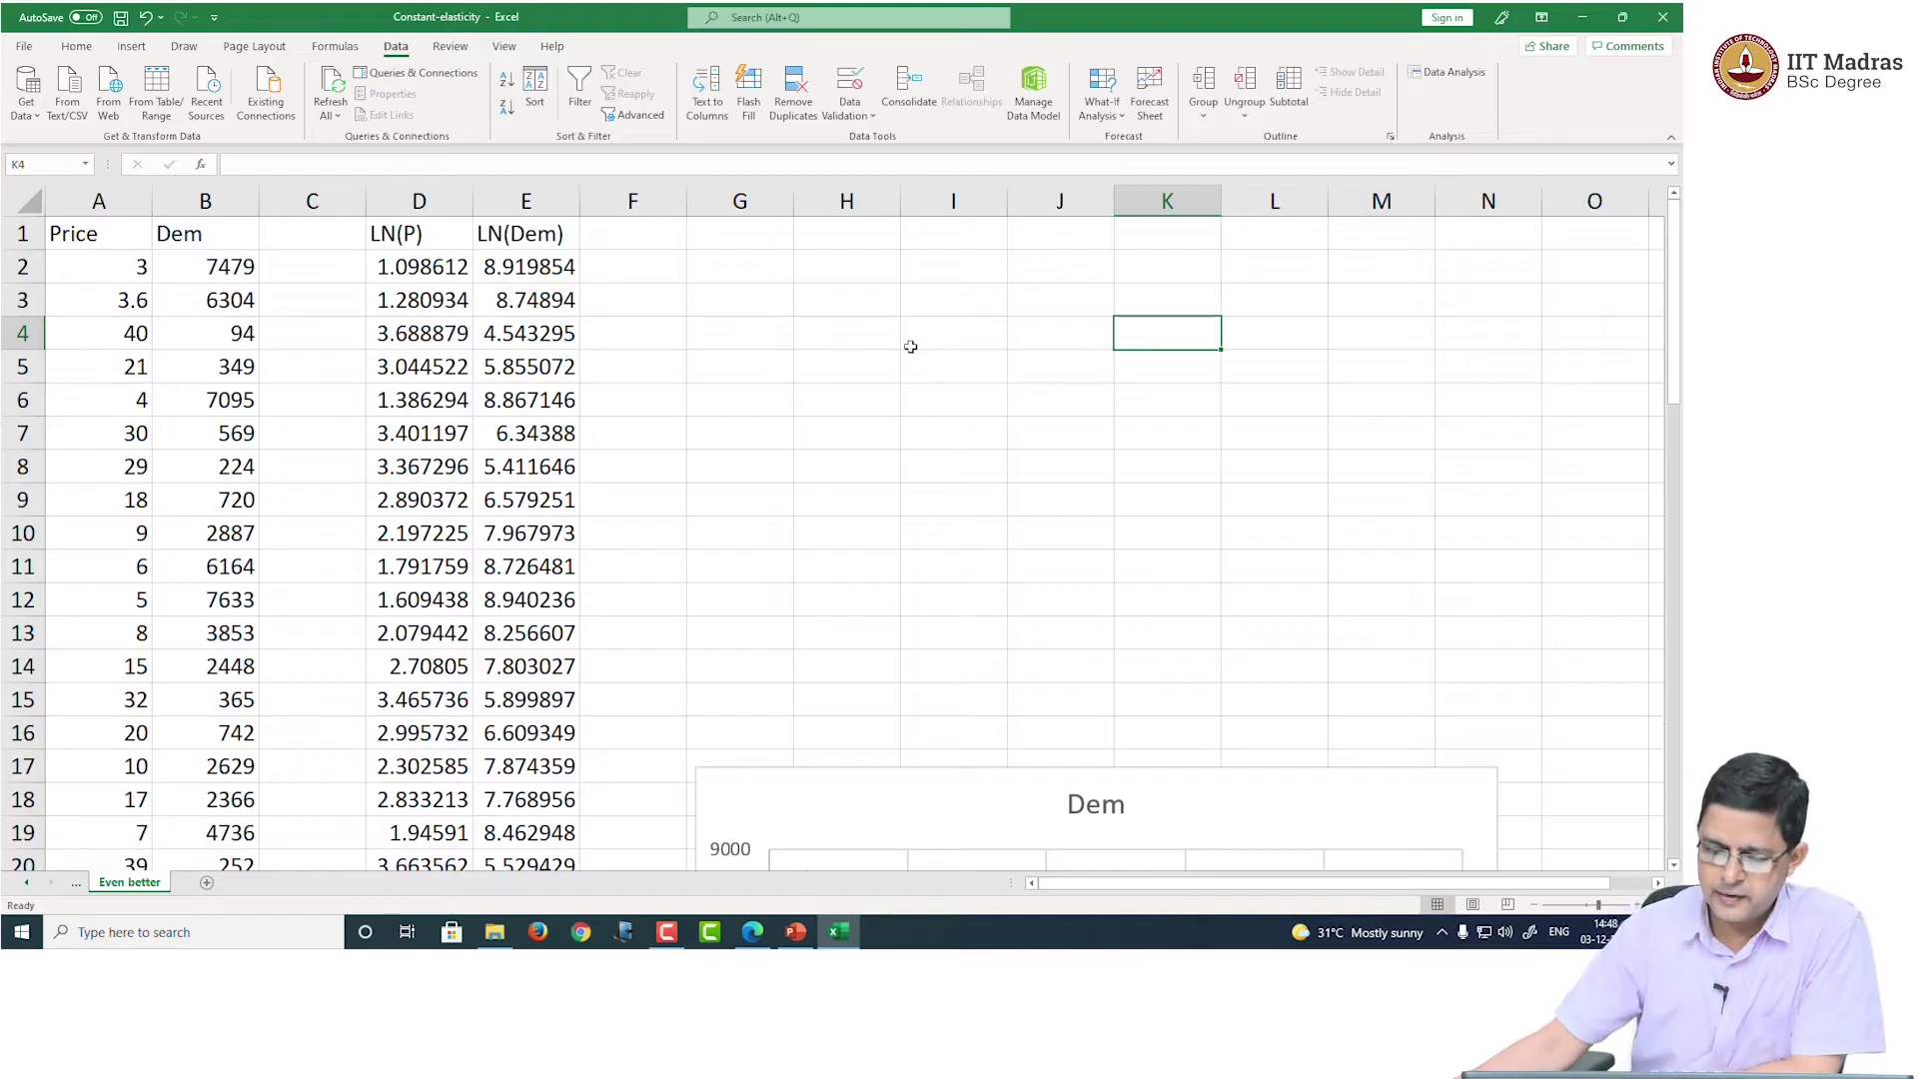
Step: Start the Regression tool from the Data Analysis tools
{"action": "left_click", "coordinate": [886, 372]}
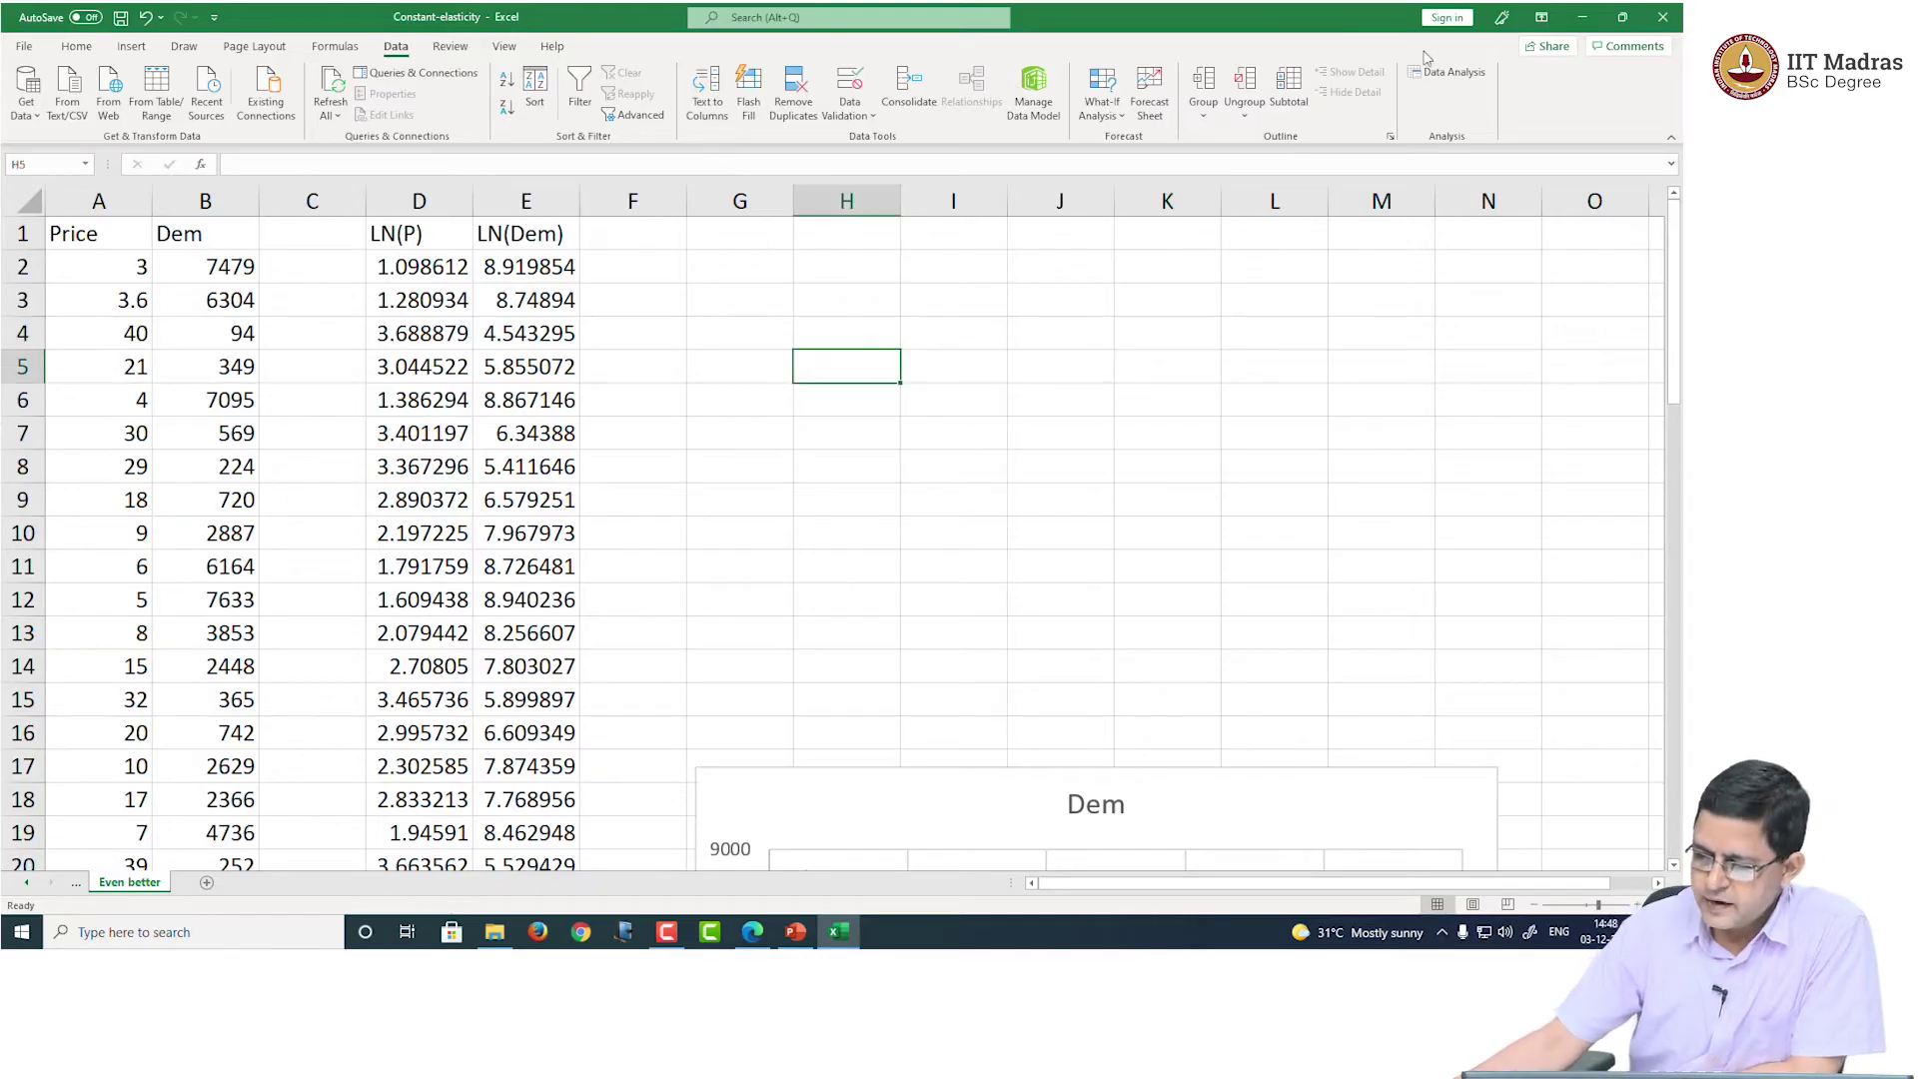
{"action": "left_click", "coordinate": [1448, 72]}
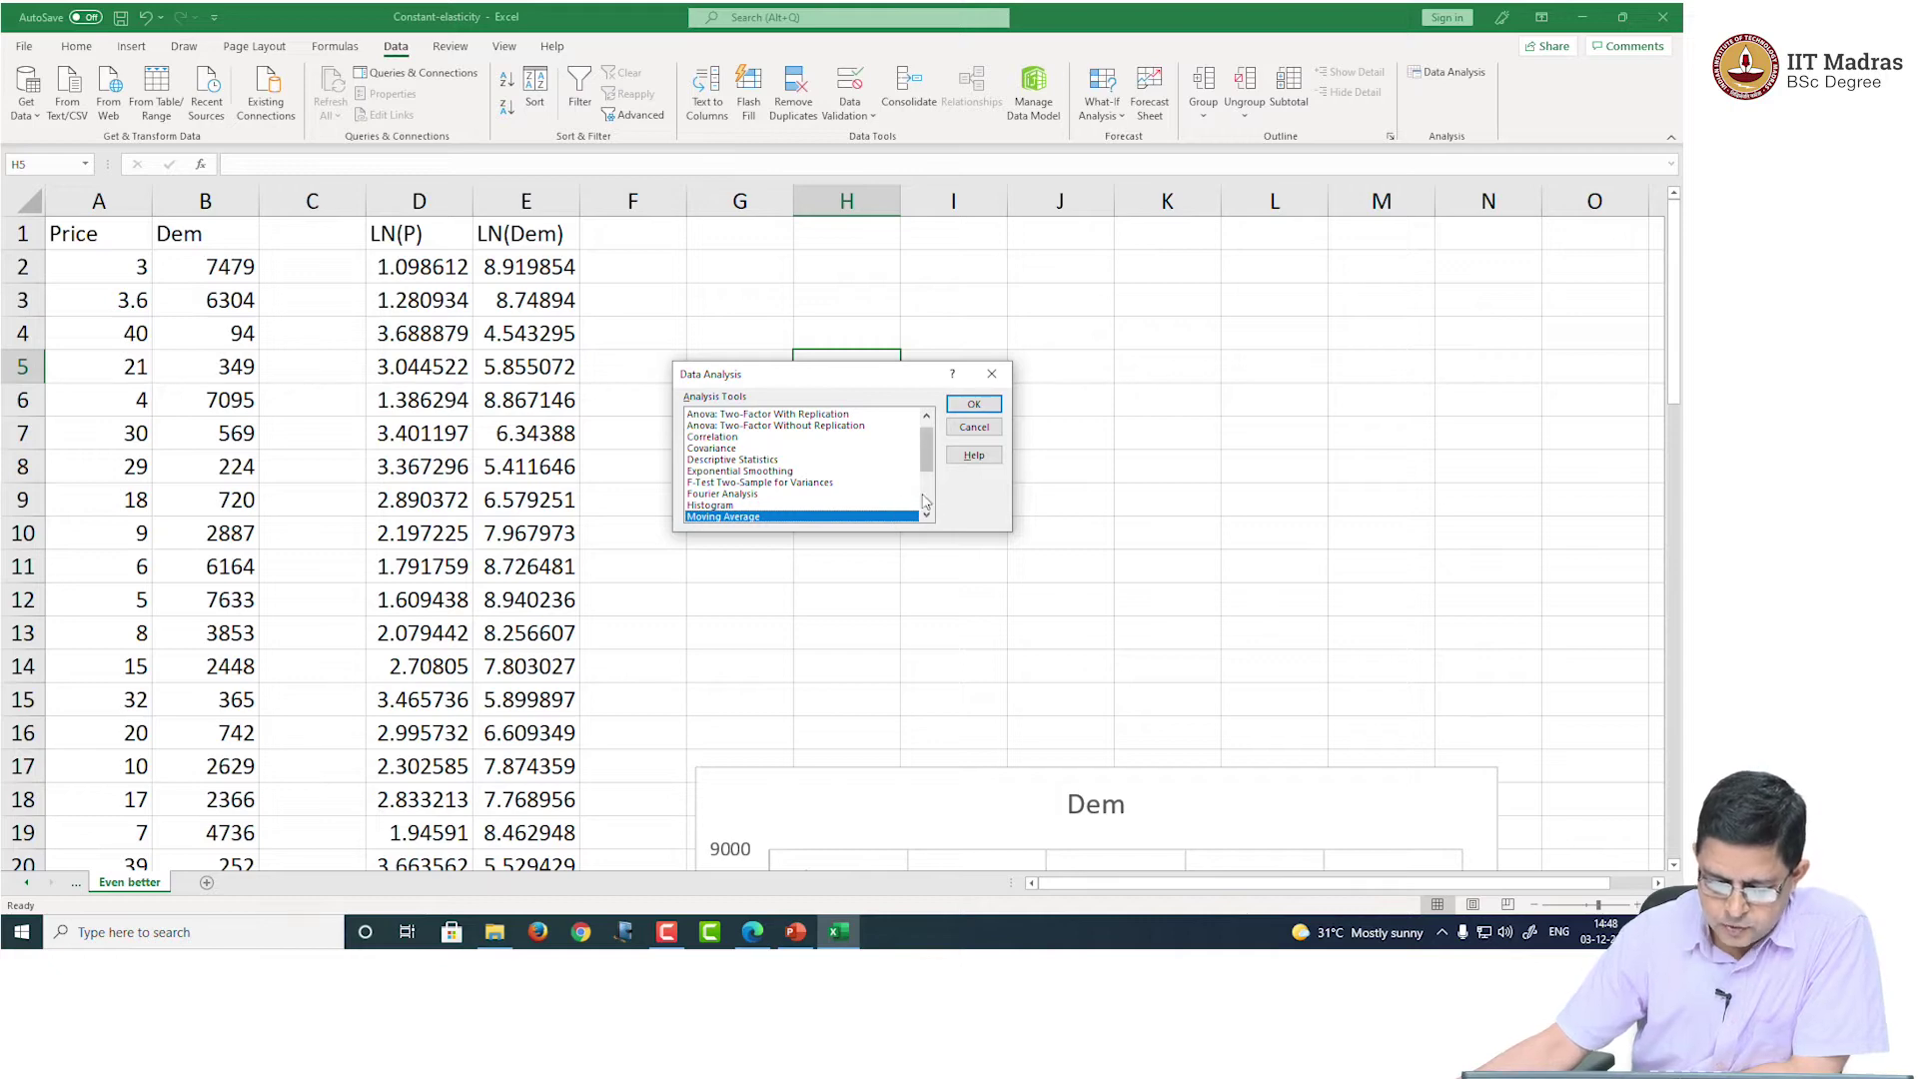
{"action": "scroll", "coordinate": [790, 502], "scroll_direction": "down", "scroll_amount": 2}
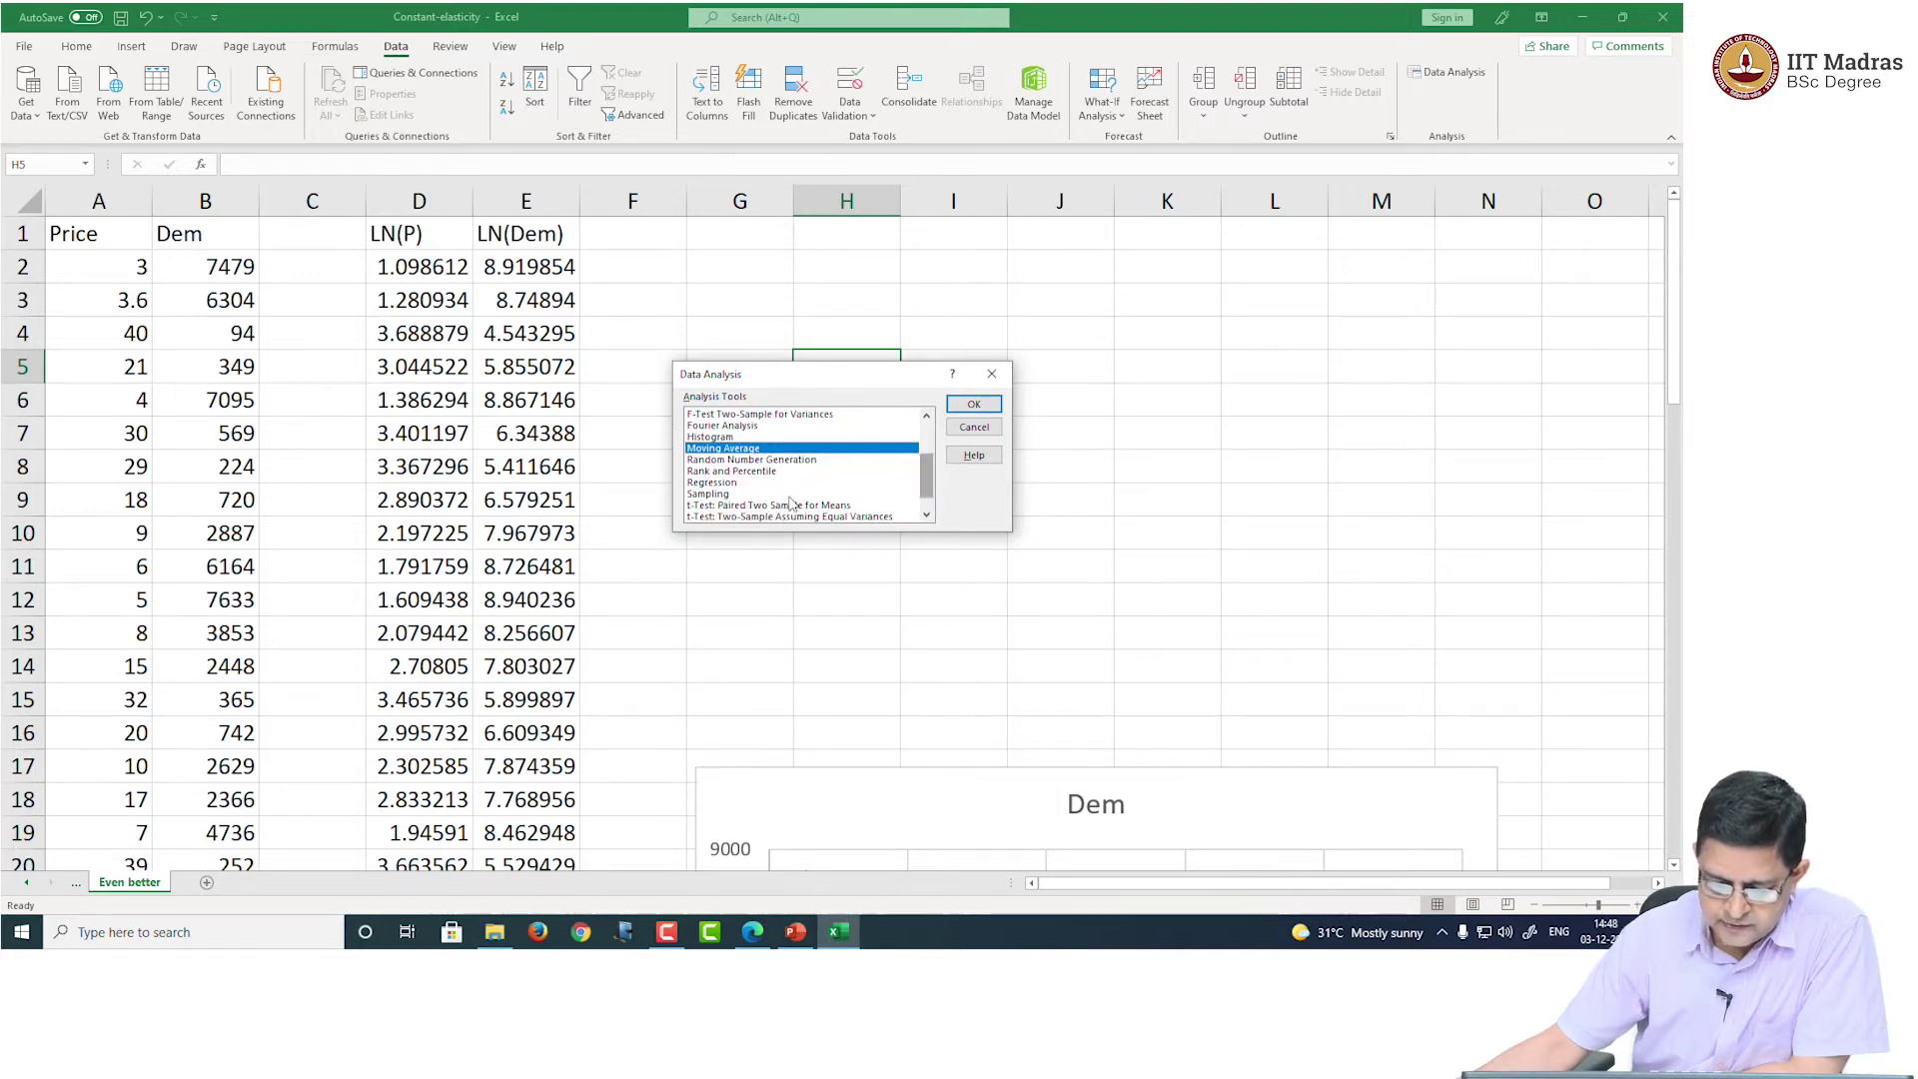
{"action": "left_click", "coordinate": [715, 483]}
{"action": "left_click", "coordinate": [974, 404]}
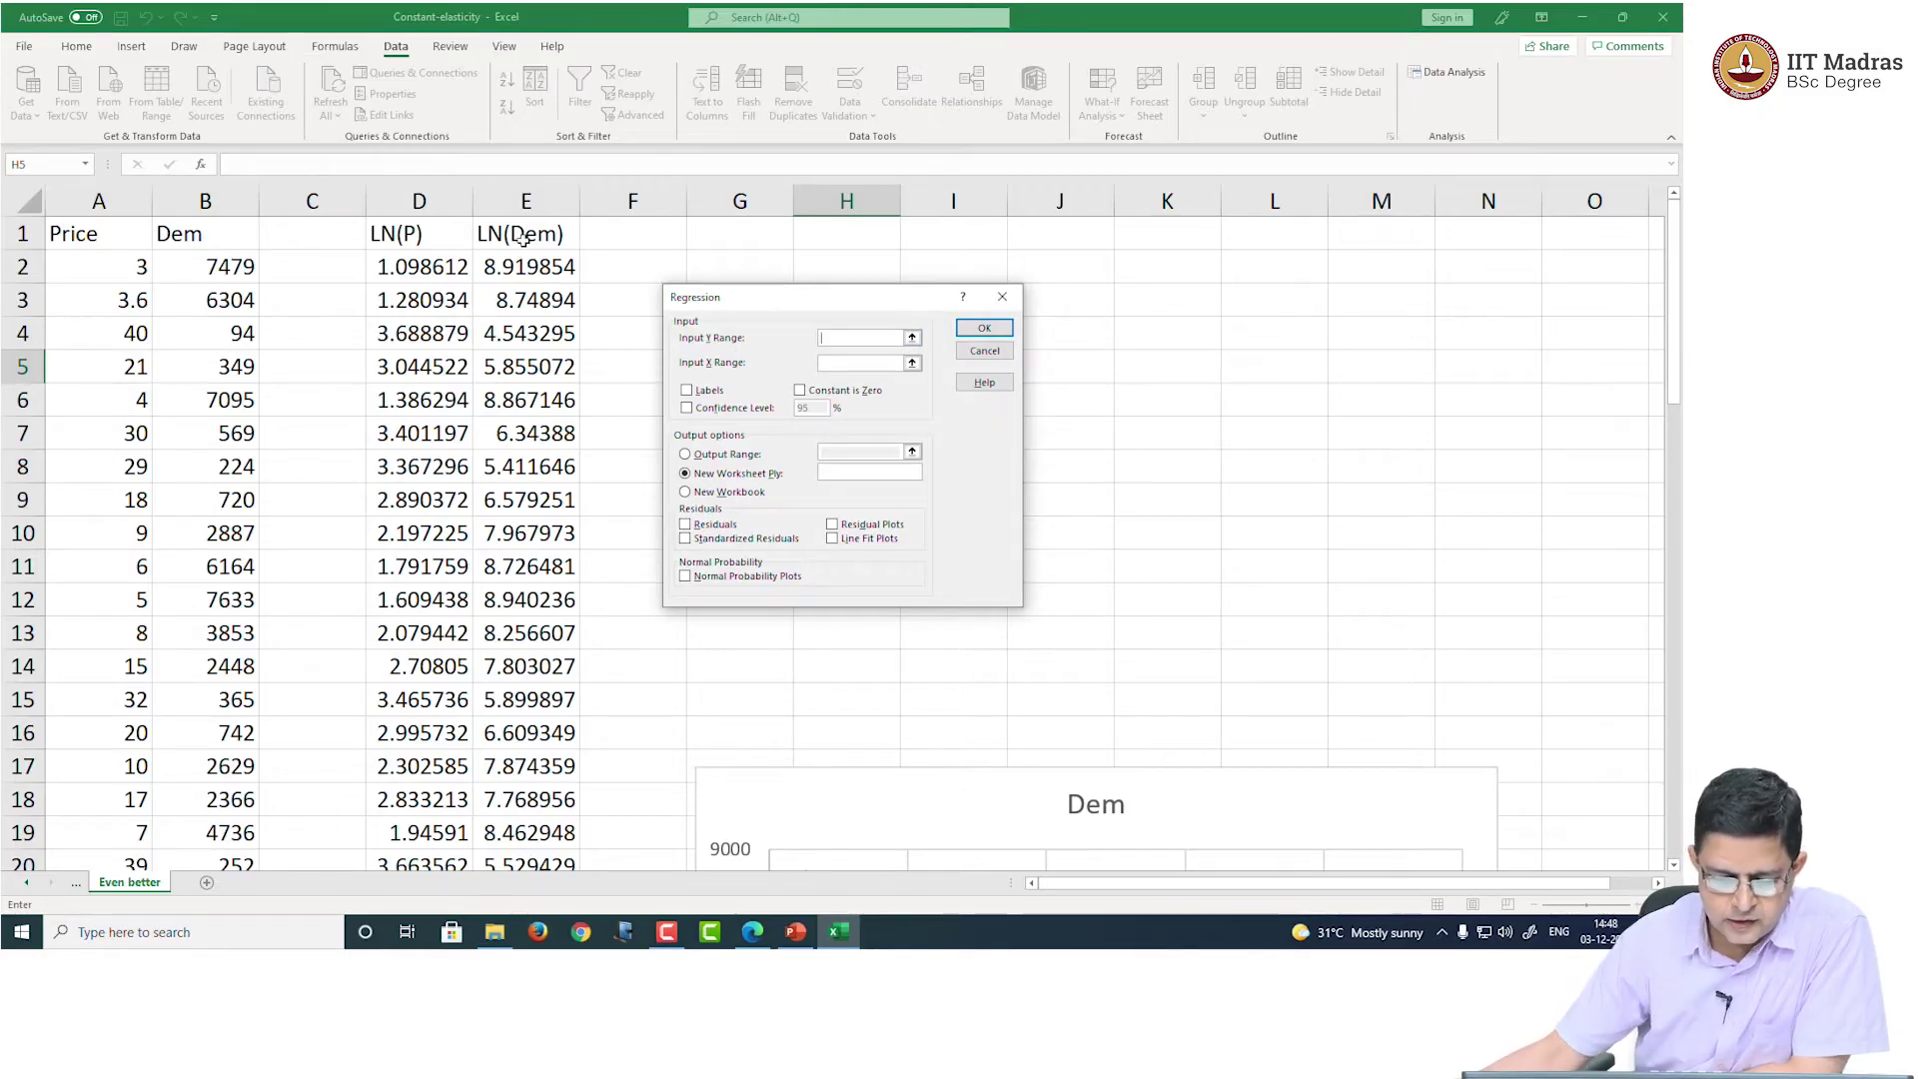
Step: Set the regression's Y range to the LN(Dem) column E1:E32 and its X range to the LN(P) column D1:D32
{"action": "left_click_drag", "start_coordinate": [527, 232], "coordinate": [524, 799]}
{"action": "key", "text": "Tab"}
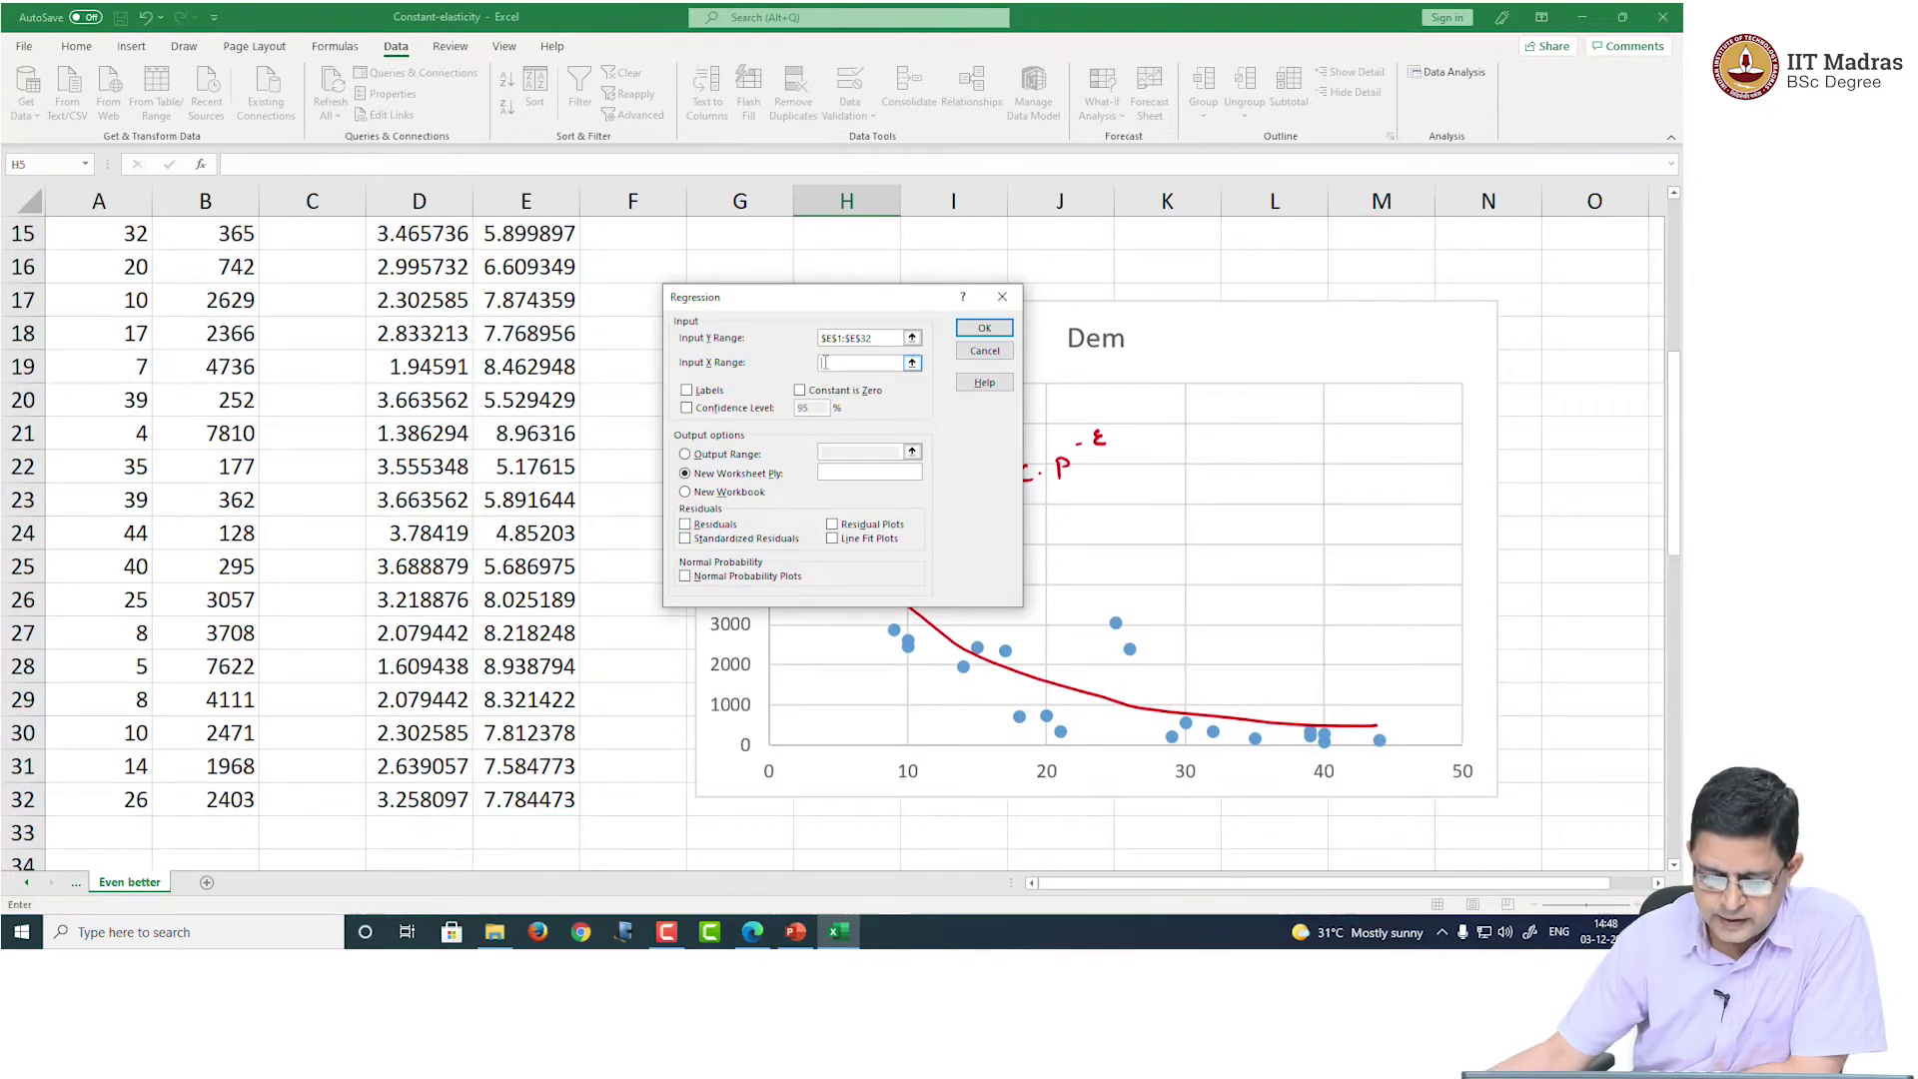
{"action": "scroll", "coordinate": [619, 399], "scroll_direction": "up", "scroll_amount": 5}
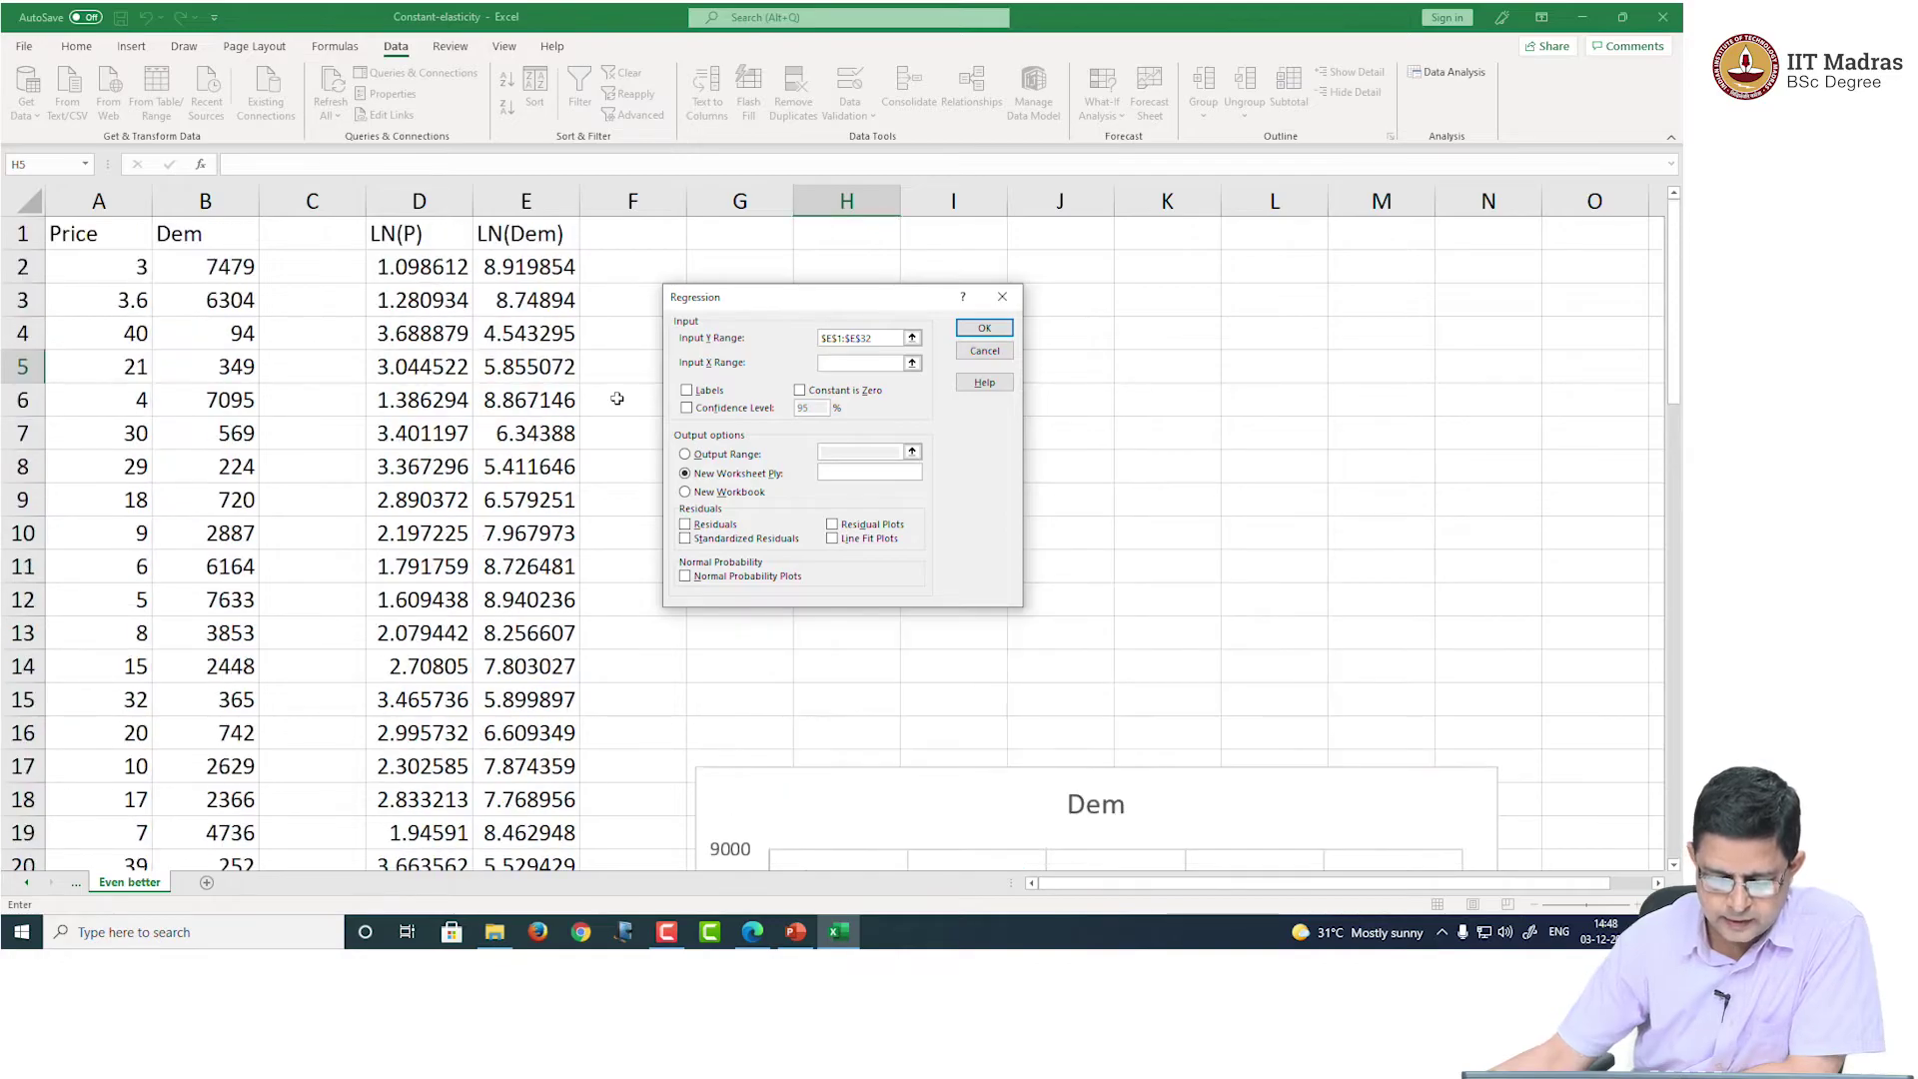
{"action": "left_click_drag", "start_coordinate": [419, 232], "coordinate": [417, 805]}
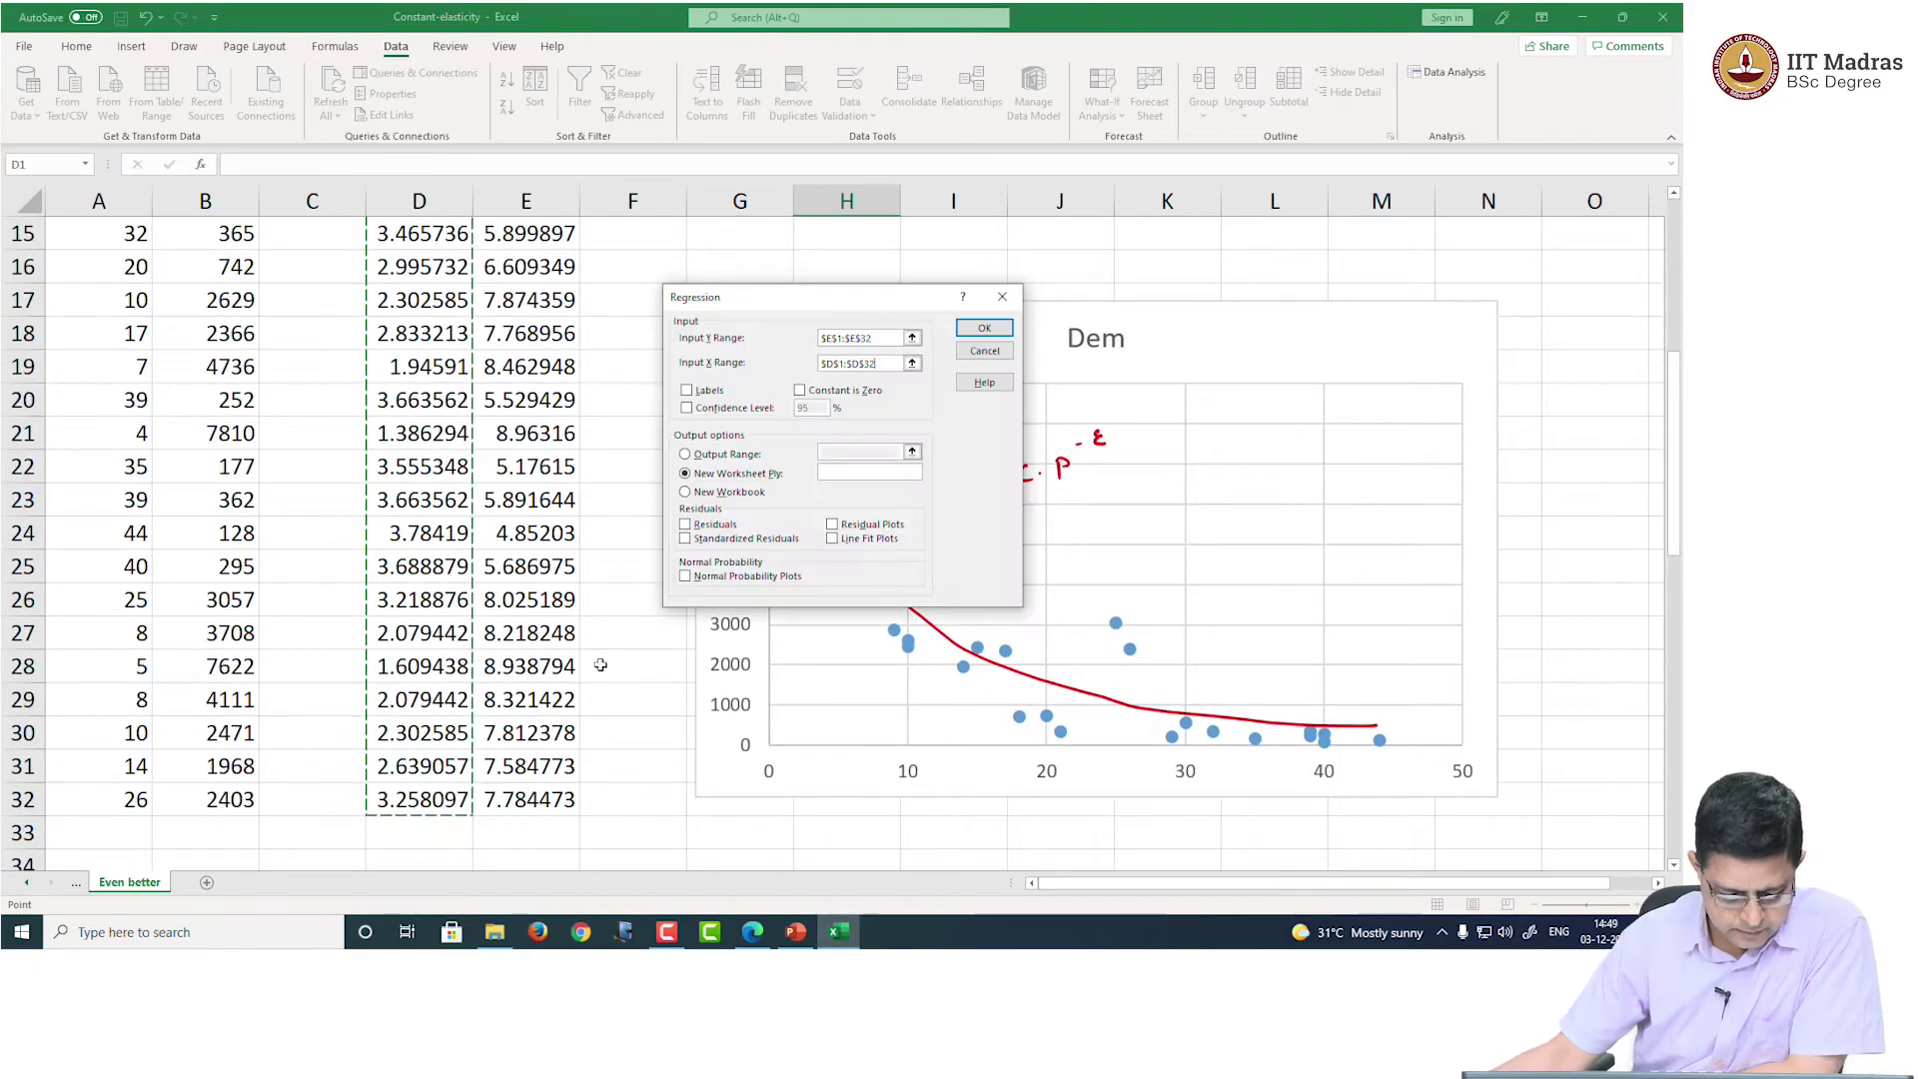
Step: Treat the first row as labels, set the regression's output range to cell M45, and run the regression
{"action": "left_click", "coordinate": [686, 391]}
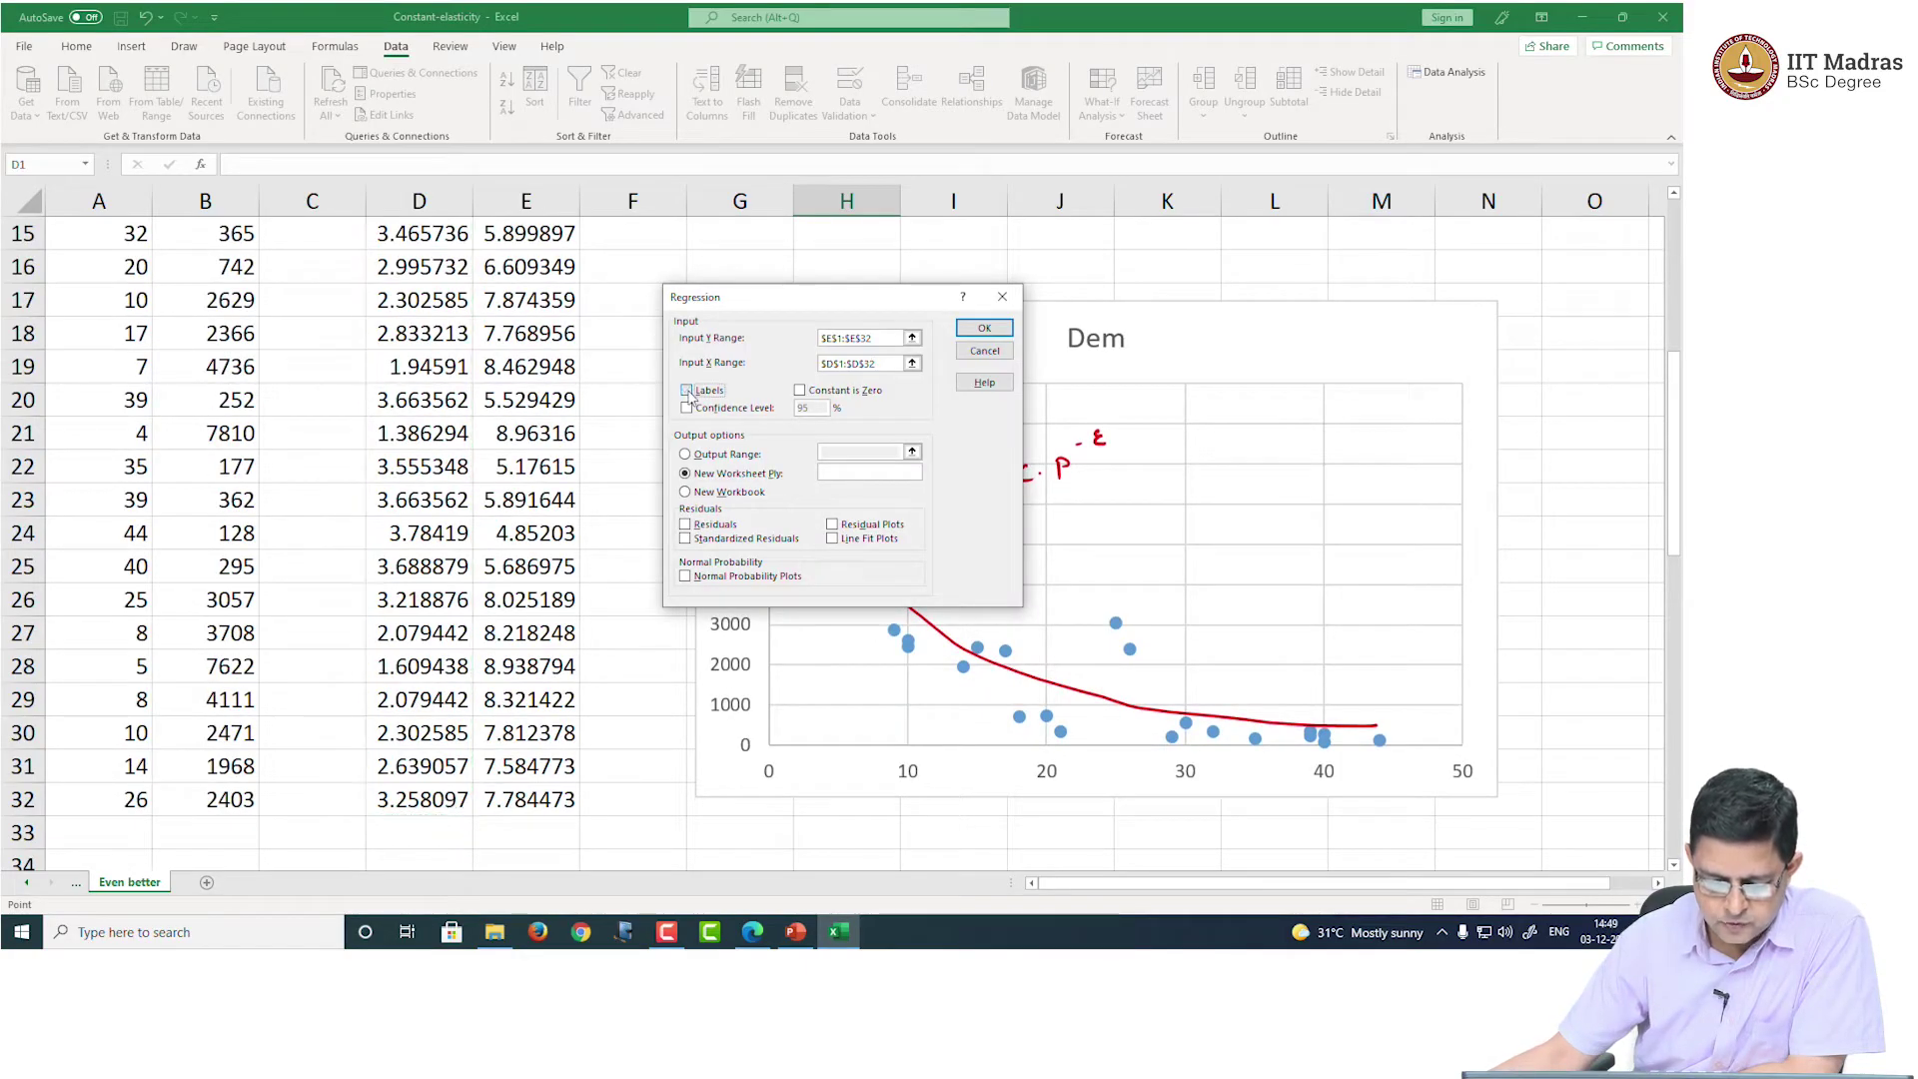
{"action": "left_click", "coordinate": [685, 455]}
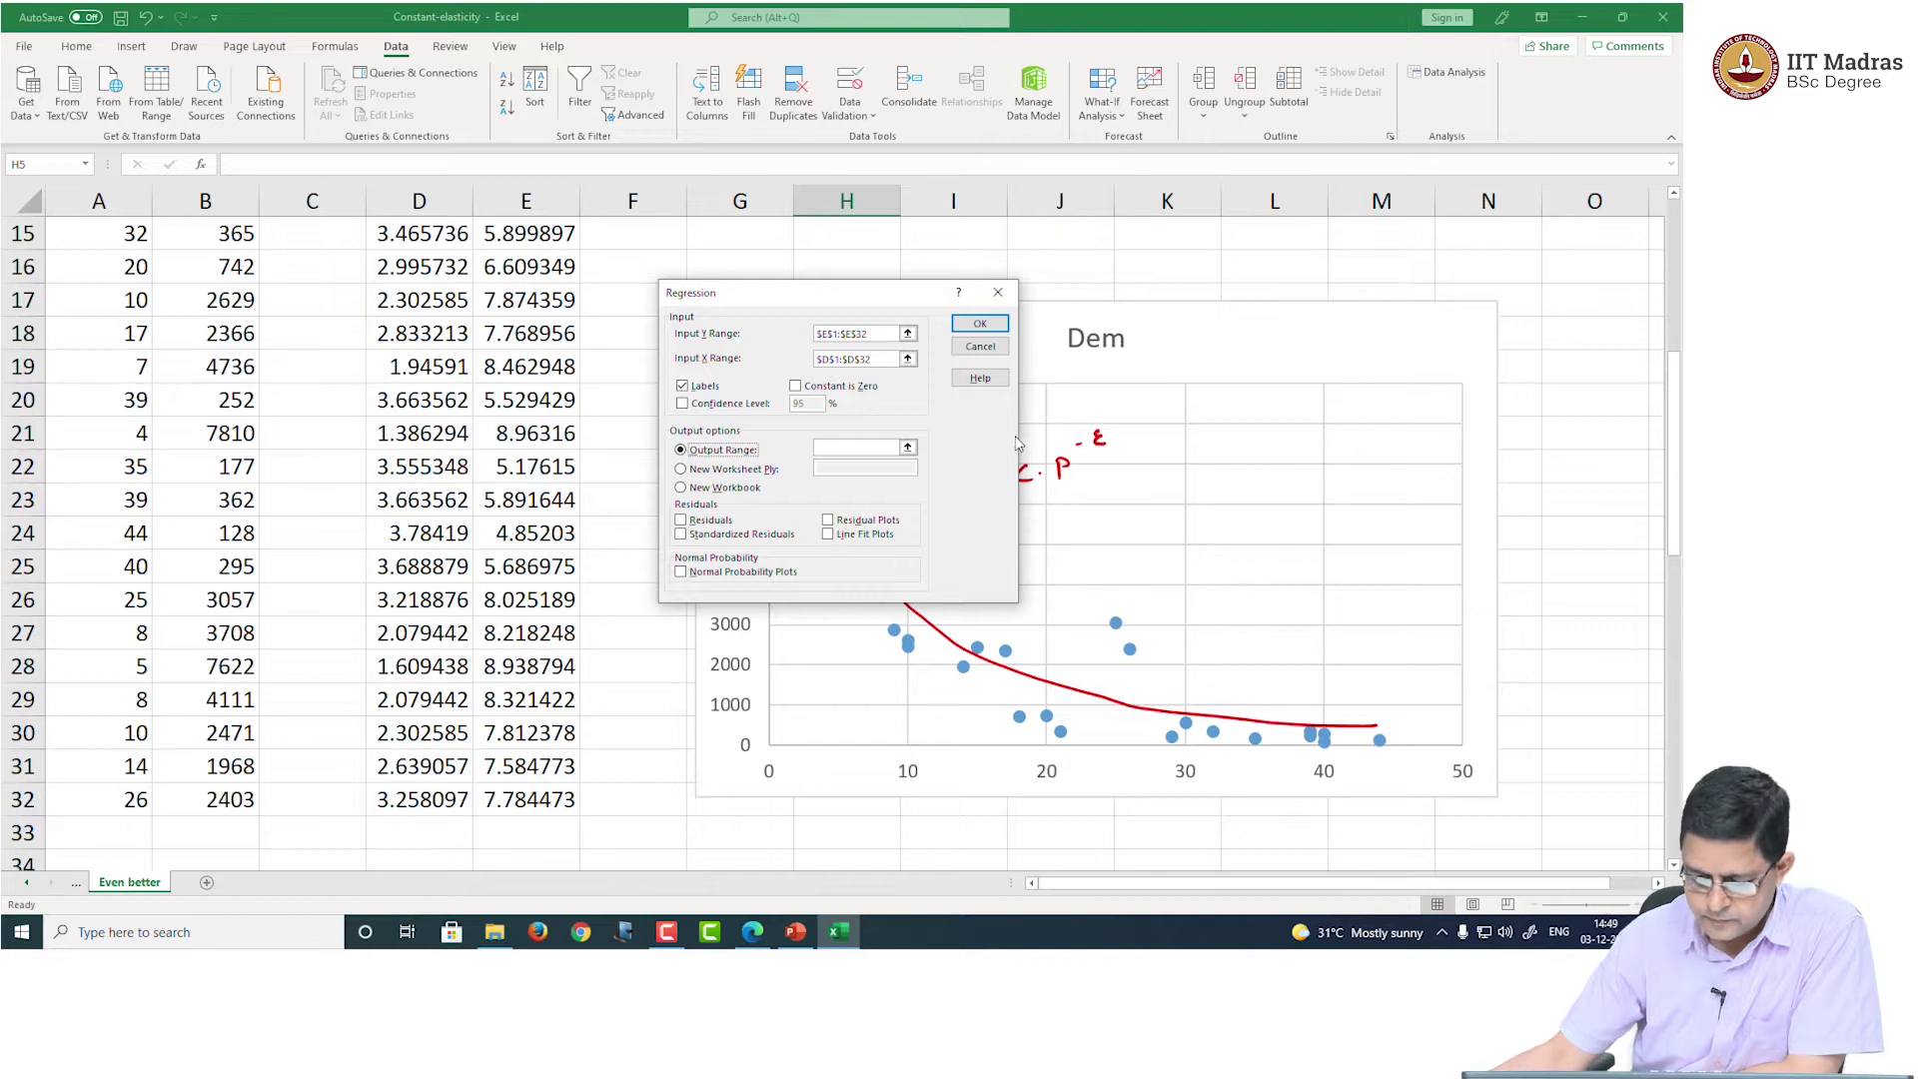
{"action": "left_click", "coordinate": [867, 447]}
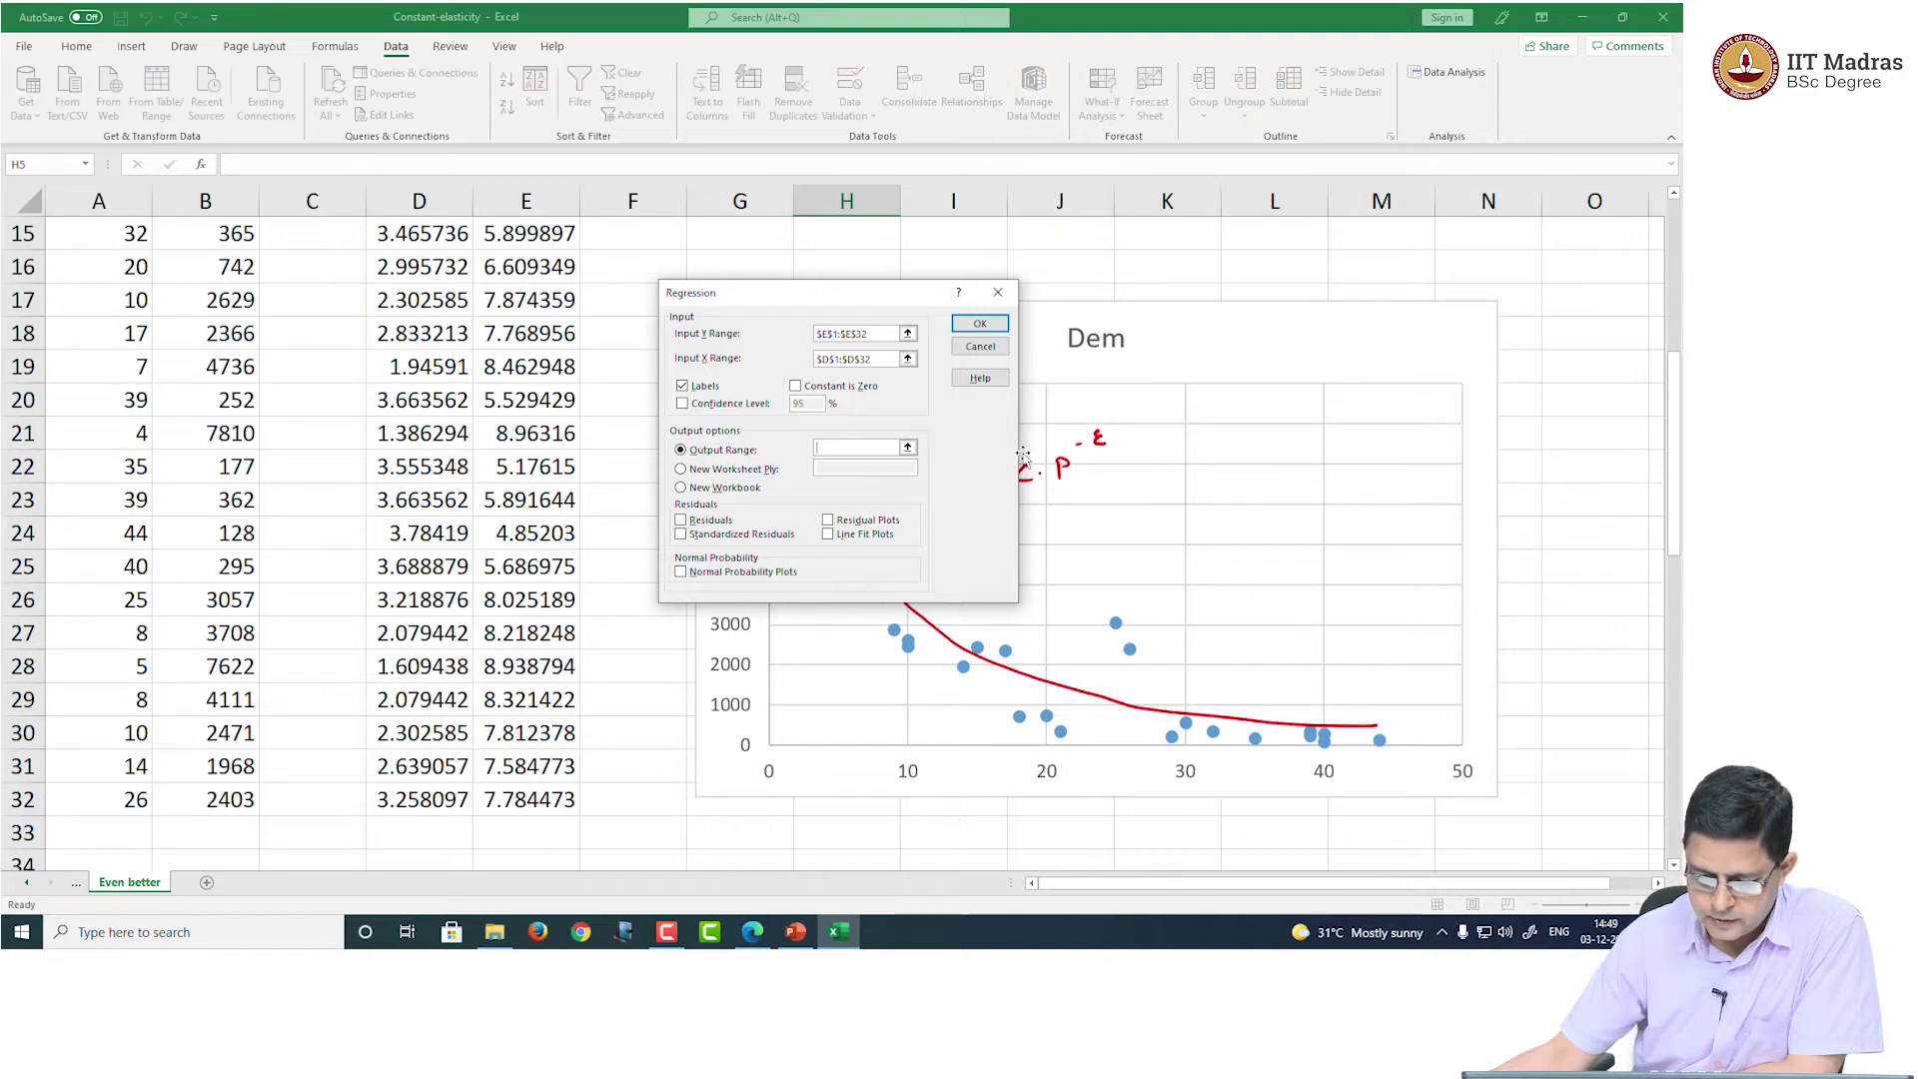
{"action": "left_click", "coordinate": [907, 448]}
{"action": "scroll", "coordinate": [1630, 441], "scroll_direction": "down", "scroll_amount": 3}
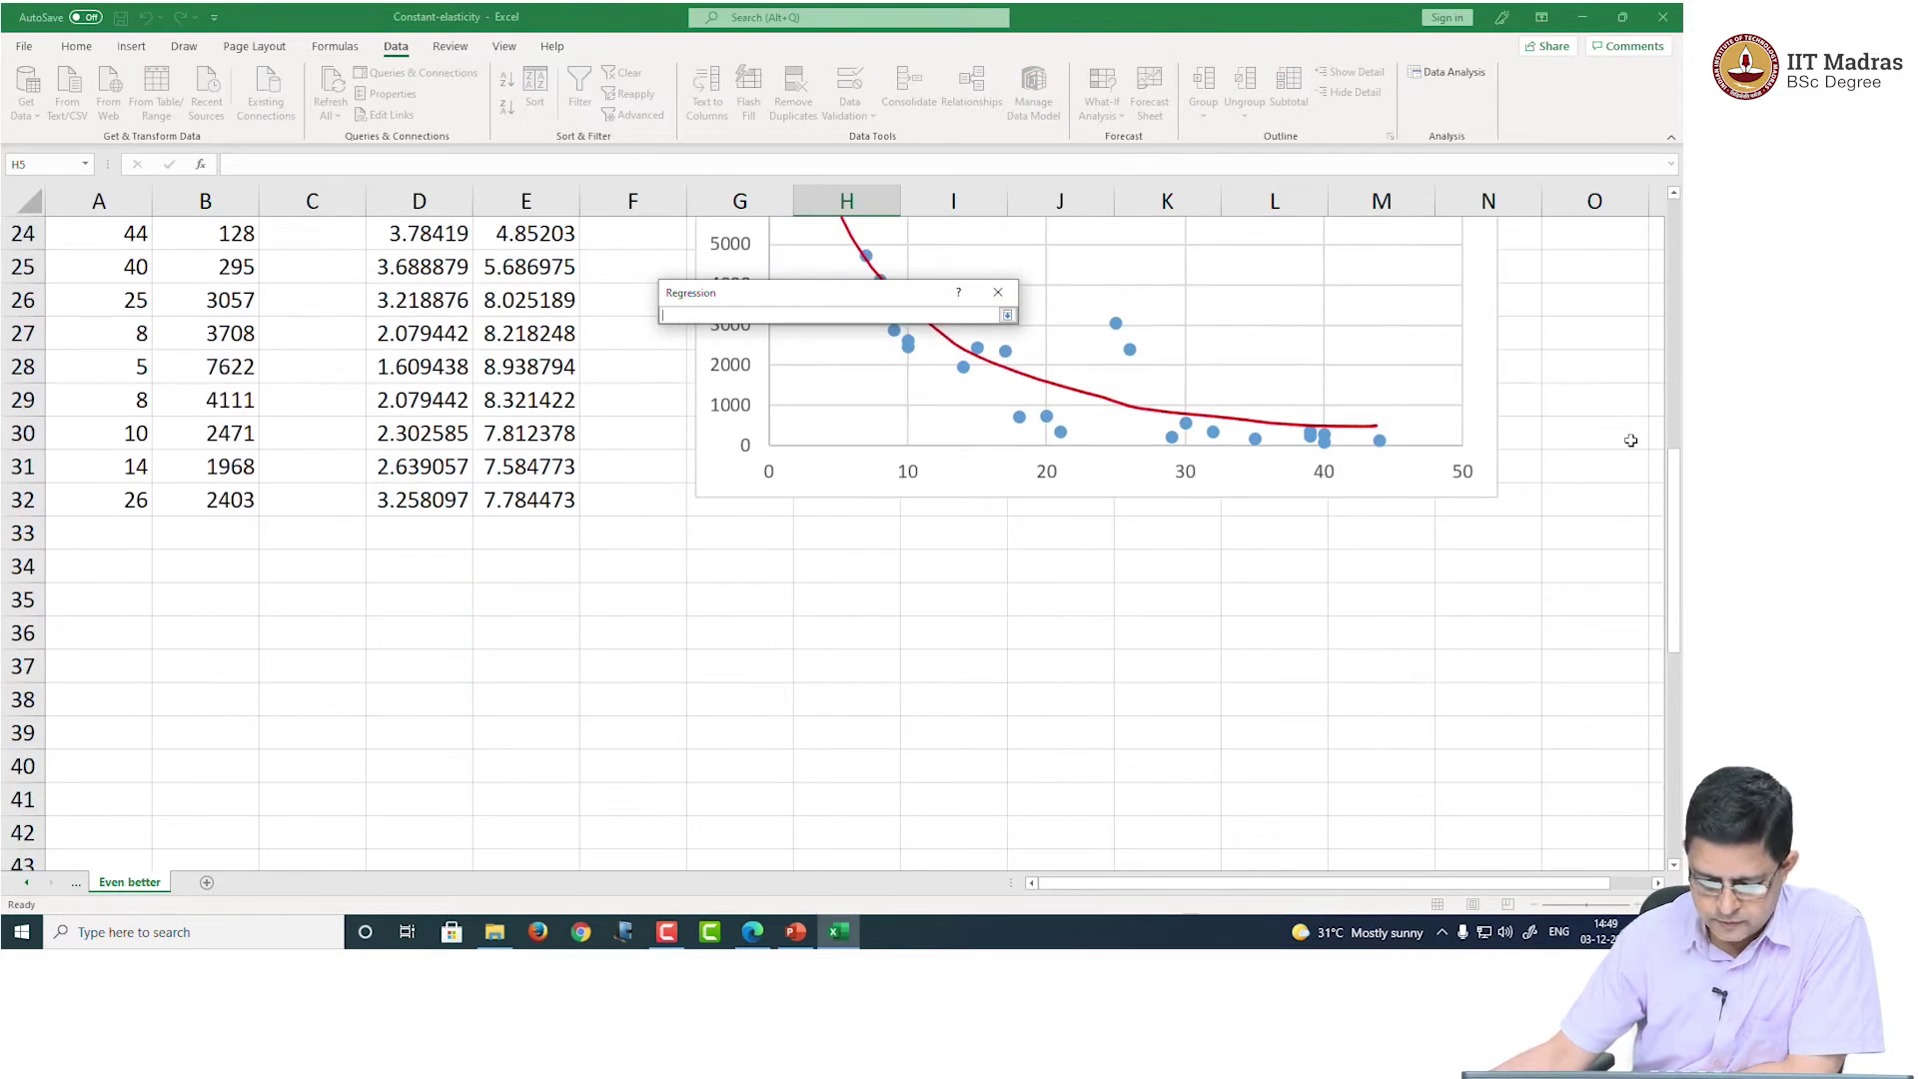
{"action": "scroll", "coordinate": [1631, 441], "scroll_direction": "down", "scroll_amount": 6}
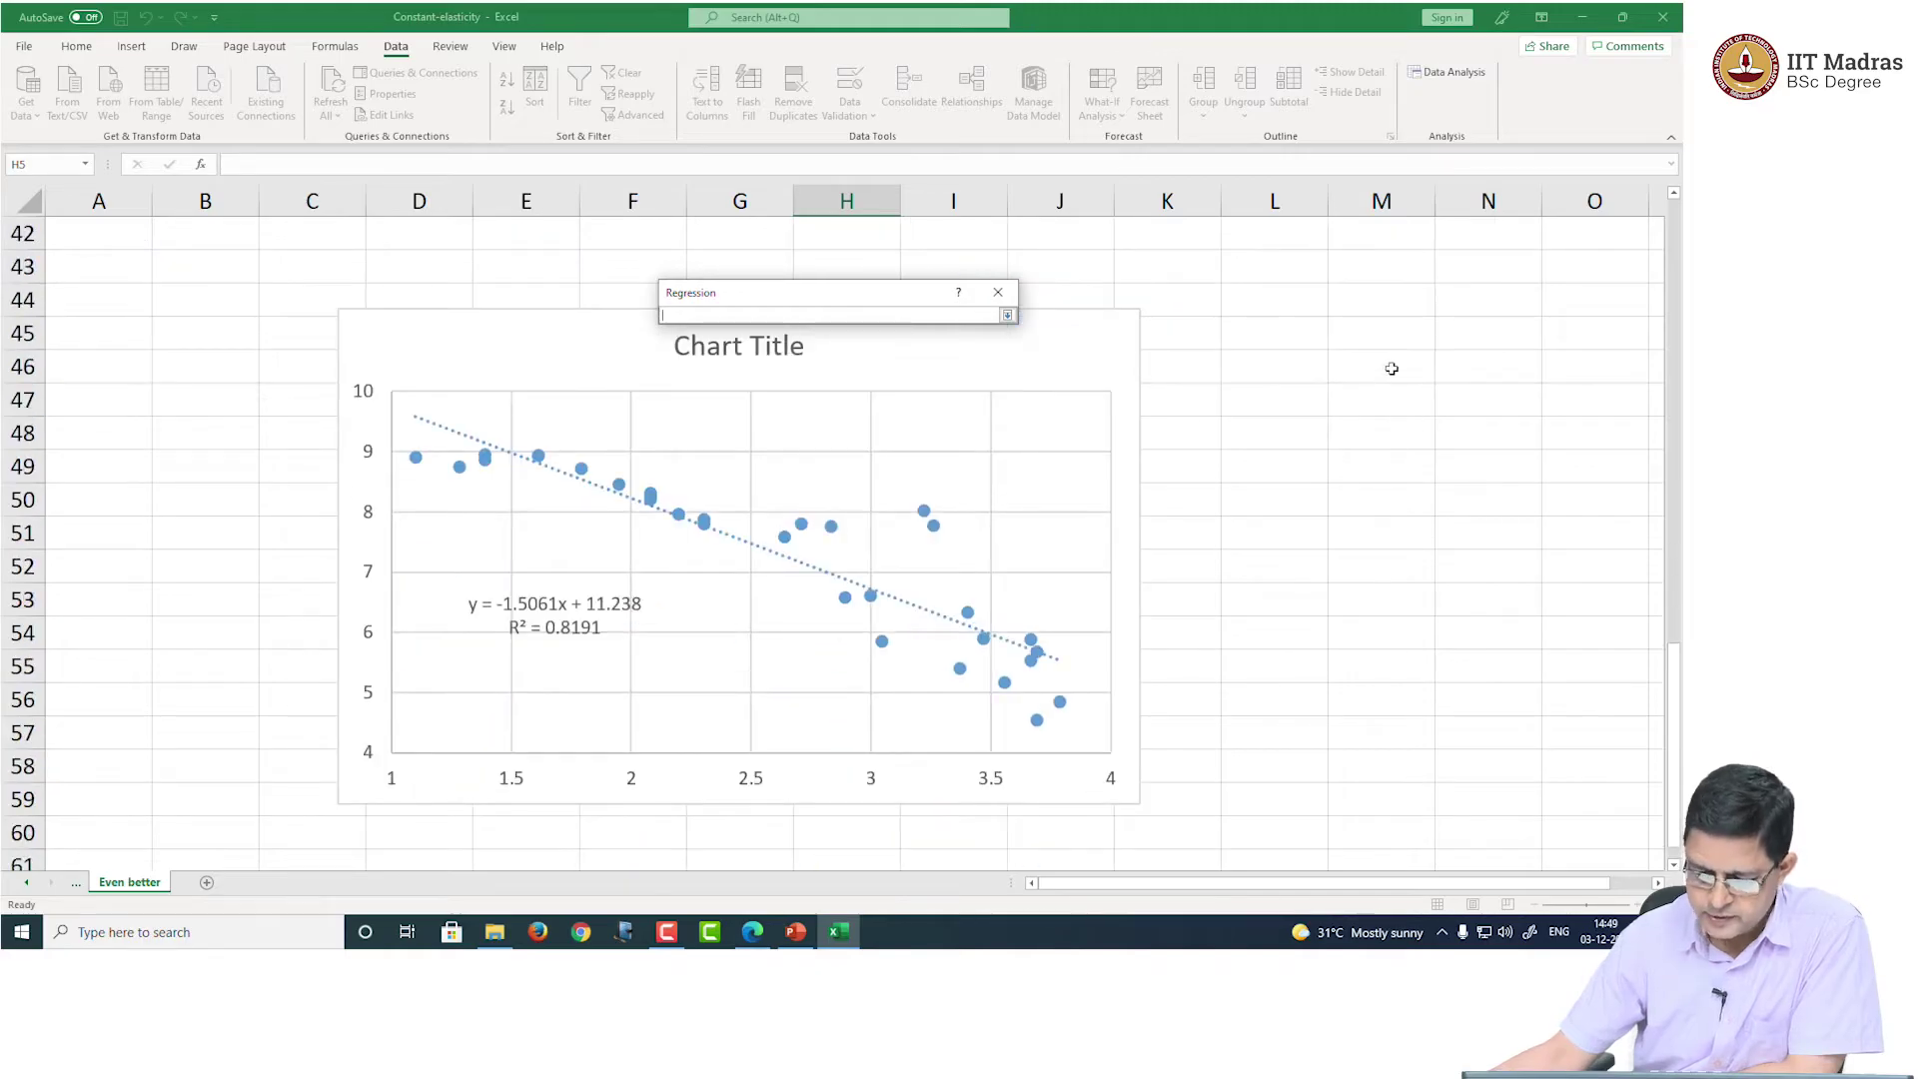
{"action": "left_click", "coordinate": [1364, 330]}
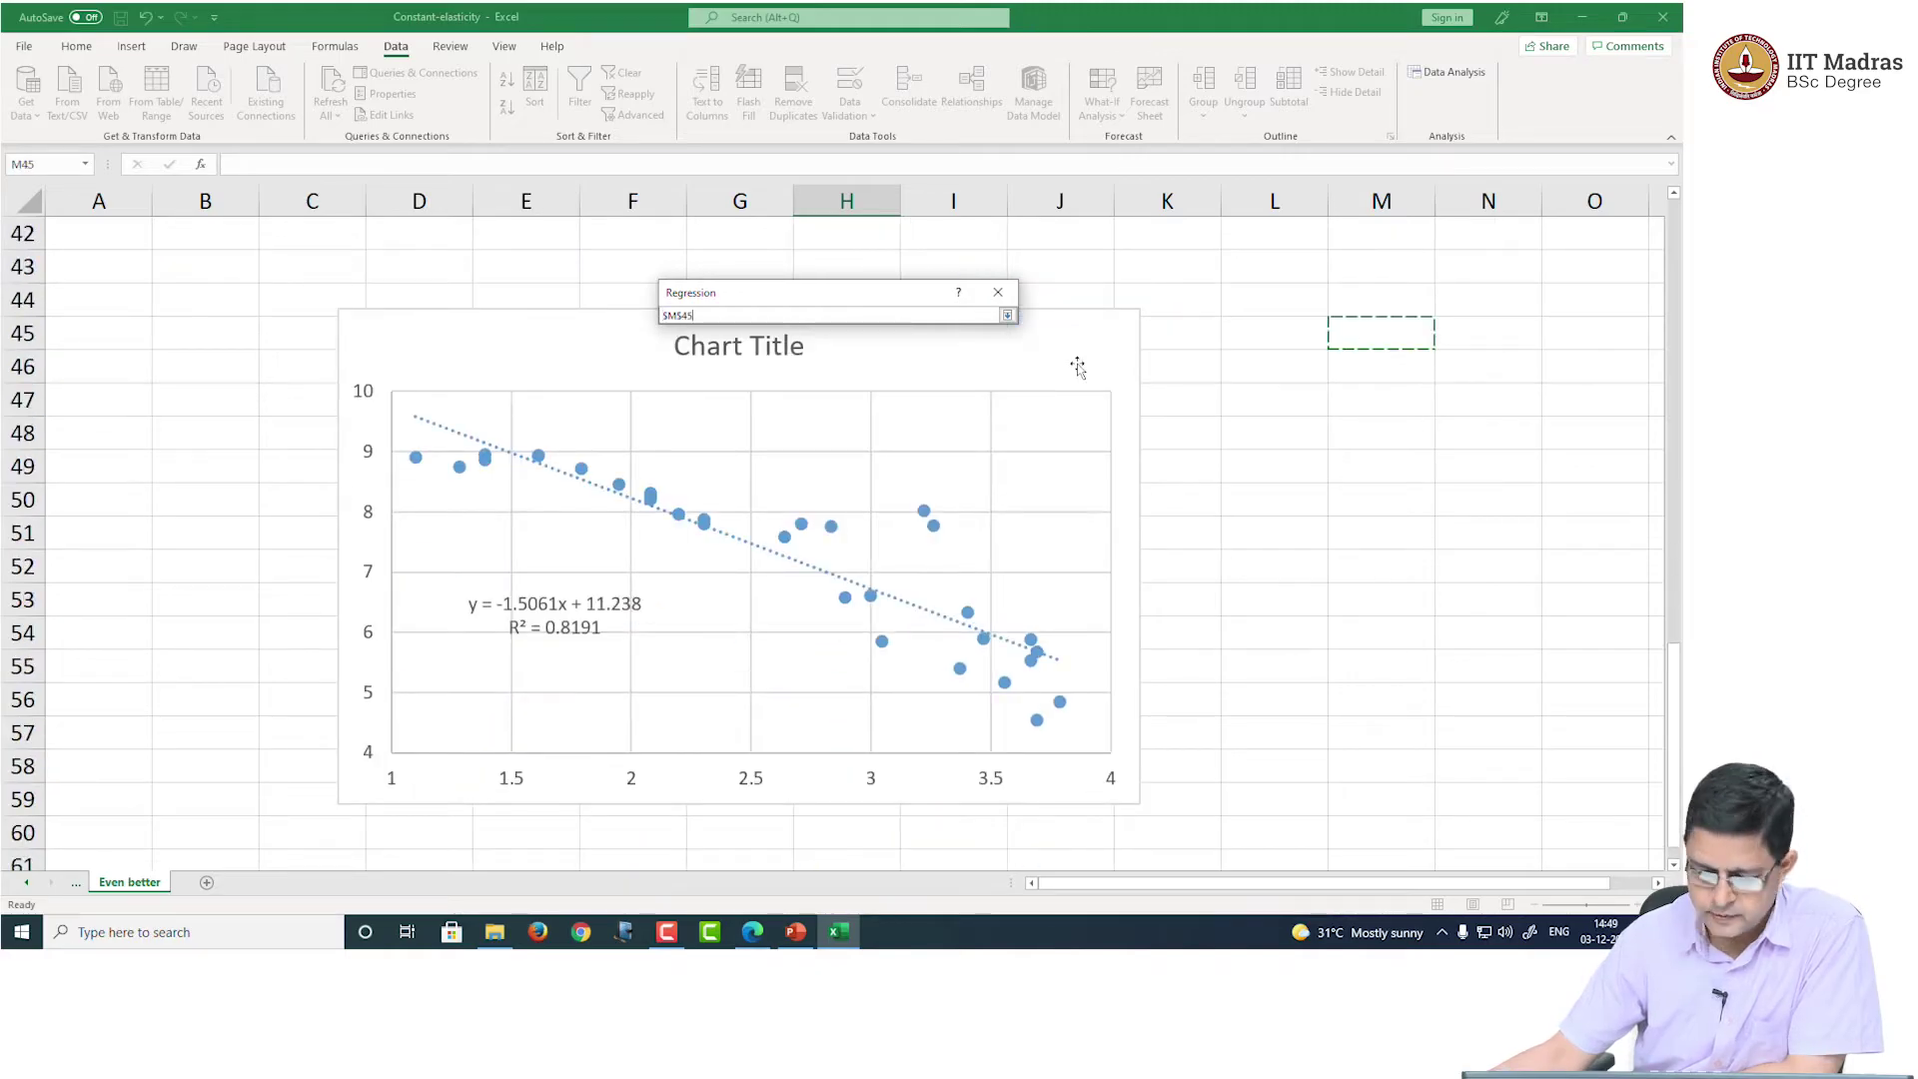
{"action": "left_click", "coordinate": [1008, 315]}
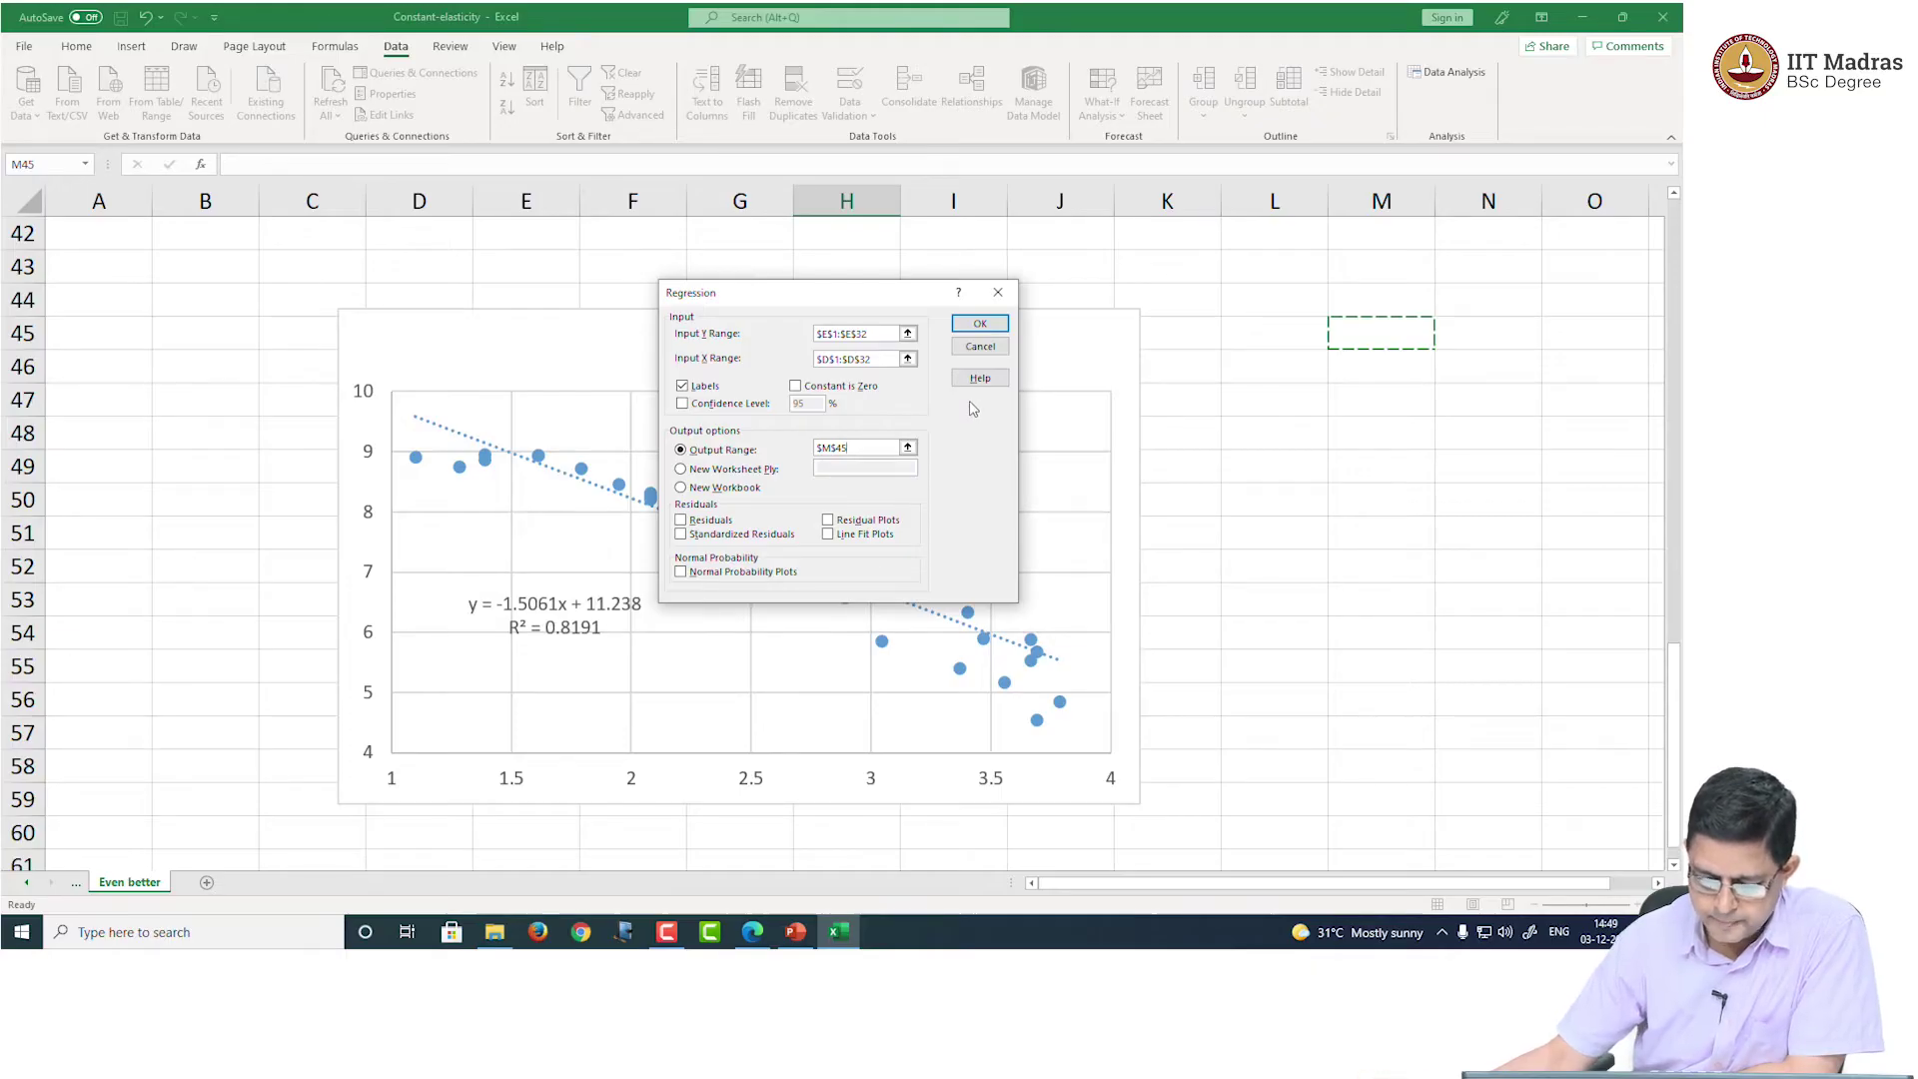
{"action": "left_click", "coordinate": [976, 325]}
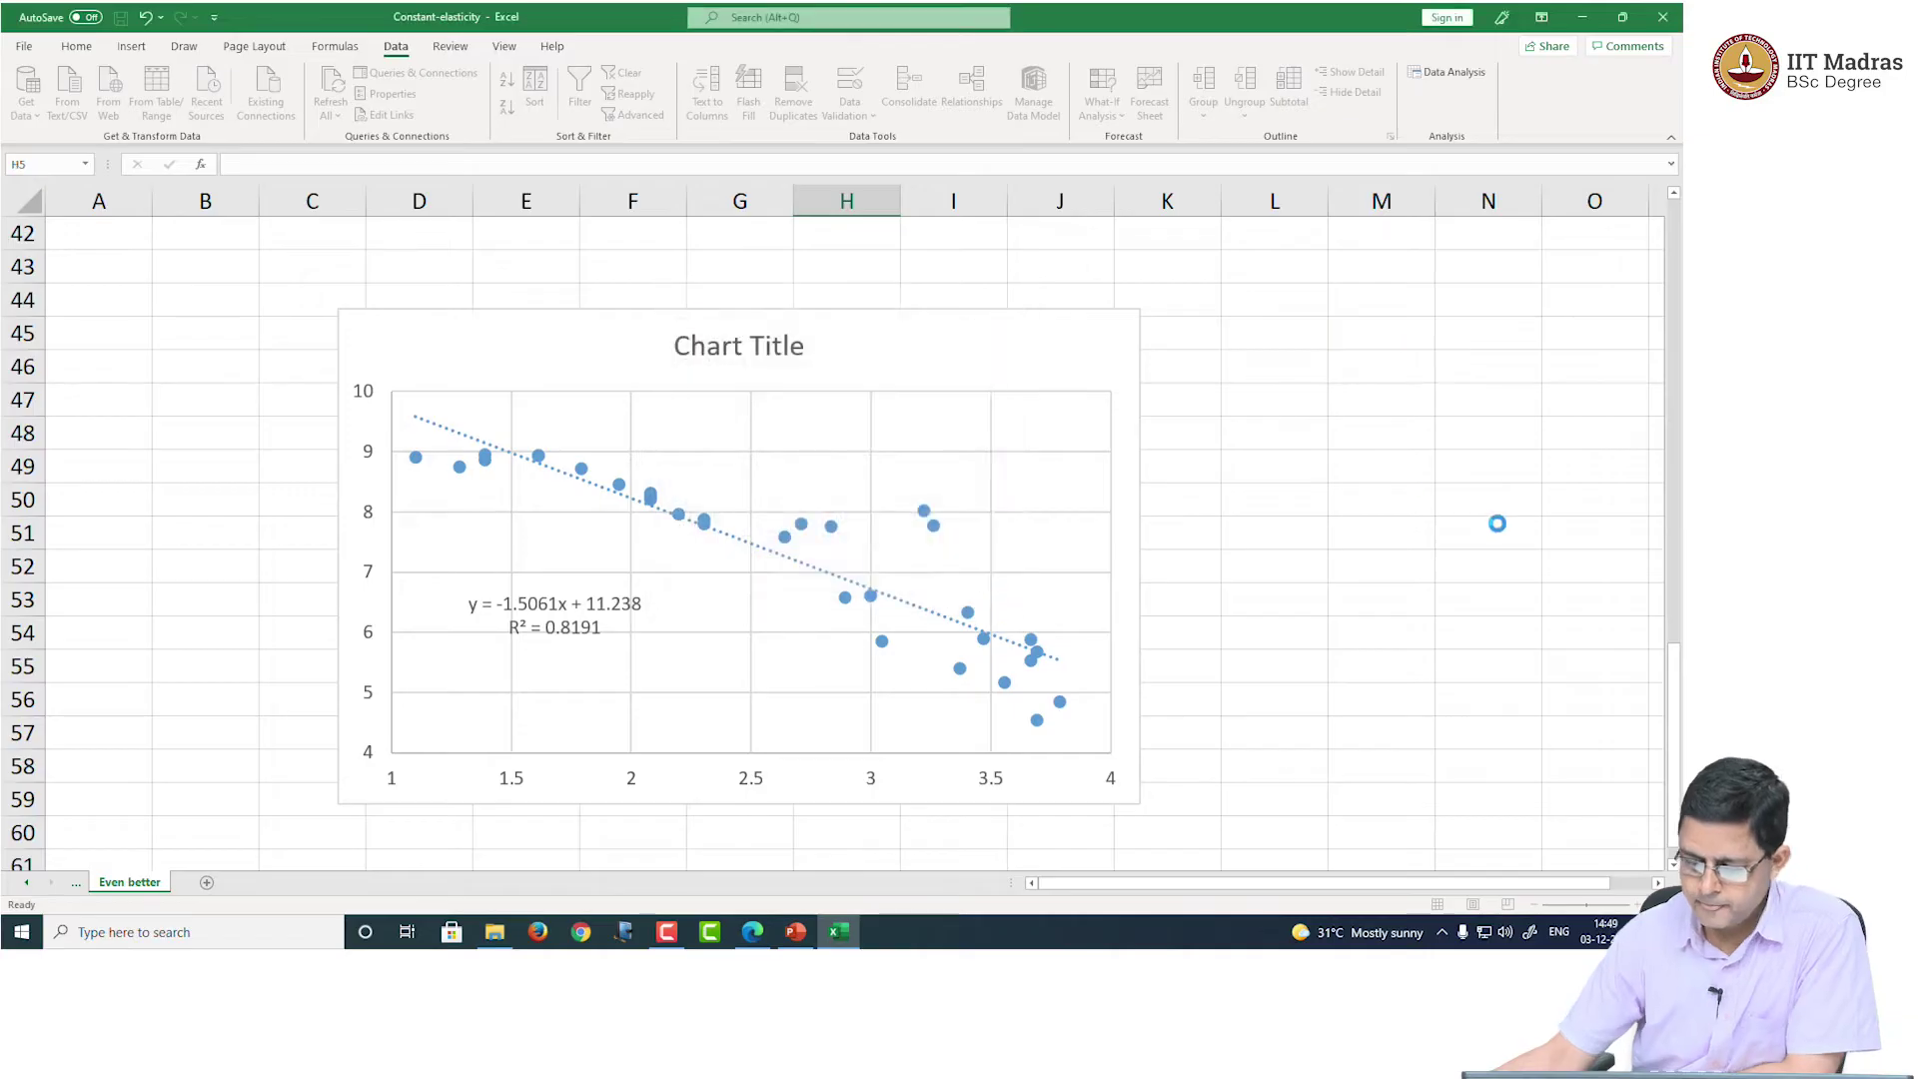
{"action": "left_click", "coordinate": [1211, 499]}
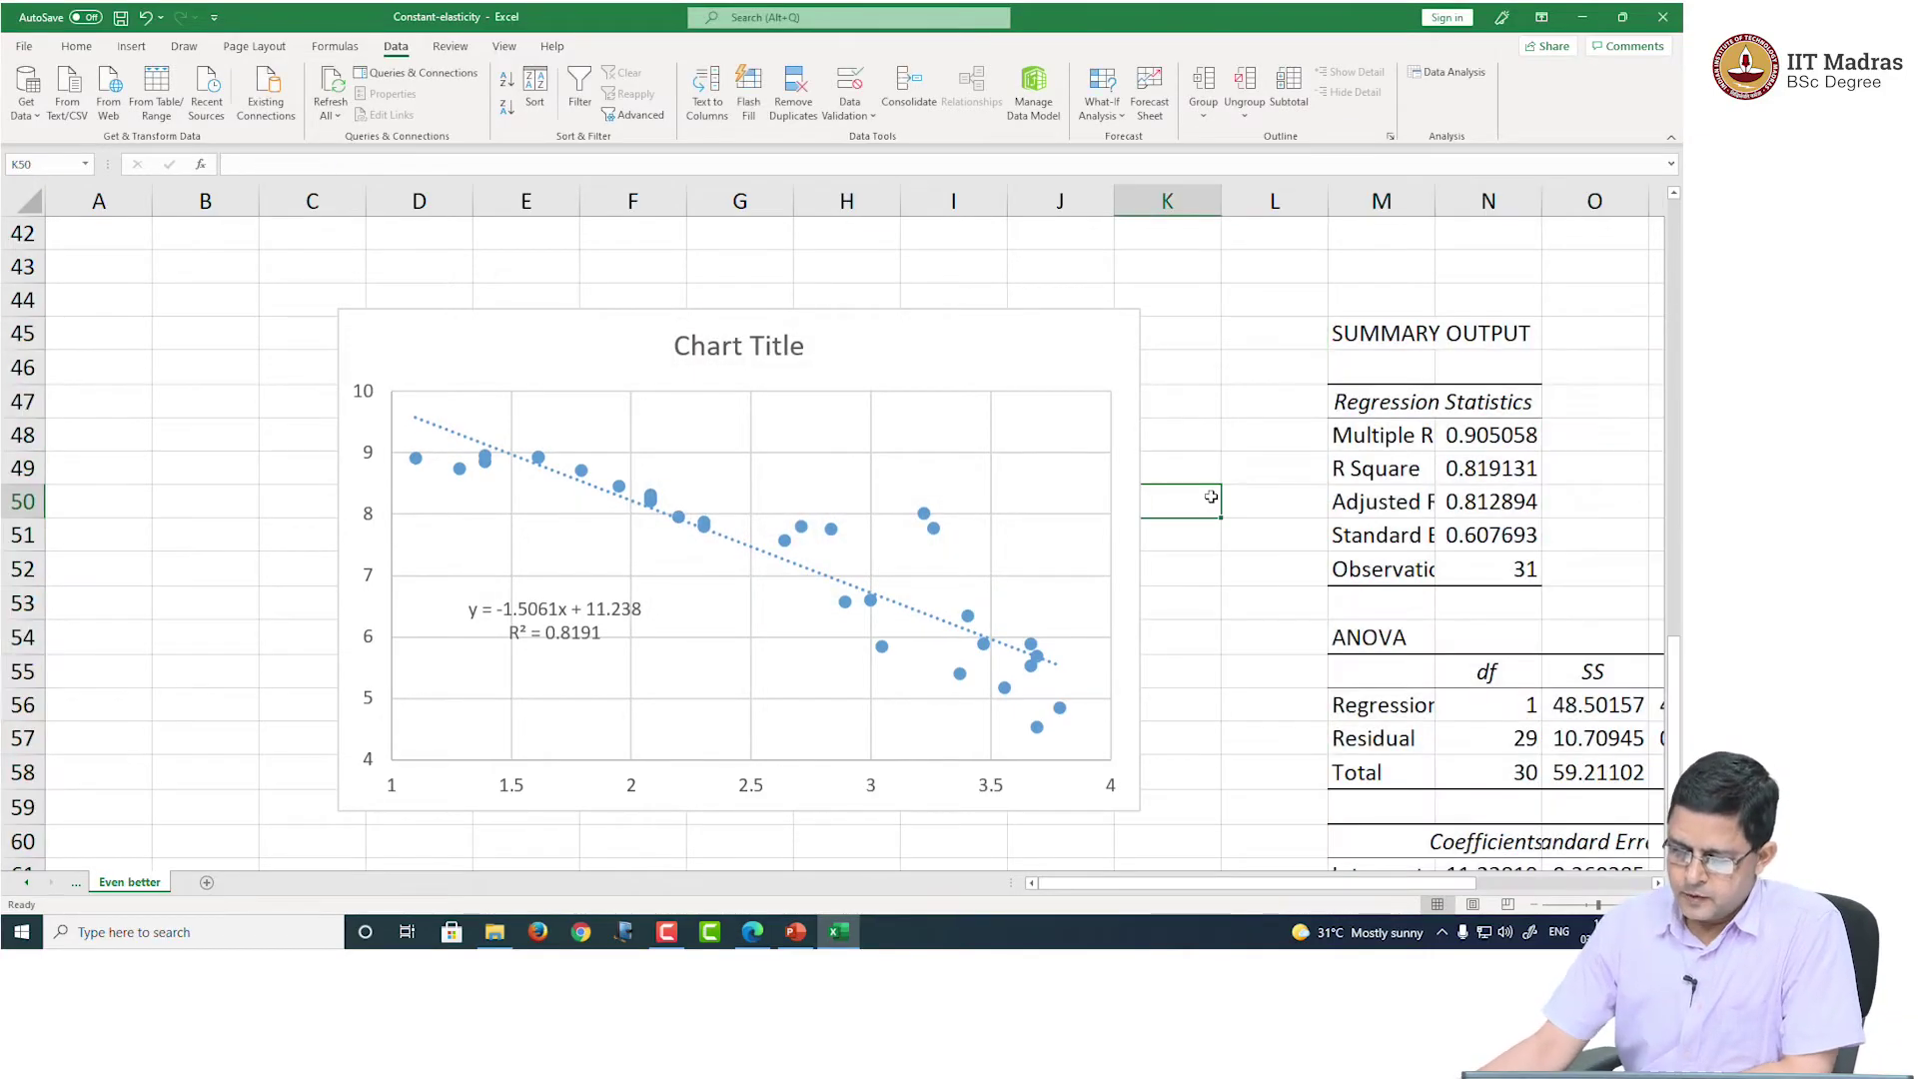
Step: Review the LN(P) and LN(Dem) column headers alongside the original Price and Dem headers
{"action": "scroll", "coordinate": [1210, 499], "scroll_direction": "up", "scroll_amount": 14}
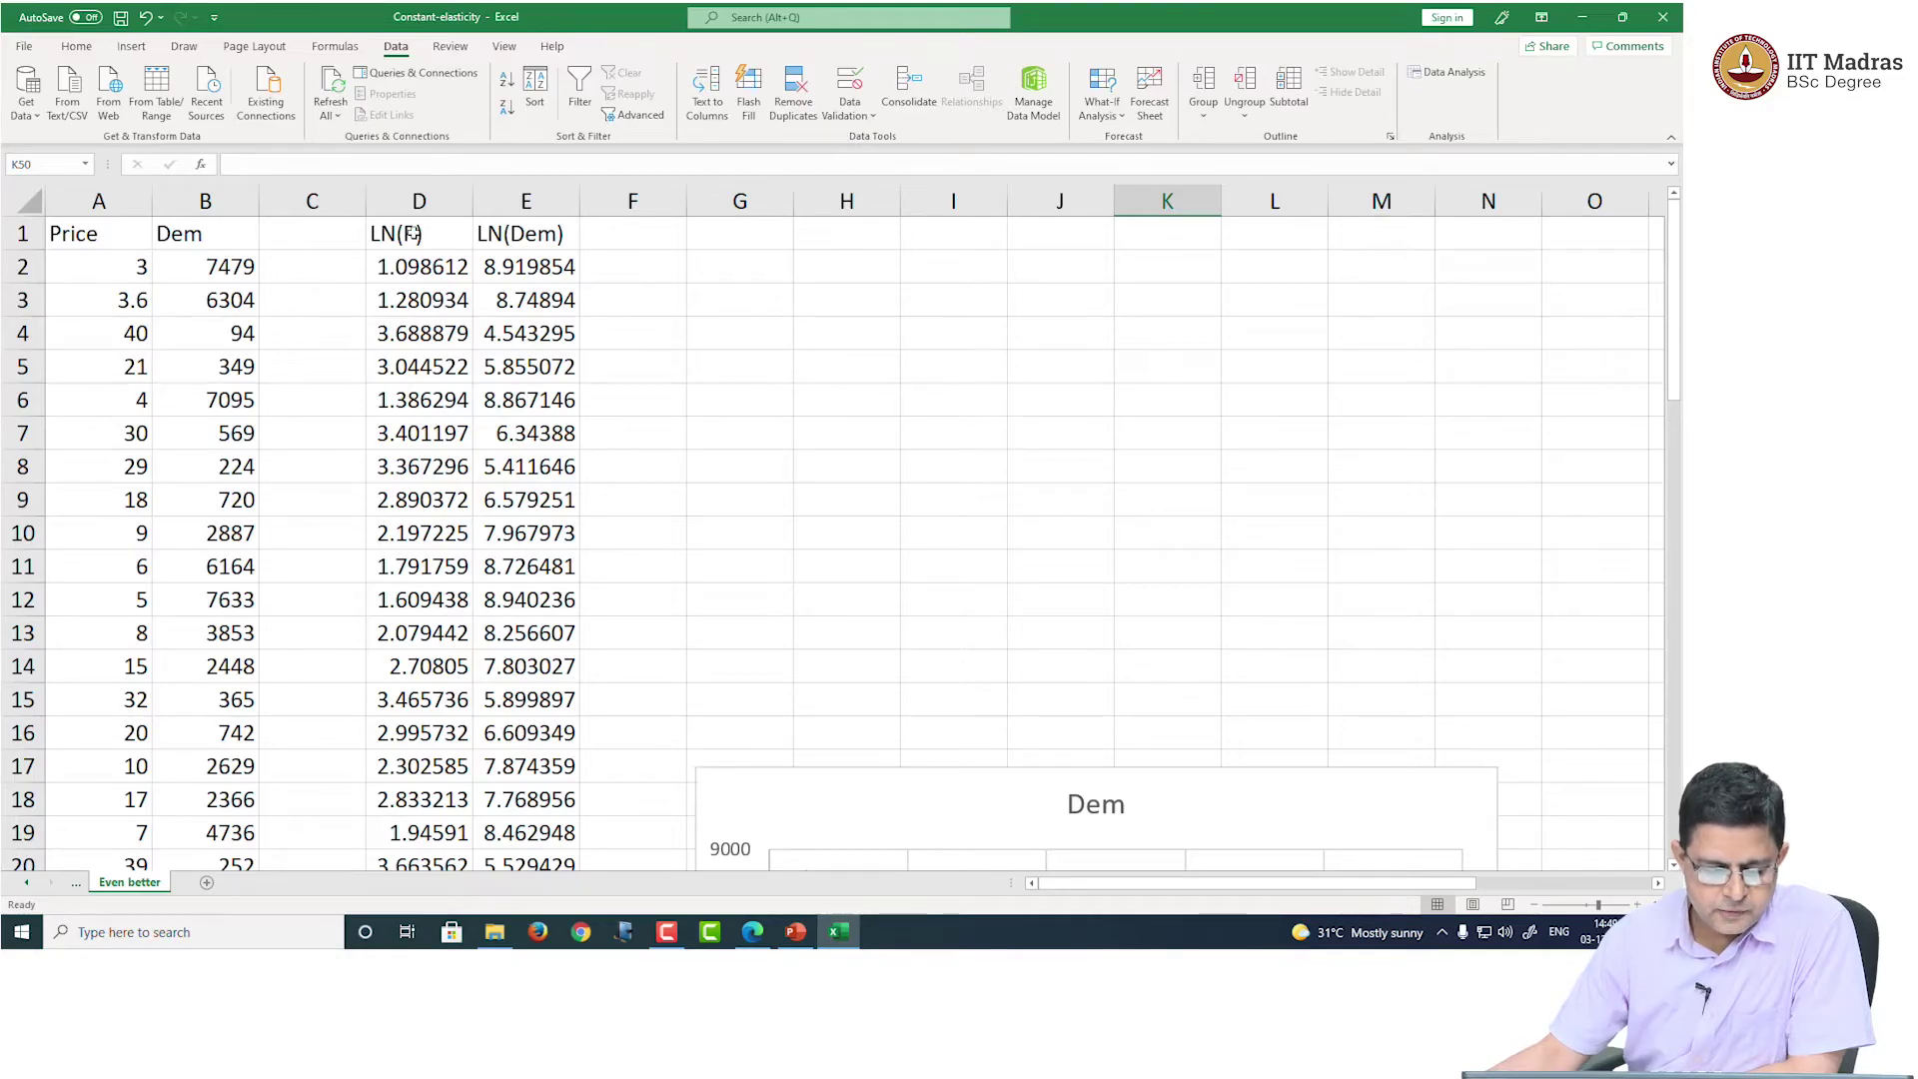
{"action": "left_click_drag", "start_coordinate": [418, 233], "coordinate": [502, 236]}
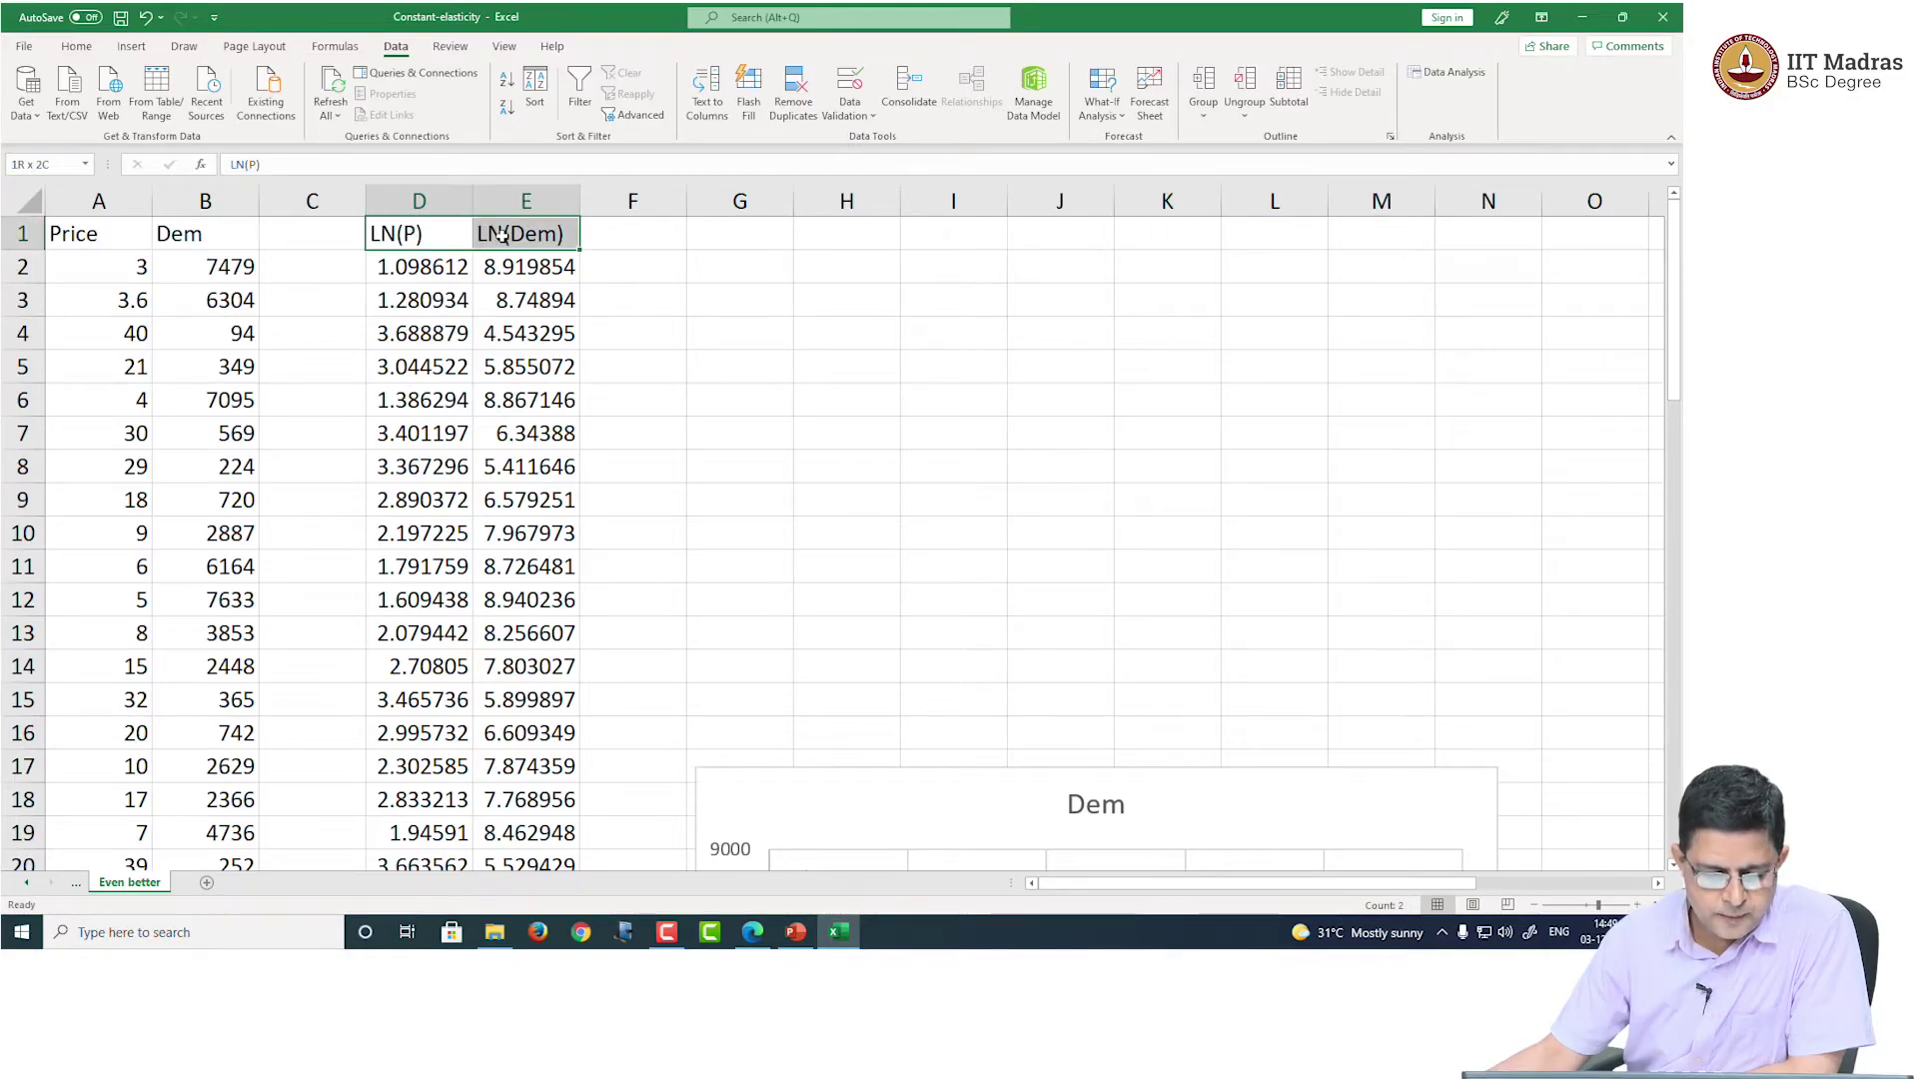
{"action": "left_click", "coordinate": [404, 234]}
{"action": "left_click", "coordinate": [526, 238]}
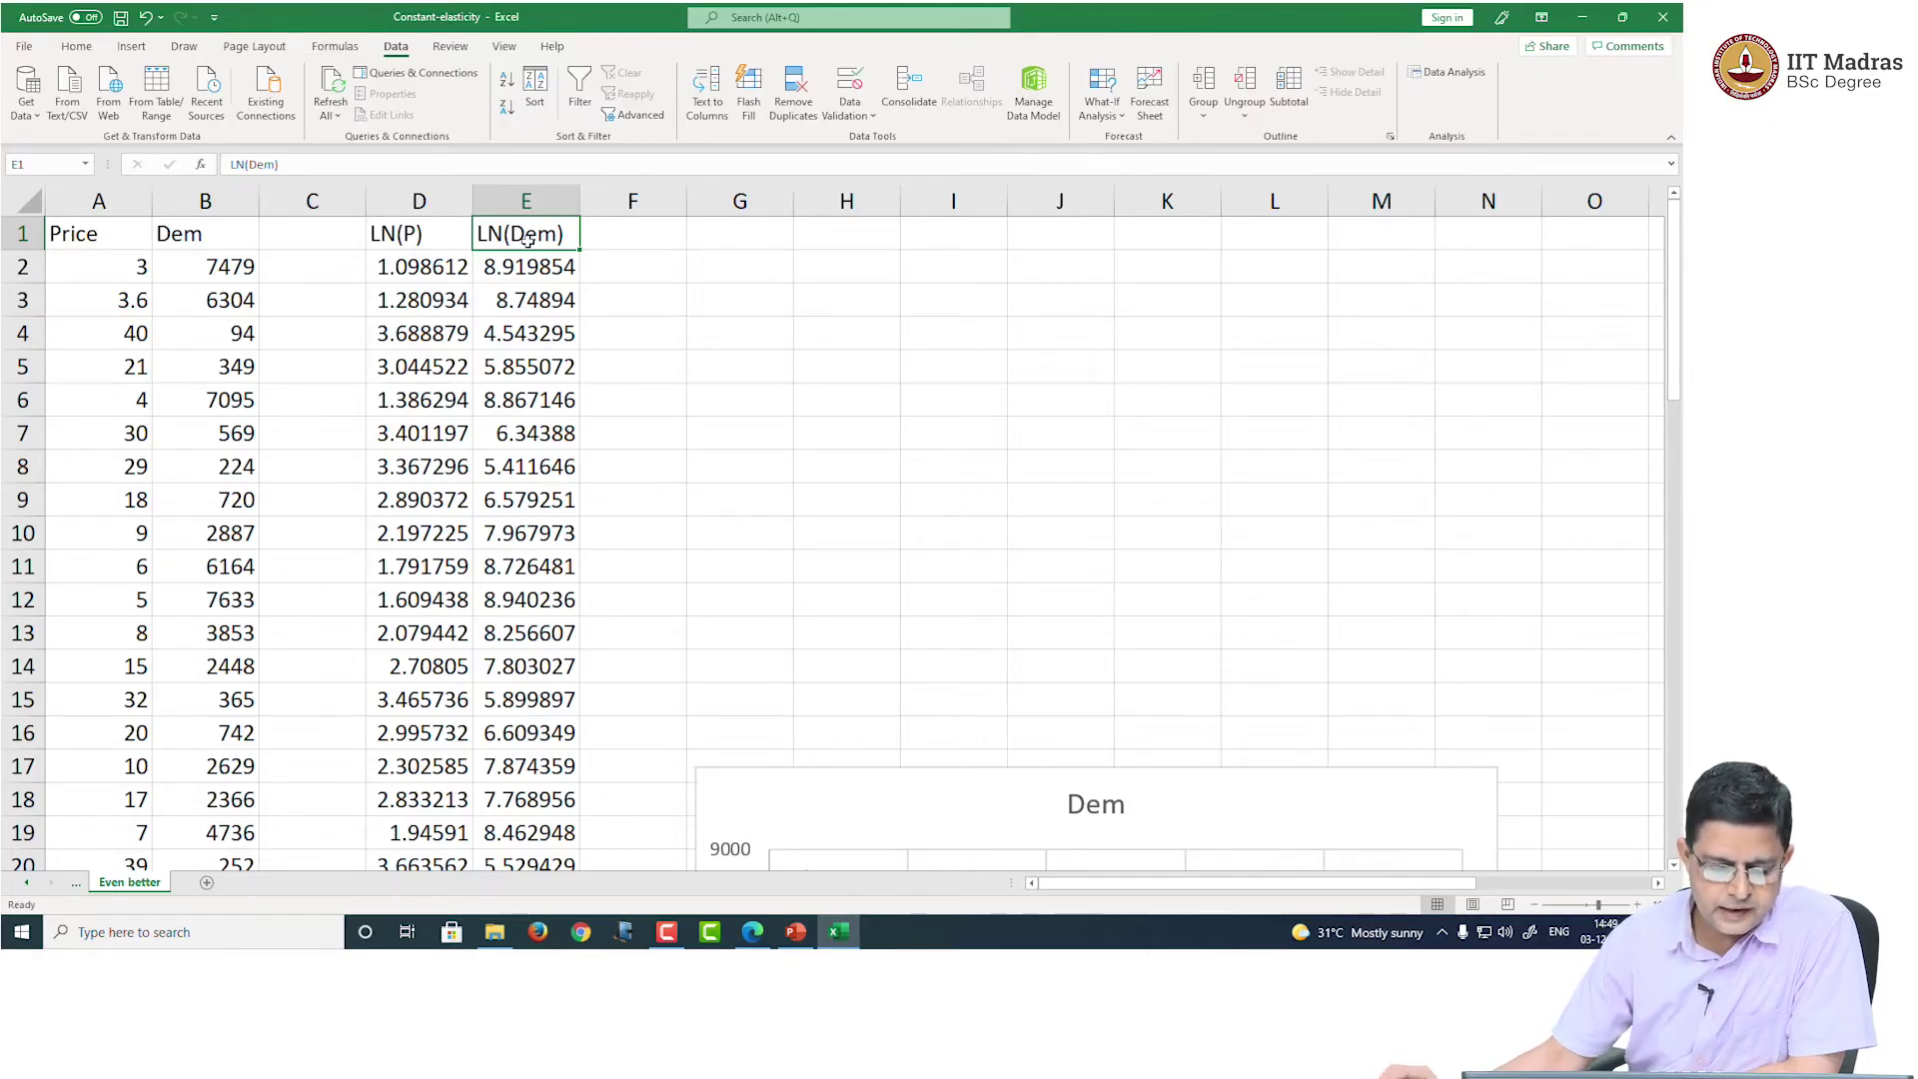
{"action": "left_click_drag", "start_coordinate": [80, 233], "coordinate": [190, 238]}
{"action": "left_click", "coordinate": [90, 235]}
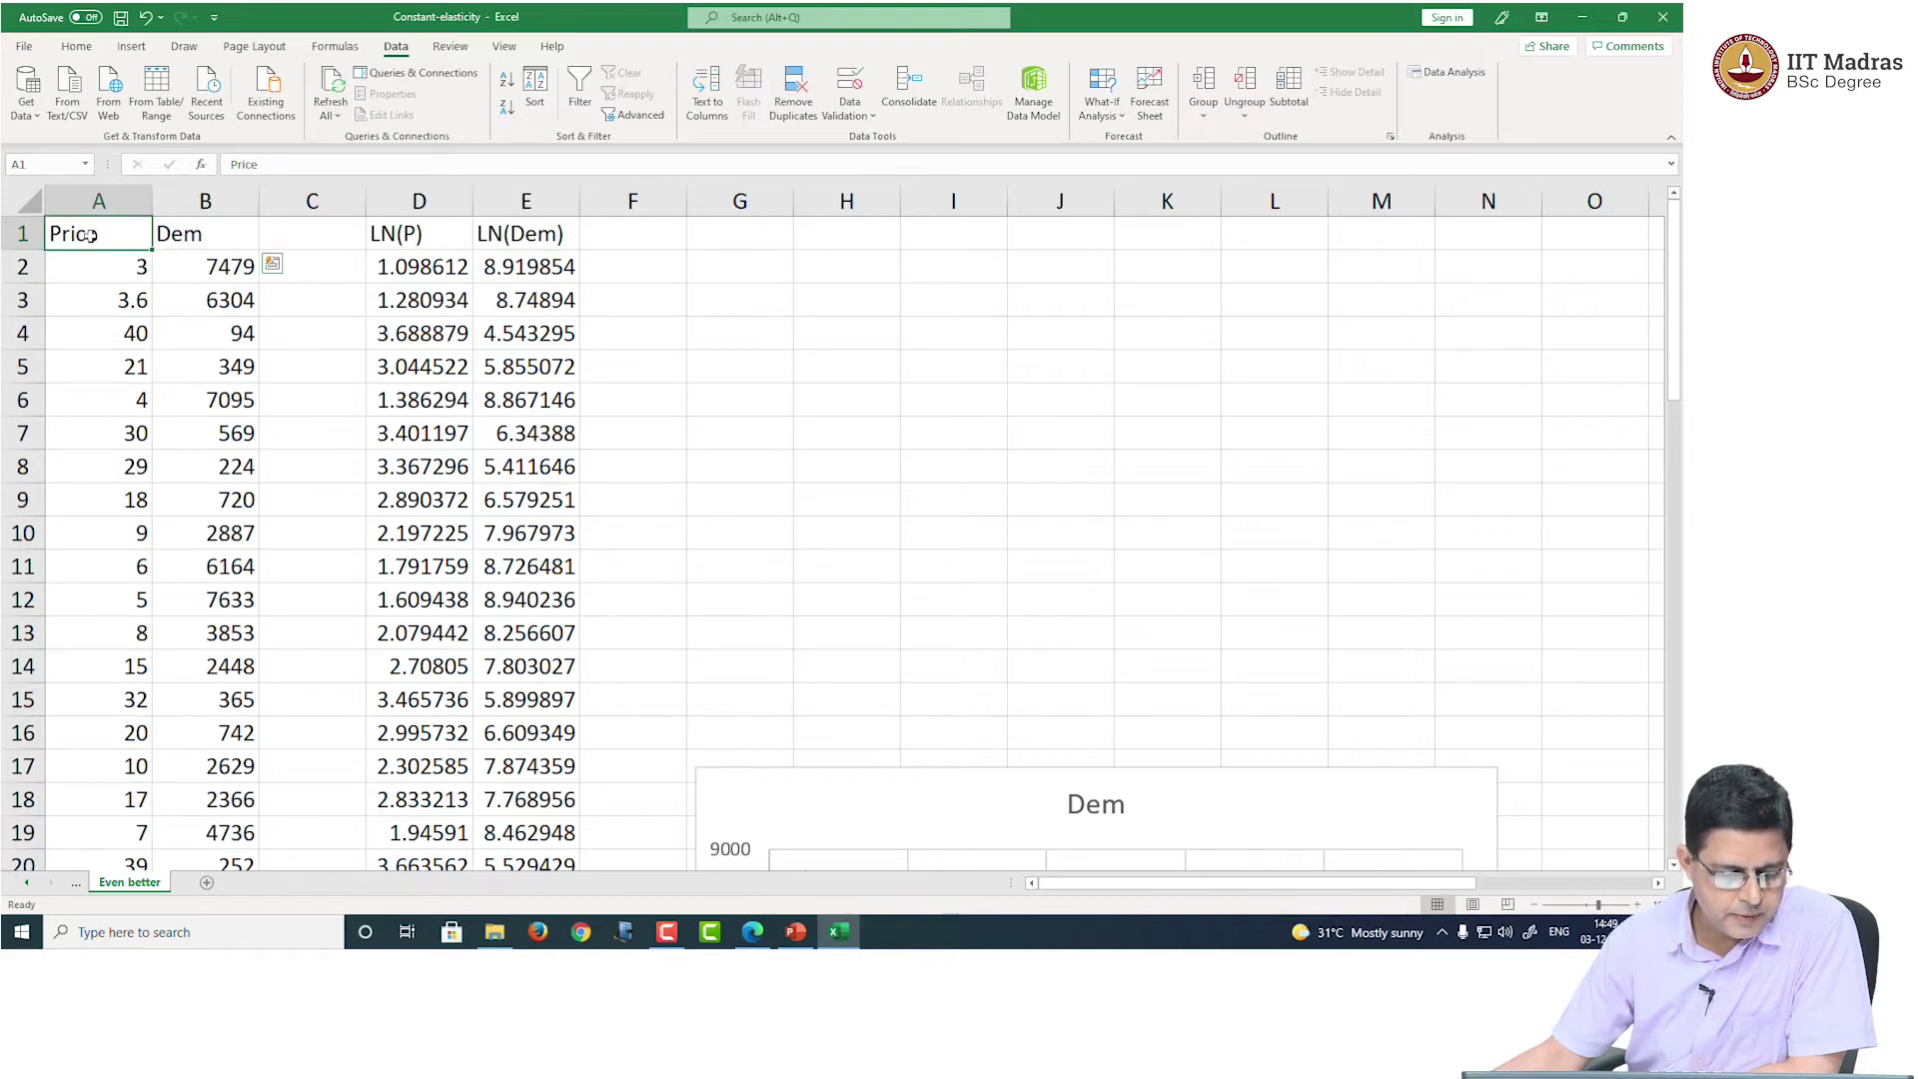
{"action": "left_click", "coordinate": [195, 238]}
Step: Widen column M to fit the labels of the regression's summary output
{"action": "scroll", "coordinate": [850, 474], "scroll_direction": "down", "scroll_amount": 5}
{"action": "scroll", "coordinate": [850, 474], "scroll_direction": "down", "scroll_amount": 13}
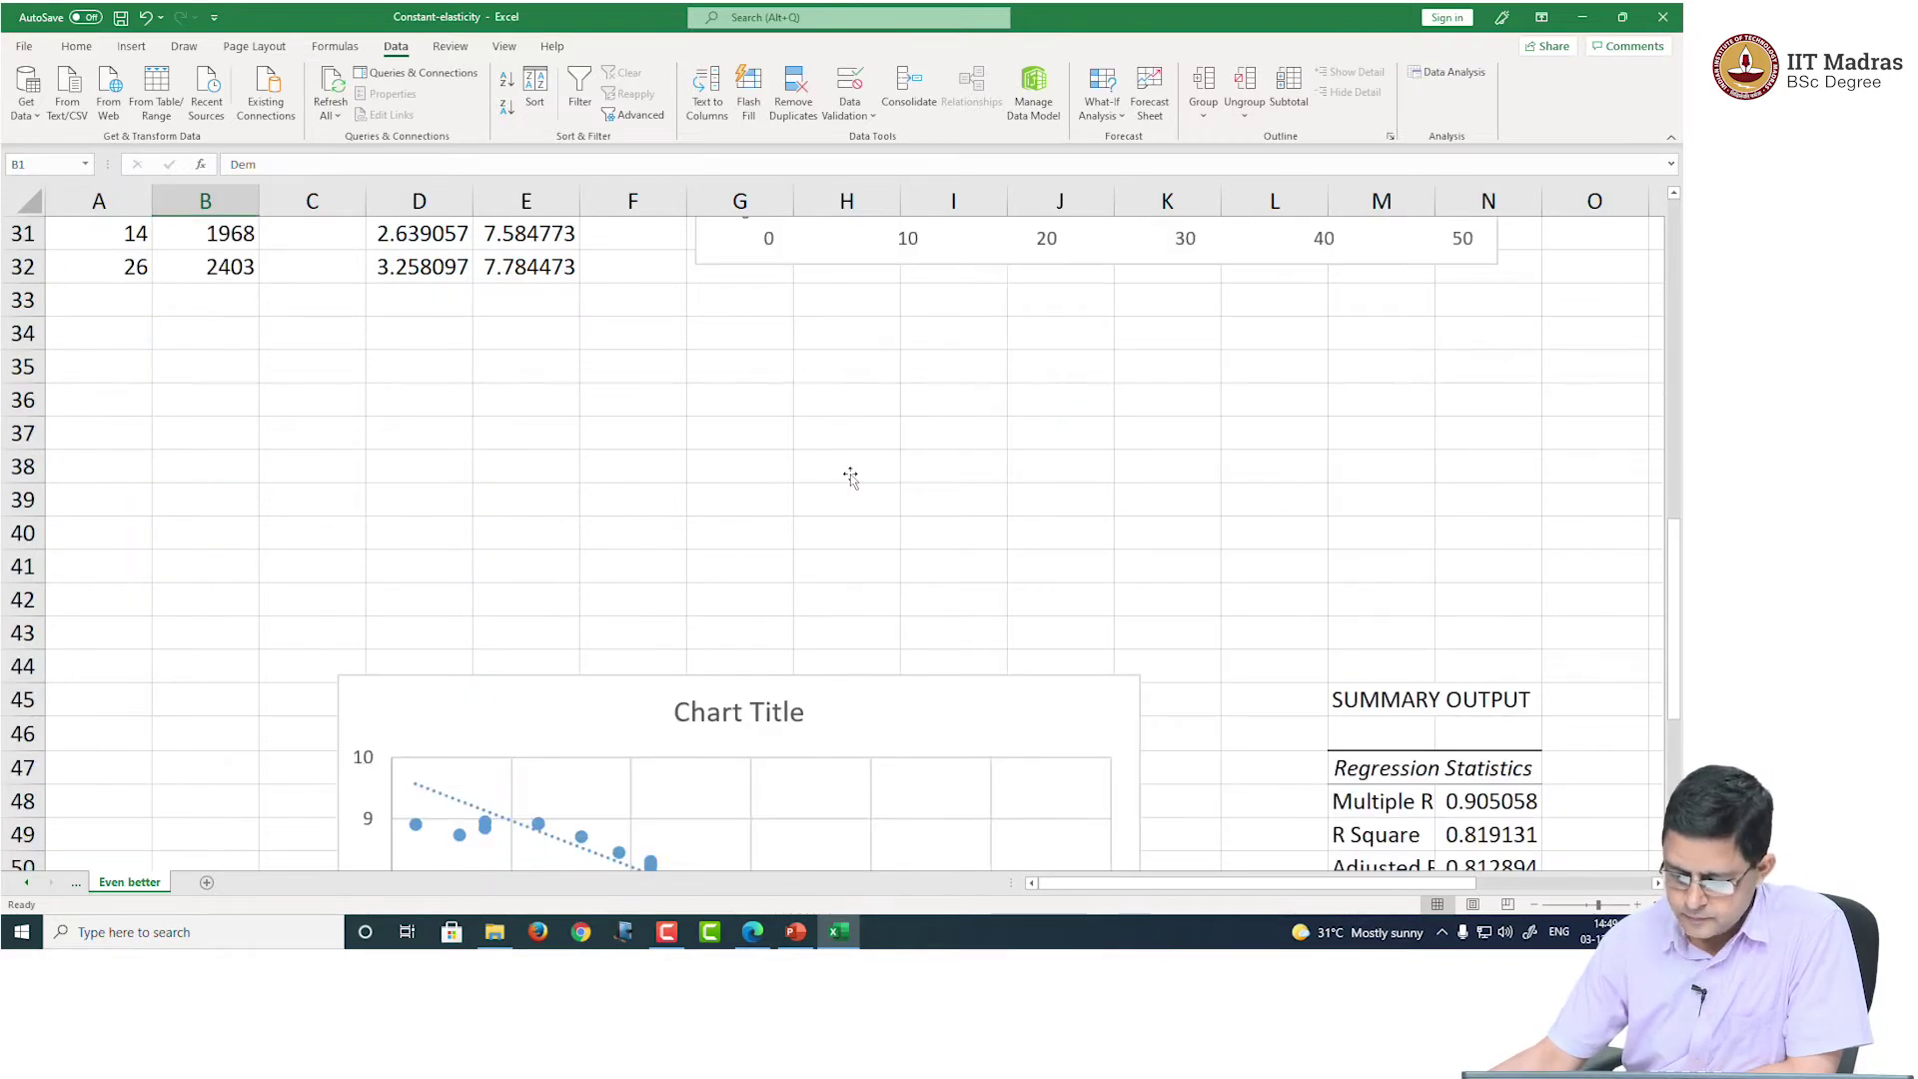
{"action": "scroll", "coordinate": [863, 477], "scroll_direction": "up", "scroll_amount": 2}
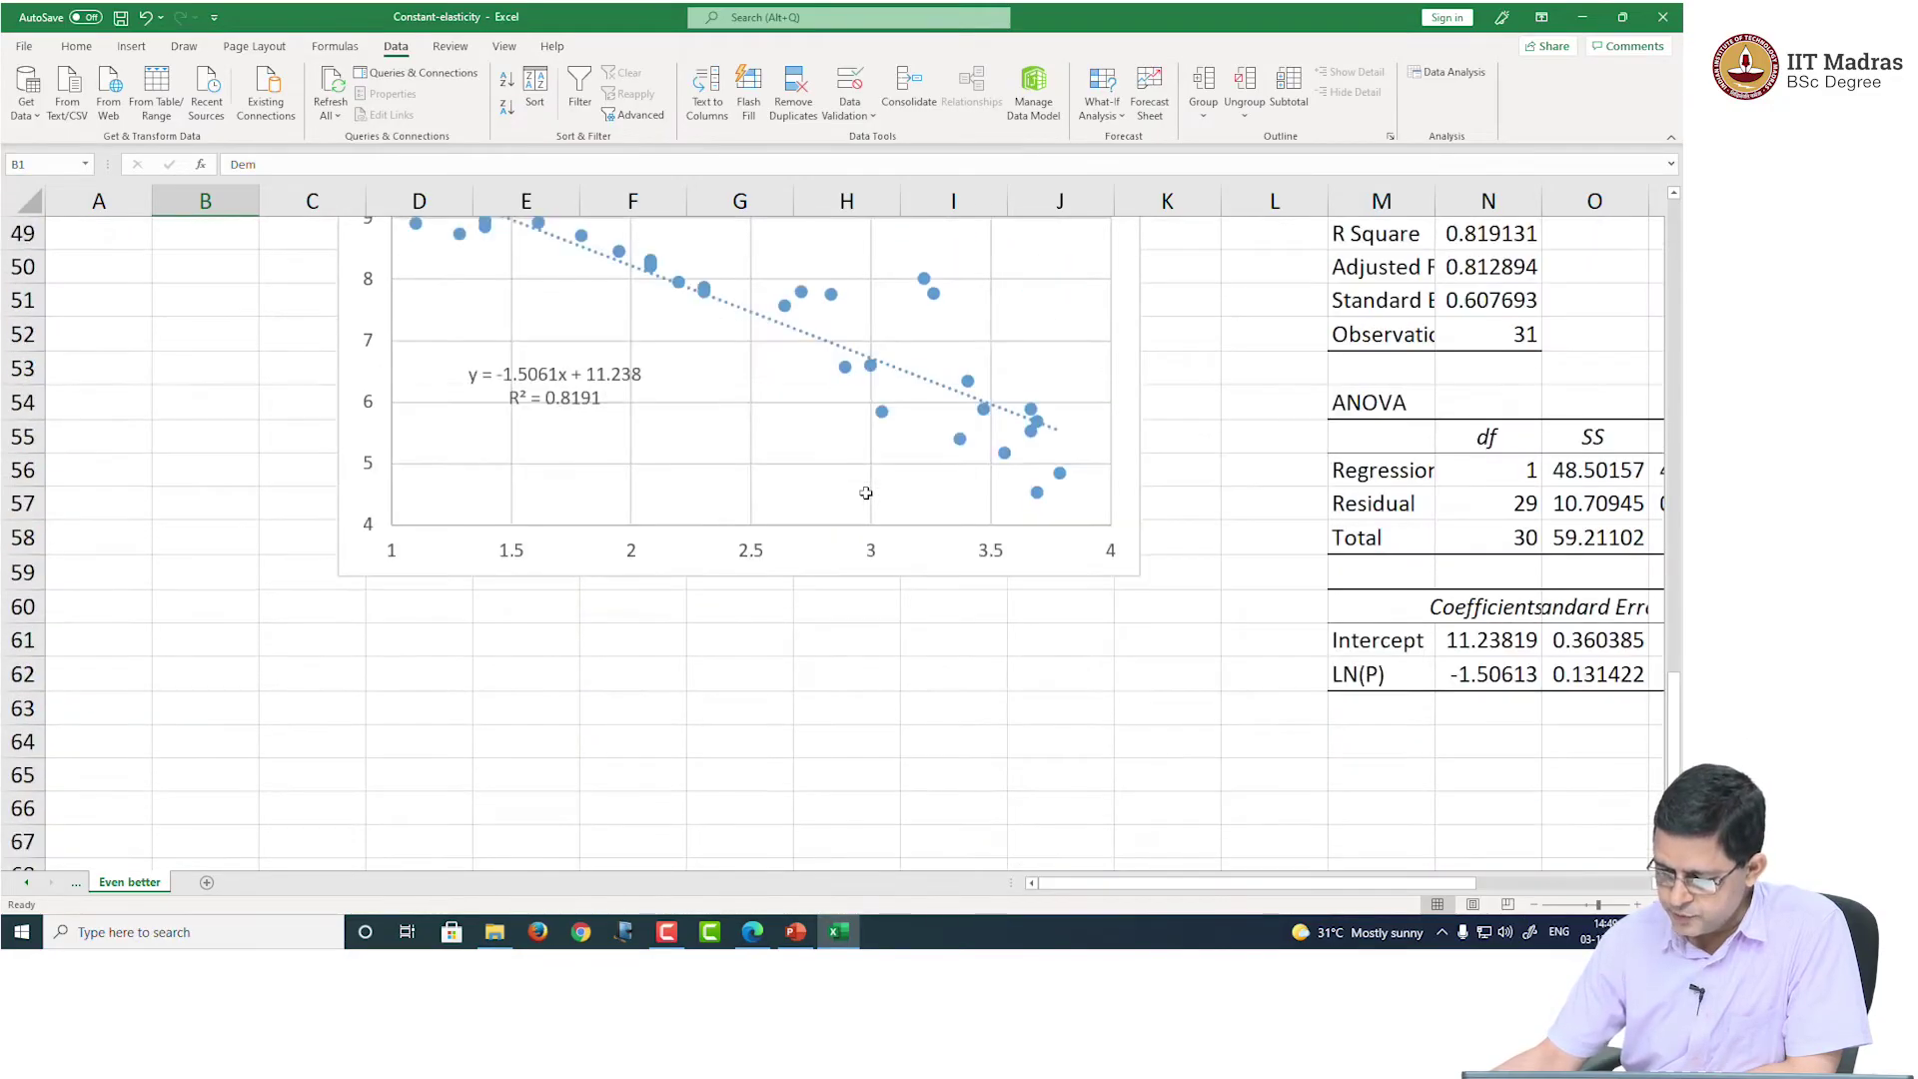
{"action": "left_click_drag", "start_coordinate": [1279, 885], "coordinate": [1457, 887]}
{"action": "scroll", "coordinate": [1042, 364], "scroll_direction": "up", "scroll_amount": 3}
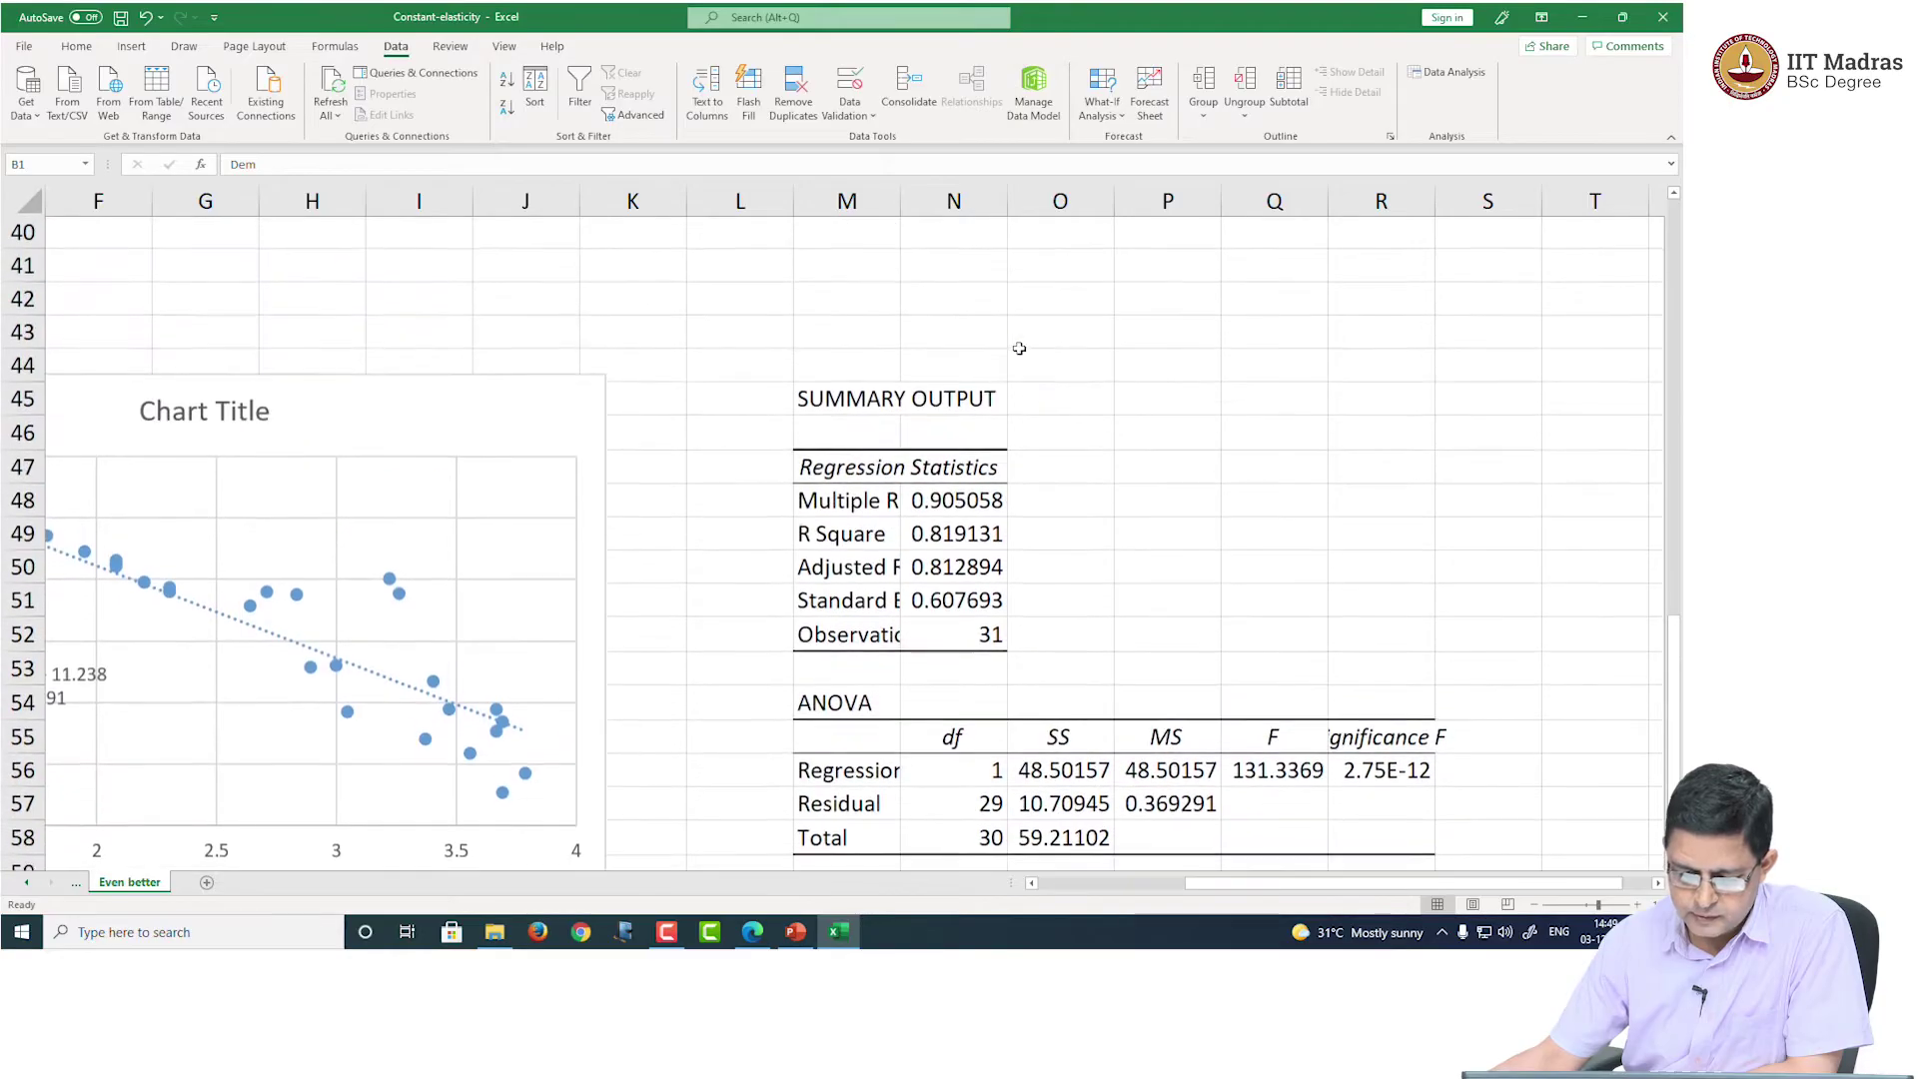
{"action": "double_click", "coordinate": [900, 200]}
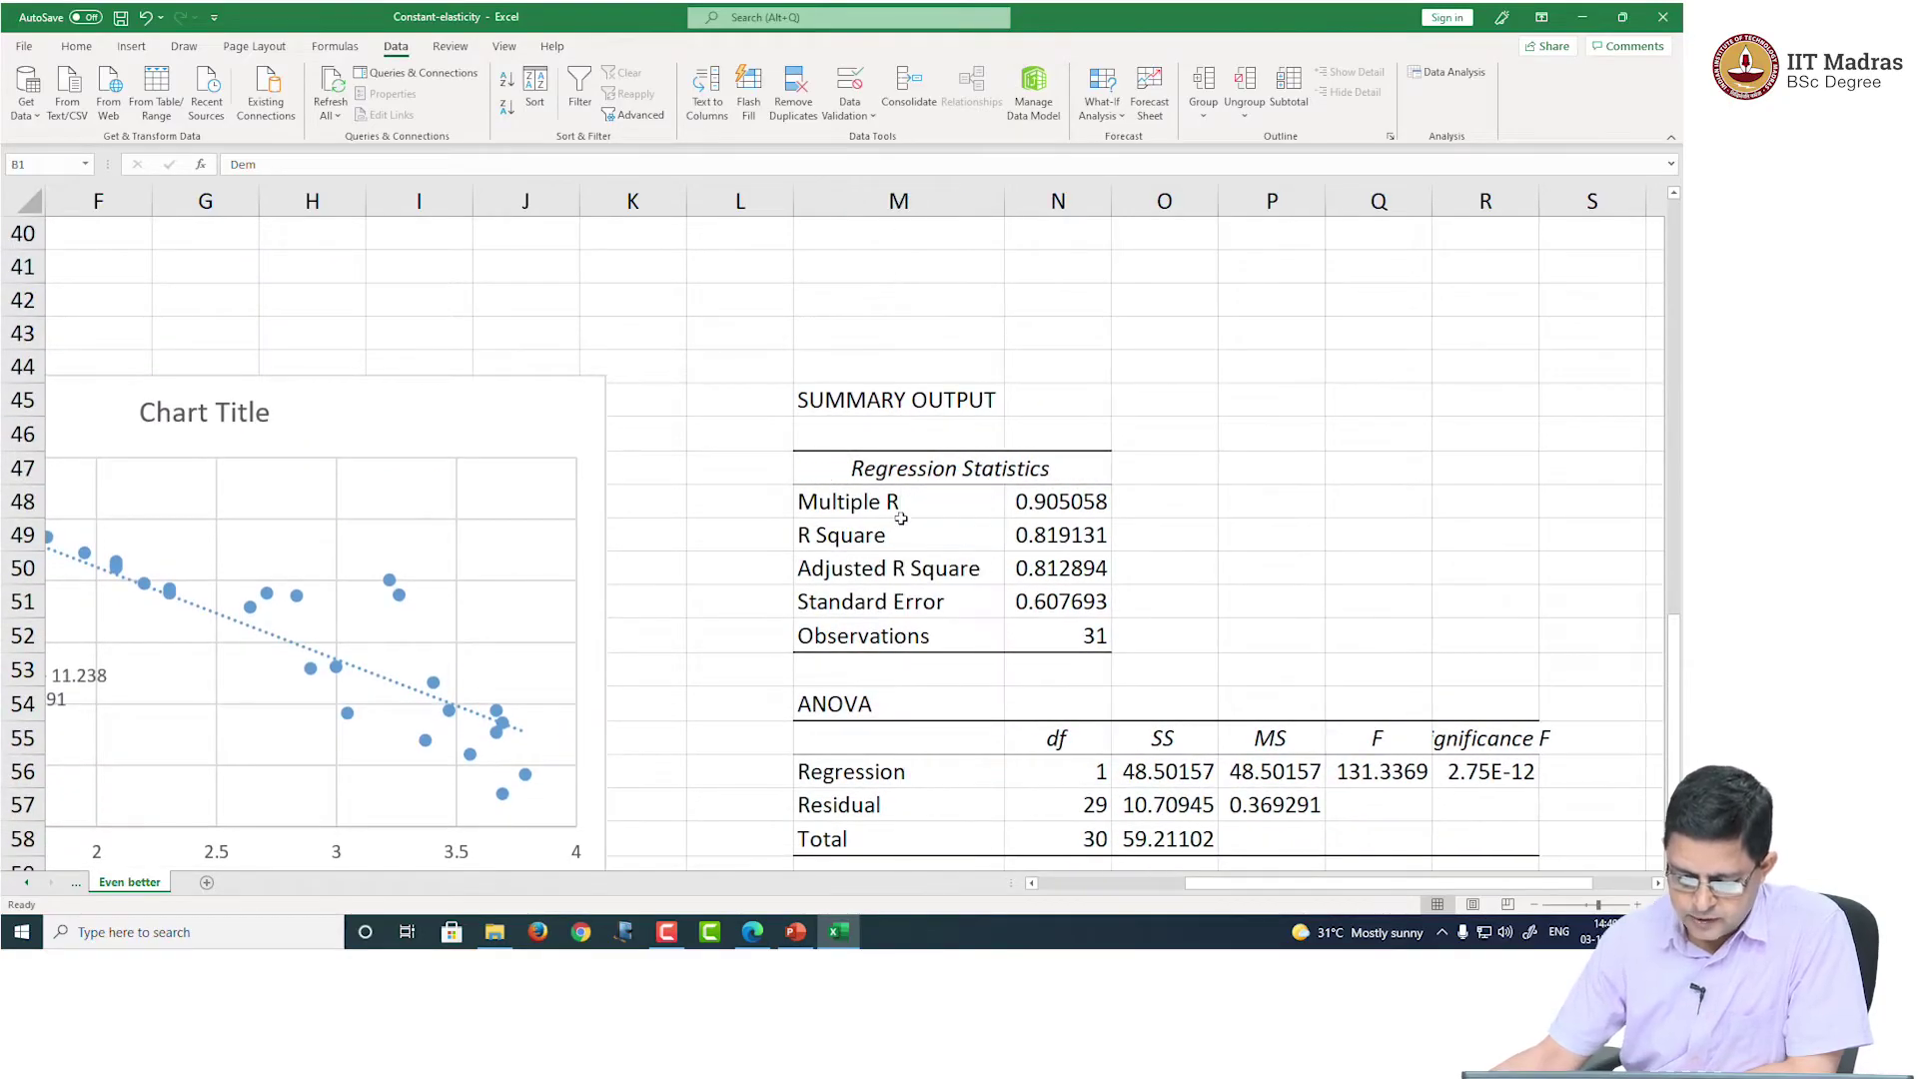
Step: Examine the Multiple R statistic in the summary output and the LN(P) and LN(Dem) values it relates to
{"action": "left_click", "coordinate": [904, 399]}
{"action": "left_click", "coordinate": [904, 502]}
{"action": "left_click", "coordinate": [1034, 506]}
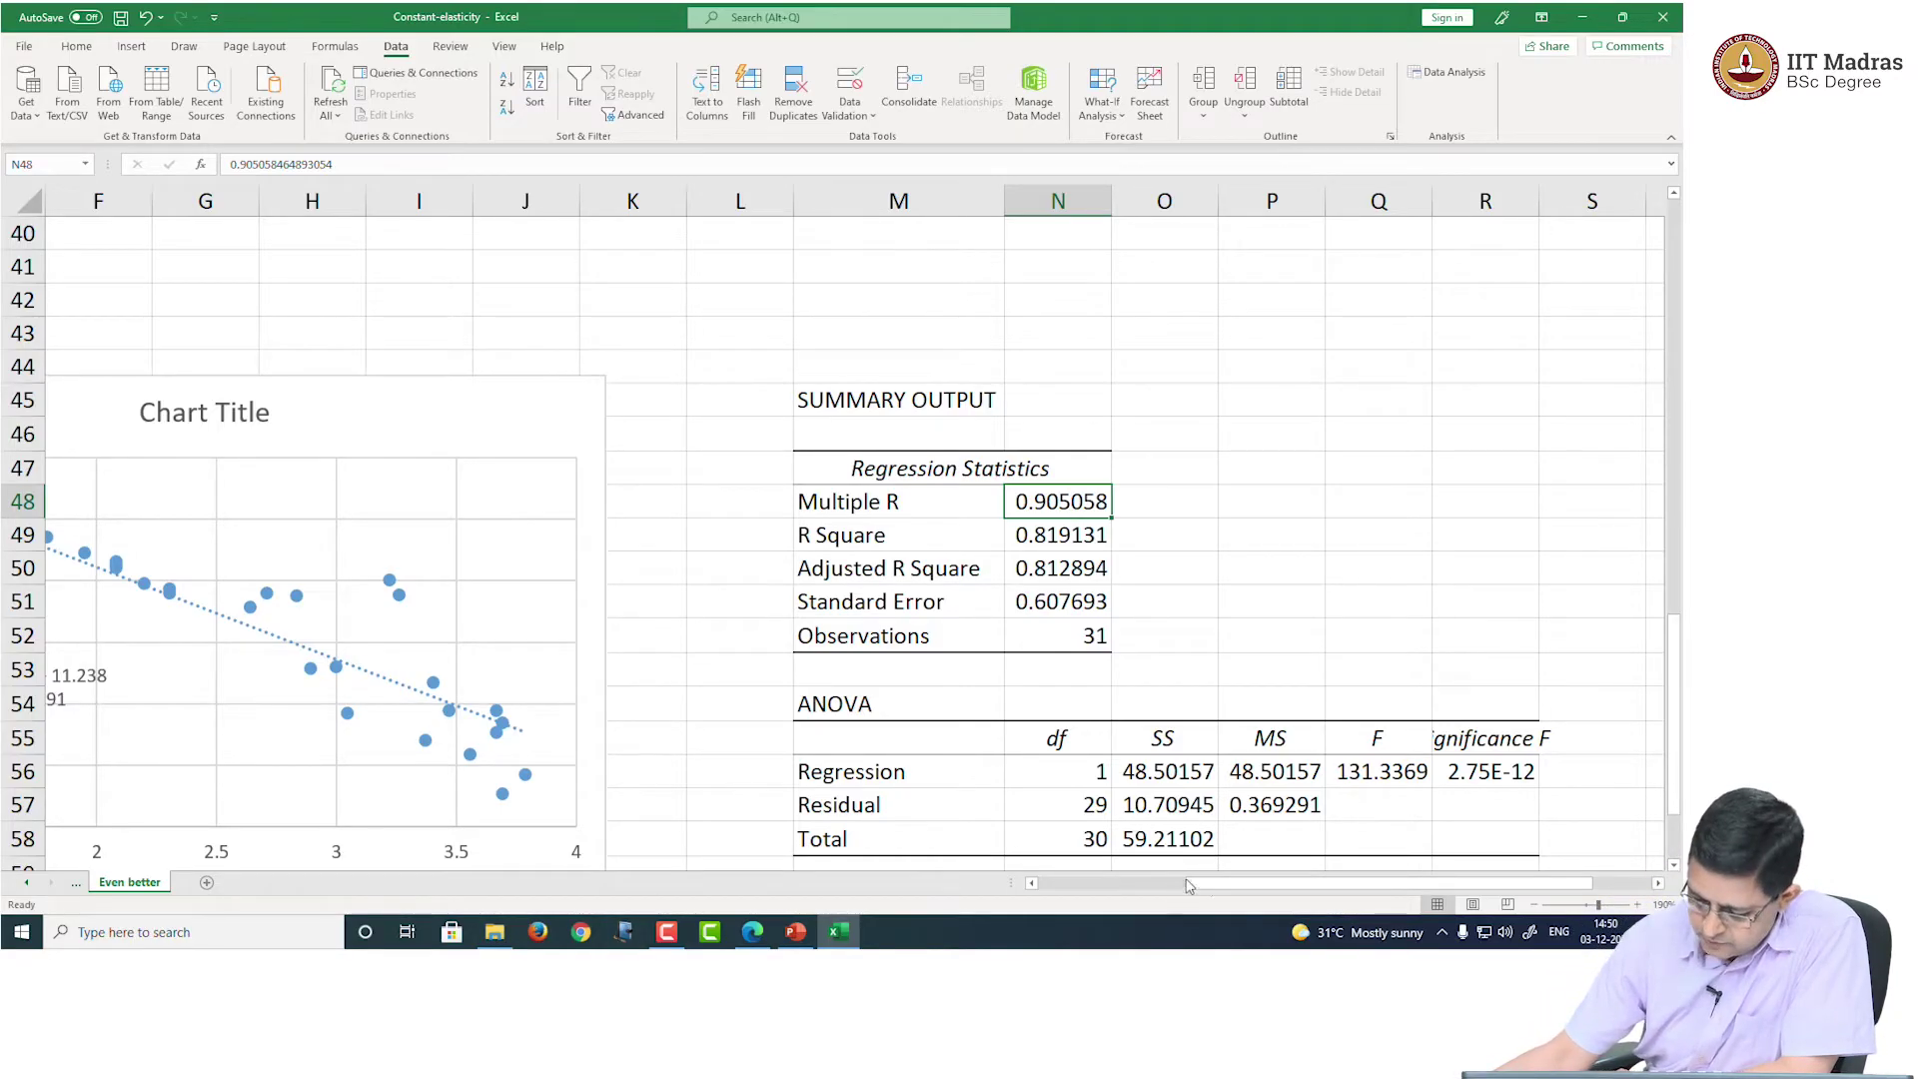
{"action": "left_click_drag", "start_coordinate": [1188, 885], "coordinate": [1047, 885]}
{"action": "scroll", "coordinate": [241, 458], "scroll_direction": "up", "scroll_amount": 4}
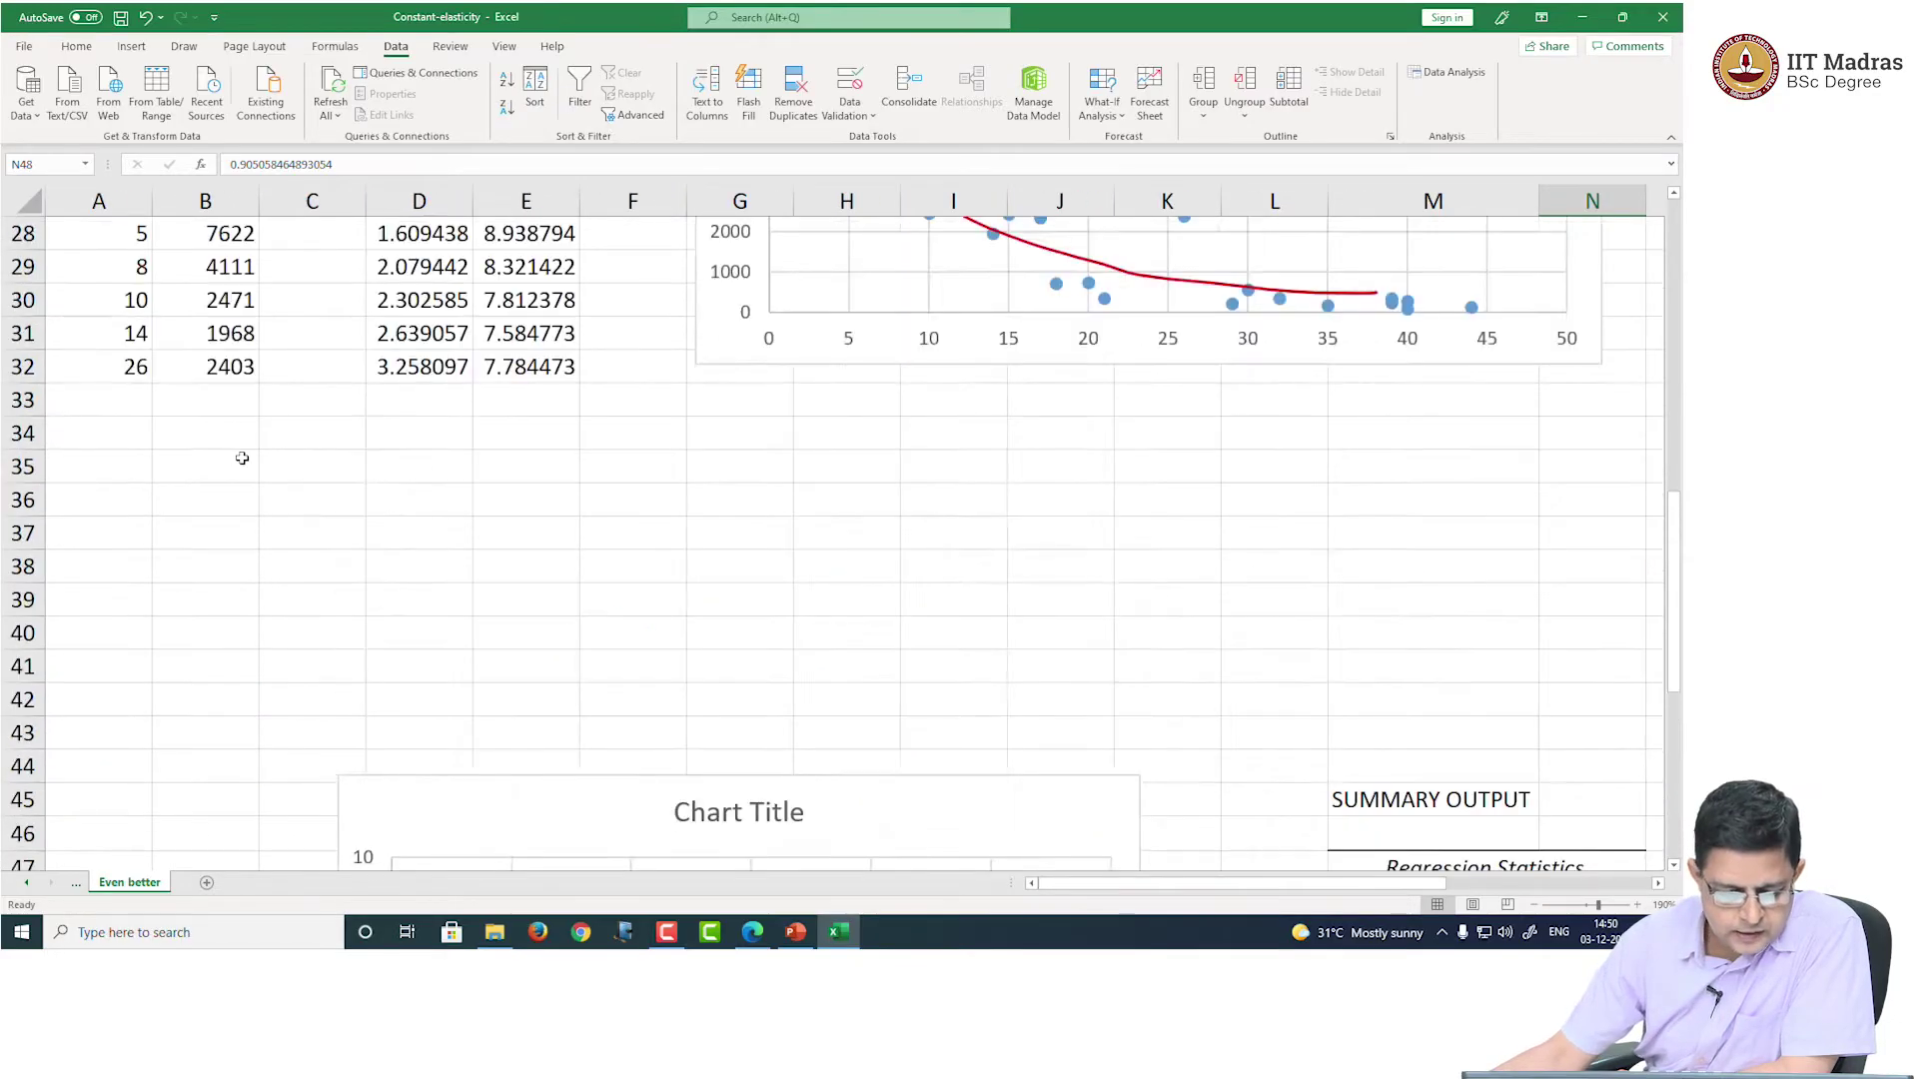
{"action": "scroll", "coordinate": [241, 458], "scroll_direction": "up", "scroll_amount": 9}
{"action": "left_click", "coordinate": [404, 268]}
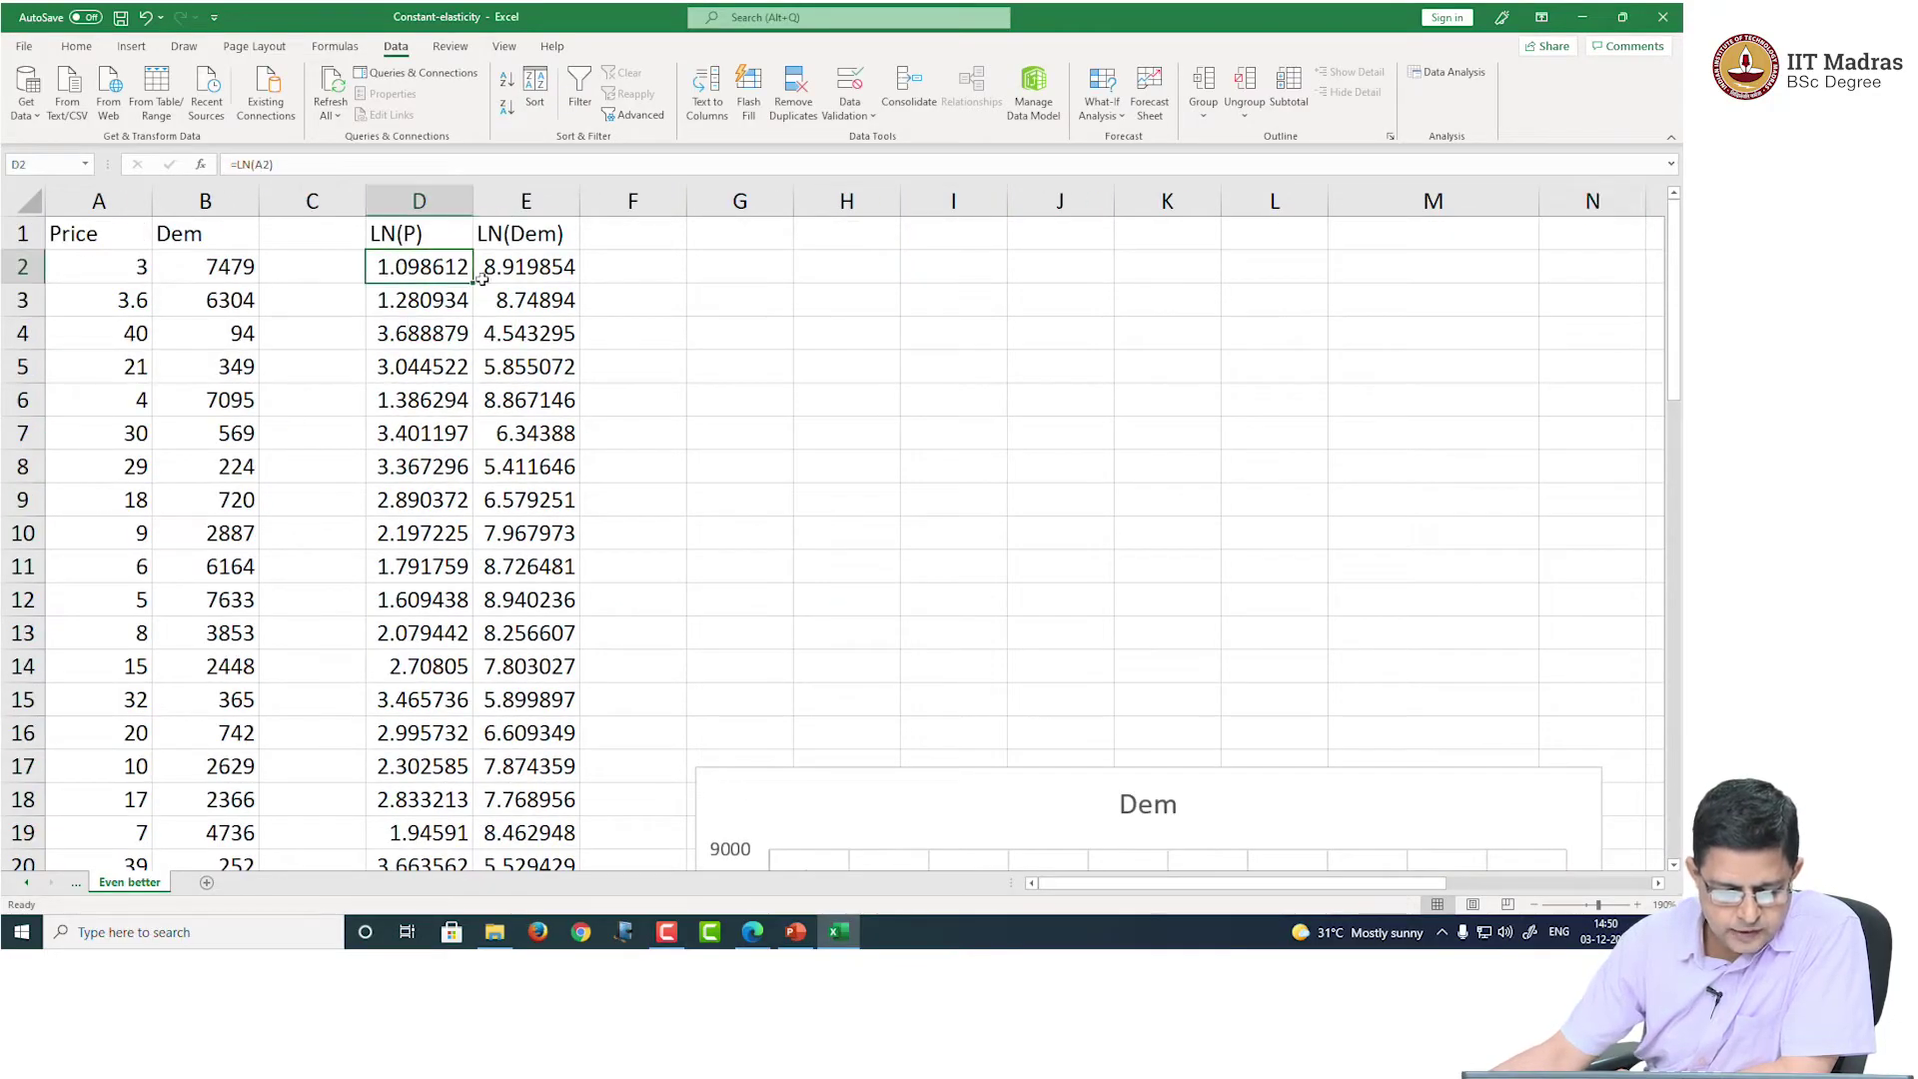
{"action": "left_click_drag", "start_coordinate": [482, 279], "coordinate": [503, 666]}
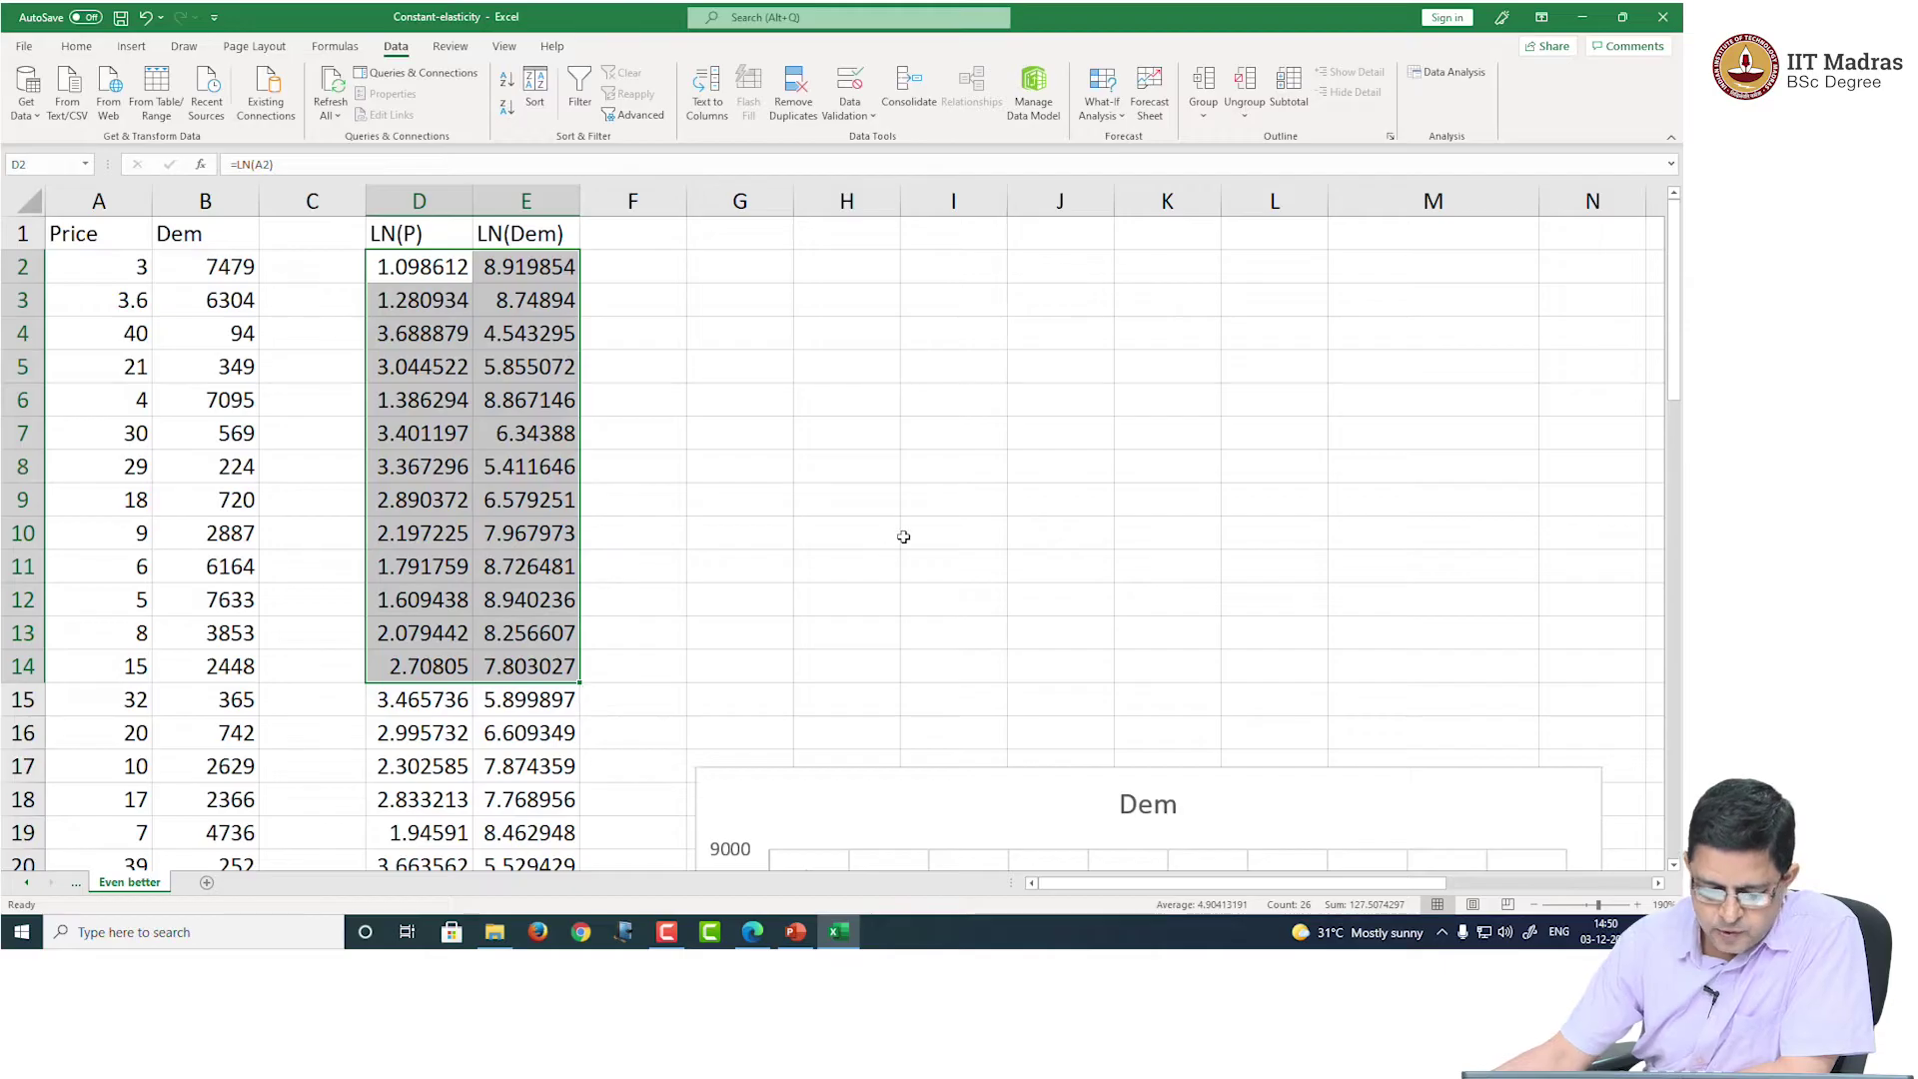
Step: Return to the regression's summary output and inspect the Multiple R value in cell N48
{"action": "scroll", "coordinate": [903, 539], "scroll_direction": "down", "scroll_amount": 15}
{"action": "scroll", "coordinate": [903, 539], "scroll_direction": "up", "scroll_amount": 1}
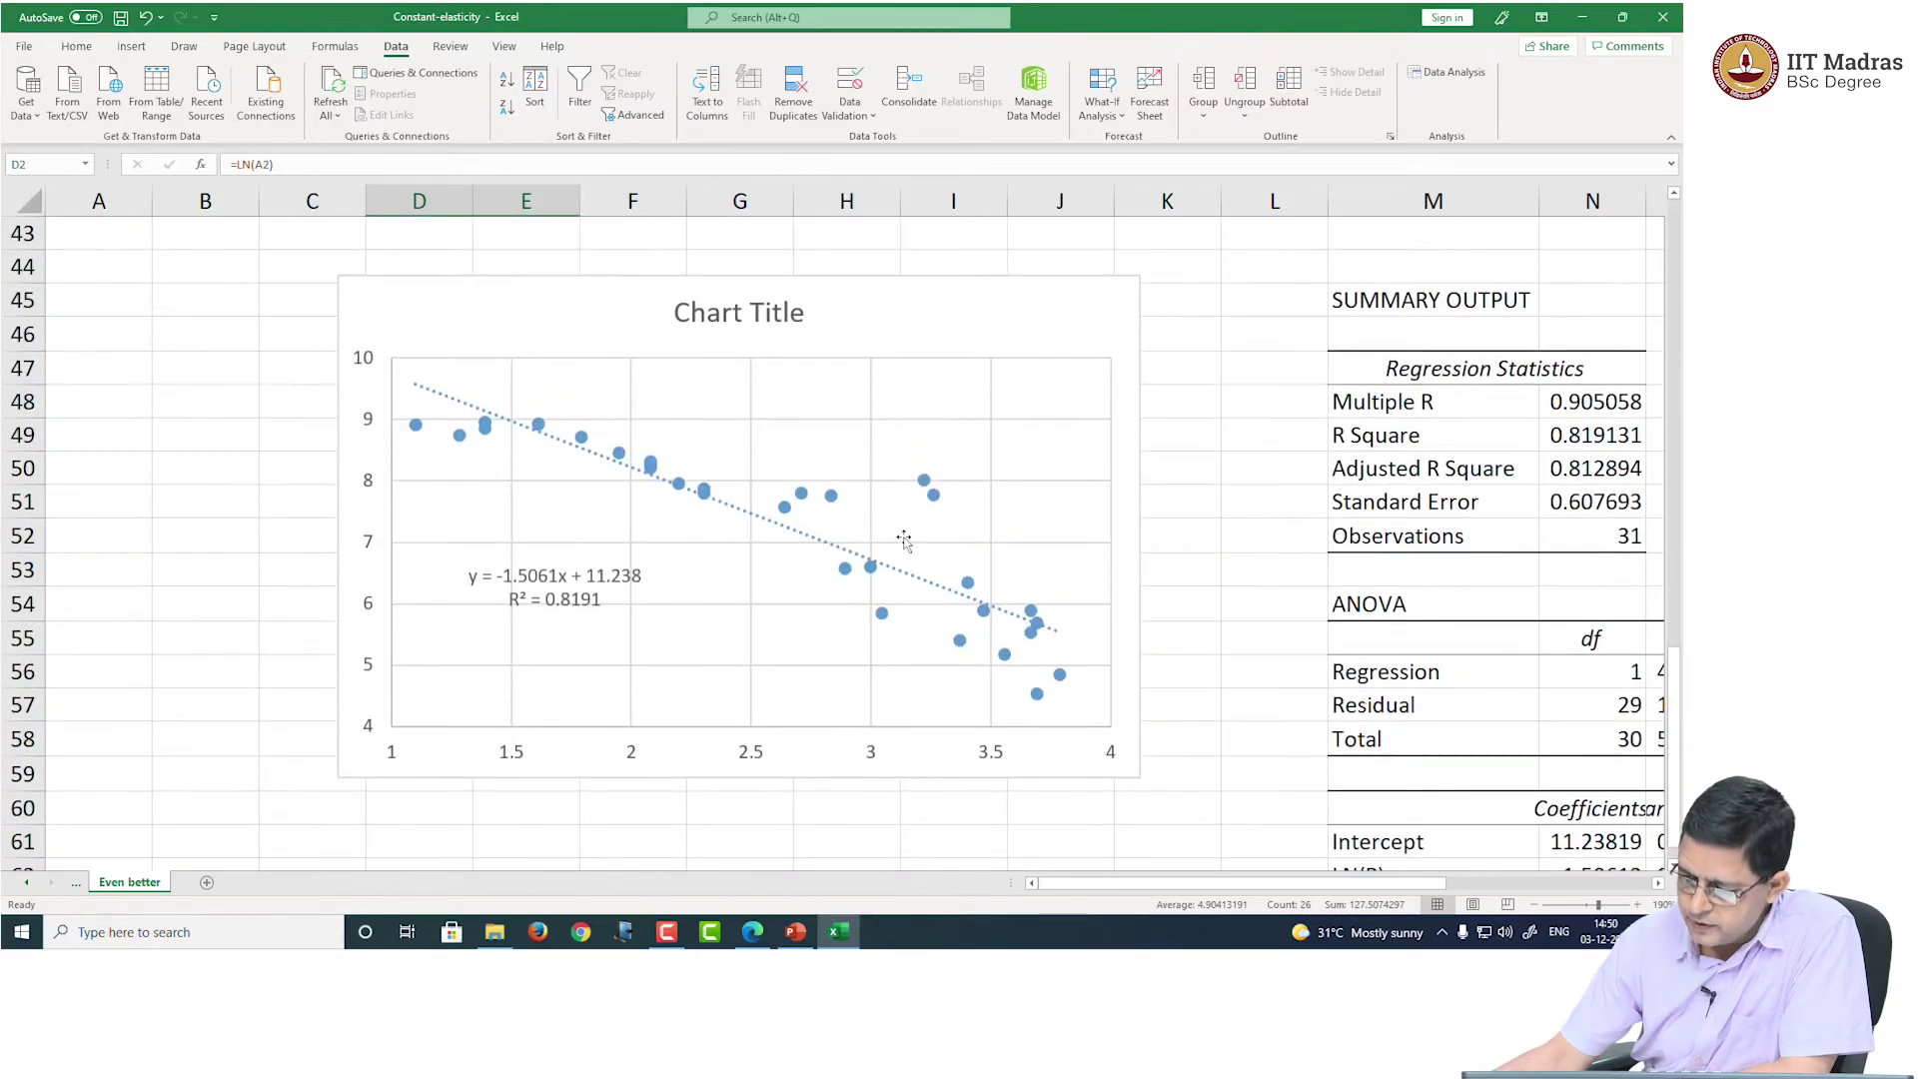
{"action": "left_click", "coordinate": [1657, 883]}
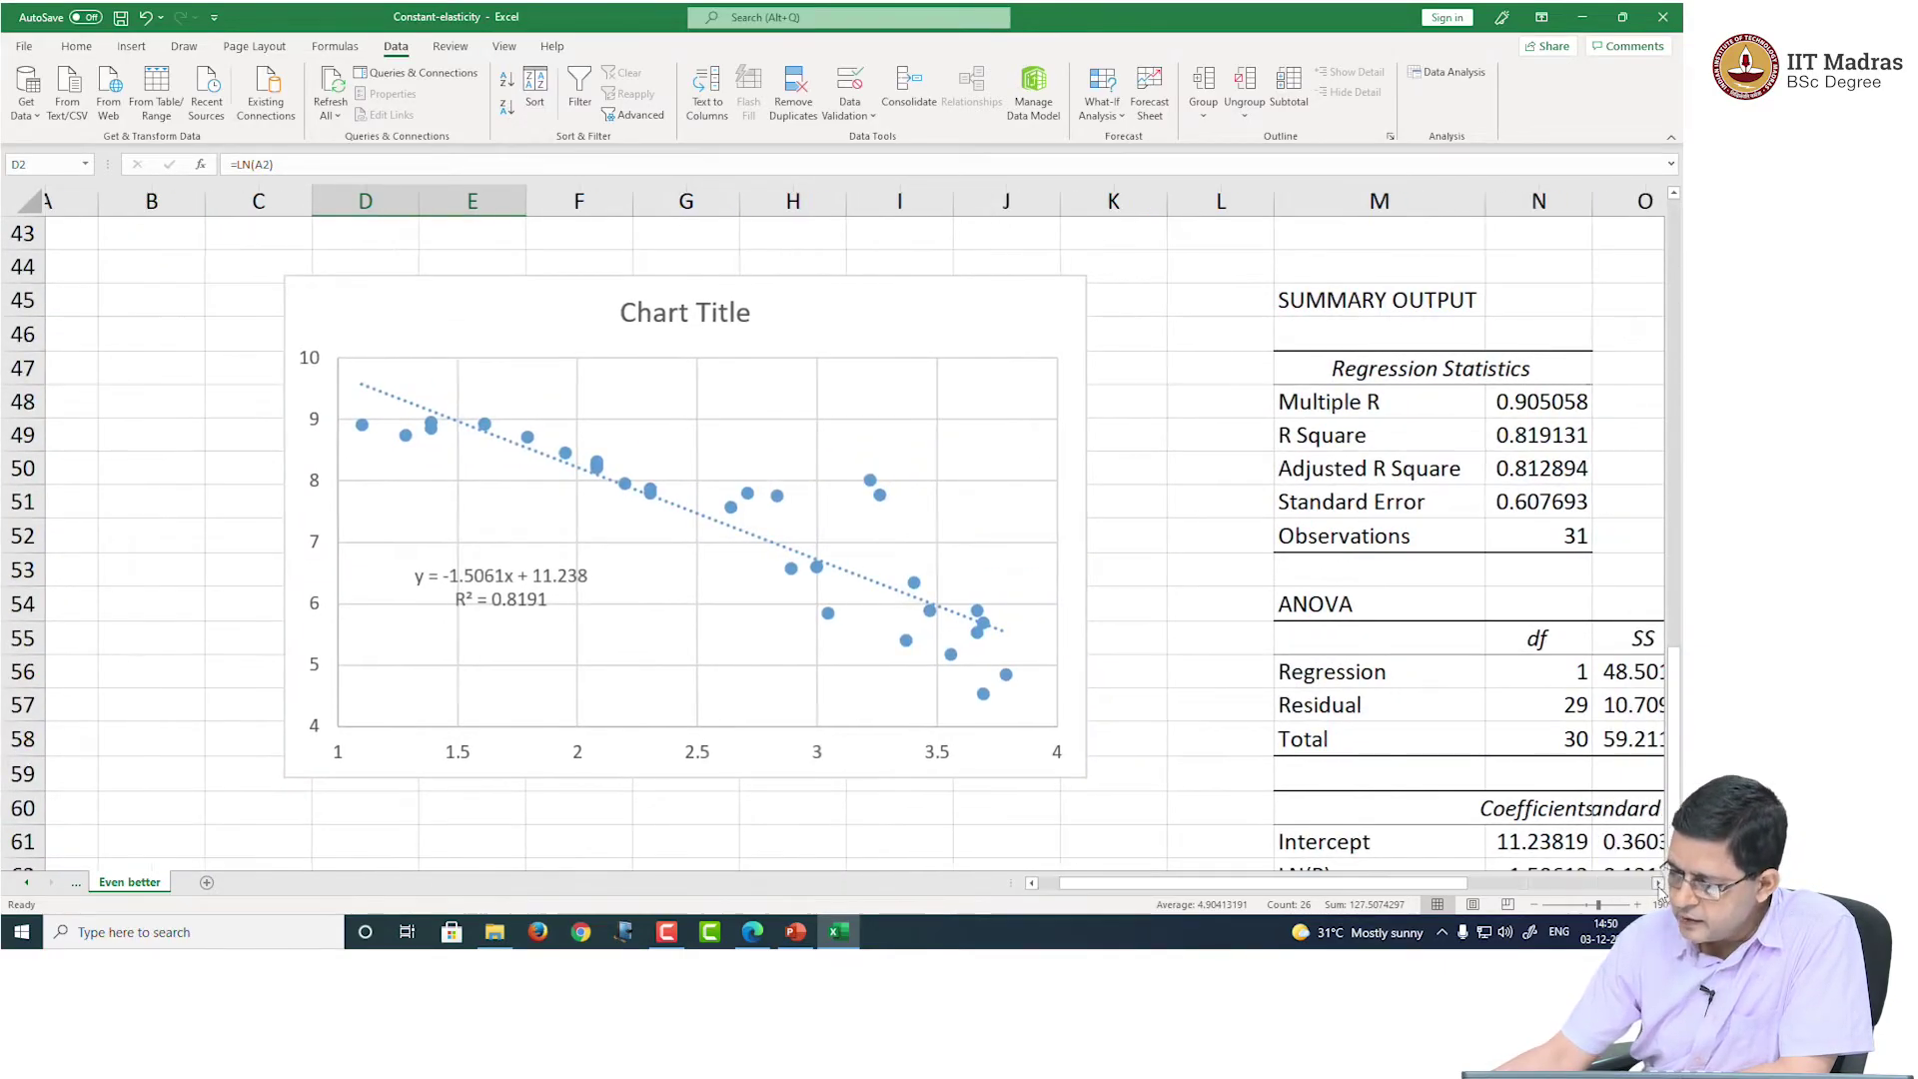
{"action": "left_click", "coordinate": [1657, 883]}
{"action": "left_click", "coordinate": [1657, 883]}
{"action": "left_click", "coordinate": [1657, 883]}
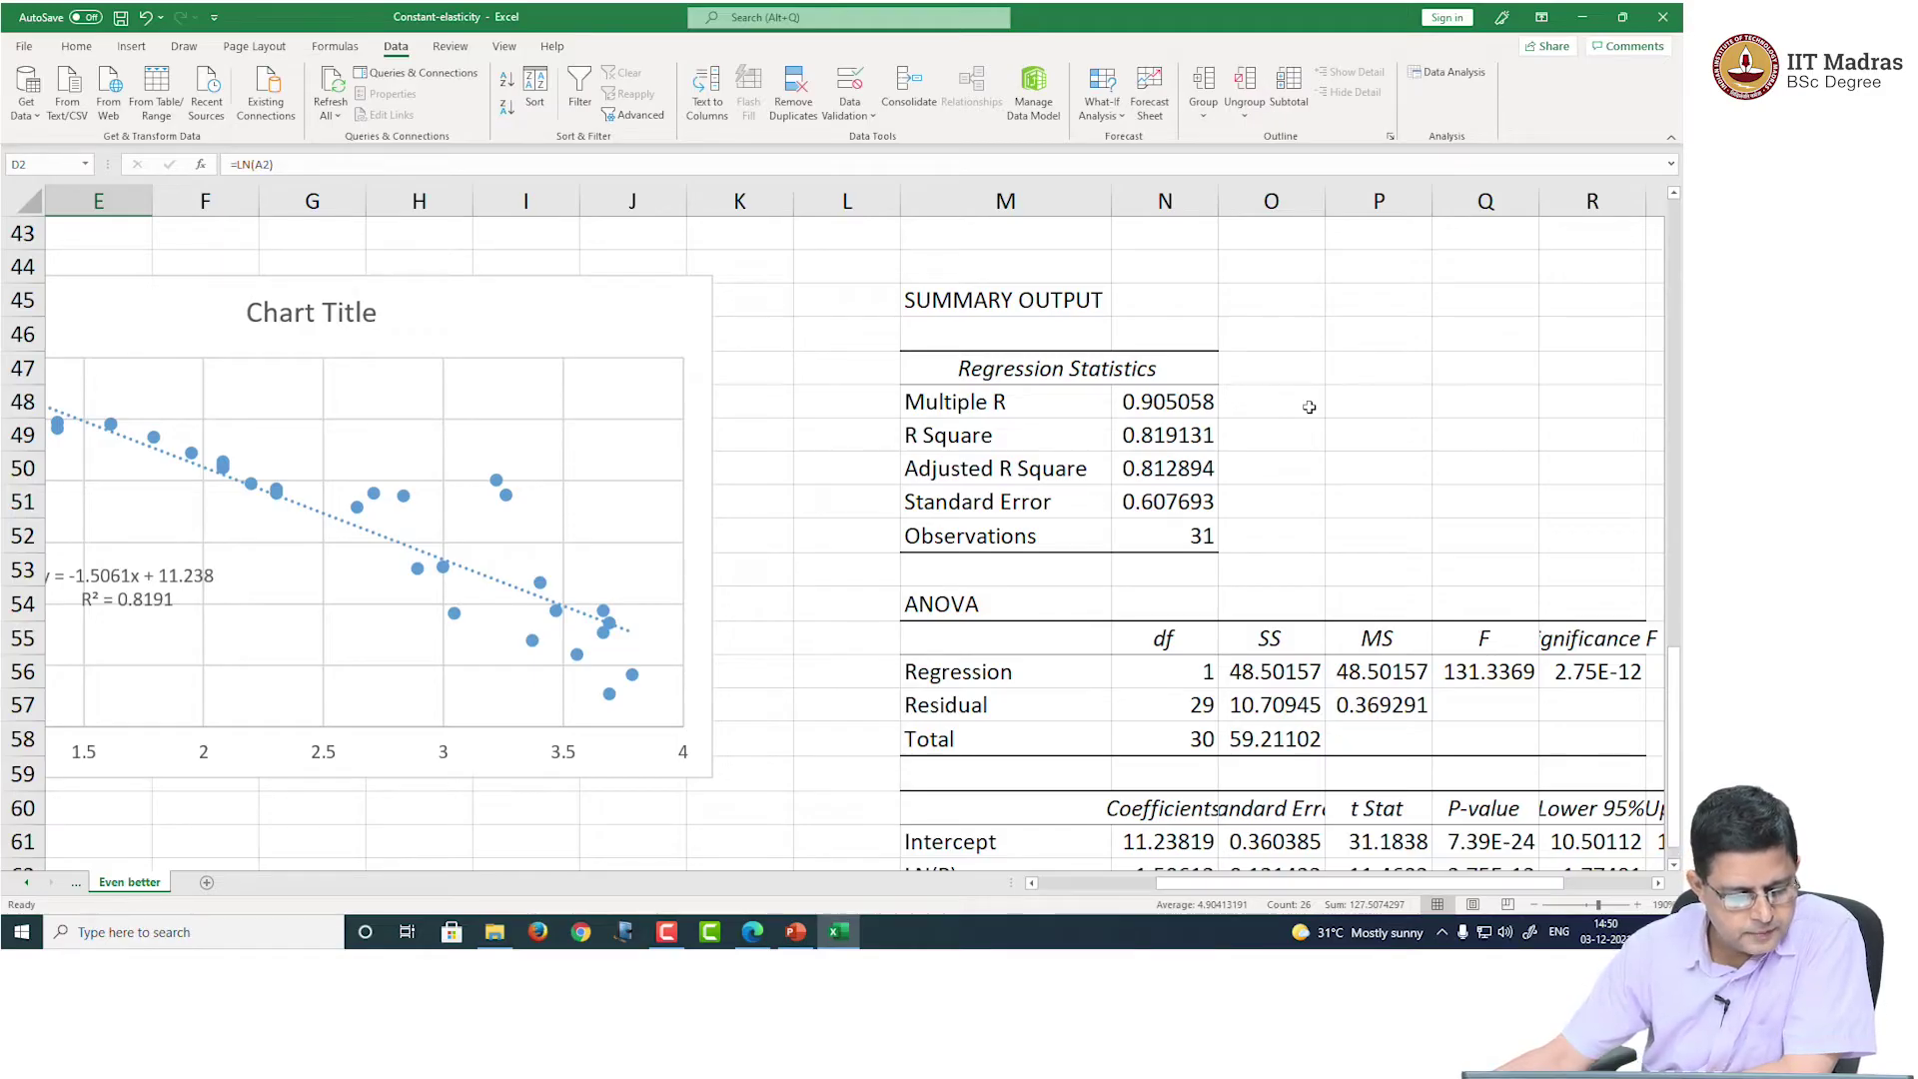
{"action": "left_click", "coordinate": [1301, 427]}
{"action": "left_click", "coordinate": [1207, 409]}
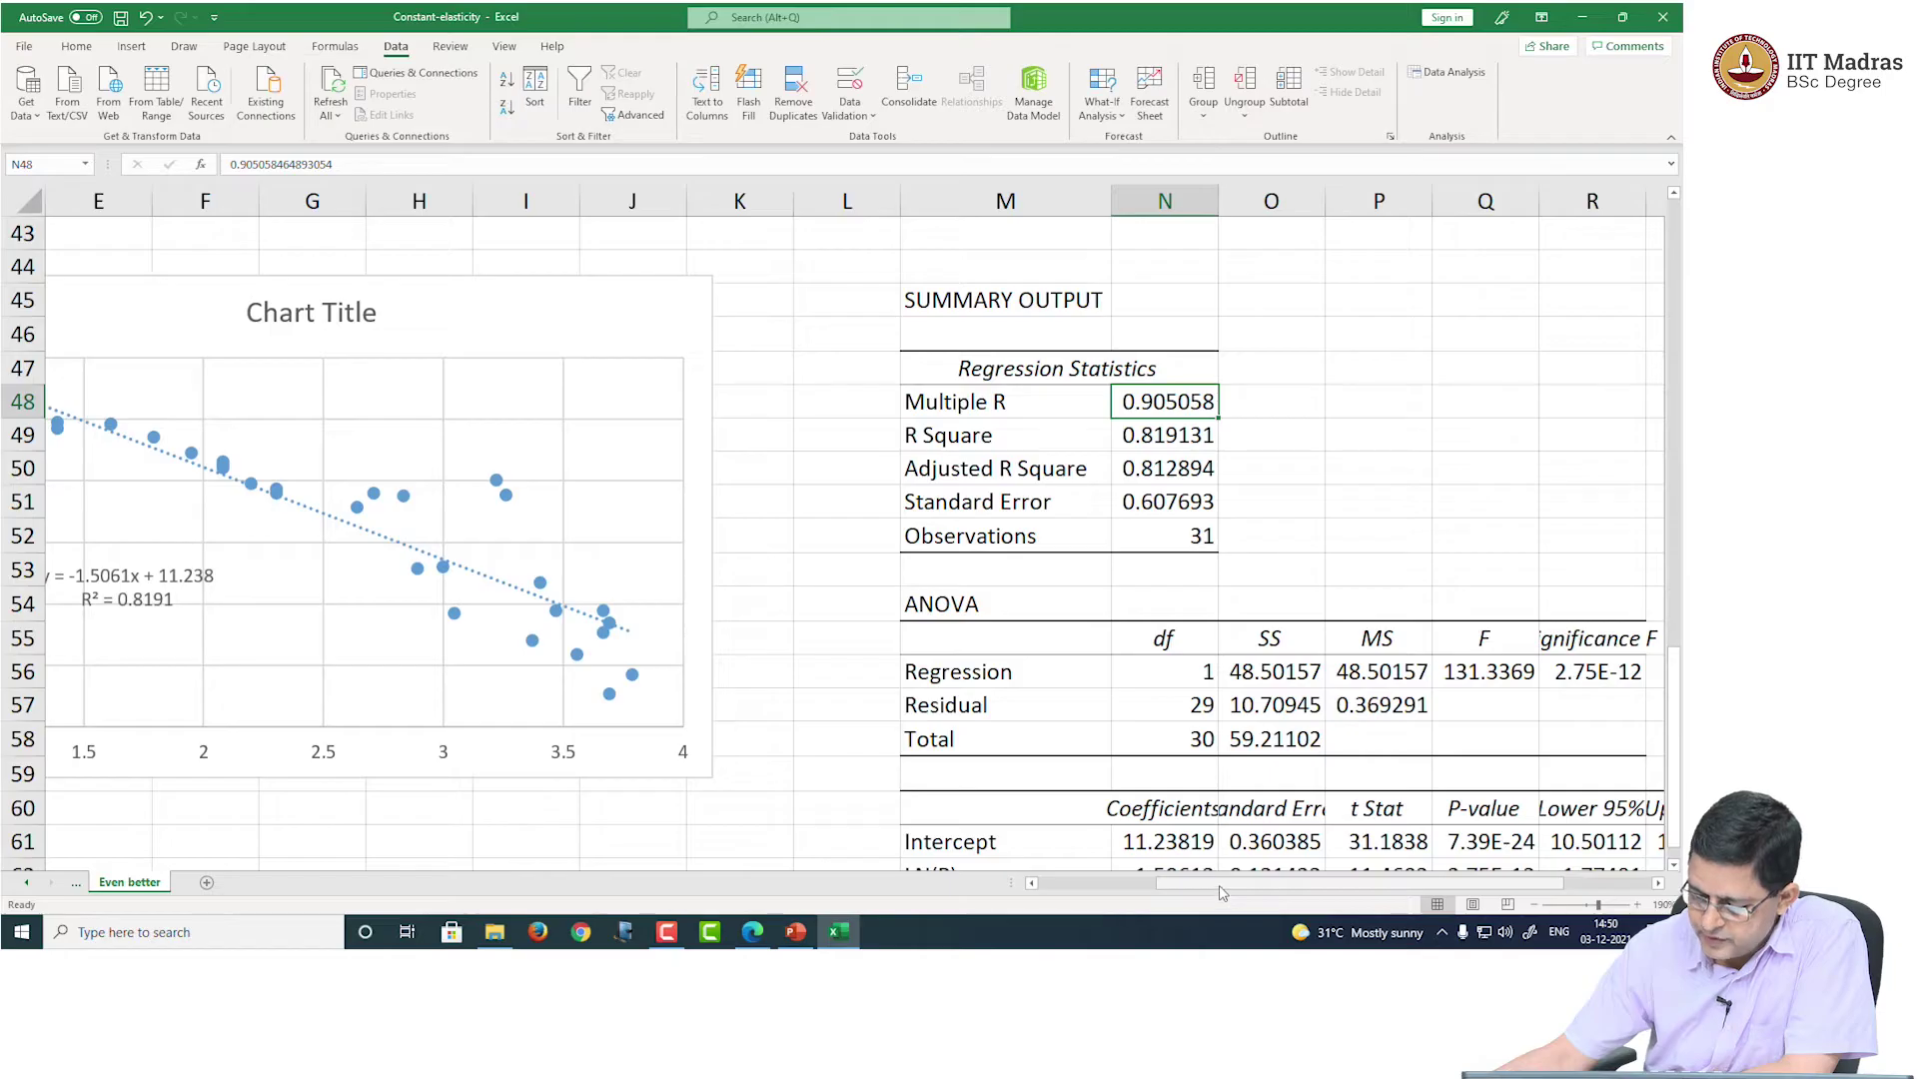
Step: Start a CORREL formula in cell E34 with the LN(Dem) values E2:E32 as its first array
{"action": "left_click_drag", "start_coordinate": [1221, 892], "coordinate": [1104, 892]}
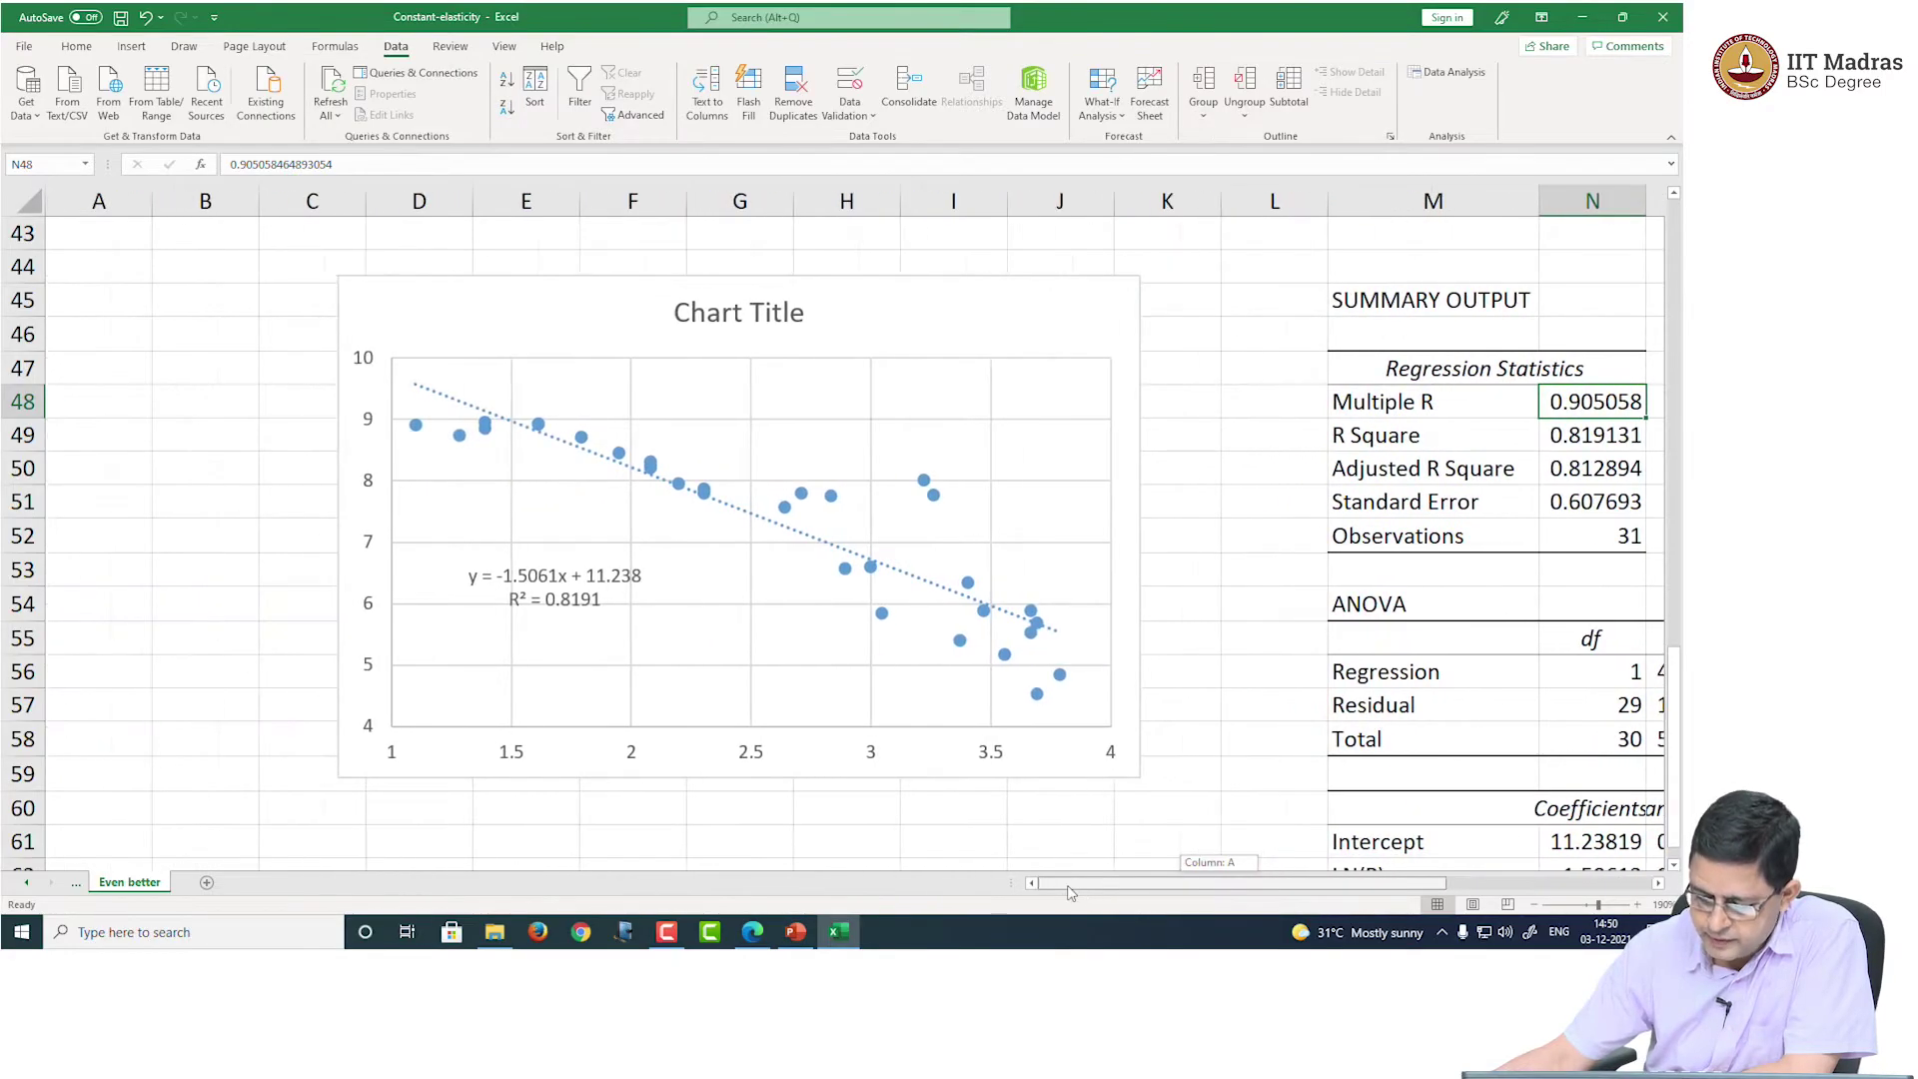
{"action": "scroll", "coordinate": [954, 809], "scroll_direction": "up", "scroll_amount": 7}
{"action": "left_click", "coordinate": [560, 633]}
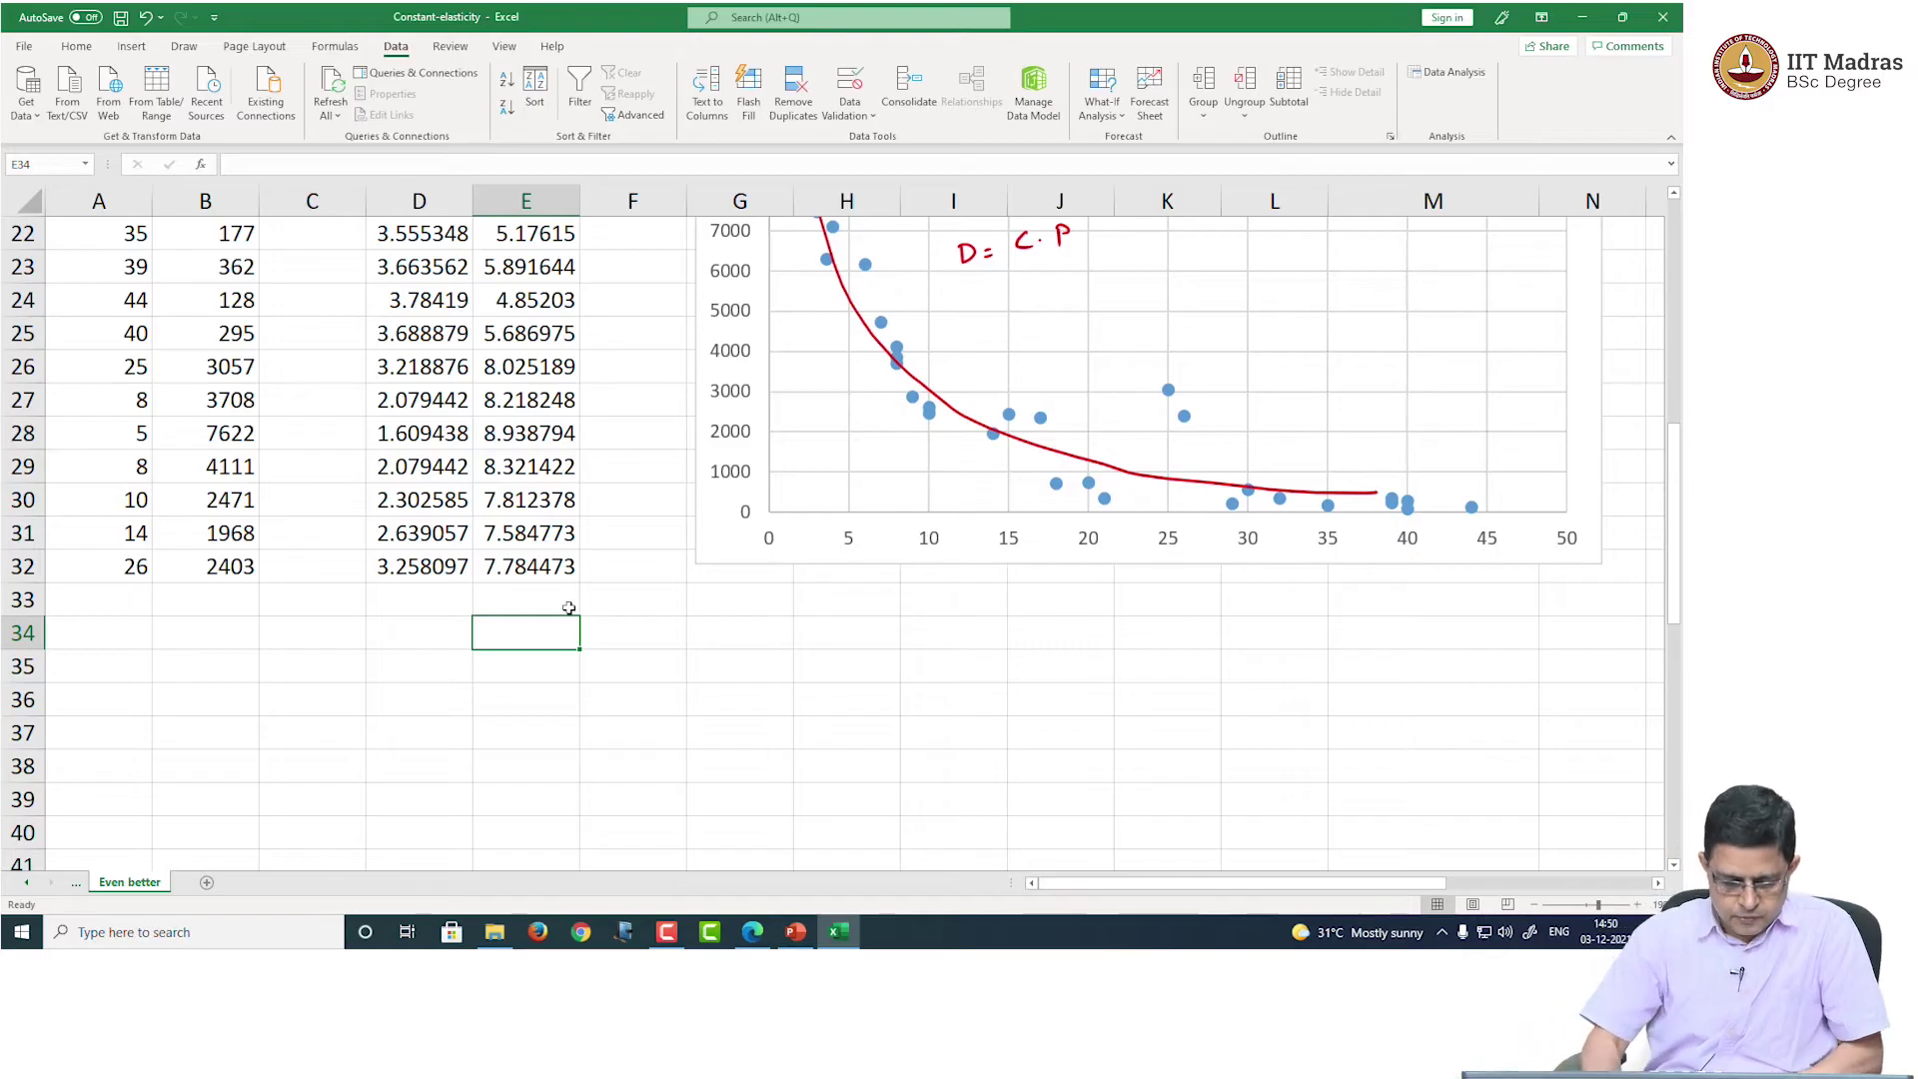
{"action": "type", "text": "="}
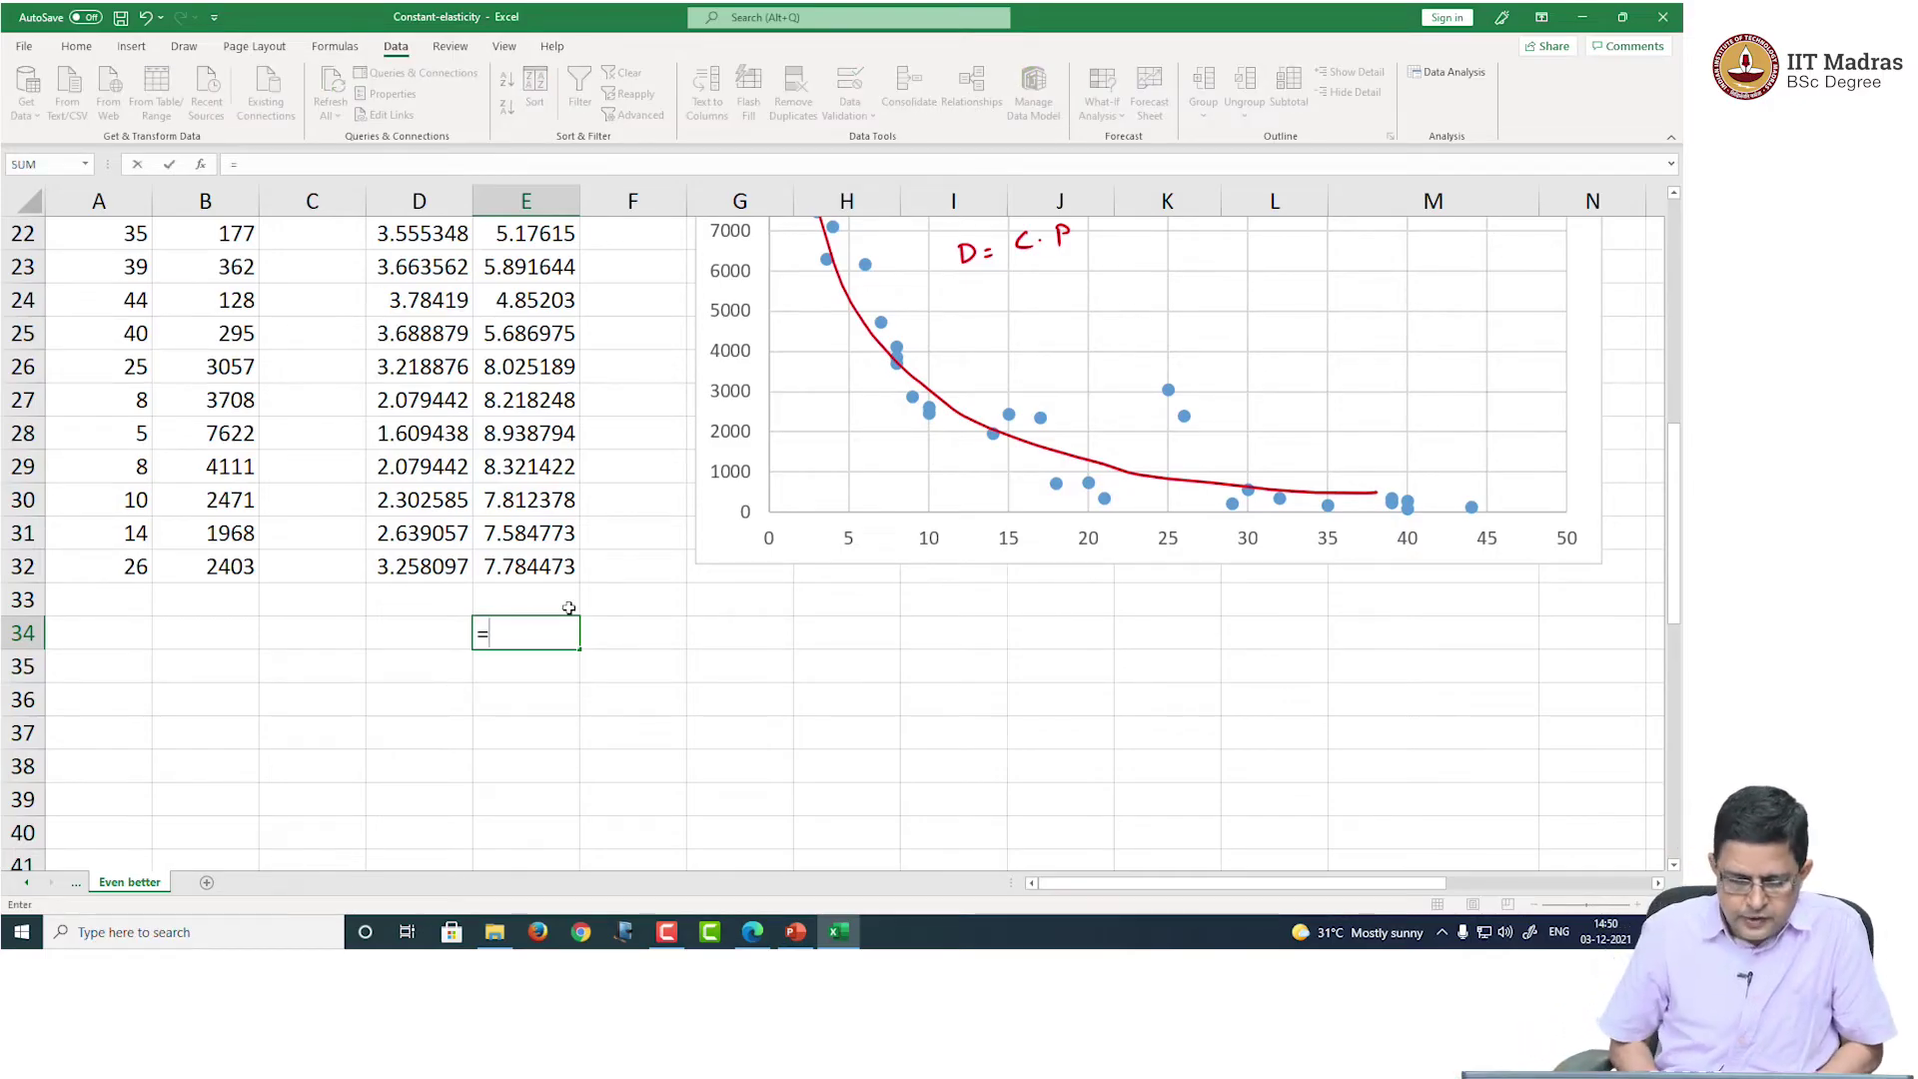
{"action": "type", "text": "CO"}
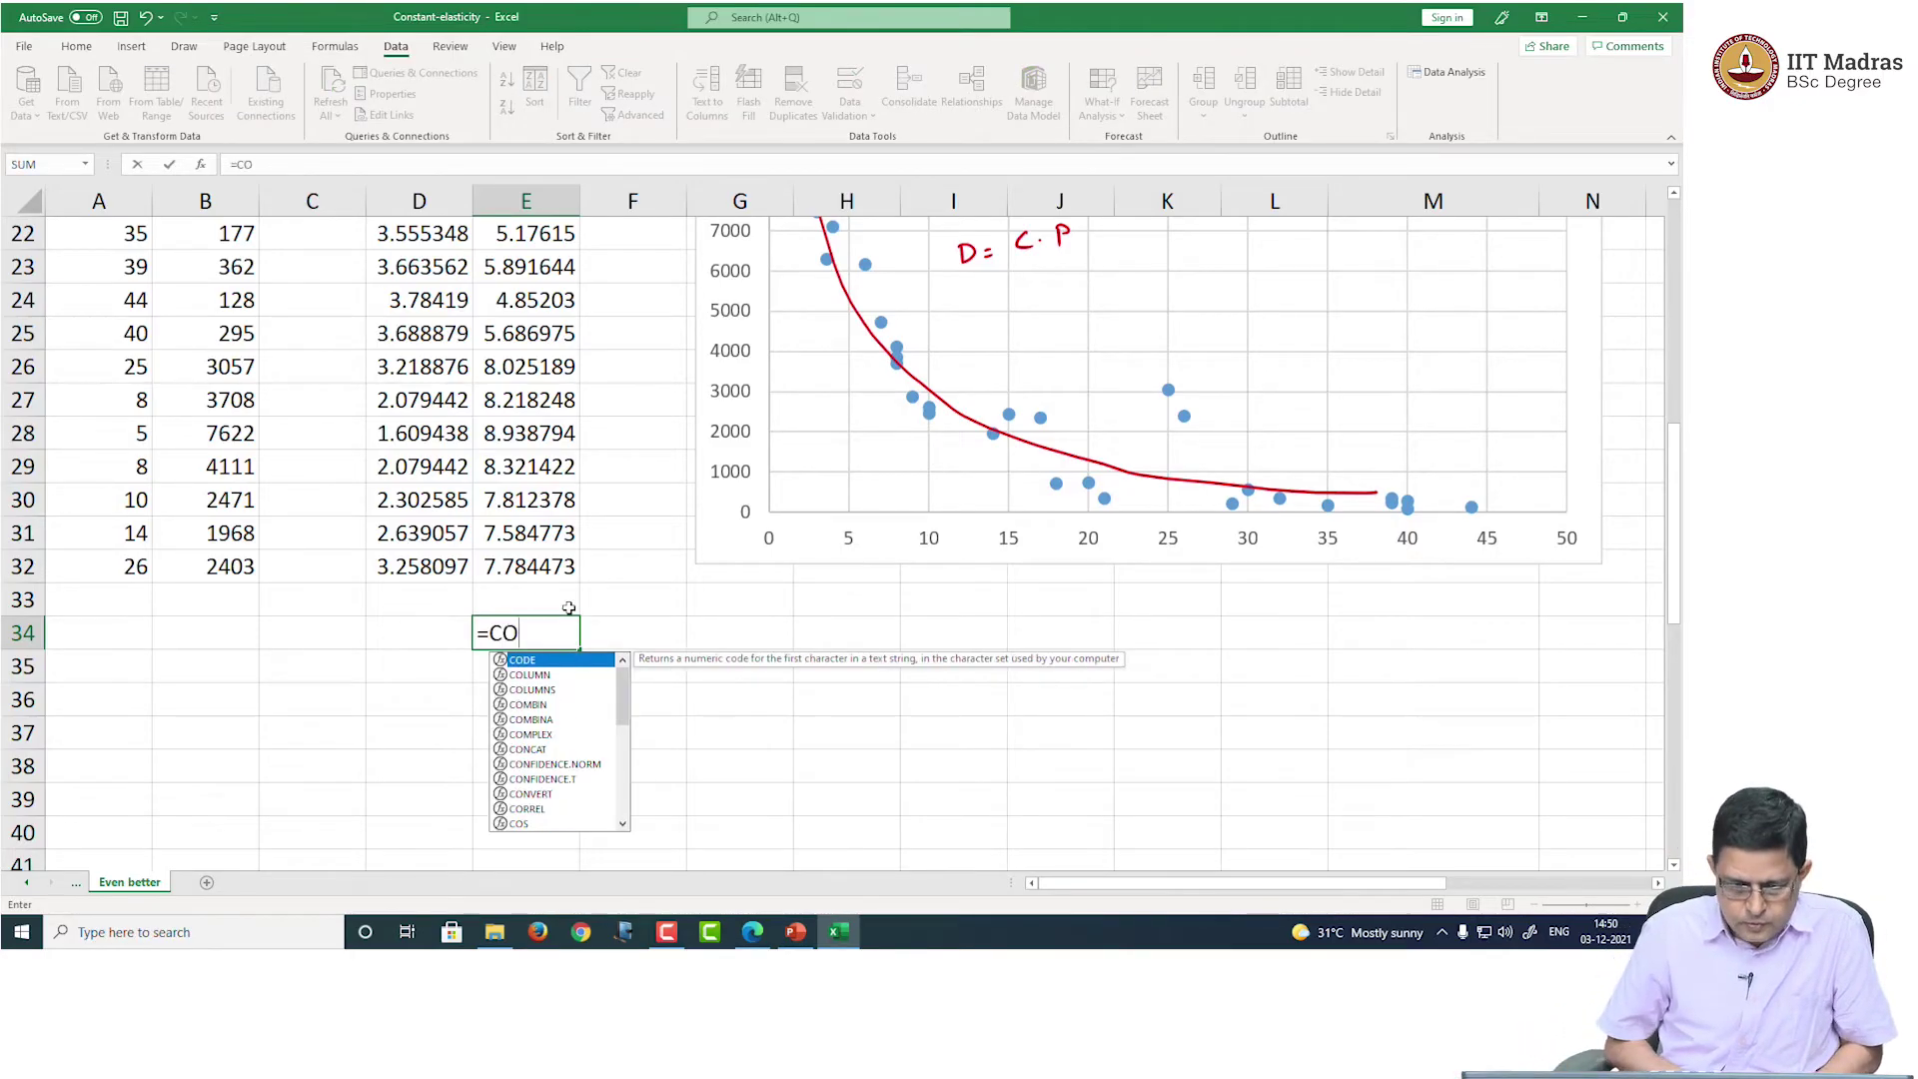
{"action": "type", "text": "RREL("}
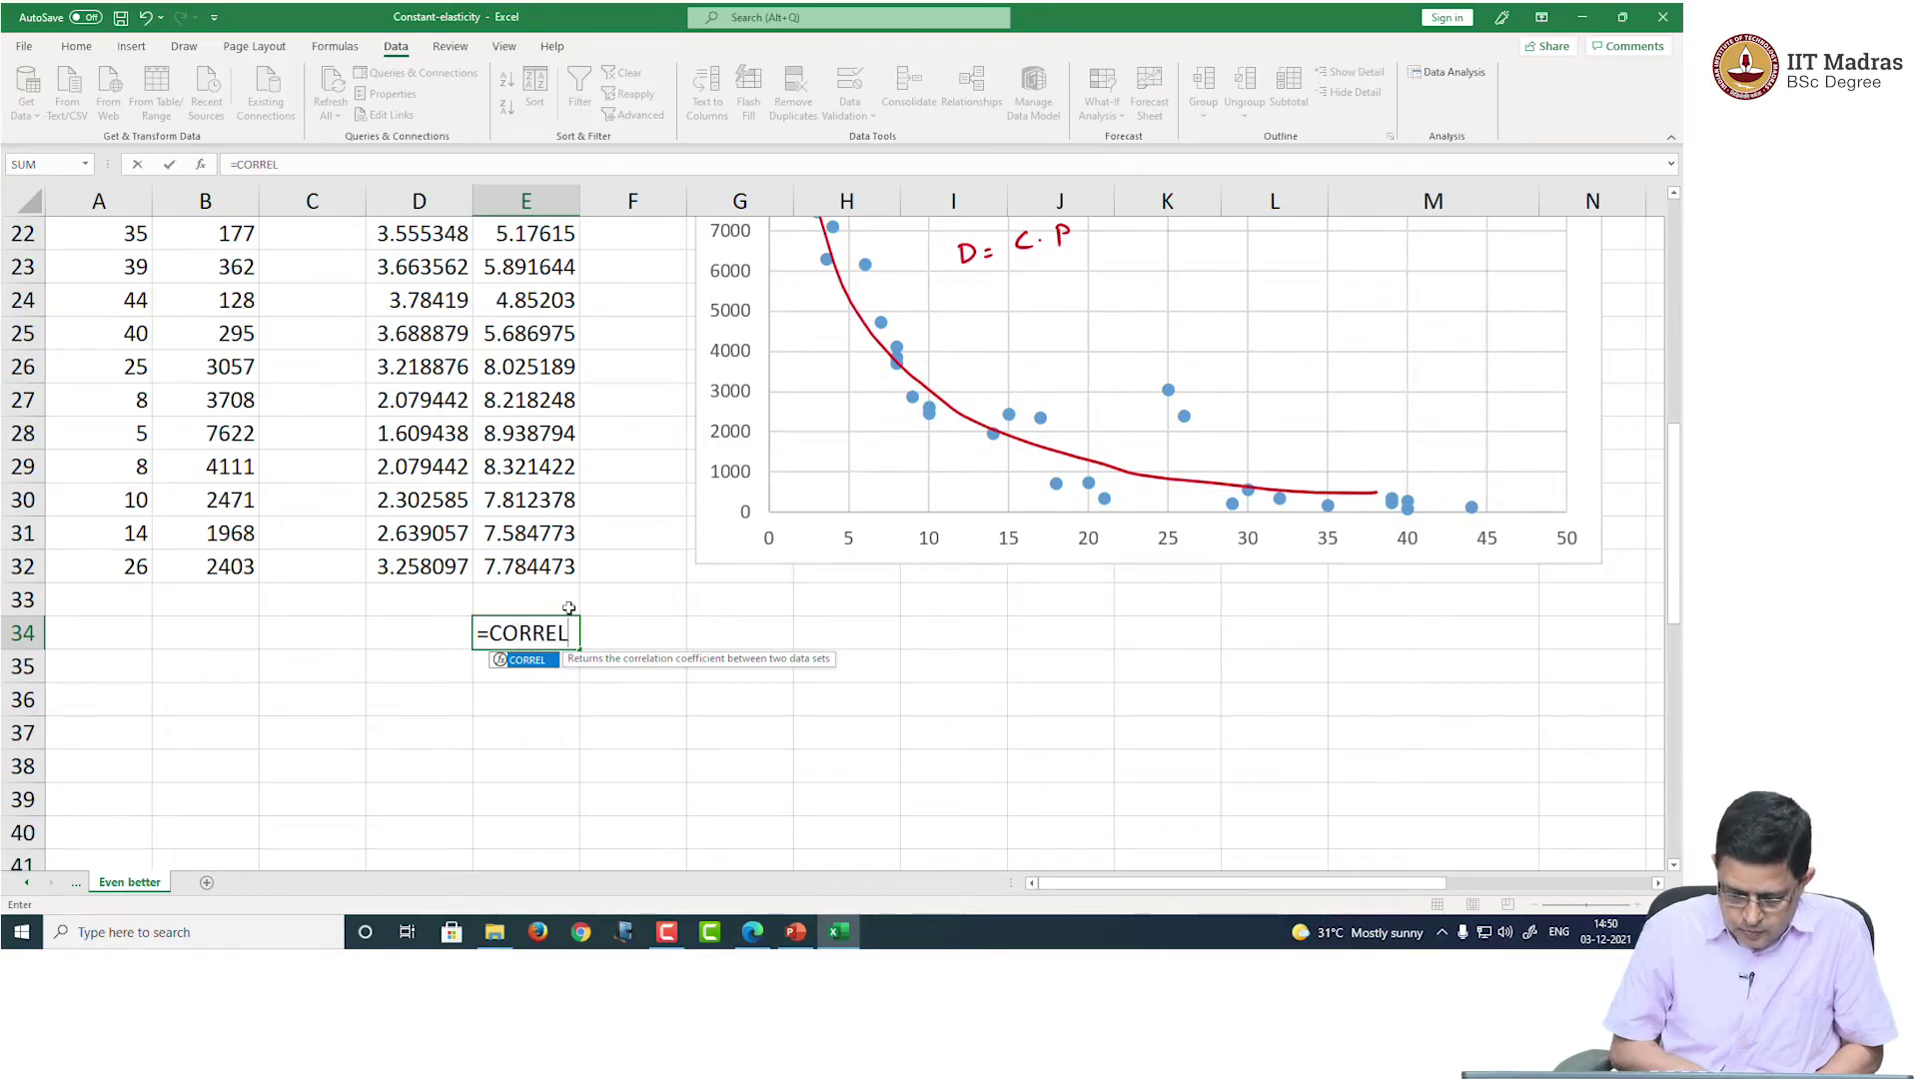
{"action": "left_click", "coordinate": [501, 561]}
{"action": "key", "text": "shift+Up"}
{"action": "key", "text": "shift+Up"}
{"action": "key", "text": "shift+Up"}
{"action": "key", "text": "shift+Up"}
{"action": "key", "text": "shift+Up"}
{"action": "key", "text": "shift+Up"}
{"action": "key", "text": "shift+Up"}
{"action": "key", "text": "shift+Up"}
{"action": "key", "text": "shift+Up"}
{"action": "key", "text": "shift+Up"}
{"action": "key", "text": "shift+Up"}
{"action": "key", "text": "shift+Up"}
{"action": "key", "text": "shift+Up"}
{"action": "key", "text": "shift+Up"}
{"action": "key", "text": "shift+Up"}
{"action": "key", "text": "shift+Up"}
{"action": "key", "text": "shift+Up"}
{"action": "key", "text": "shift+Up"}
{"action": "key", "text": "shift+Up"}
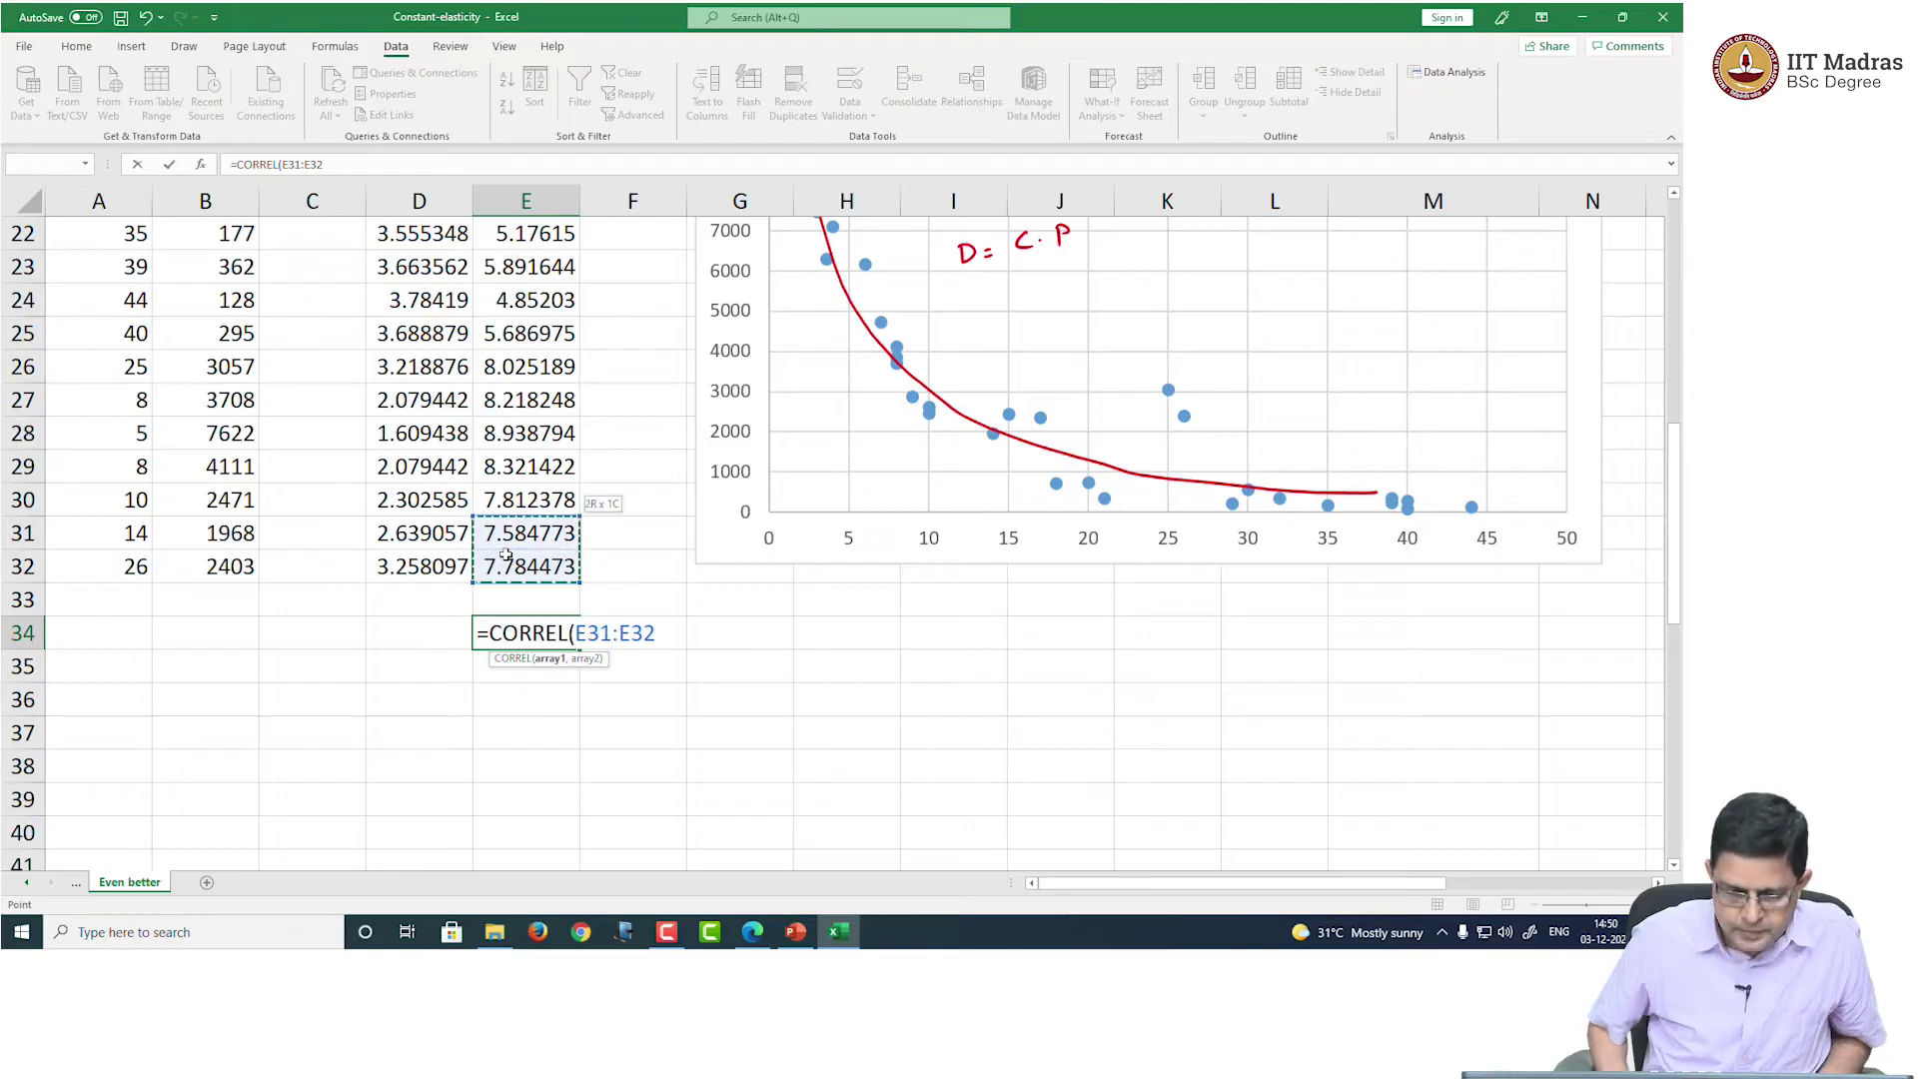
{"action": "key", "text": "shift+Up"}
{"action": "key", "text": "shift+Up"}
{"action": "key", "text": "shift+Up"}
{"action": "key", "text": "shift+Up"}
{"action": "key", "text": "shift+Up"}
{"action": "key", "text": "shift+Up"}
{"action": "key", "text": "shift+Up"}
{"action": "key", "text": "shift+Up"}
{"action": "key", "text": "shift+Up"}
{"action": "key", "text": "shift+Up"}
{"action": "key", "text": "shift+Up"}
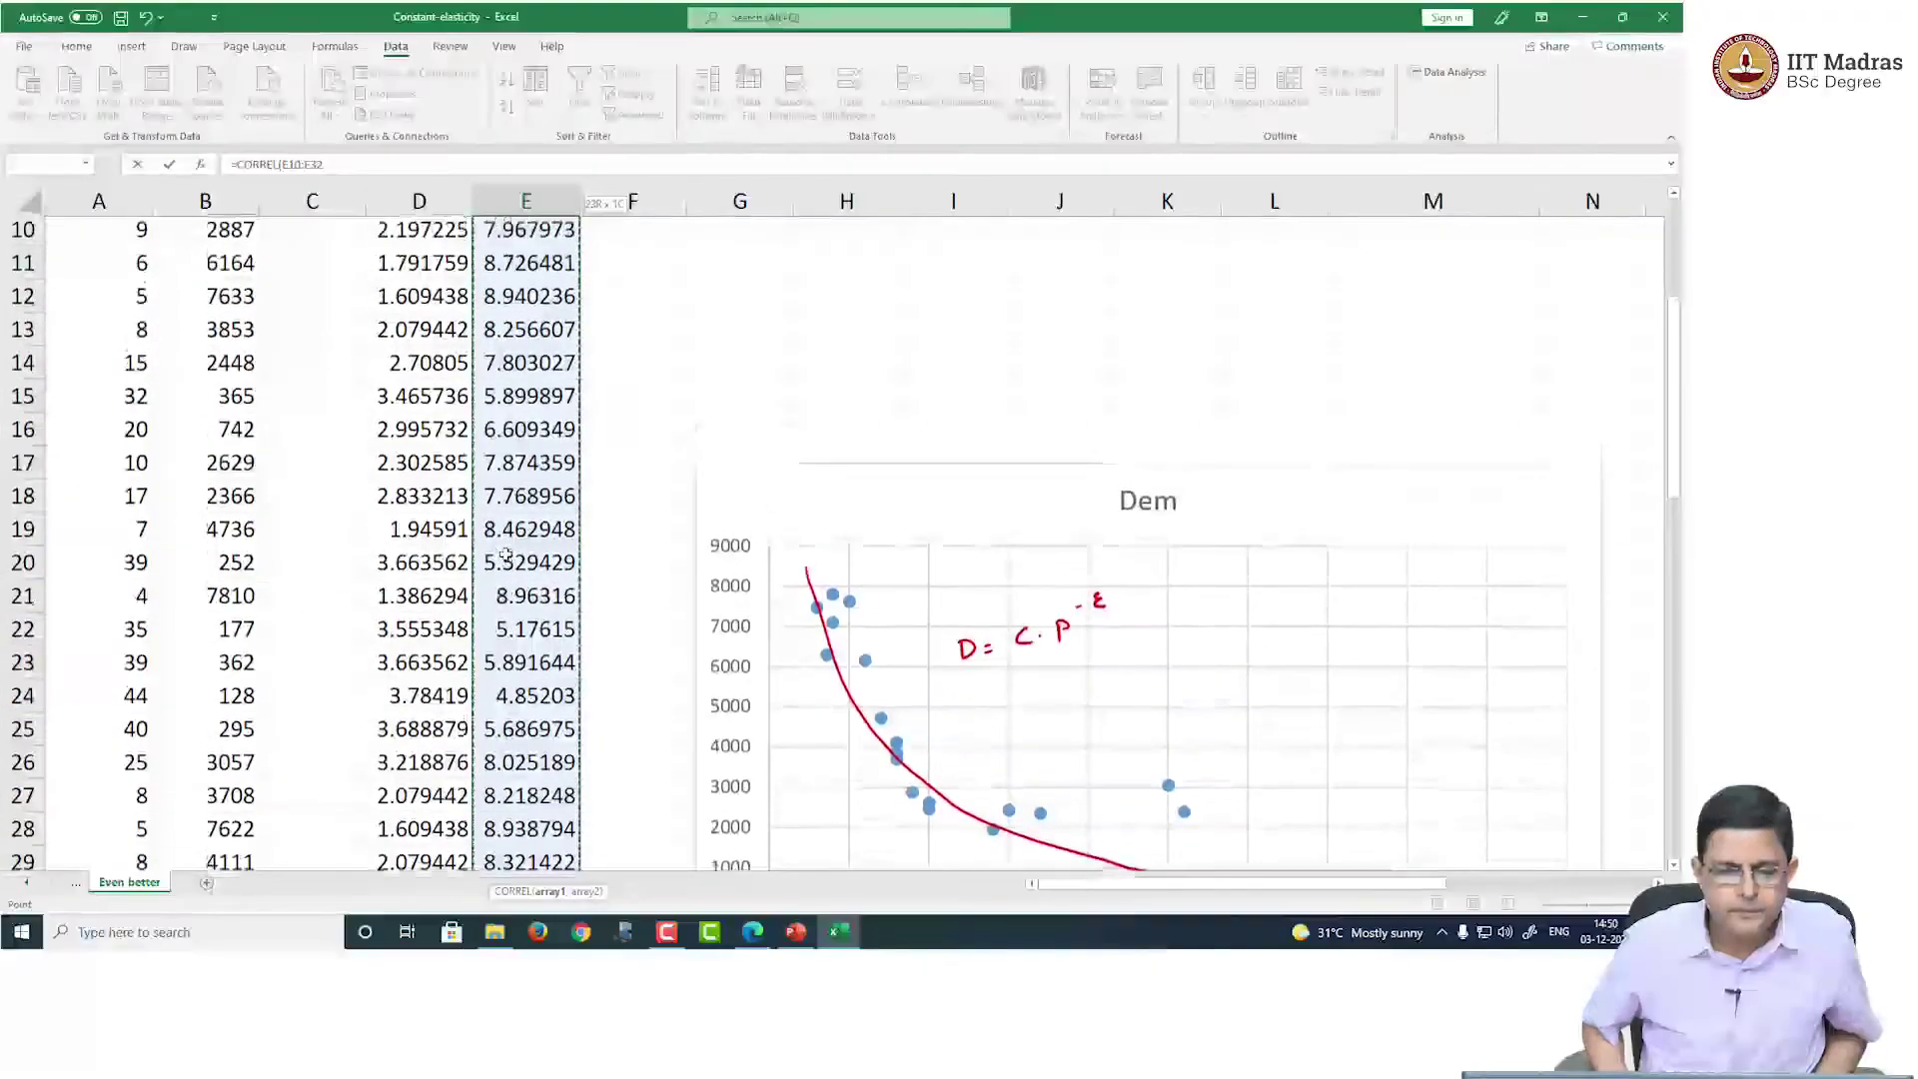
{"action": "scroll", "coordinate": [506, 554], "scroll_direction": "up", "scroll_amount": 1}
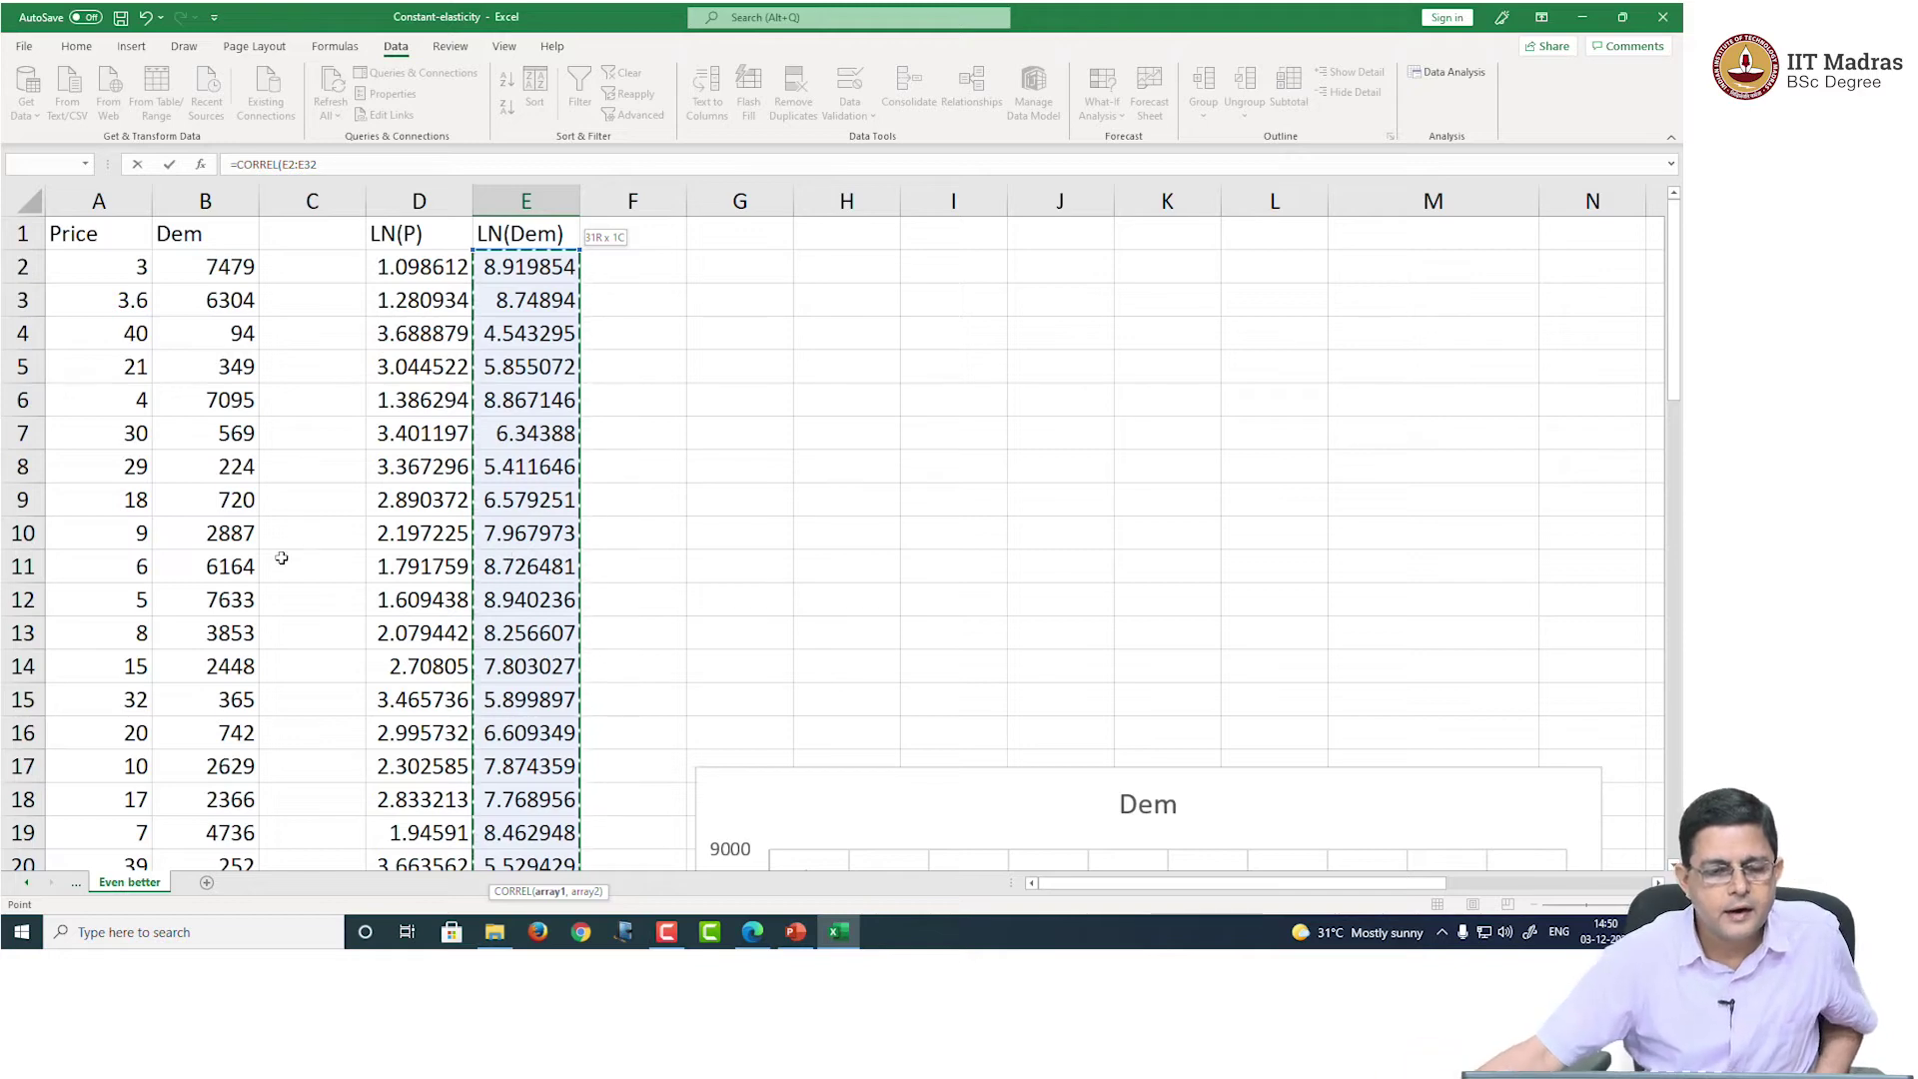
Step: Complete the CORREL formula with the LN(P) values D2:D32 as the second array, giving =CORREL(E2:E32,D2:D32)
{"action": "left_click", "coordinate": [411, 160]}
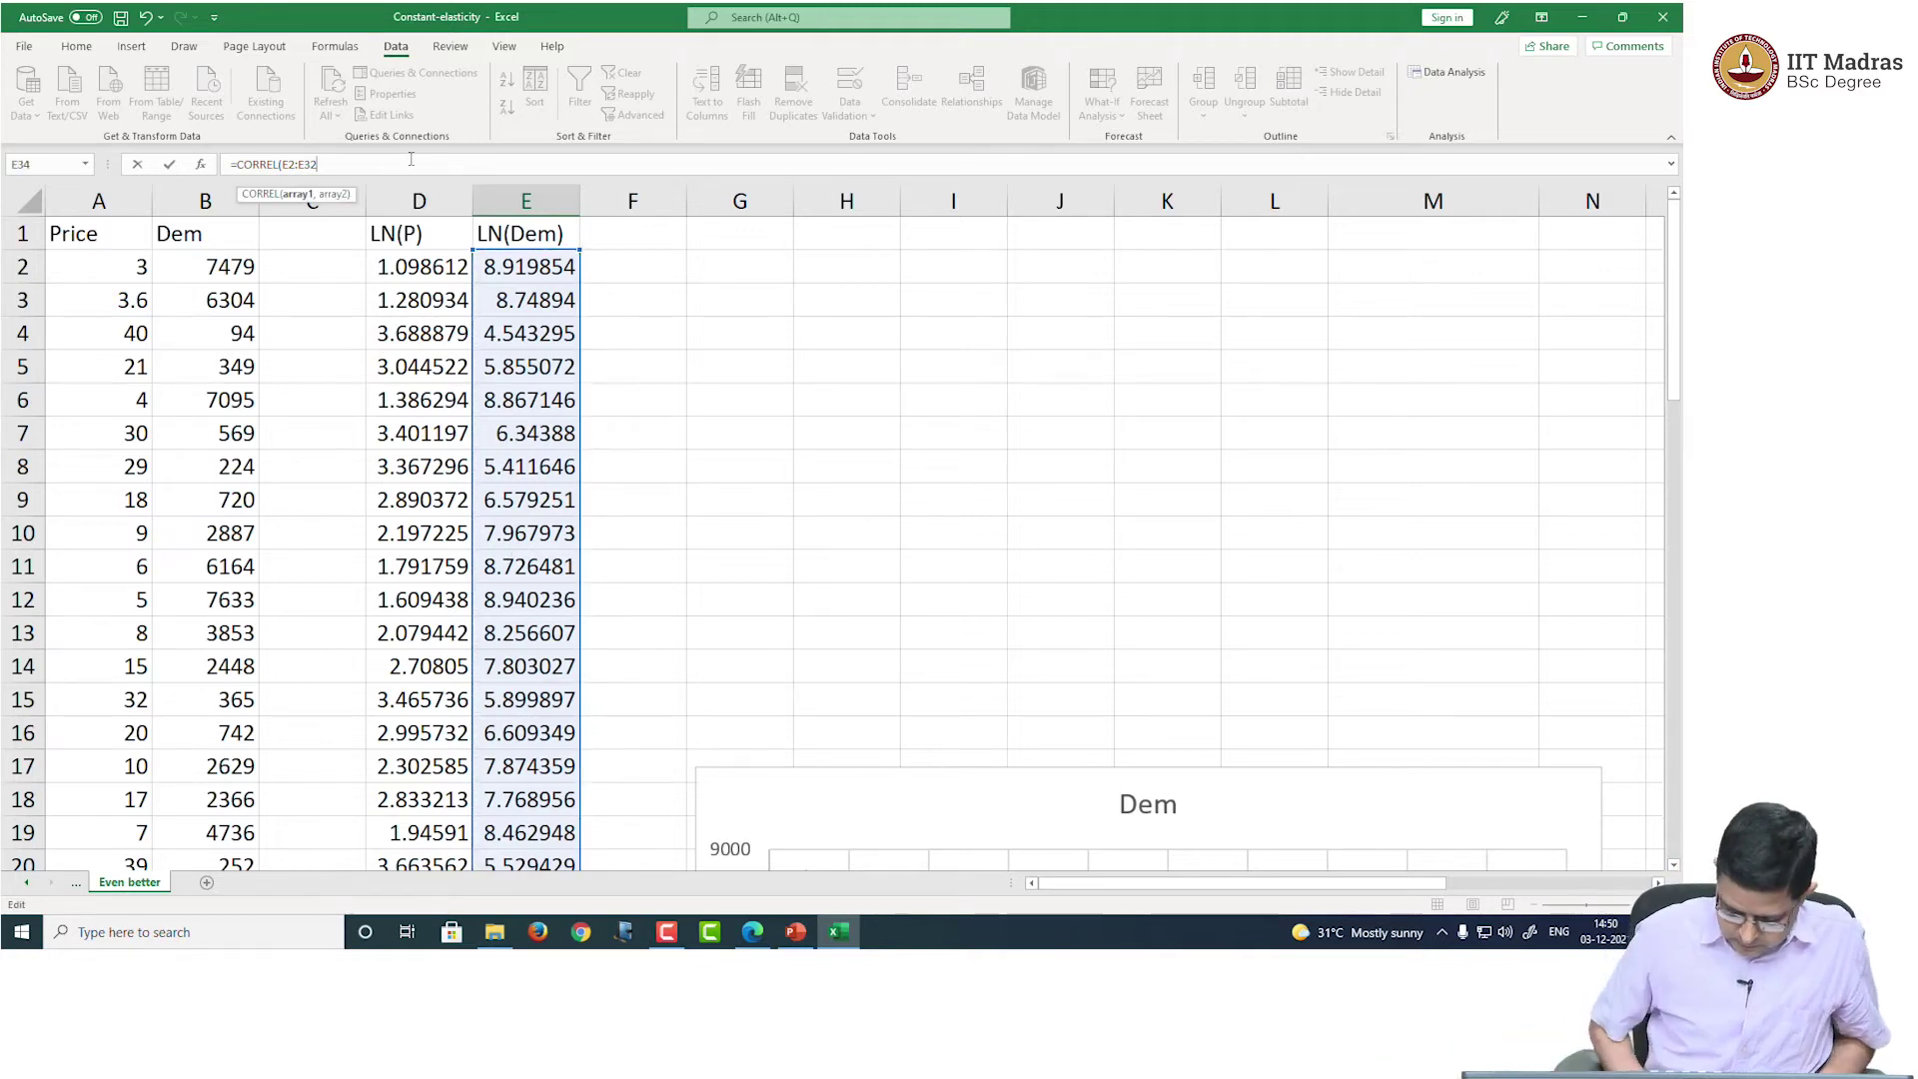
{"action": "type", "text": ","}
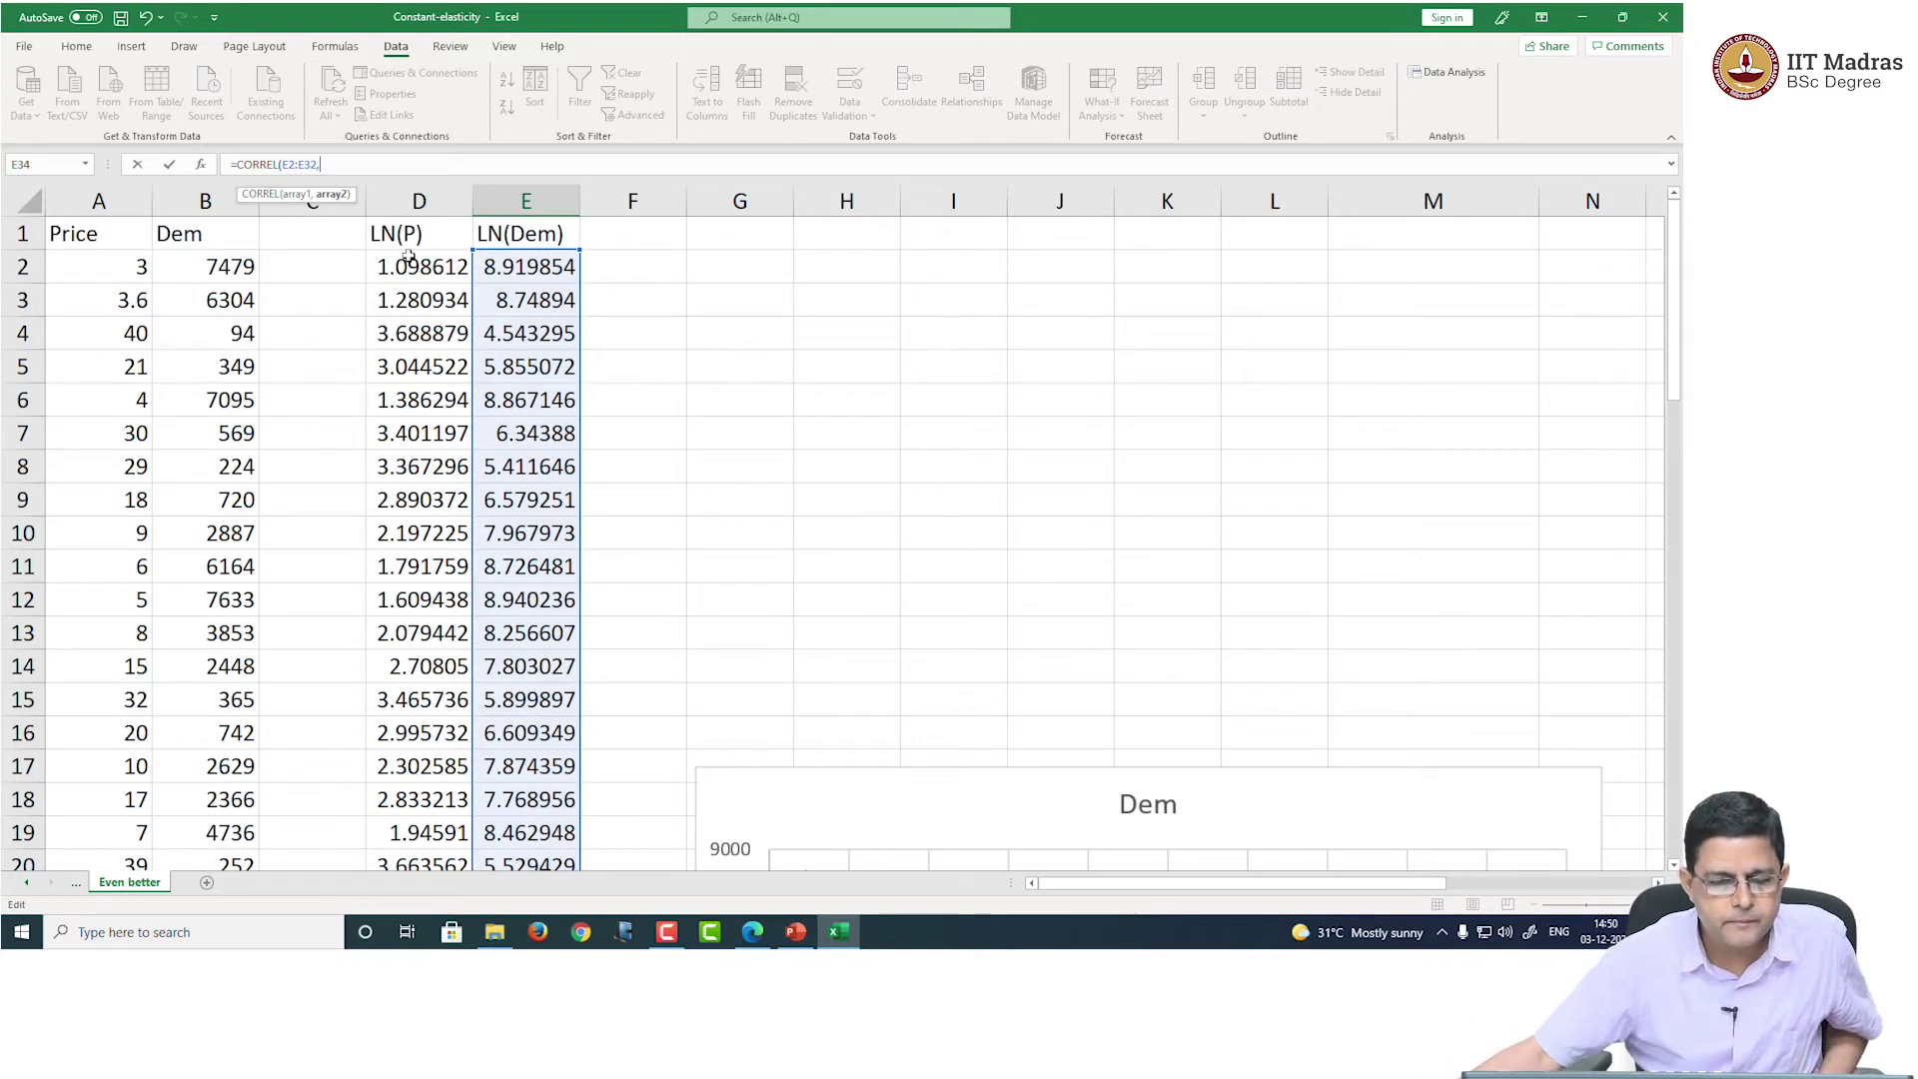
{"action": "left_click_drag", "start_coordinate": [409, 257], "coordinate": [425, 799]}
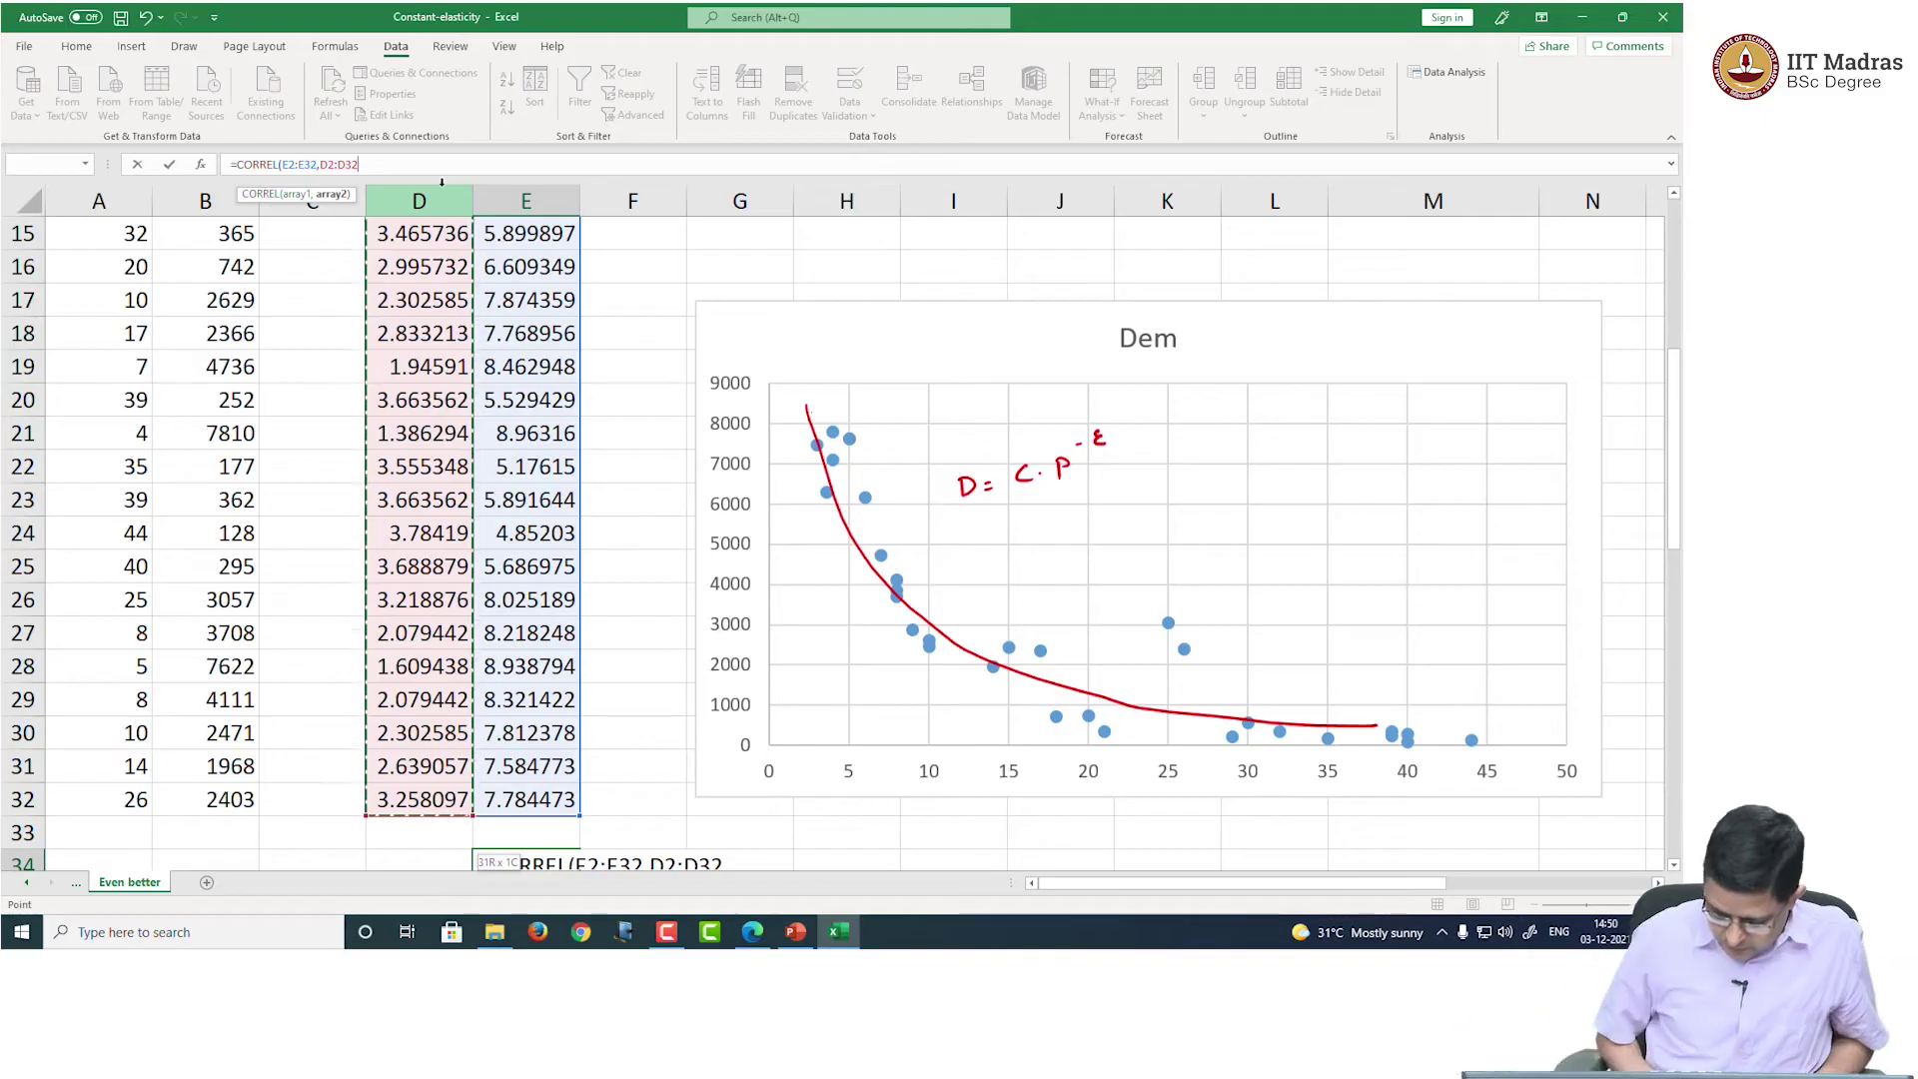
{"action": "type", "text": ")"}
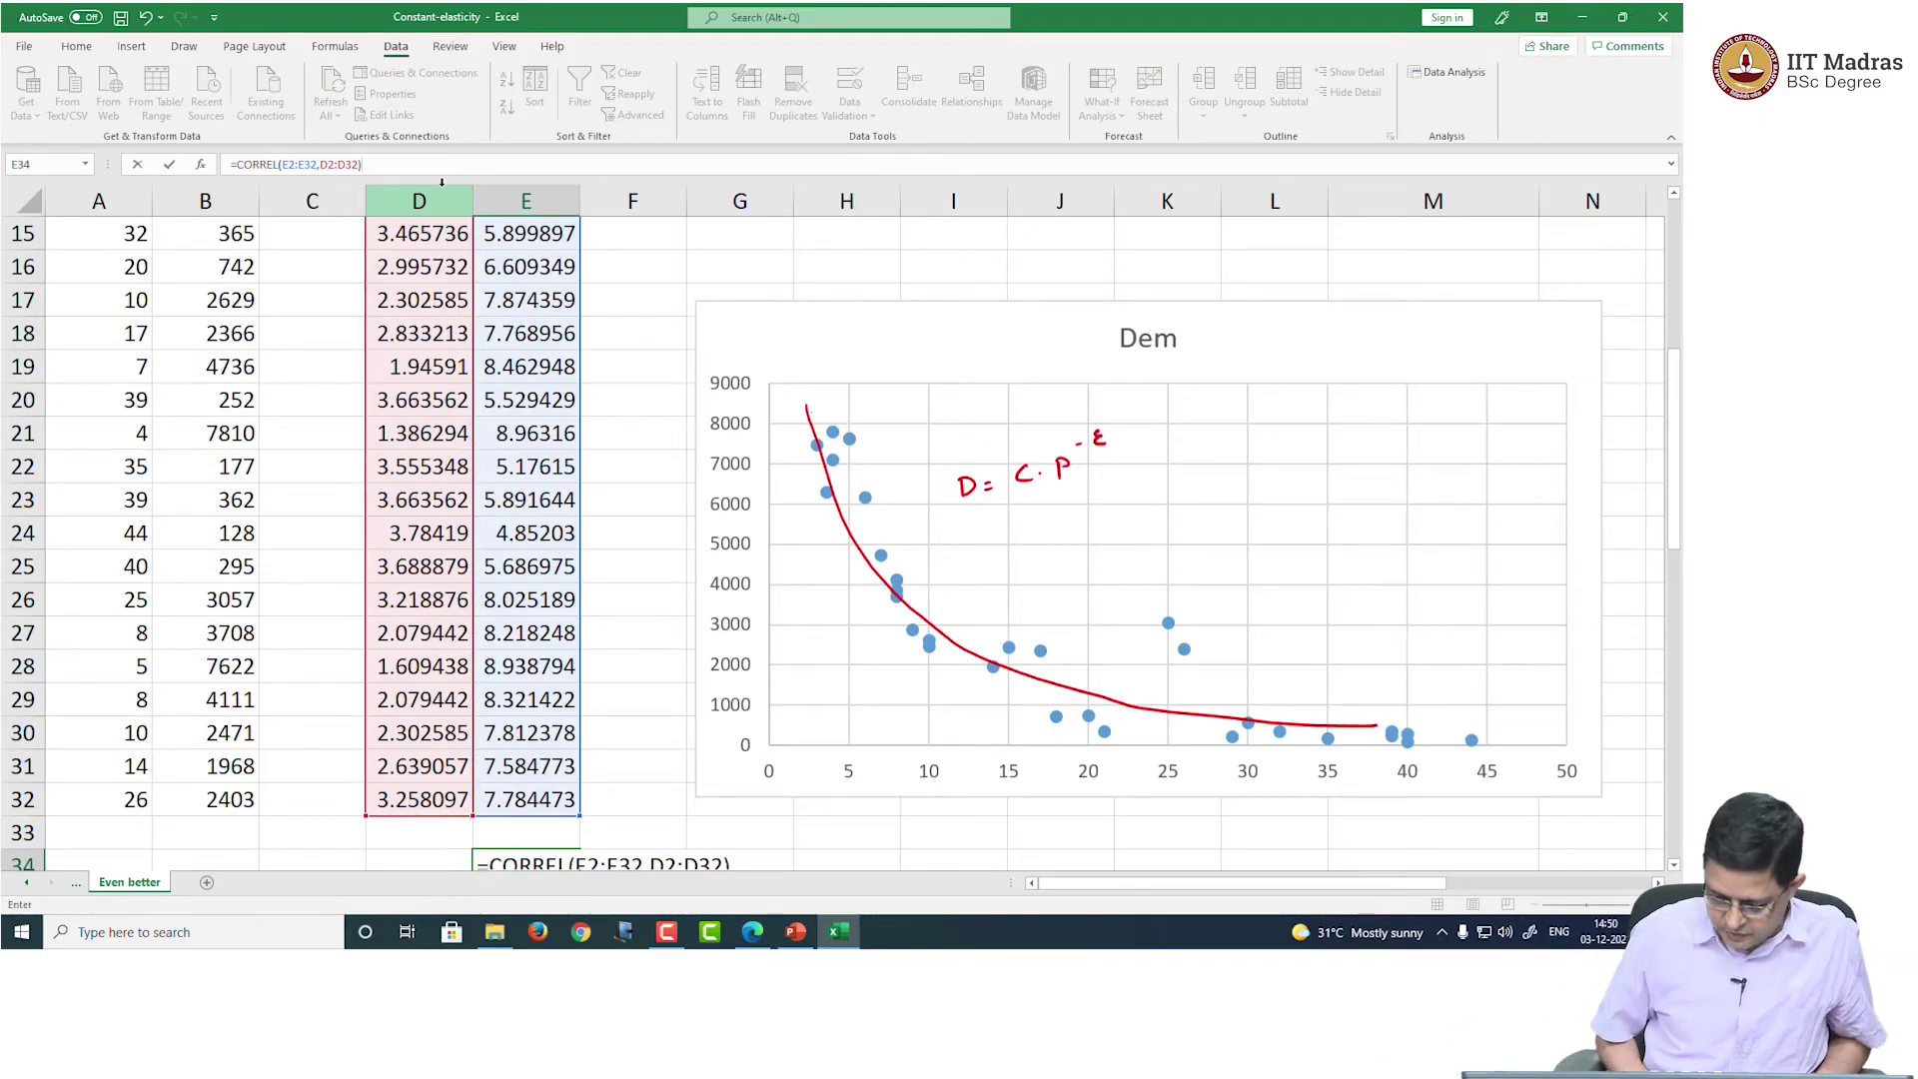
{"action": "key", "text": "Return"}
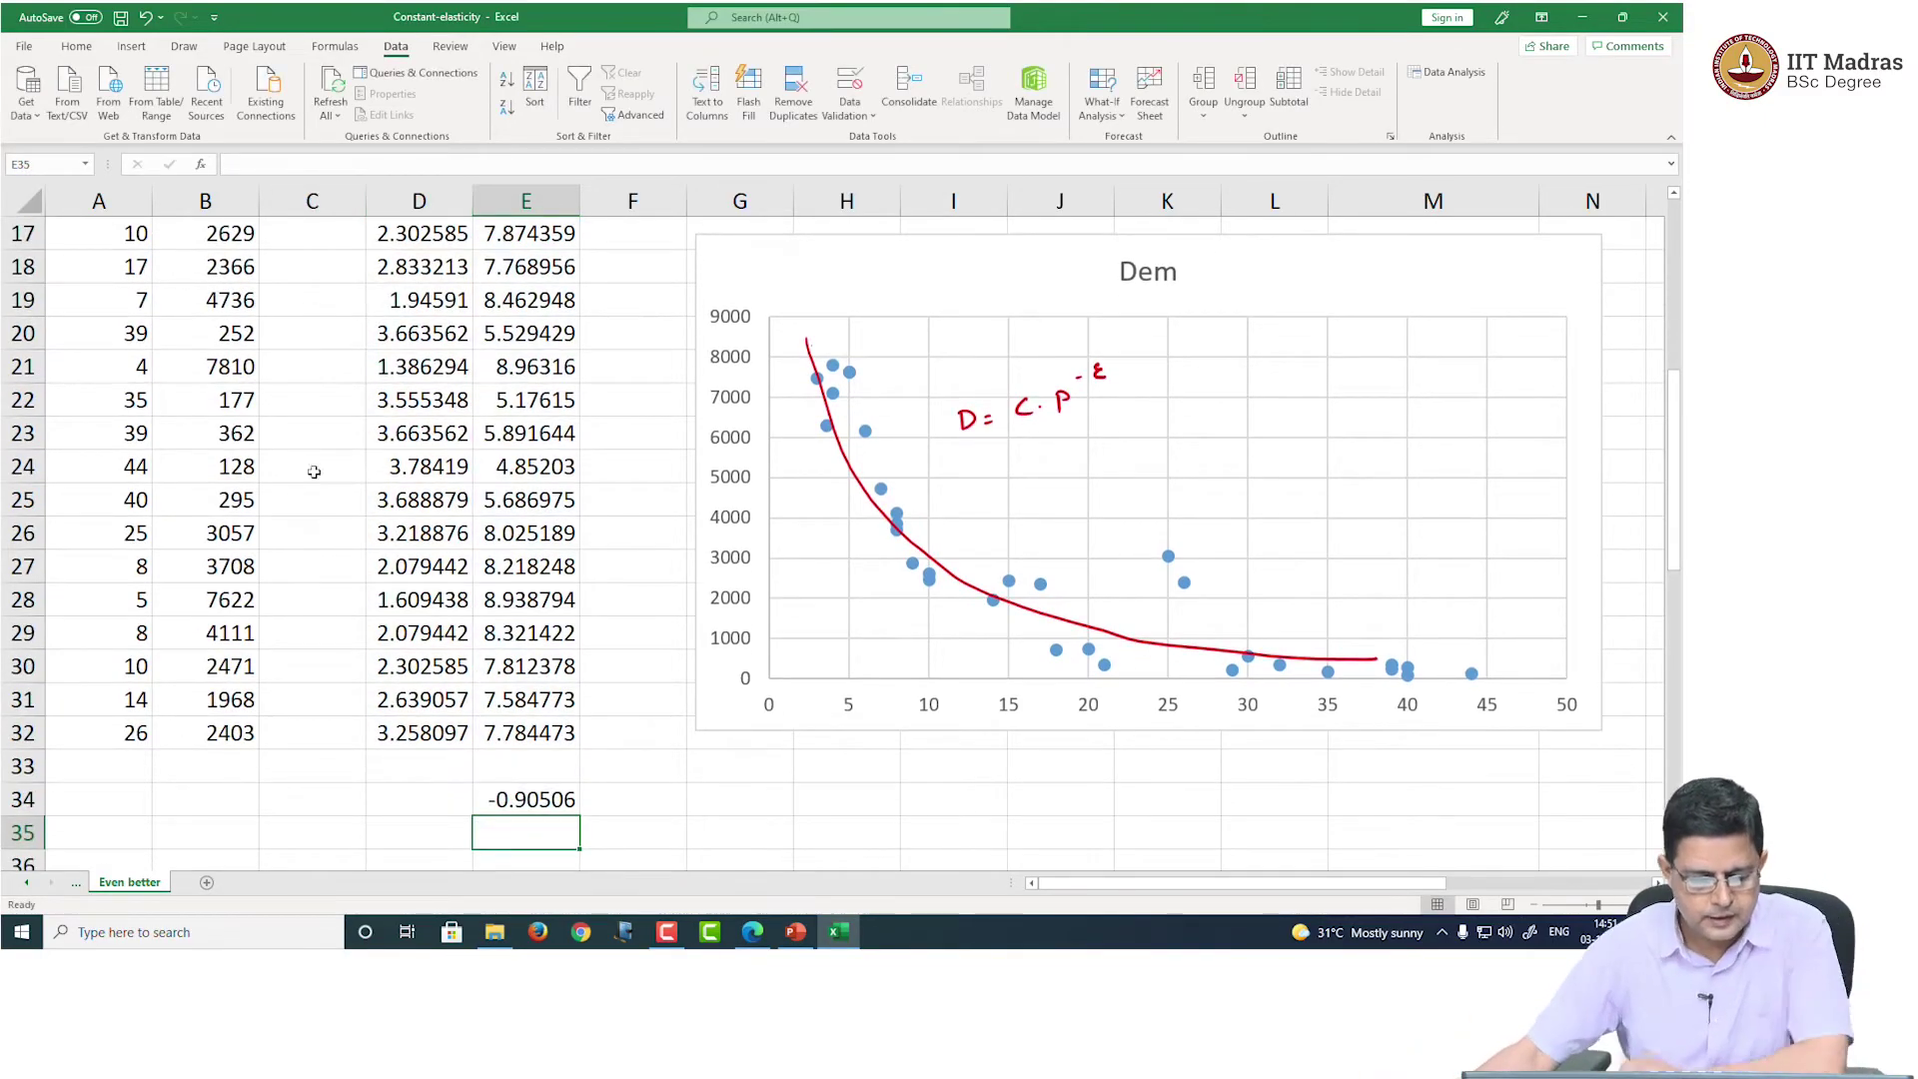
Step: Check the correlation result in E34 against the LN(P) and LN(Dem) columns it is based on
{"action": "left_click", "coordinate": [507, 799]}
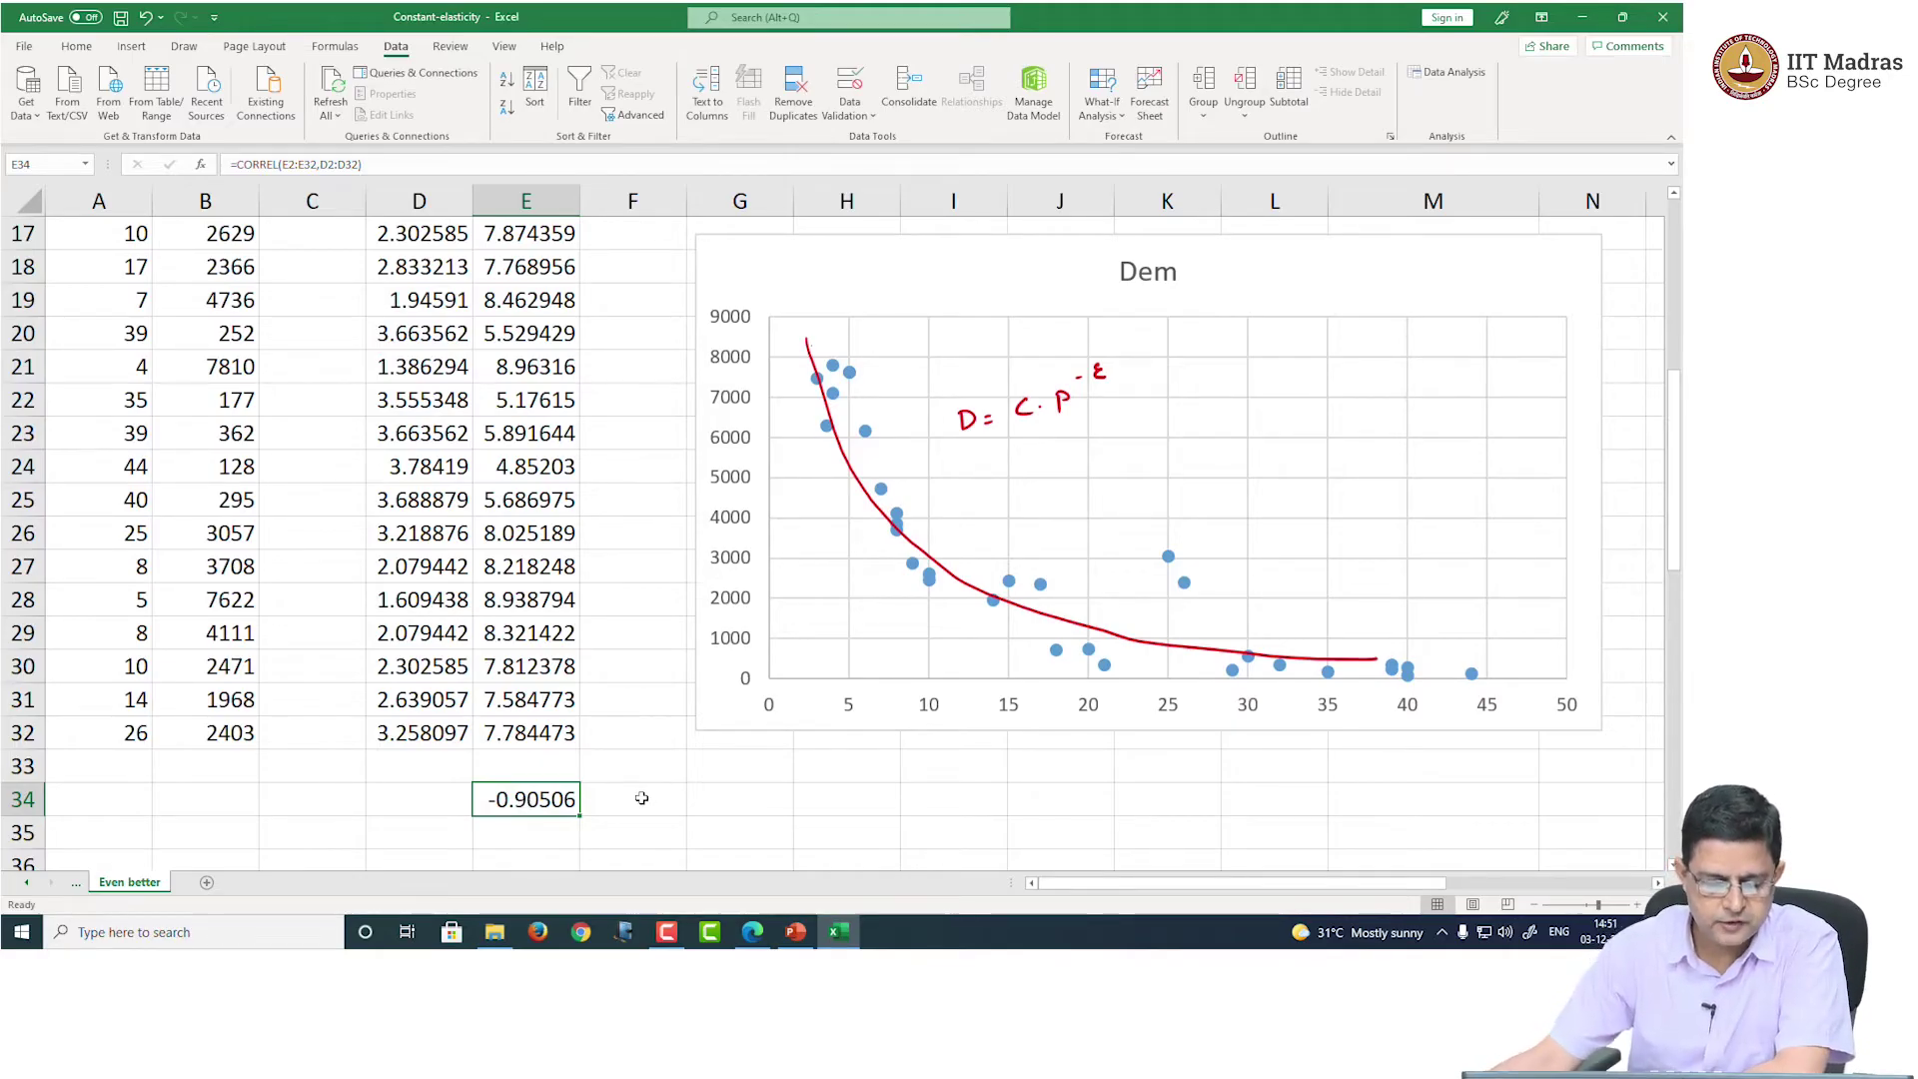
{"action": "left_click", "coordinate": [445, 735]}
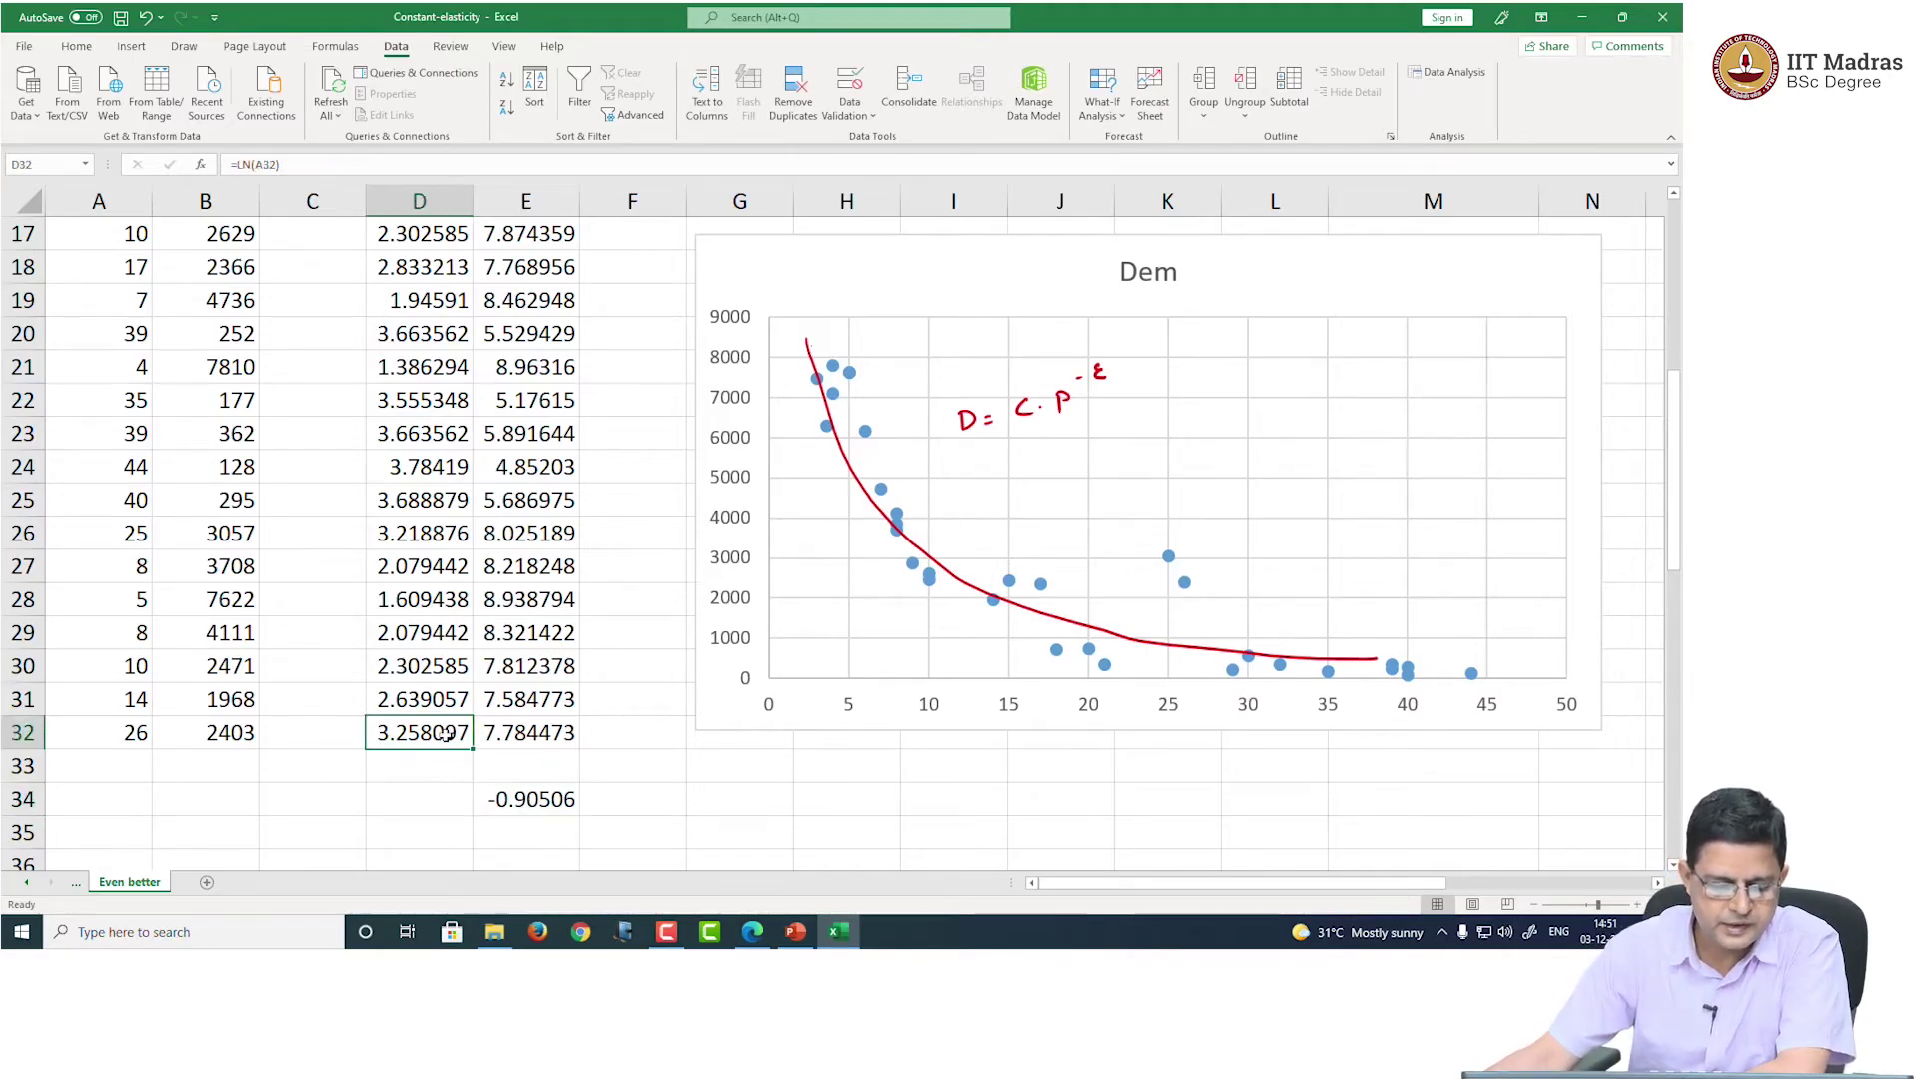
{"action": "left_click", "coordinate": [544, 741]}
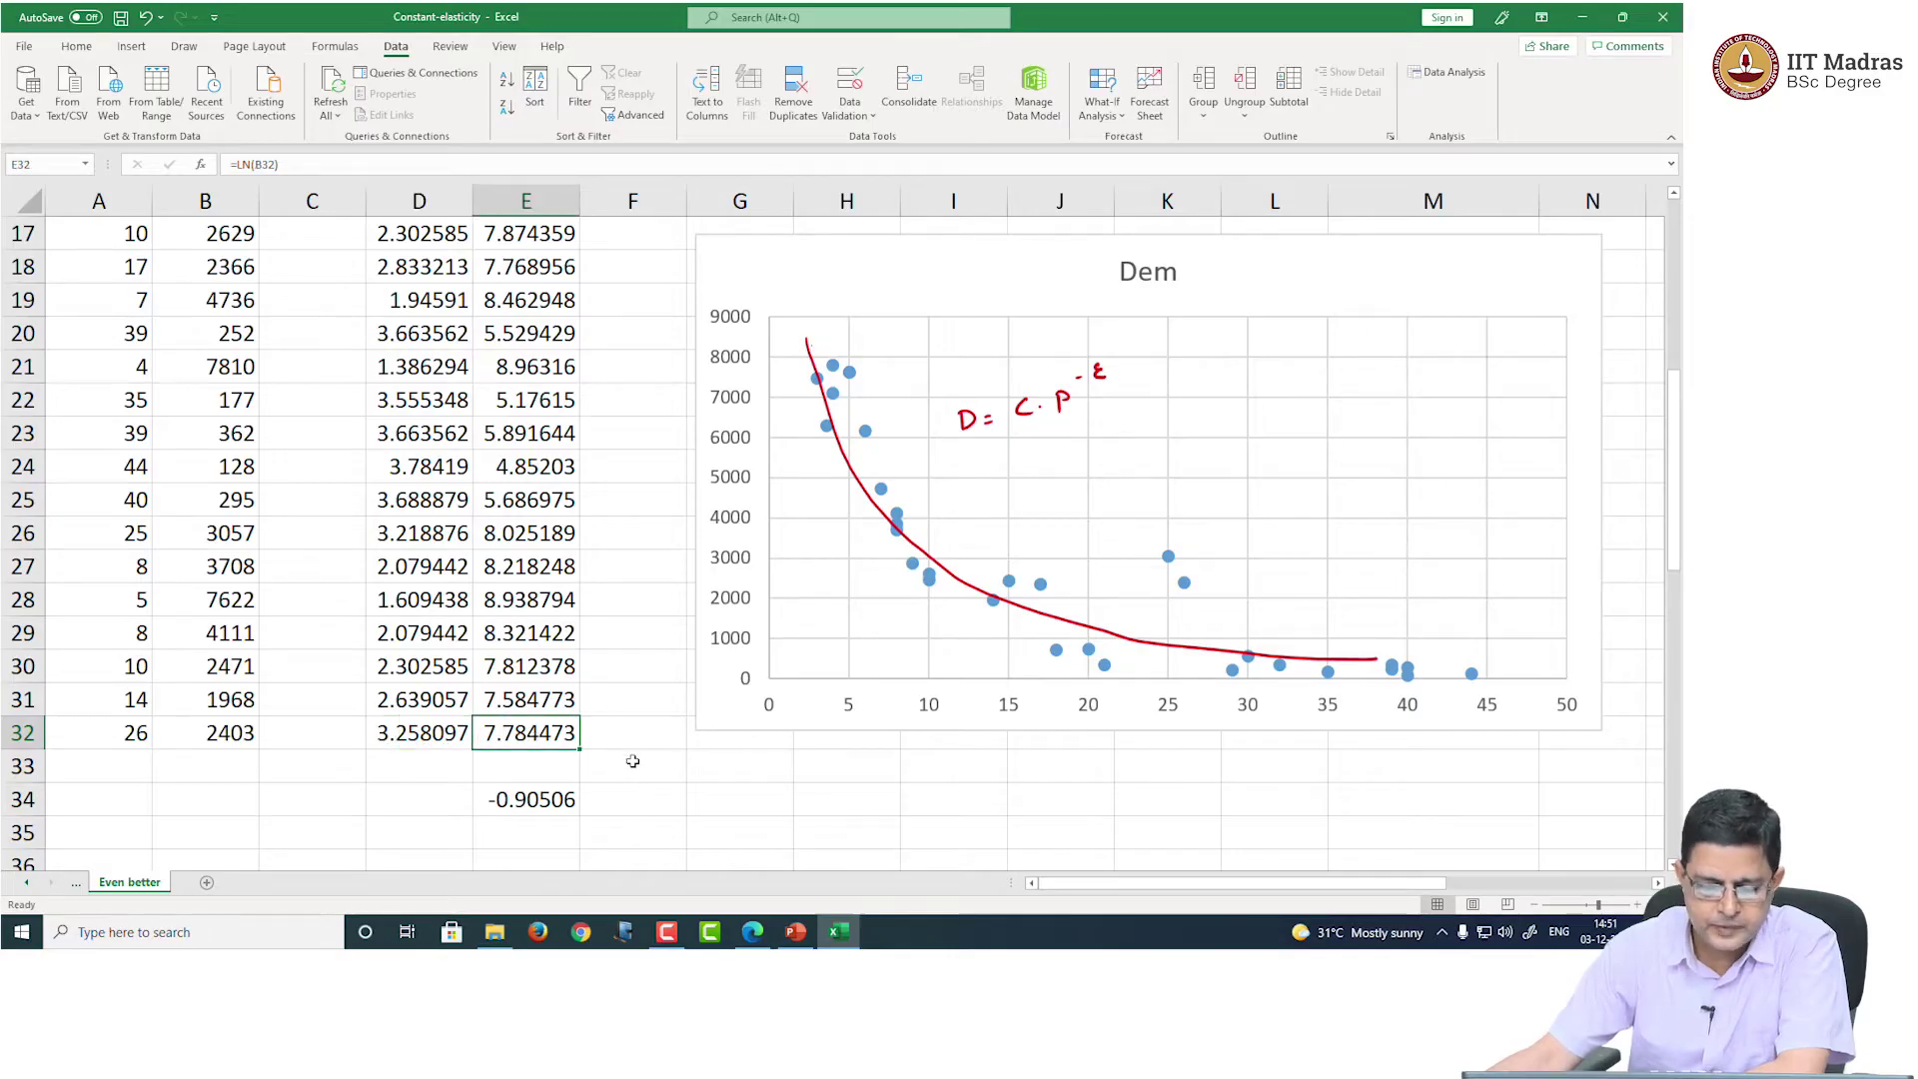
{"action": "left_click", "coordinate": [493, 798]}
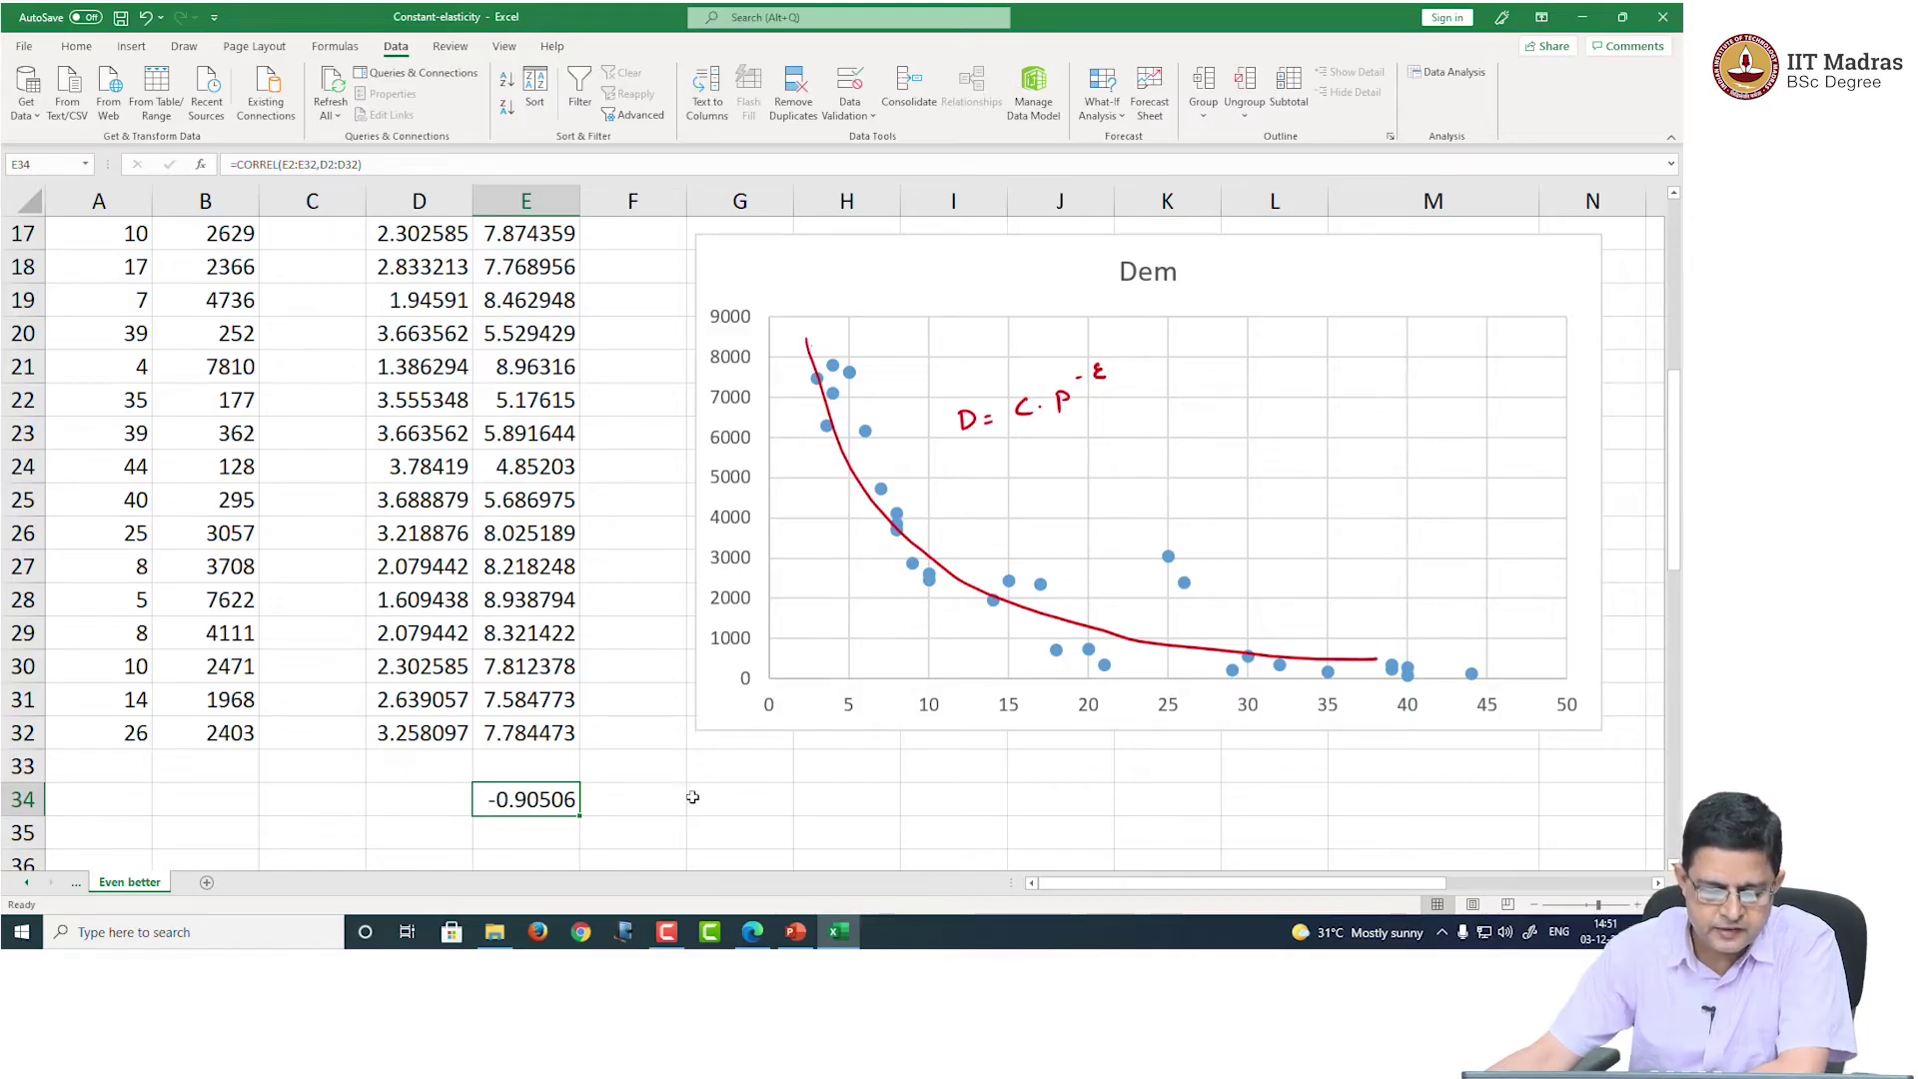
Step: Go back to the regression's summary output and inspect the Multiple R and R Square values
{"action": "scroll", "coordinate": [693, 797], "scroll_direction": "down", "scroll_amount": 4}
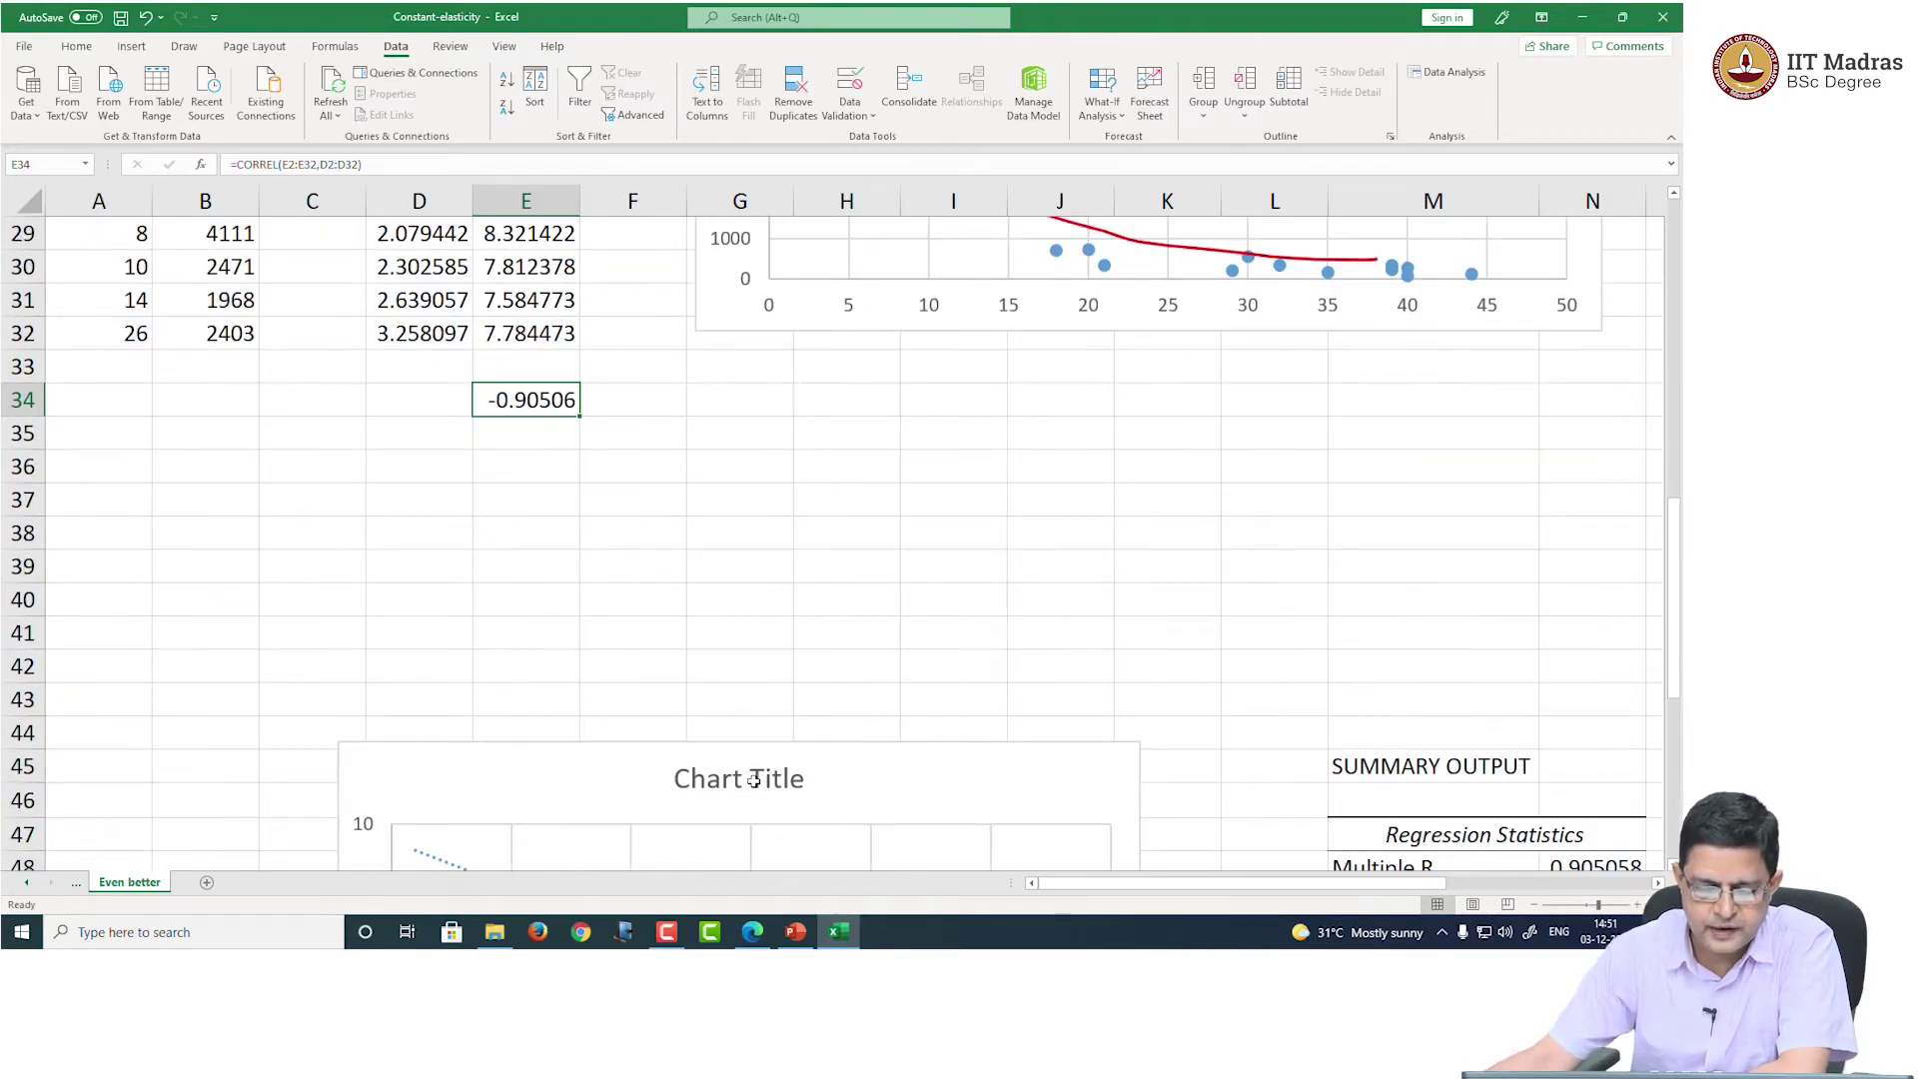
{"action": "scroll", "coordinate": [1255, 721], "scroll_direction": "down", "scroll_amount": 3}
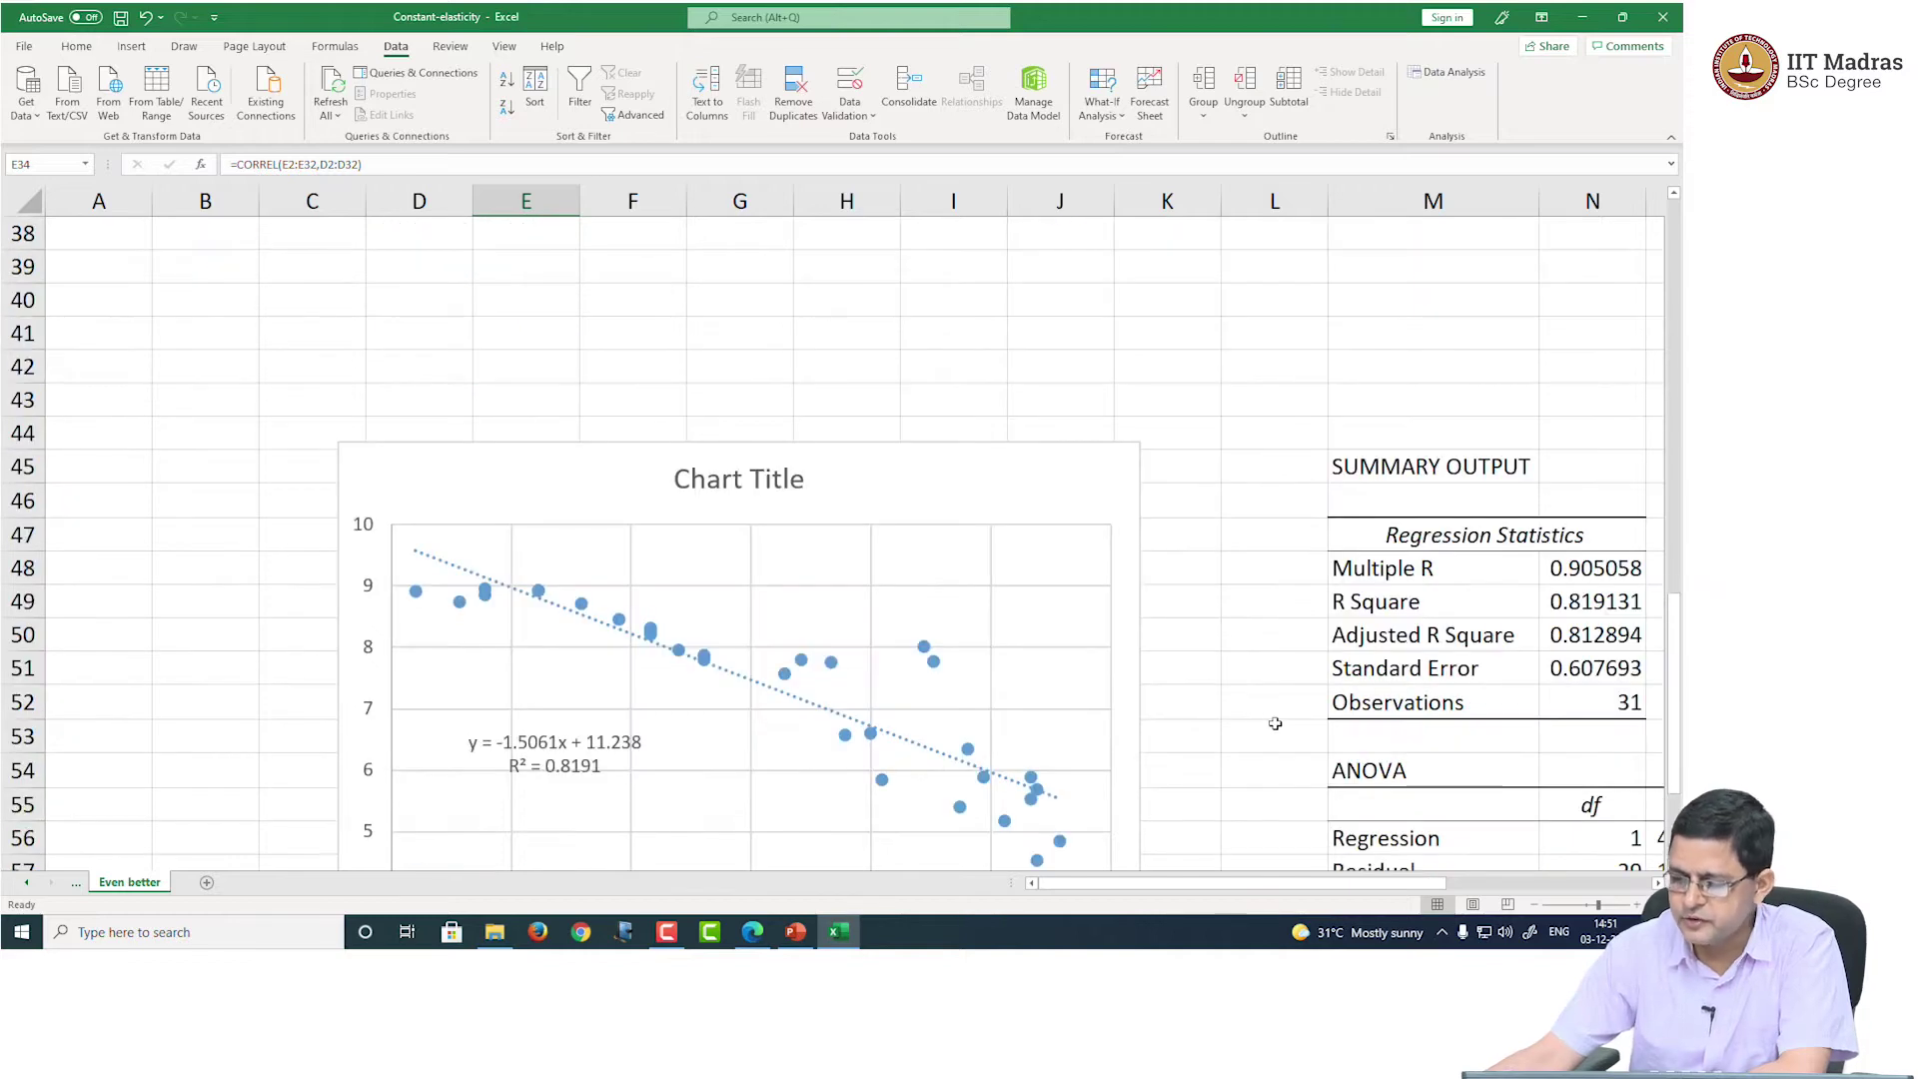
{"action": "left_click", "coordinate": [1656, 883]}
{"action": "left_click", "coordinate": [1656, 883]}
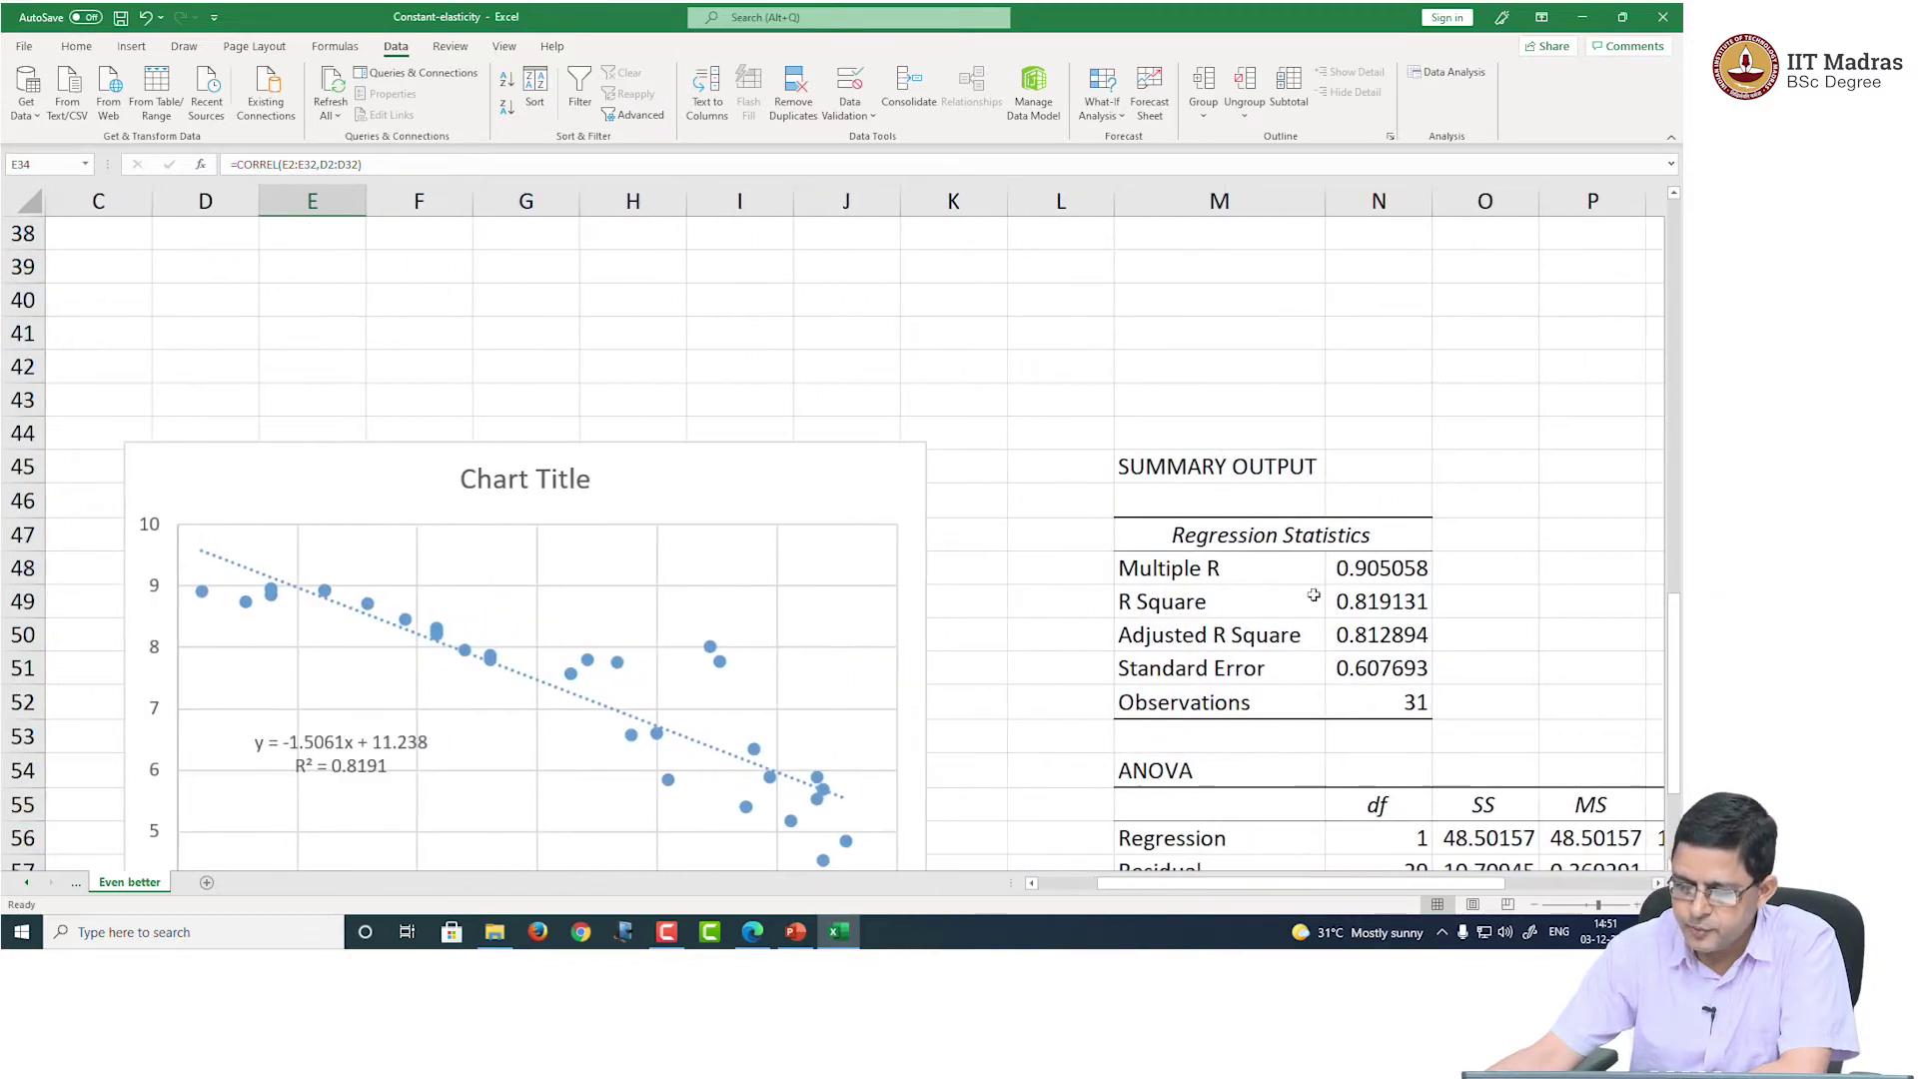
{"action": "left_click", "coordinate": [1358, 575]}
{"action": "left_click", "coordinate": [1364, 604]}
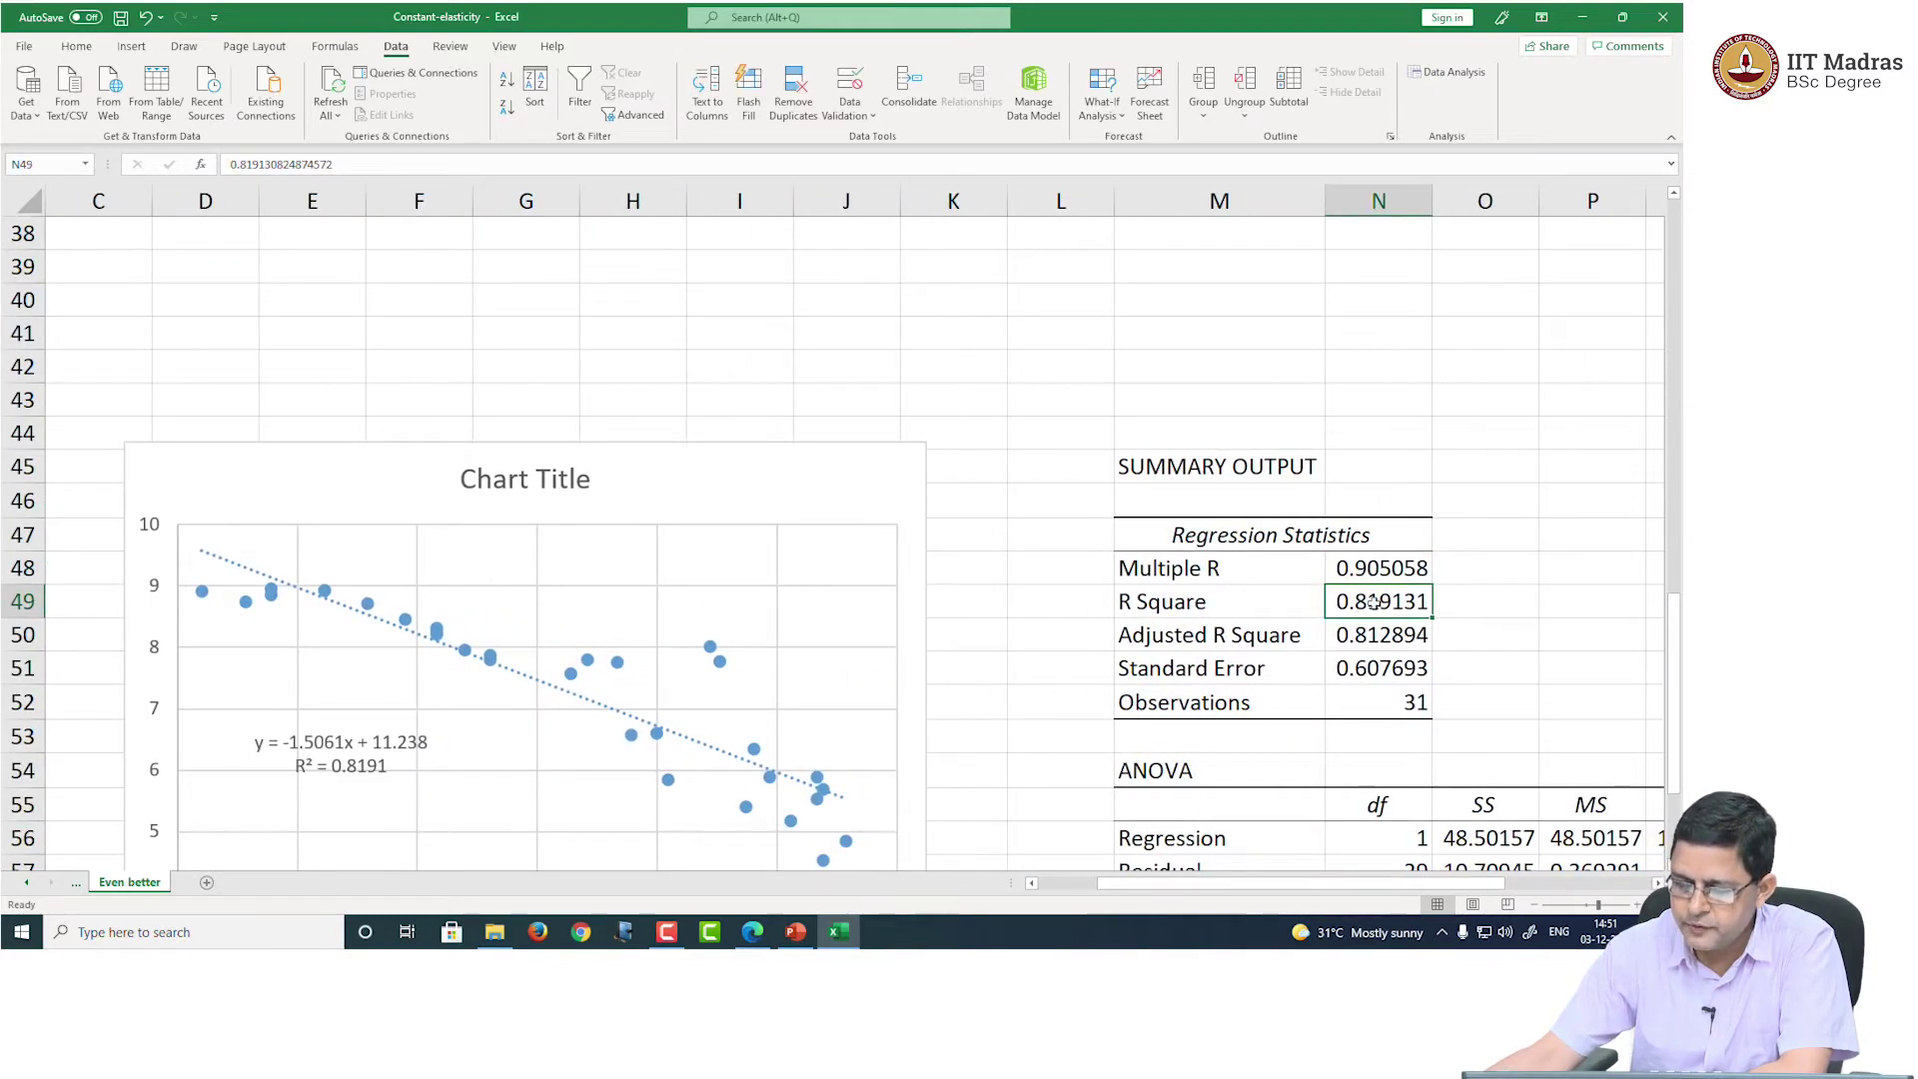
{"action": "left_click", "coordinate": [1239, 598]}
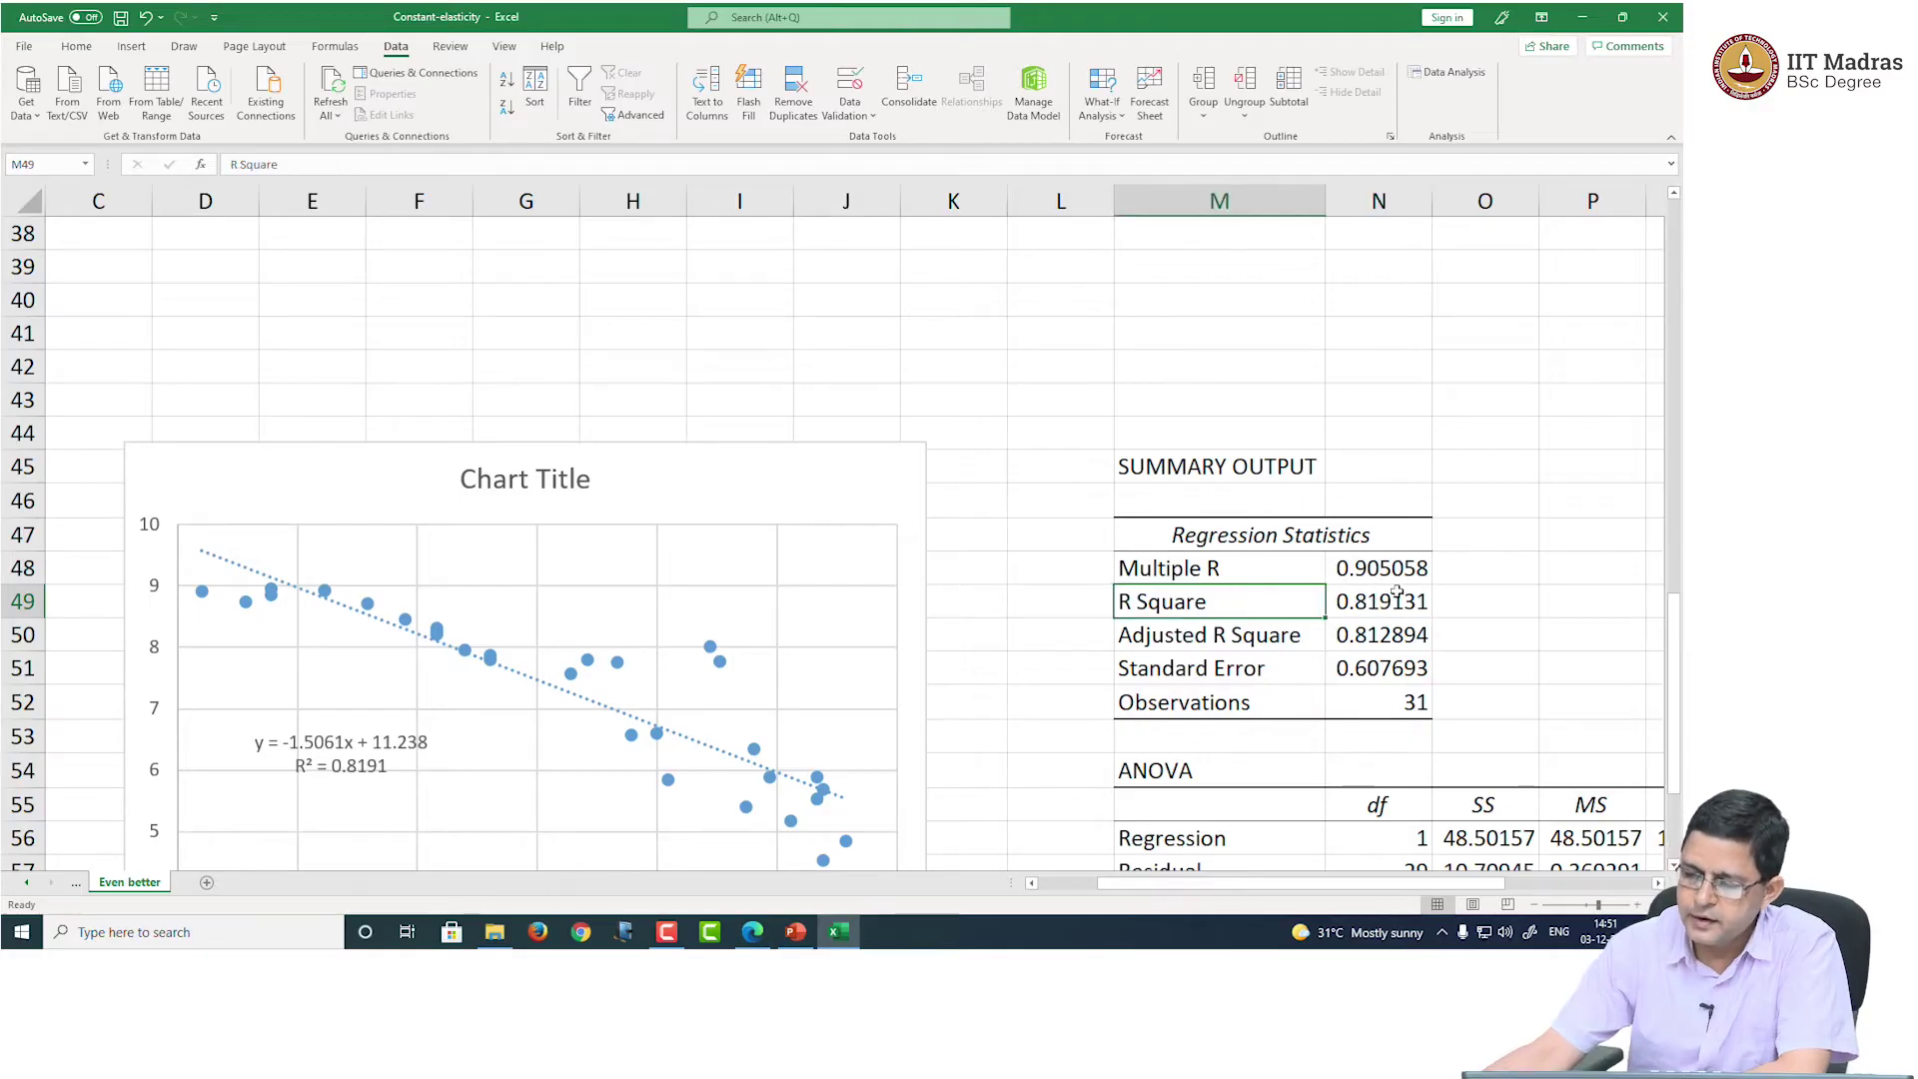
{"action": "left_click", "coordinate": [1394, 601]}
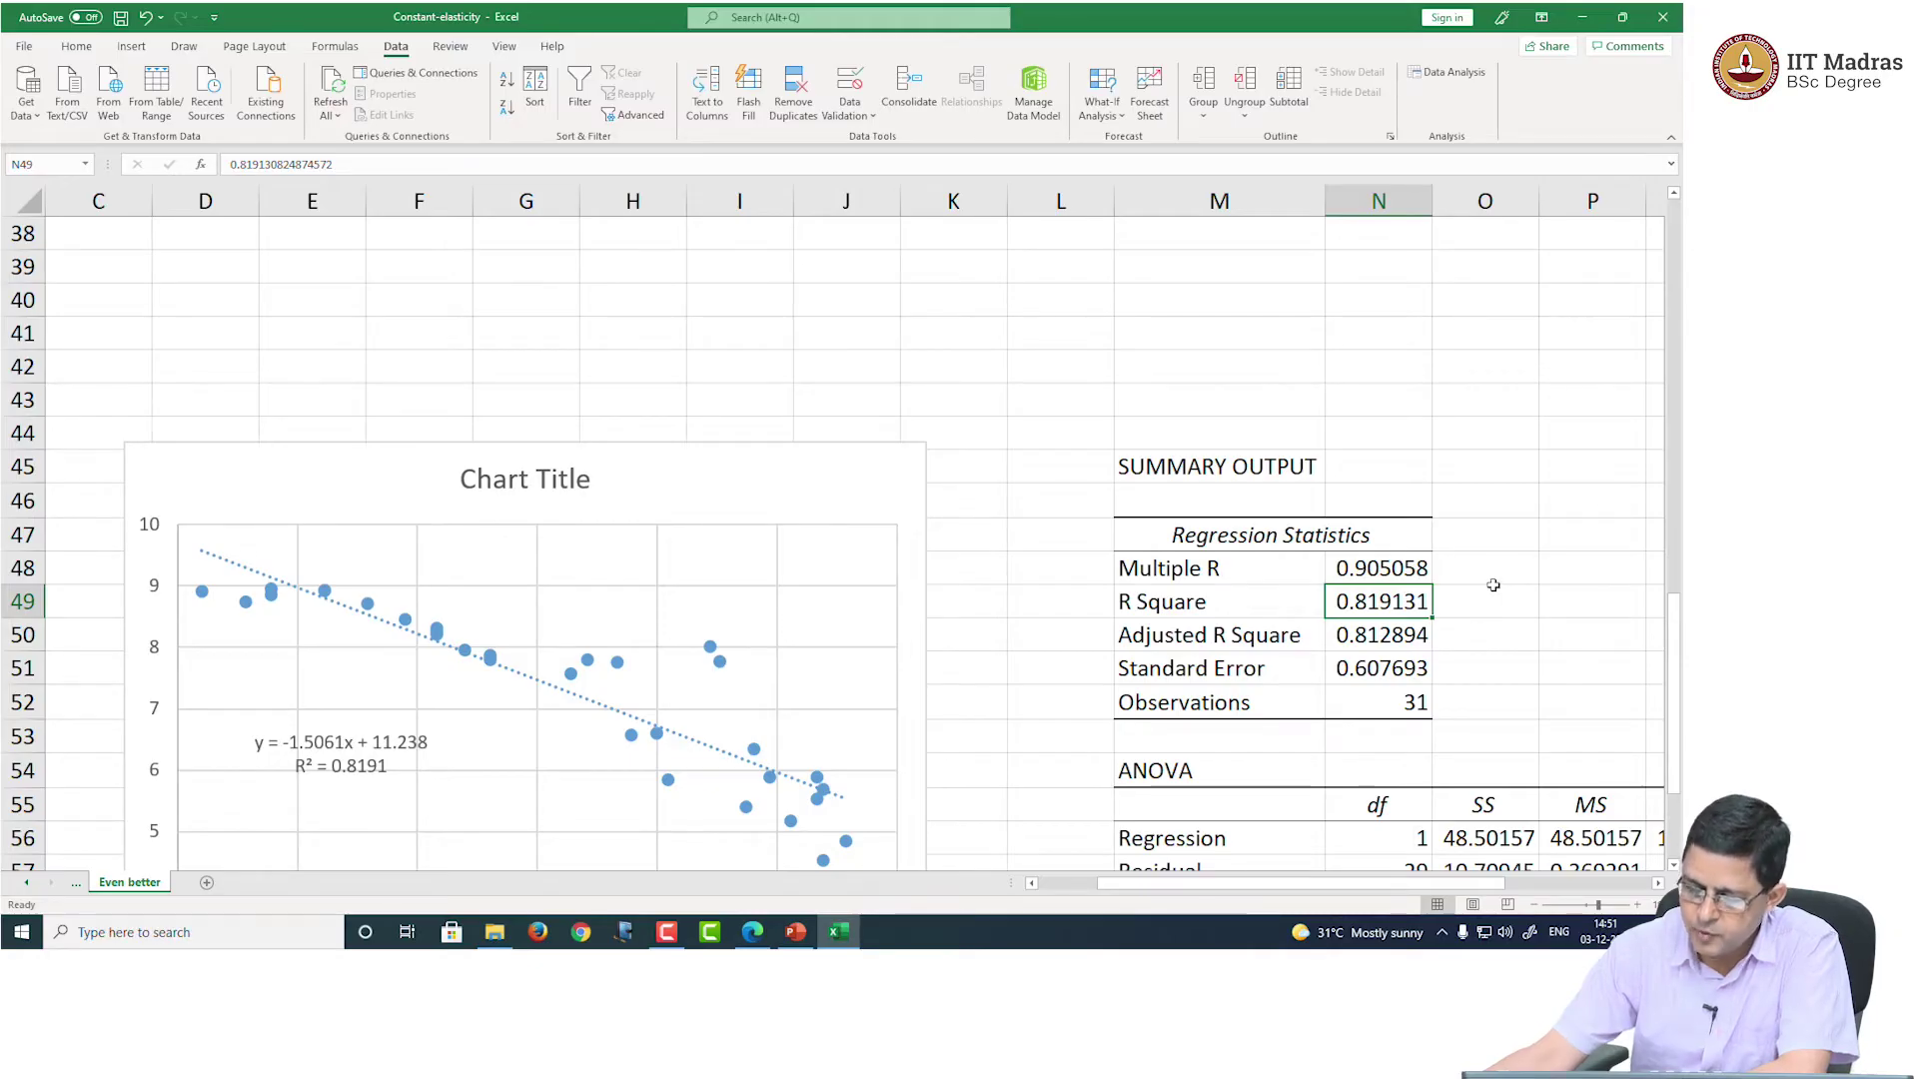
Step: Examine the Standard Error value in the regression statistics
{"action": "left_click", "coordinate": [1394, 665]}
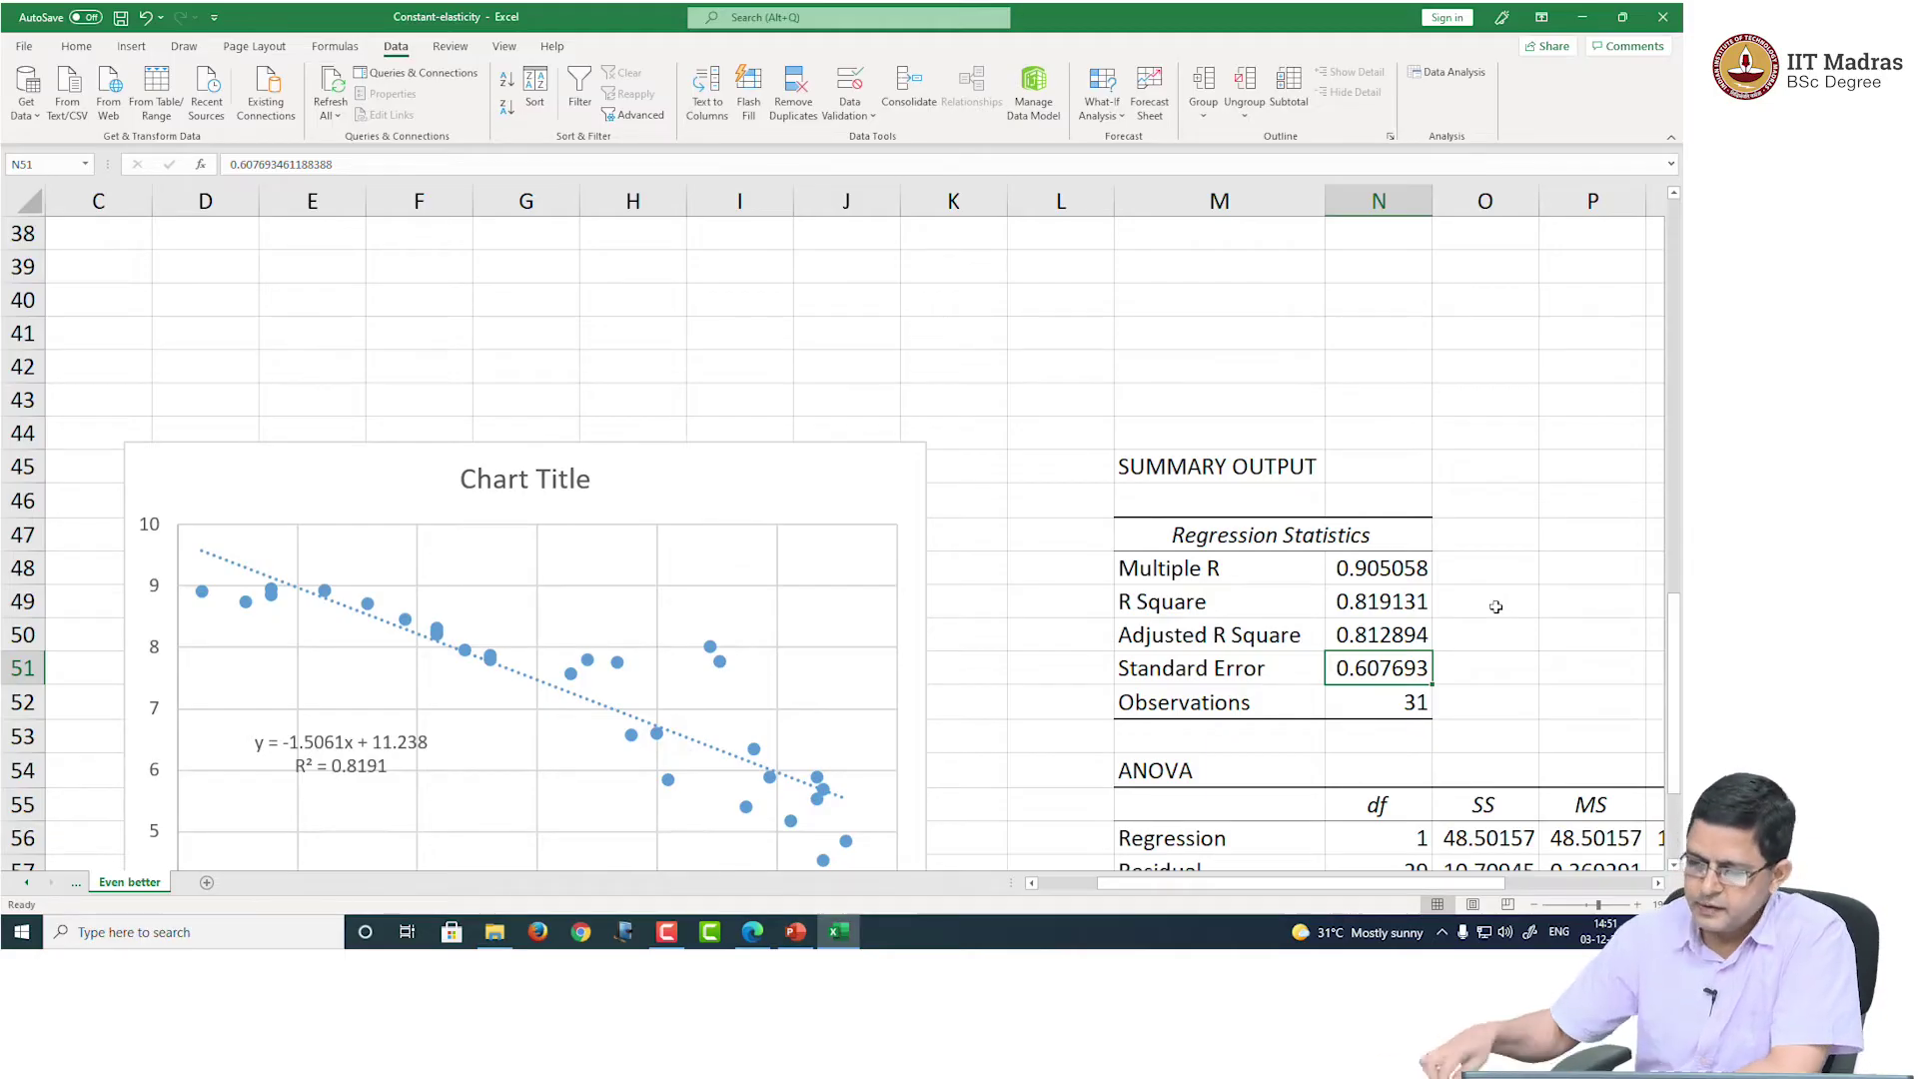
{"action": "double_click", "coordinate": [973, 299]}
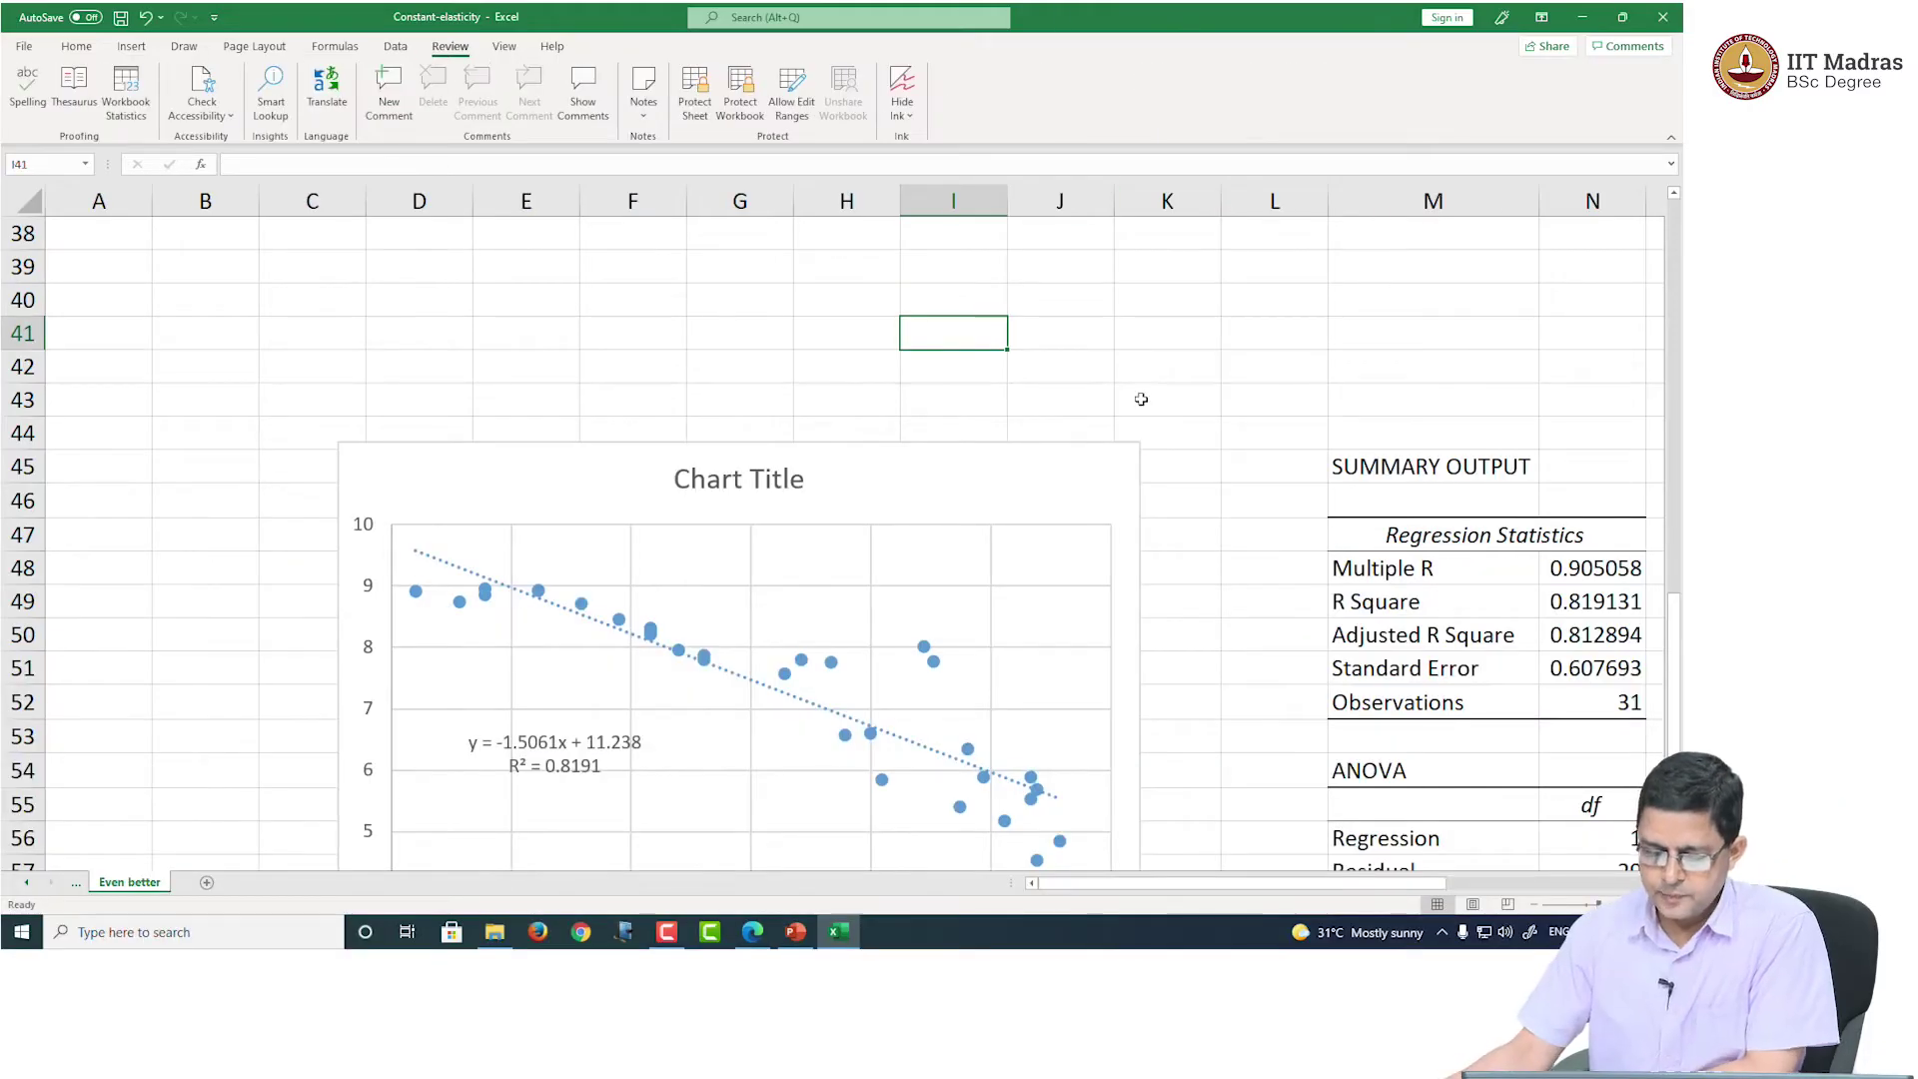
{"action": "left_click", "coordinate": [1142, 398]}
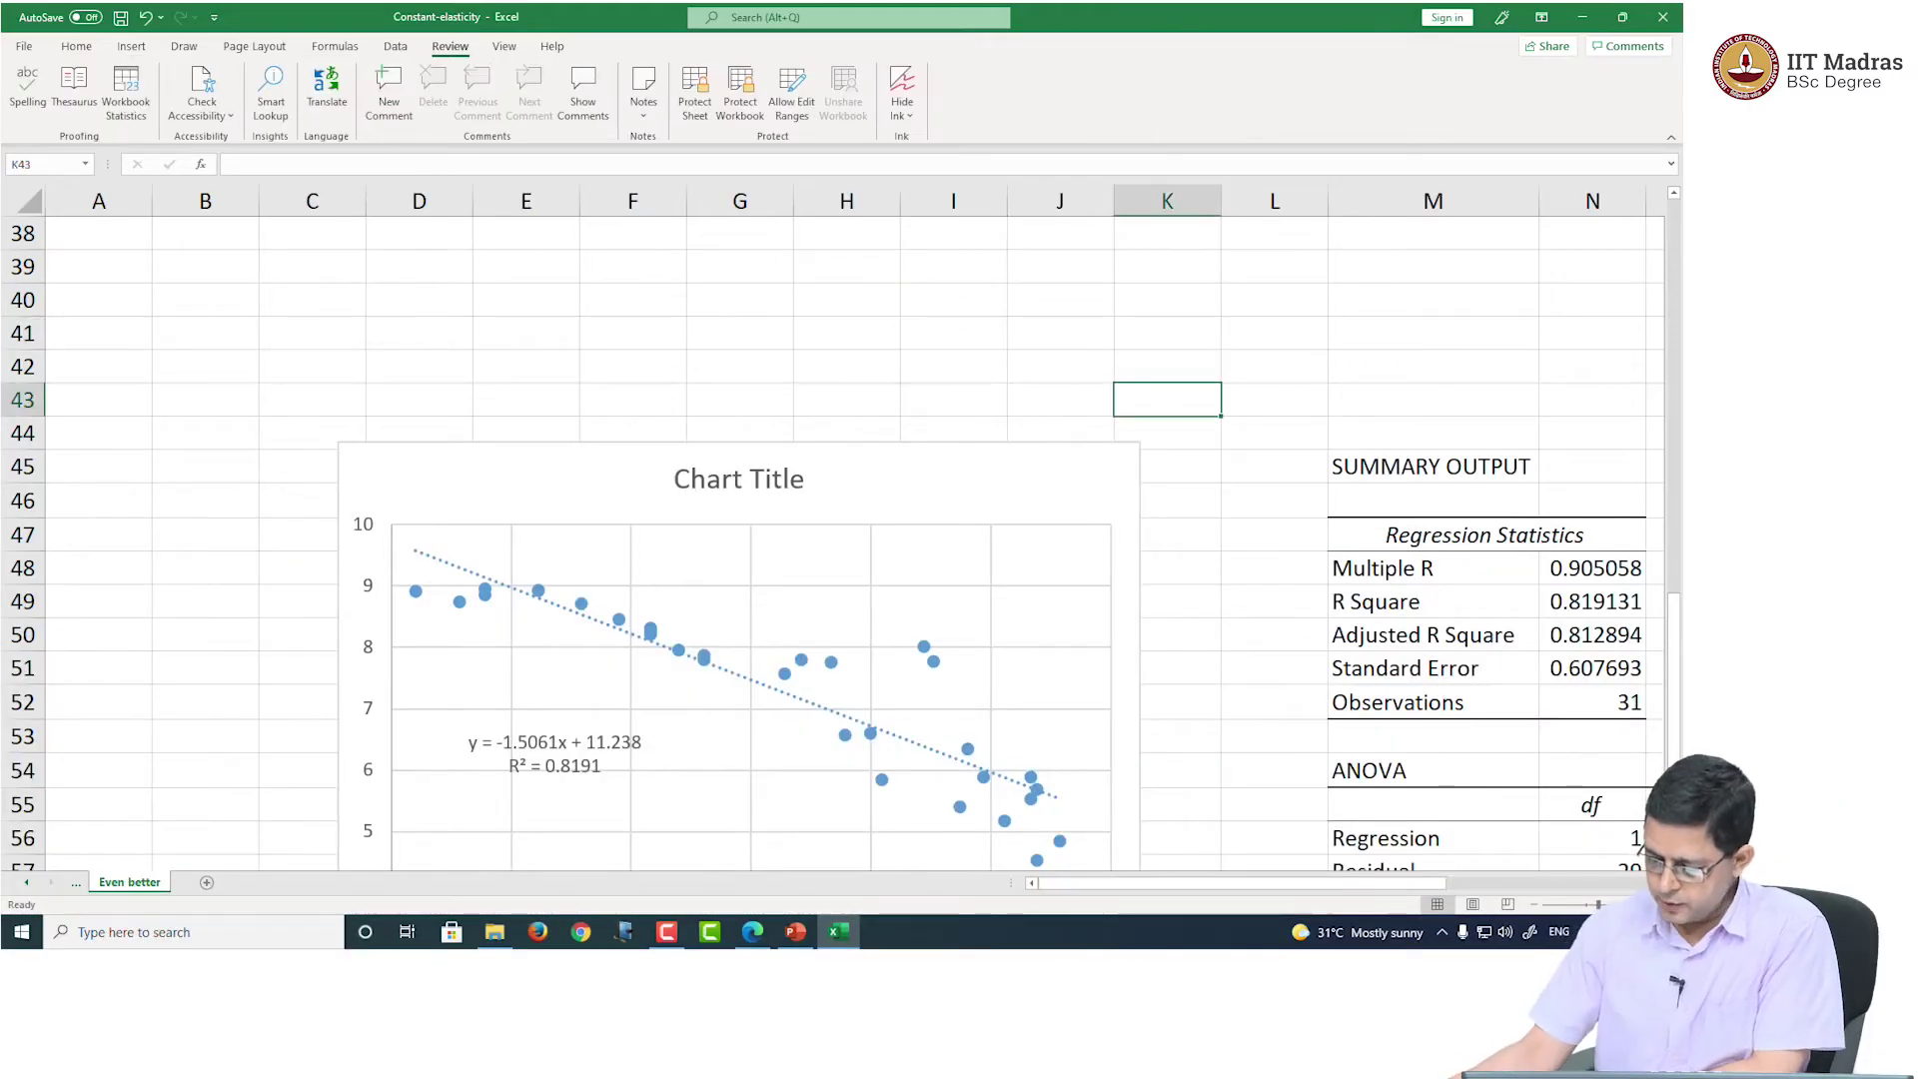
{"action": "scroll", "coordinate": [1281, 733], "scroll_direction": "right", "scroll_amount": 3}
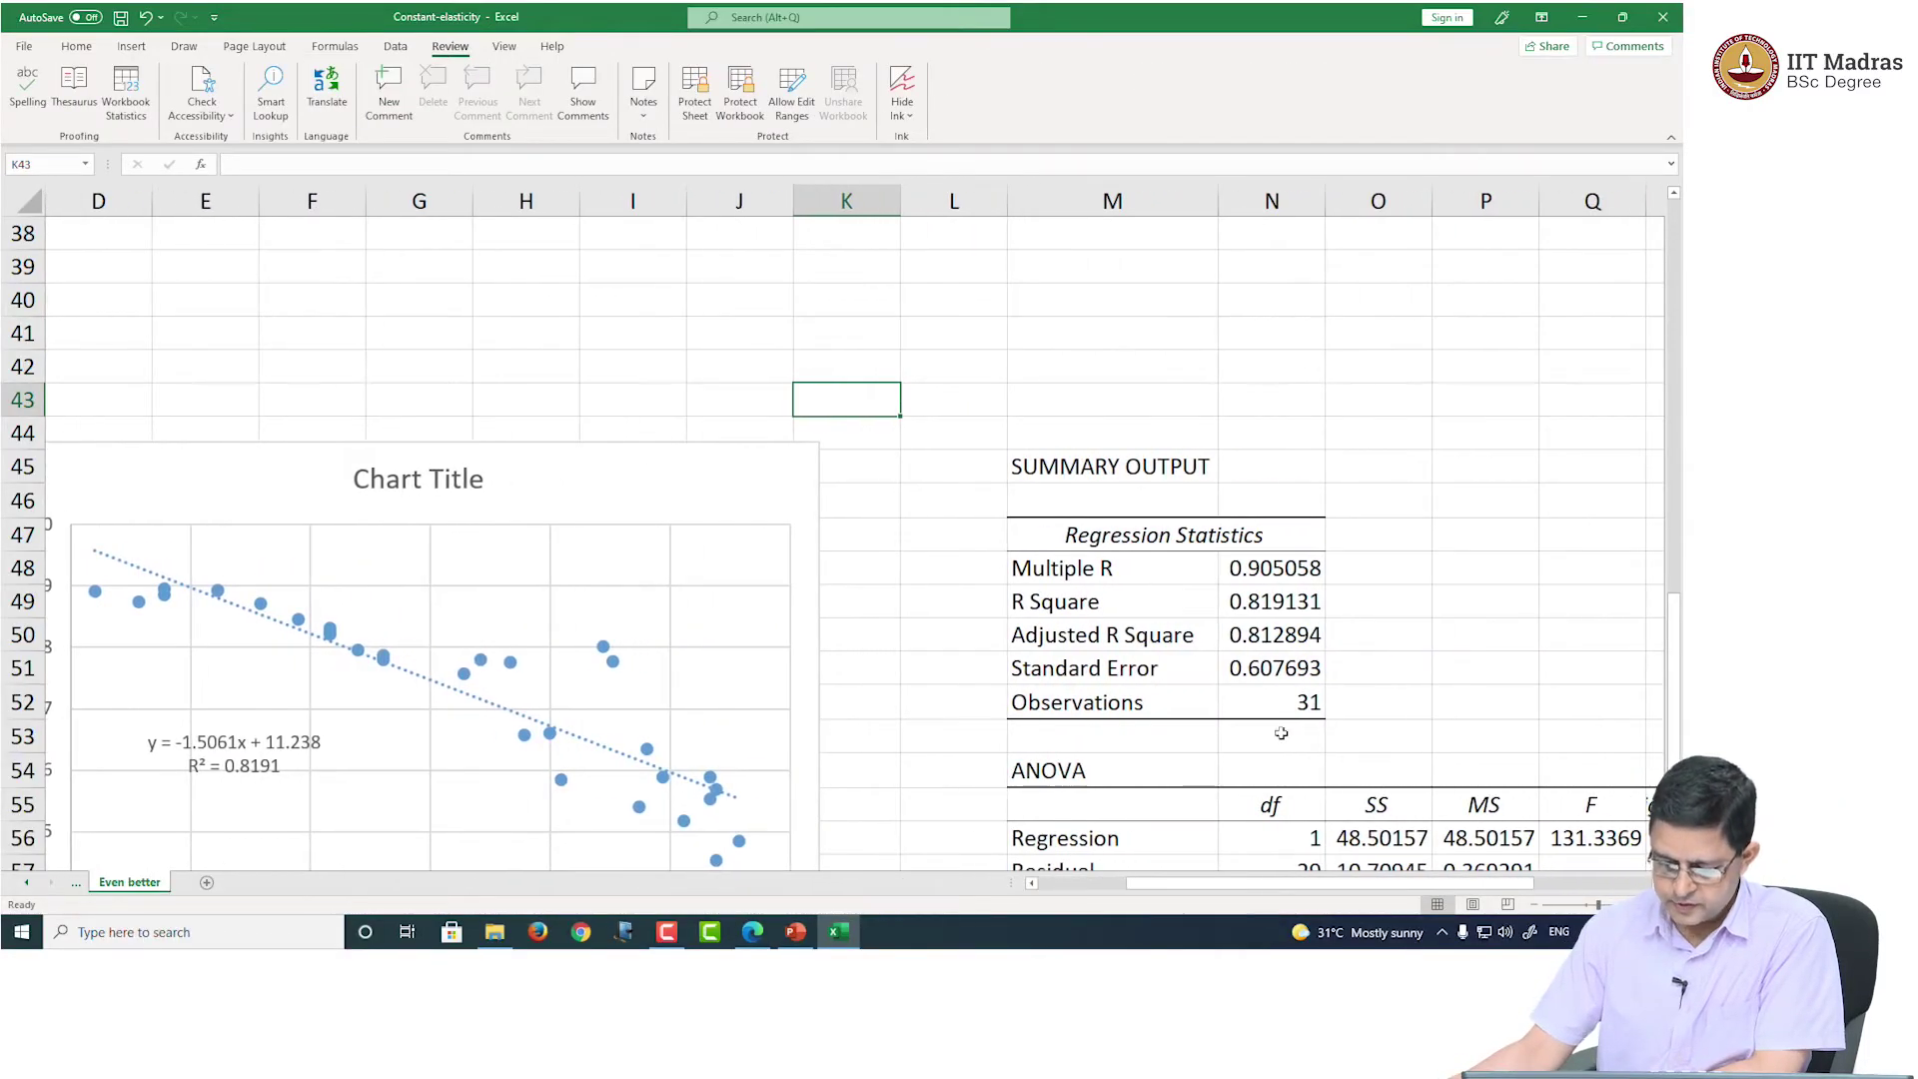
{"action": "left_click", "coordinate": [1266, 675]}
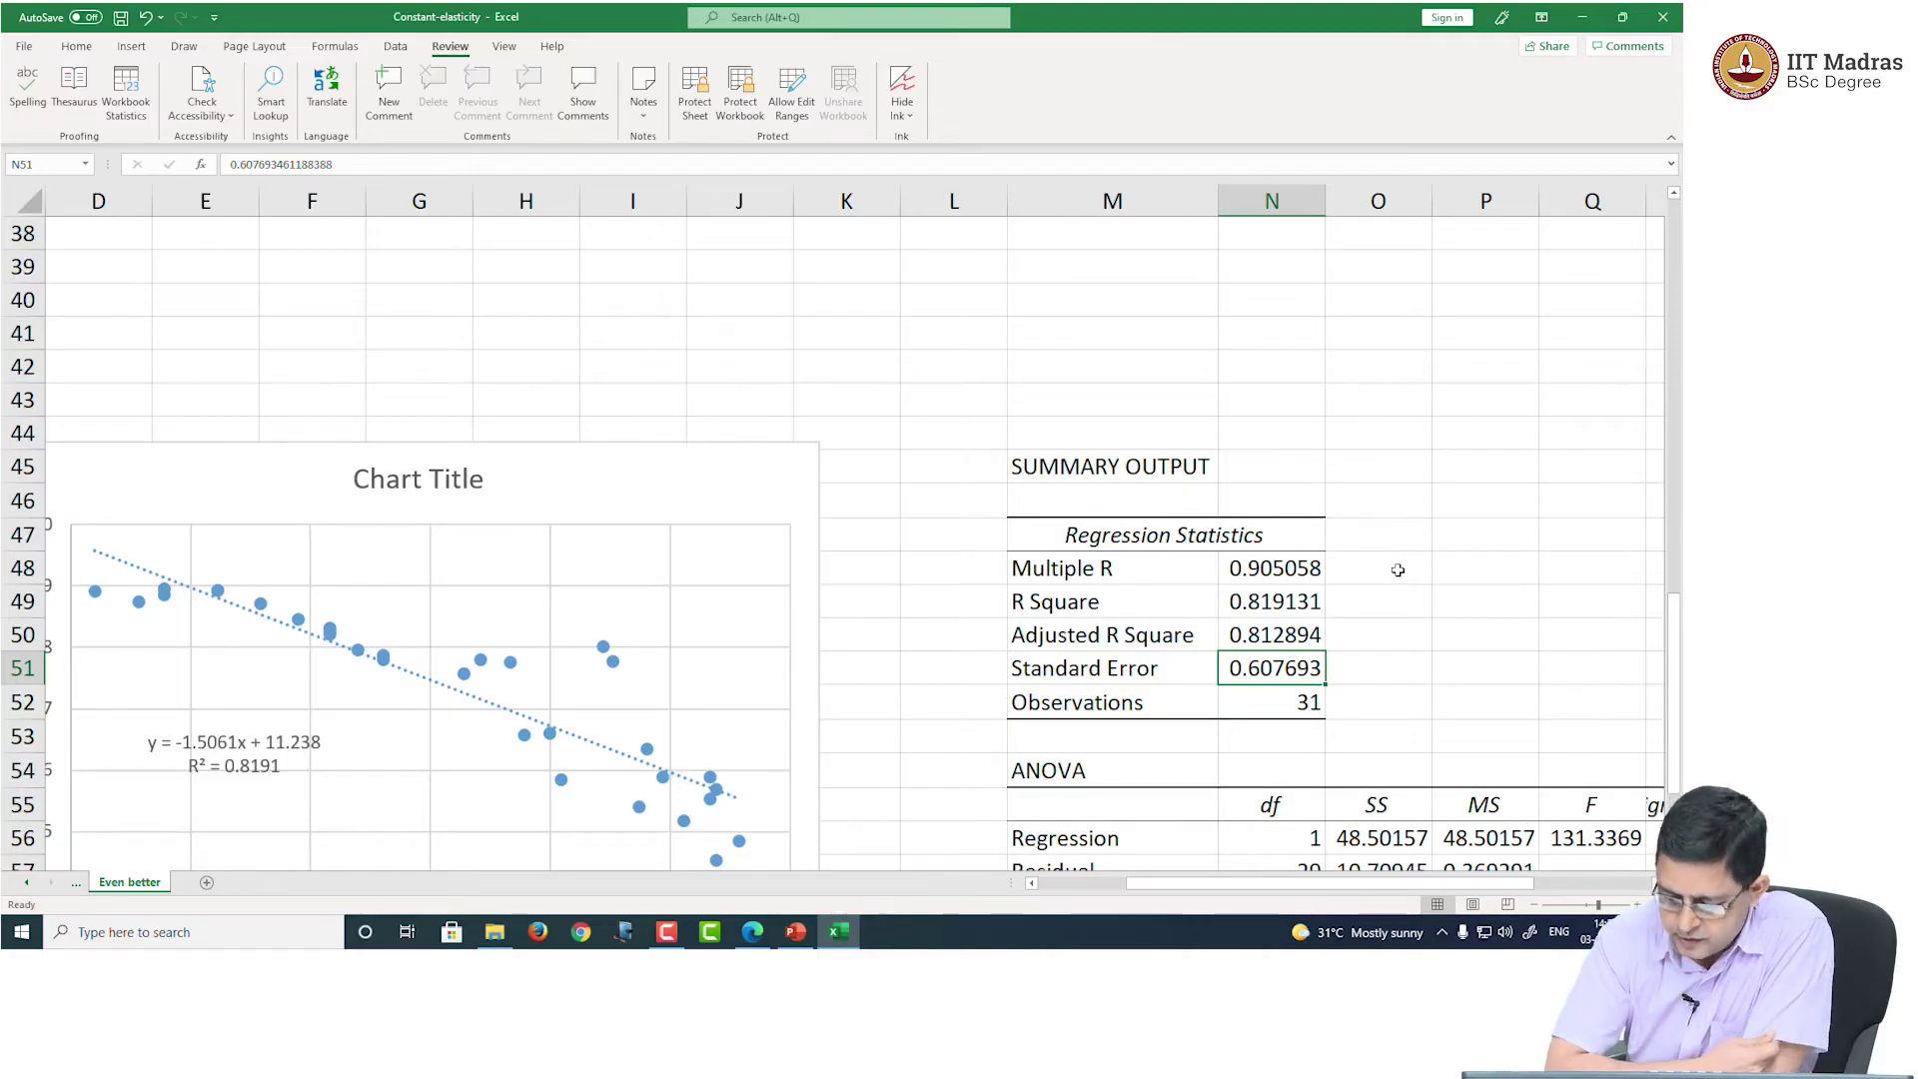
Step: Examine the ANOVA table's degrees of freedom and the sums of squares for the Regression and Residual rows
{"action": "scroll", "coordinate": [1390, 565], "scroll_direction": "down", "scroll_amount": 3}
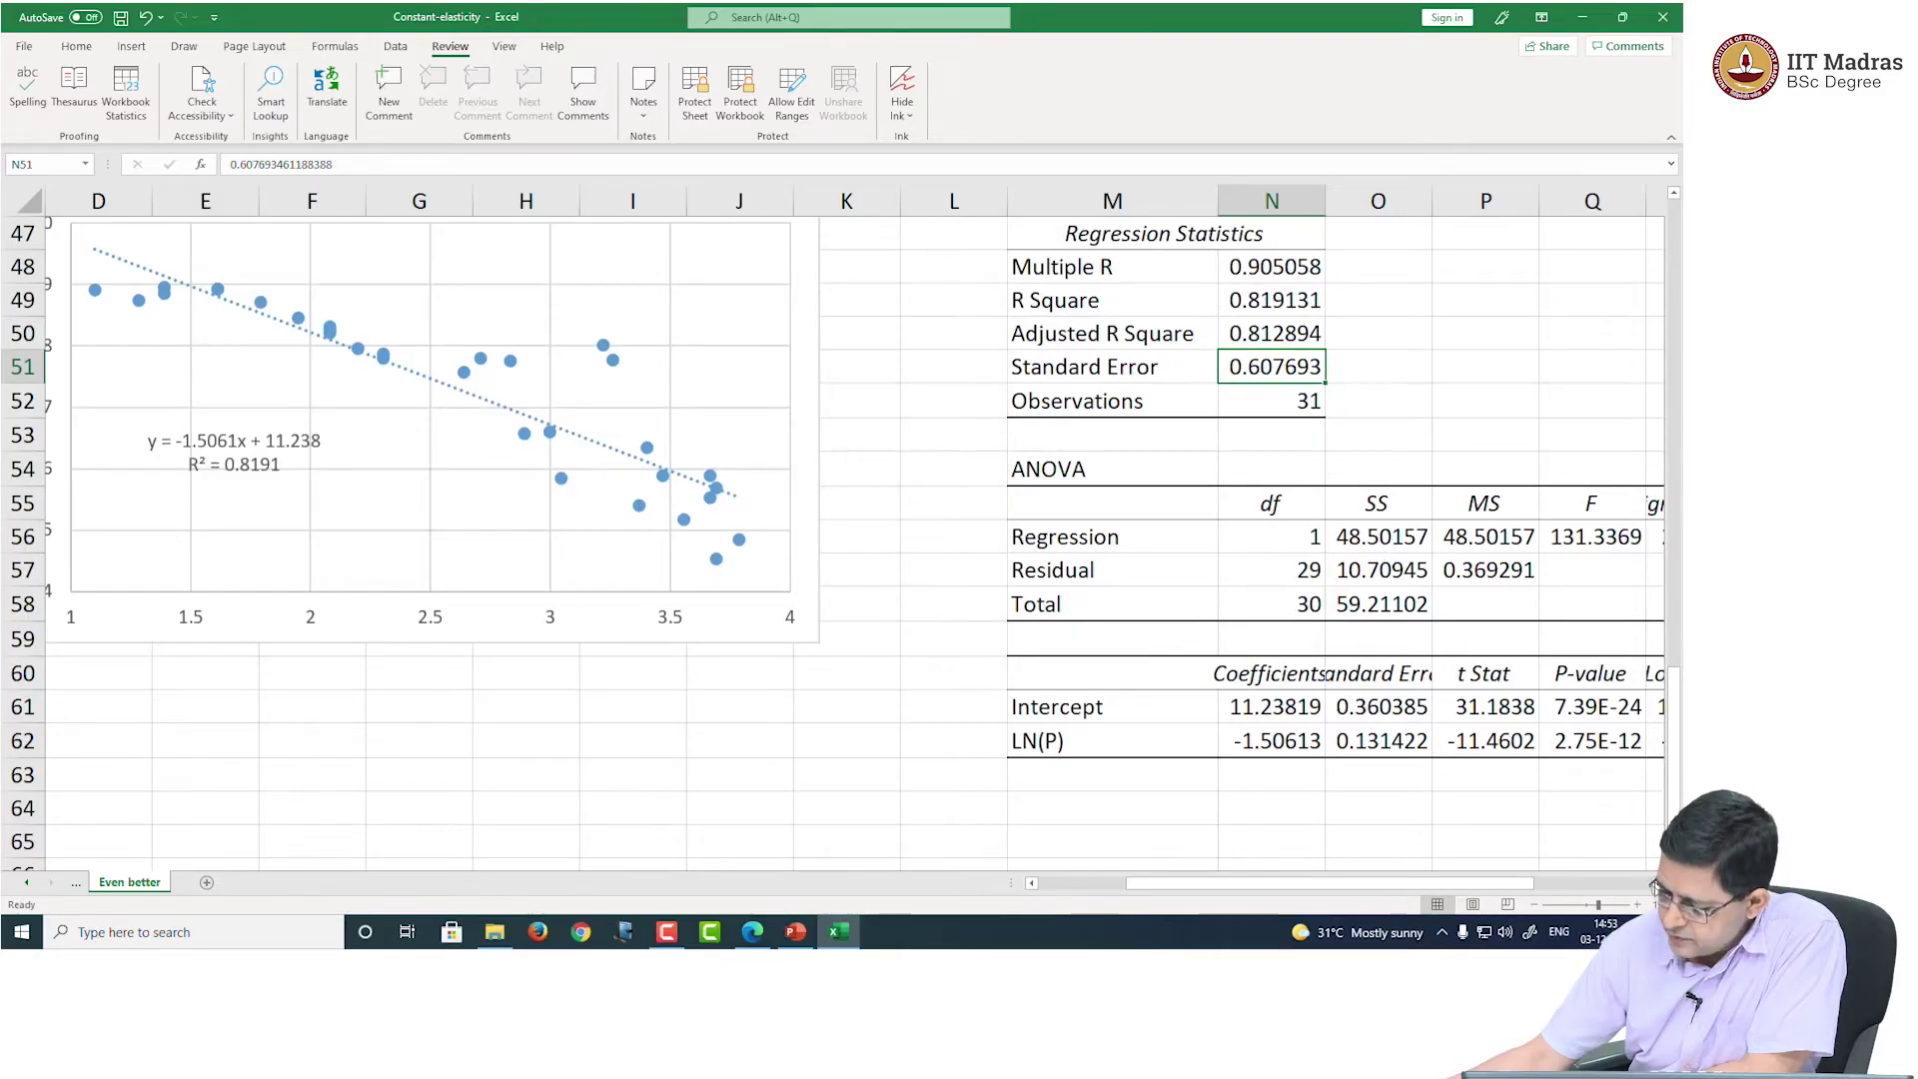
{"action": "left_click", "coordinate": [1656, 883]}
{"action": "left_click", "coordinate": [1656, 883]}
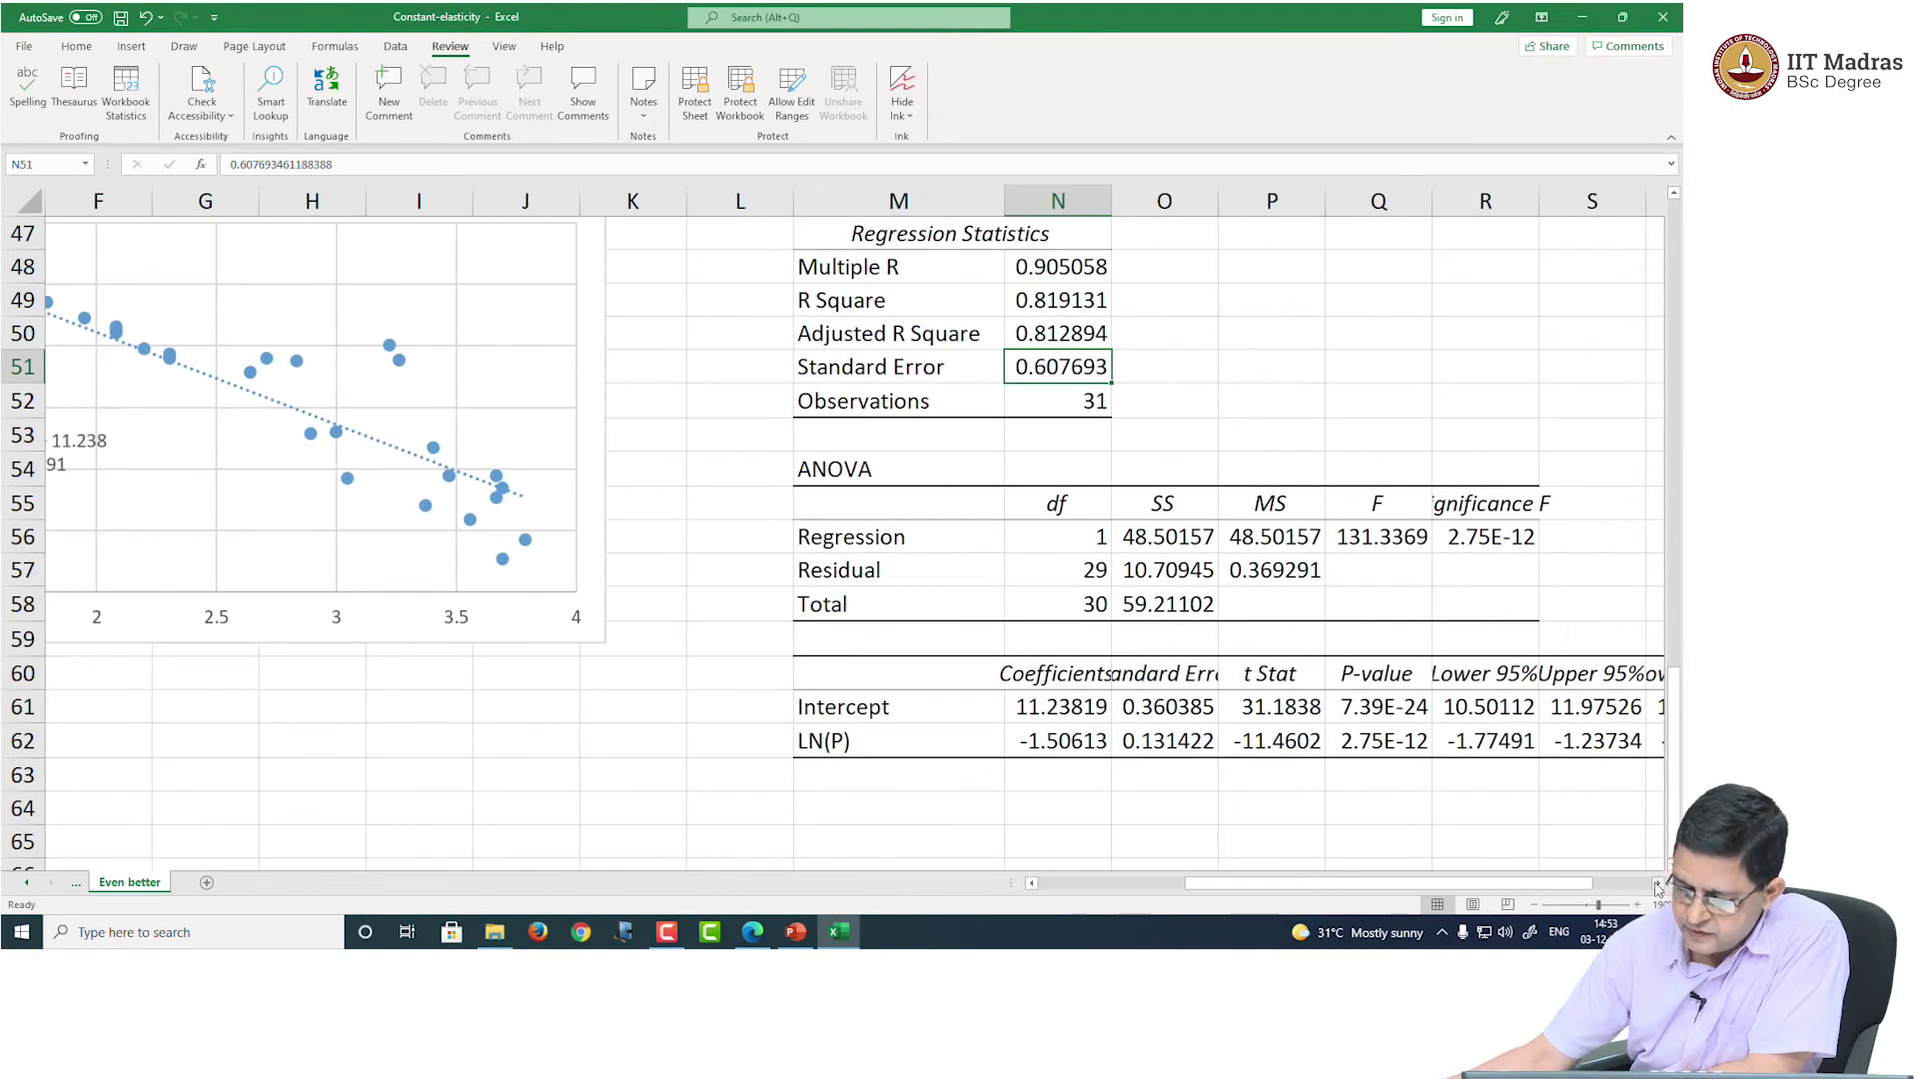
{"action": "left_click", "coordinate": [1656, 883]}
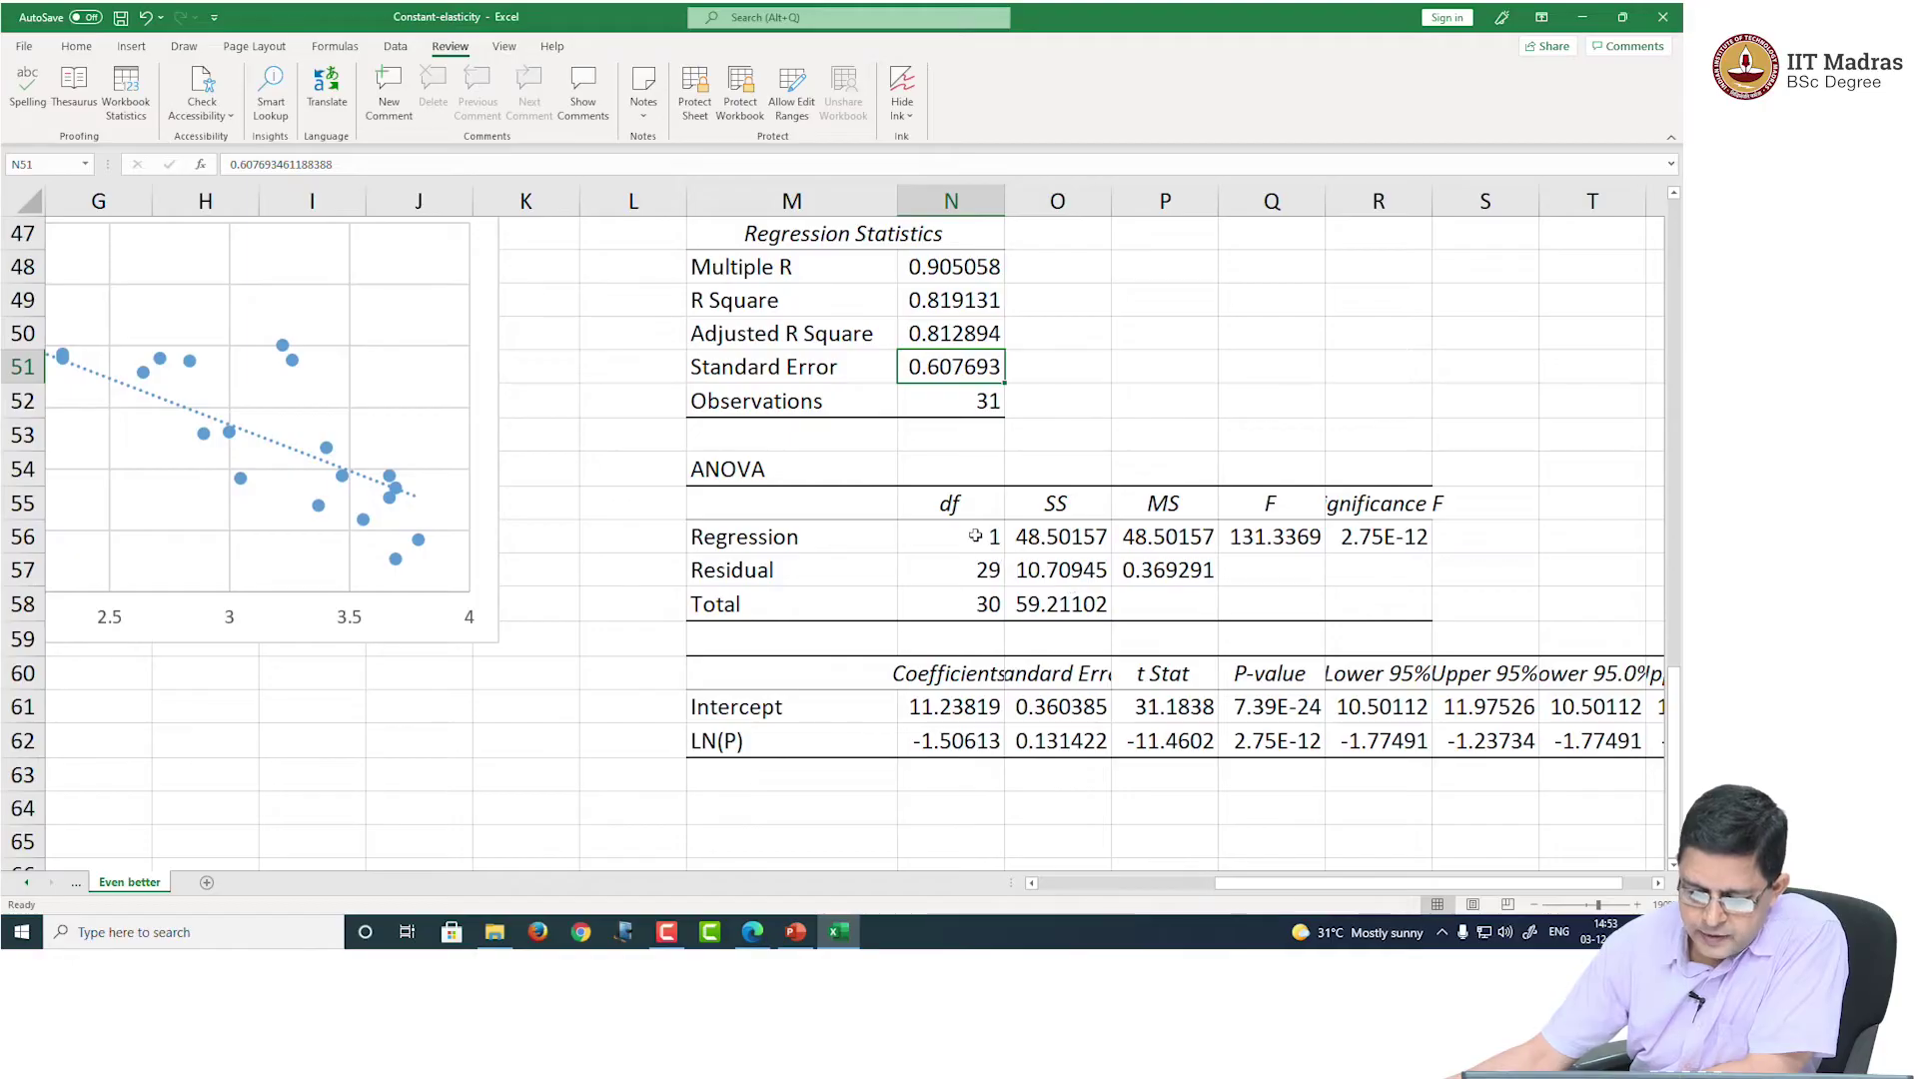
{"action": "left_click_drag", "start_coordinate": [975, 535], "coordinate": [984, 604]}
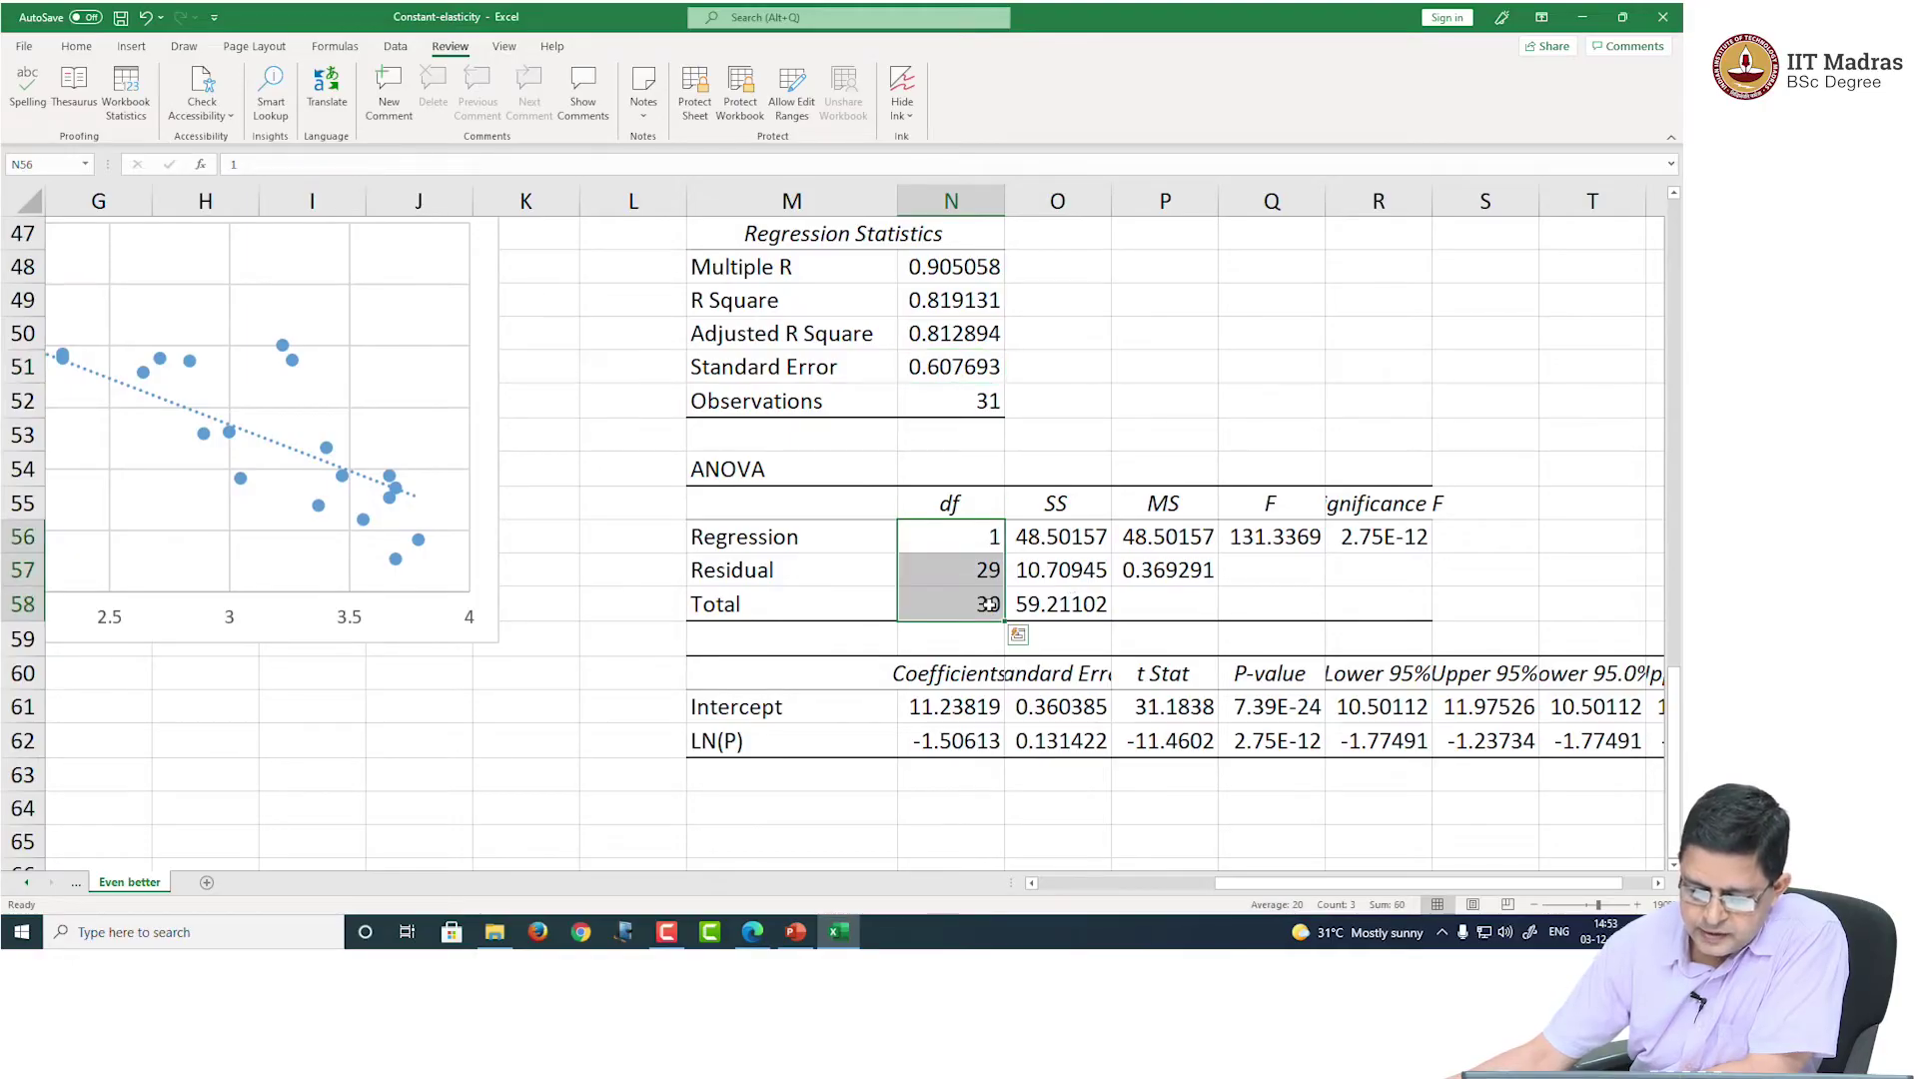
{"action": "left_click", "coordinate": [1063, 534]}
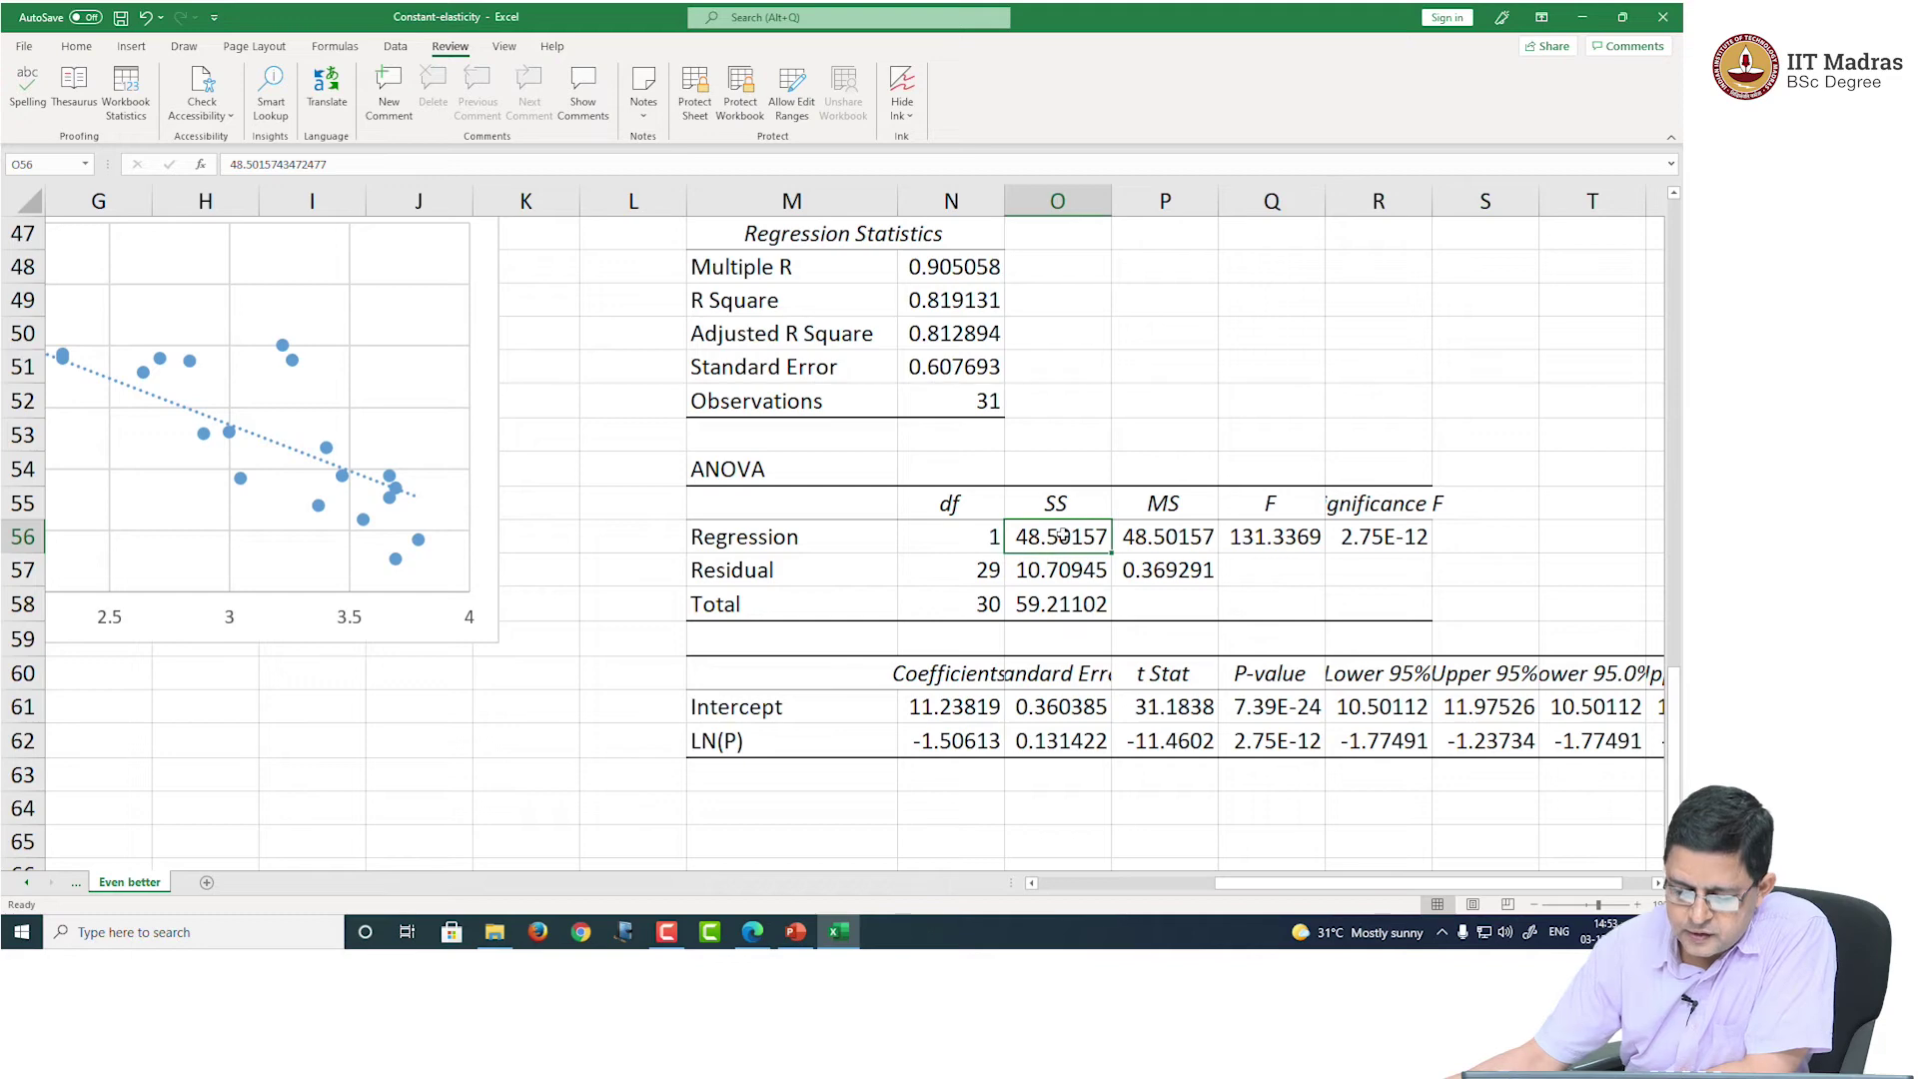
{"action": "left_click", "coordinate": [797, 546]}
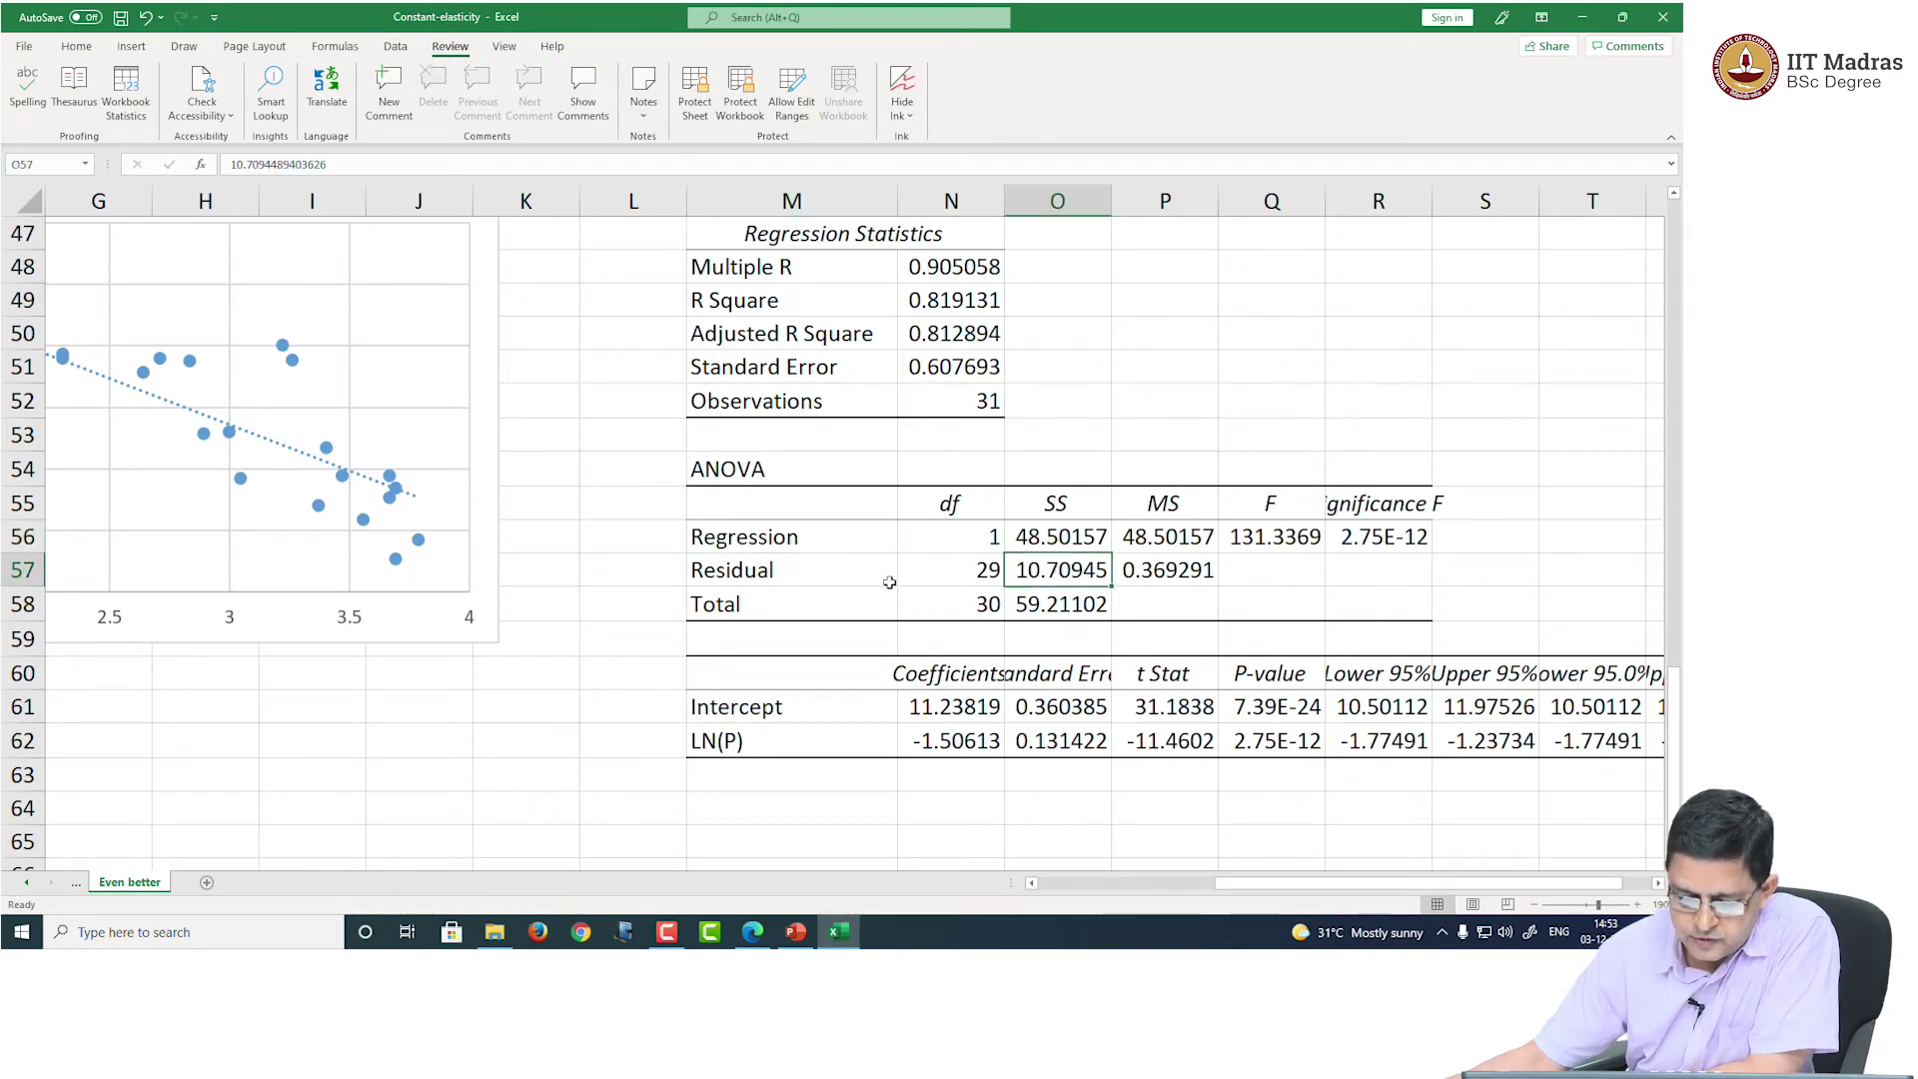
{"action": "left_click", "coordinate": [791, 567]}
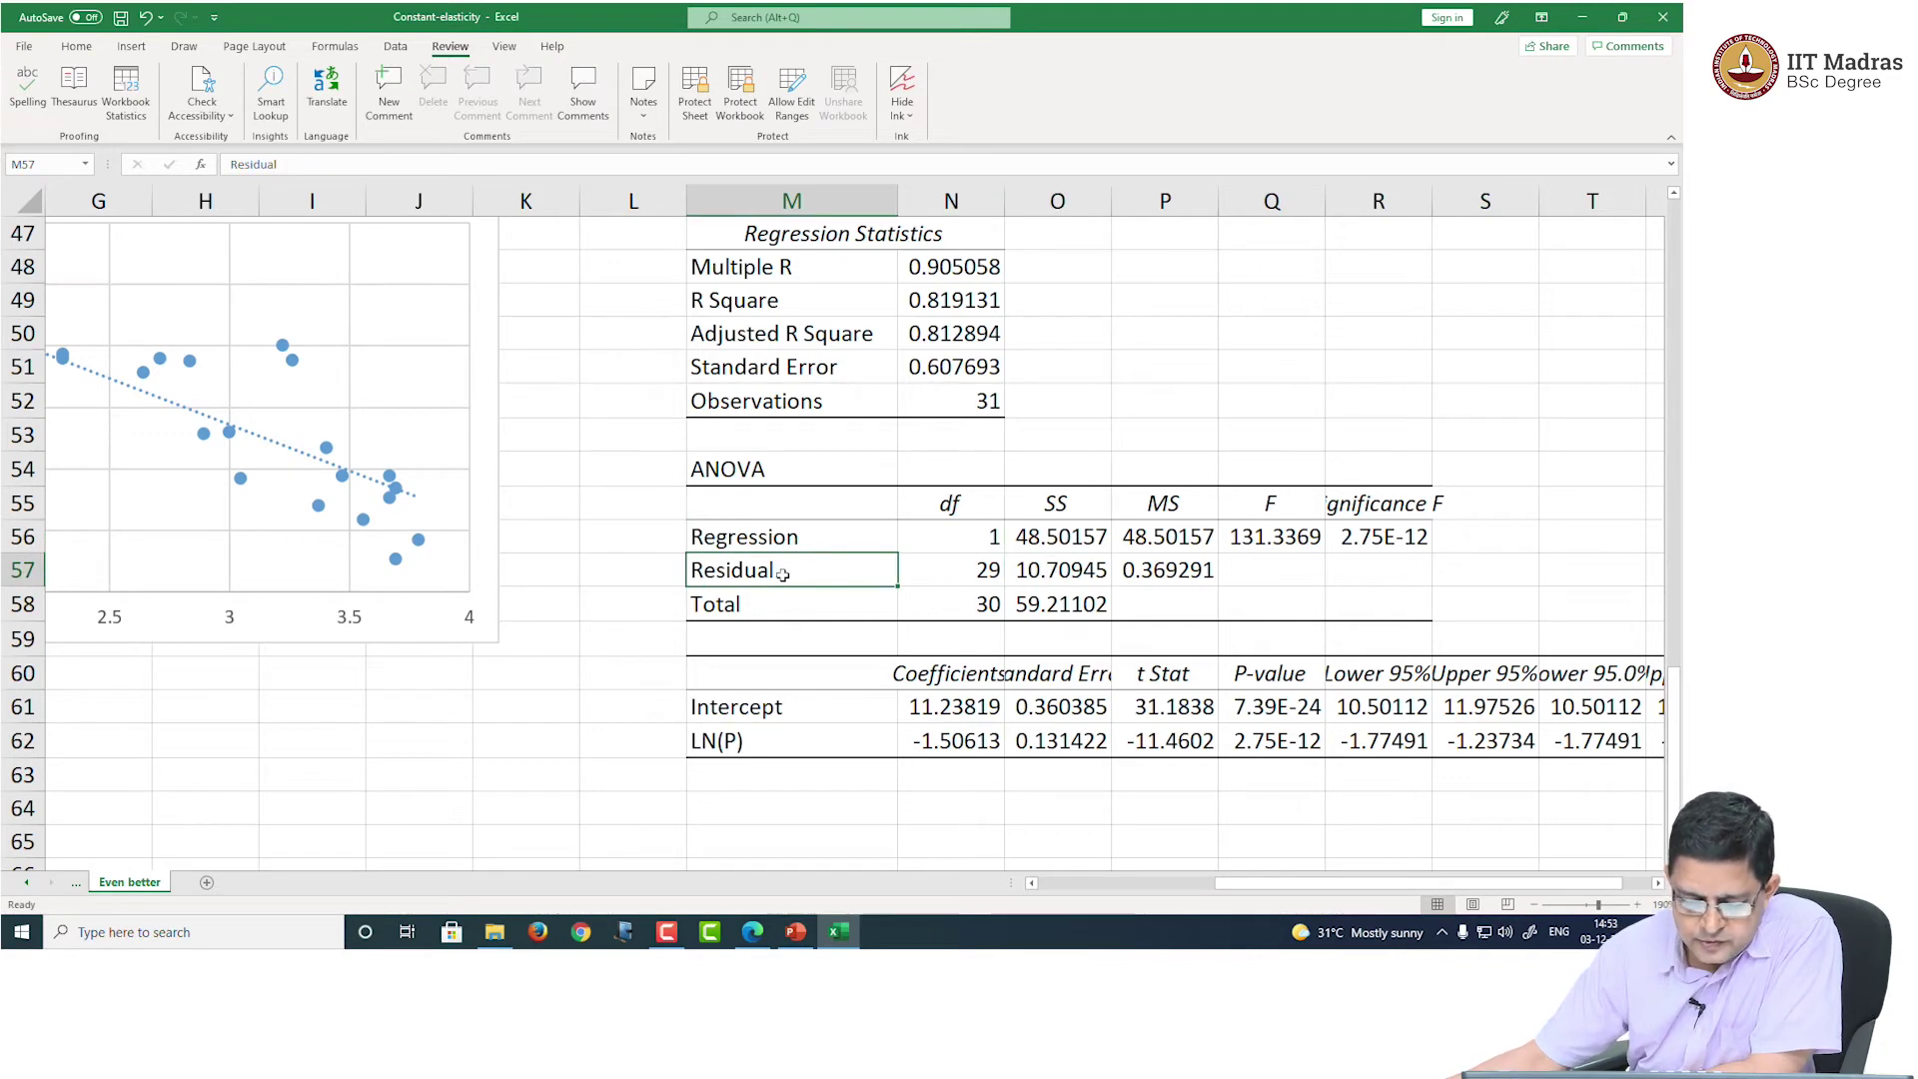
Step: Compare the Regression row's sum of squares with the Residual row's sum of squares in the ANOVA table
{"action": "left_click", "coordinate": [784, 540]}
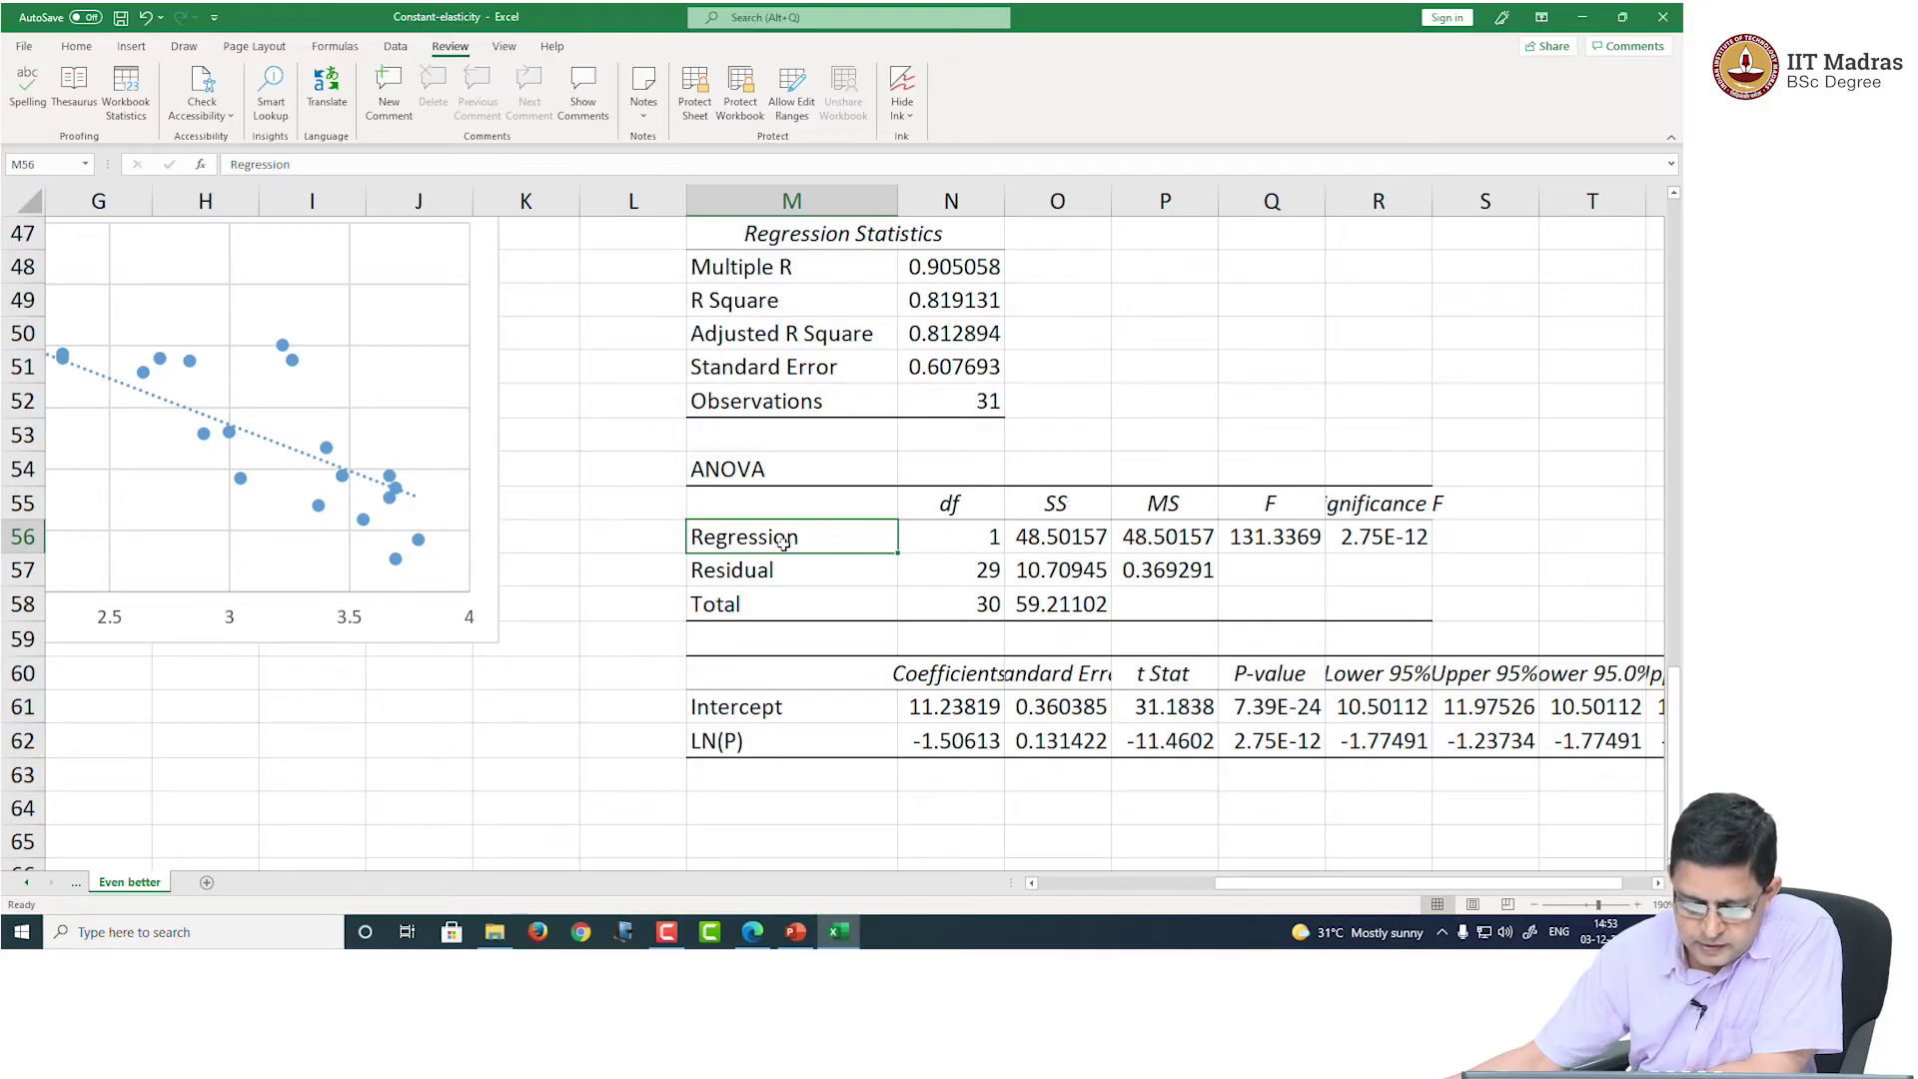
{"action": "left_click", "coordinate": [1065, 543]}
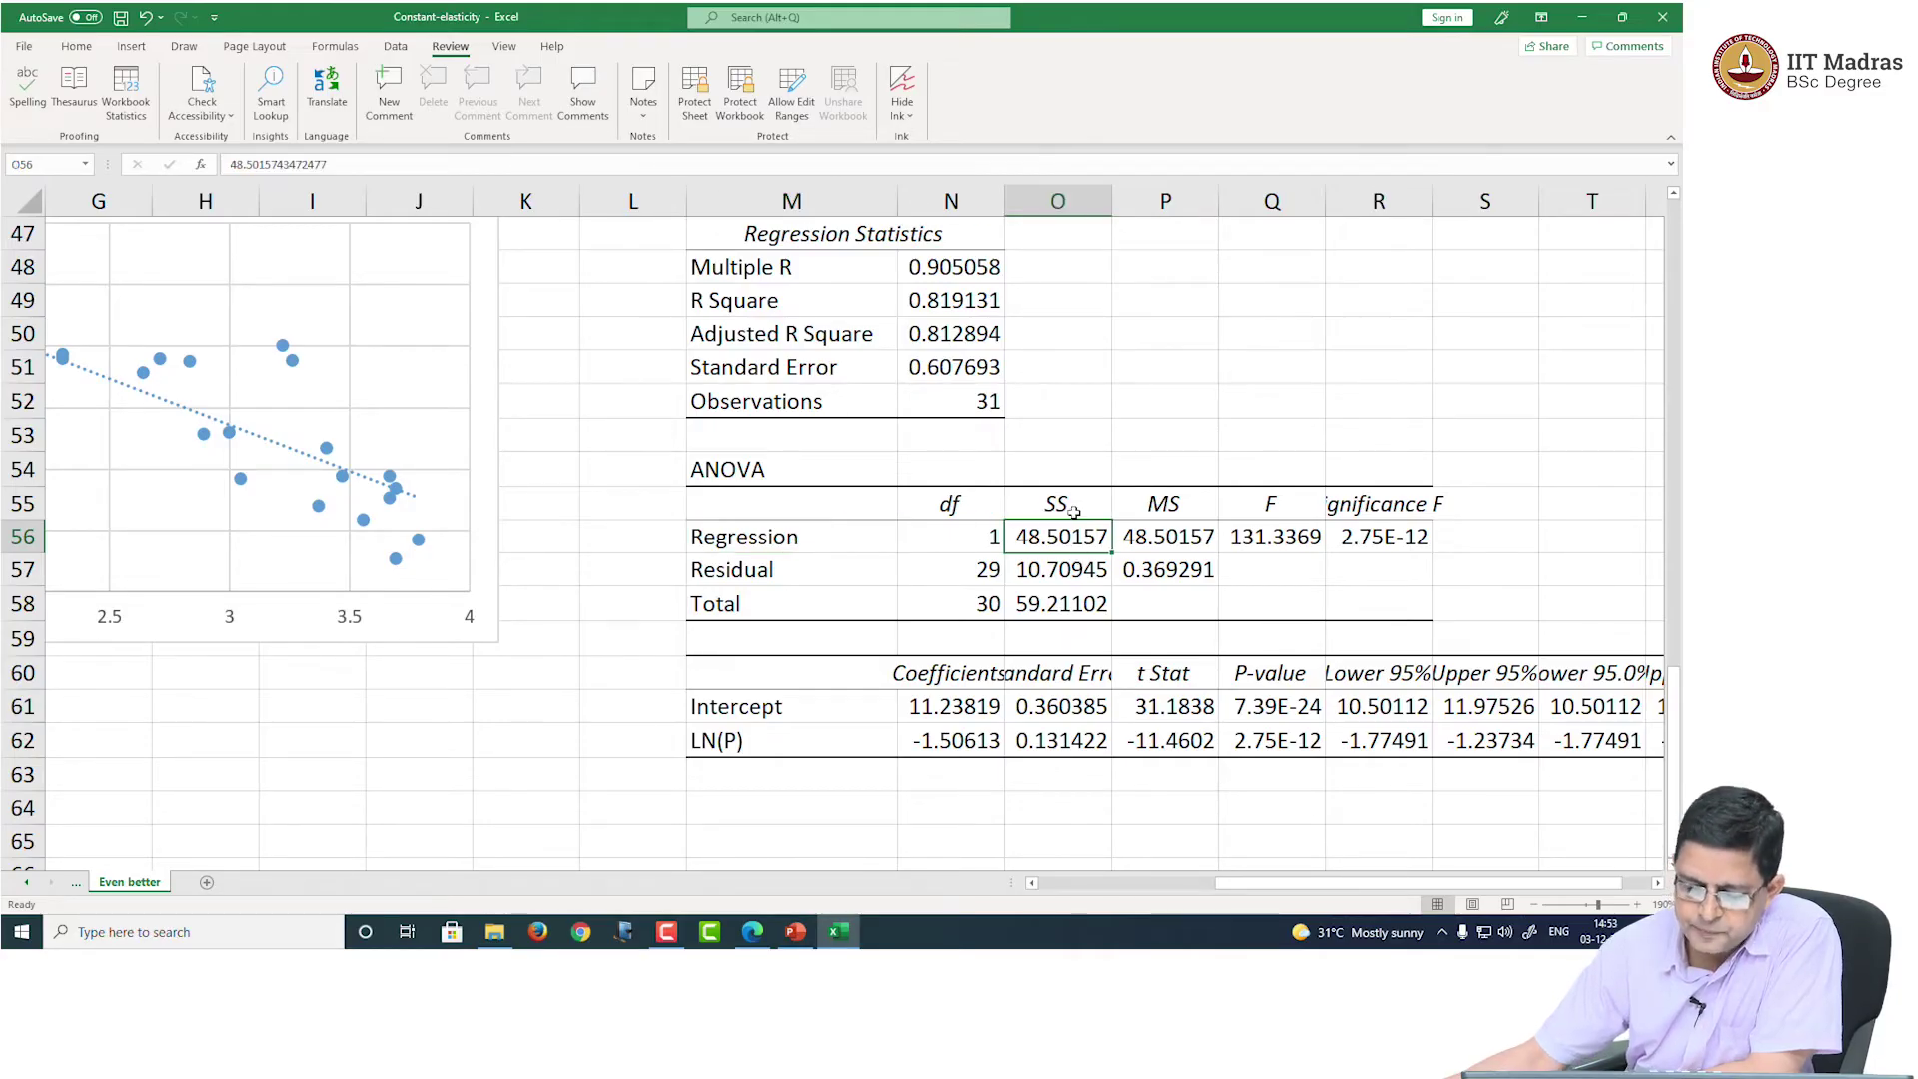
{"action": "left_click", "coordinate": [1072, 509]}
{"action": "left_click", "coordinate": [797, 536]}
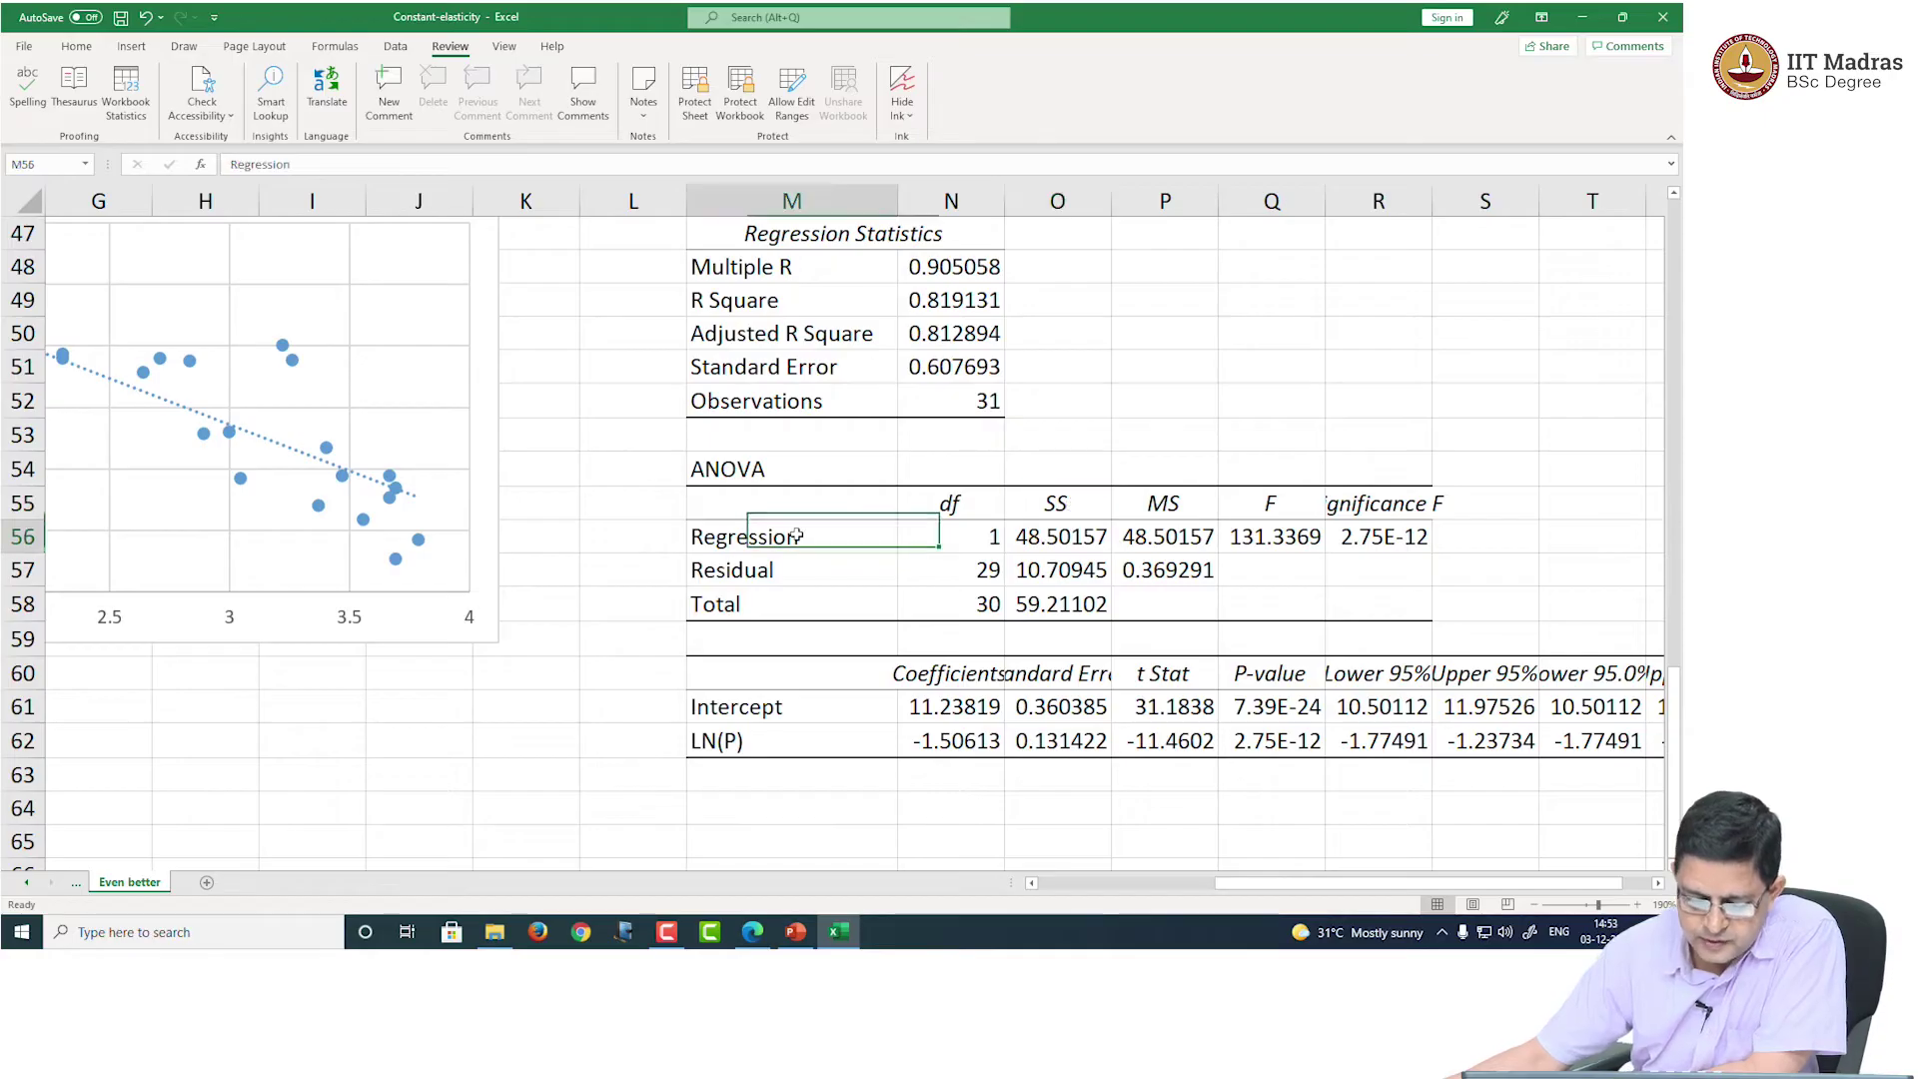
{"action": "left_click", "coordinate": [1064, 510]}
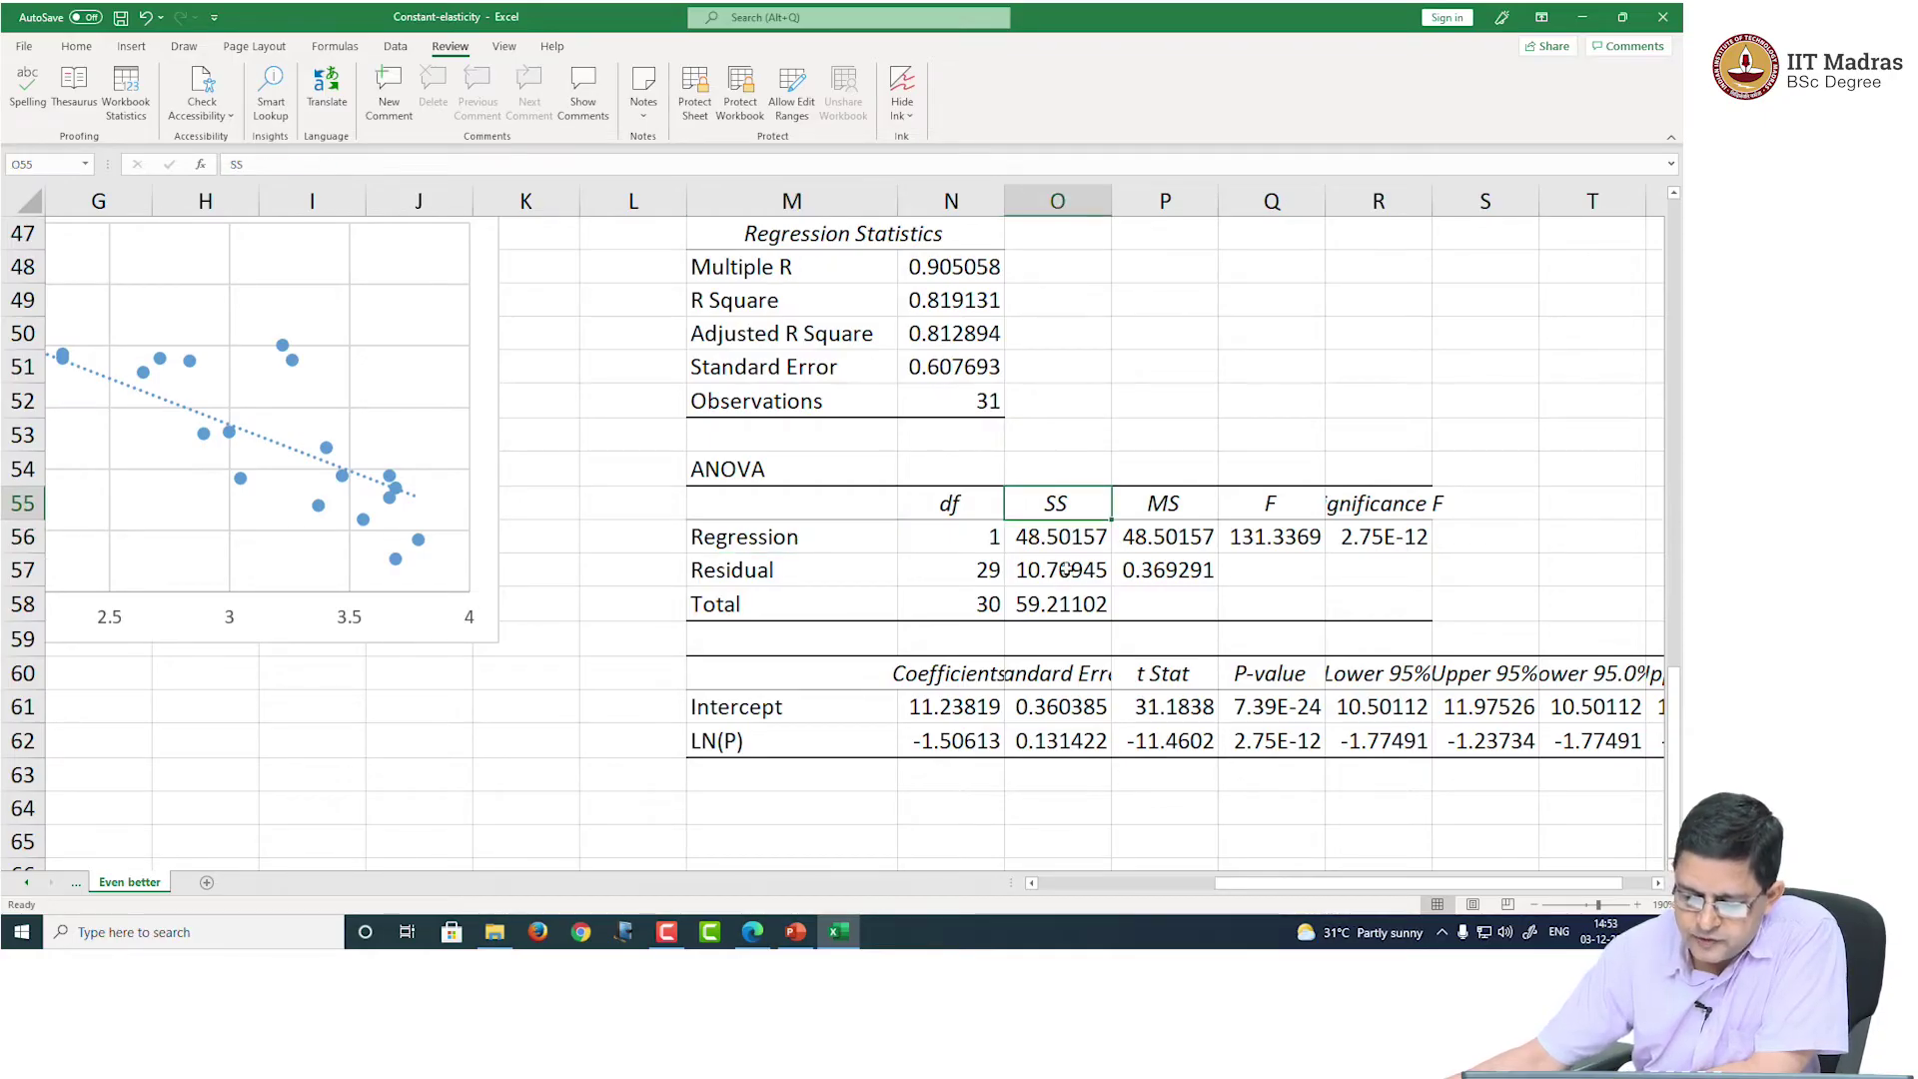
{"action": "left_click", "coordinate": [800, 567]}
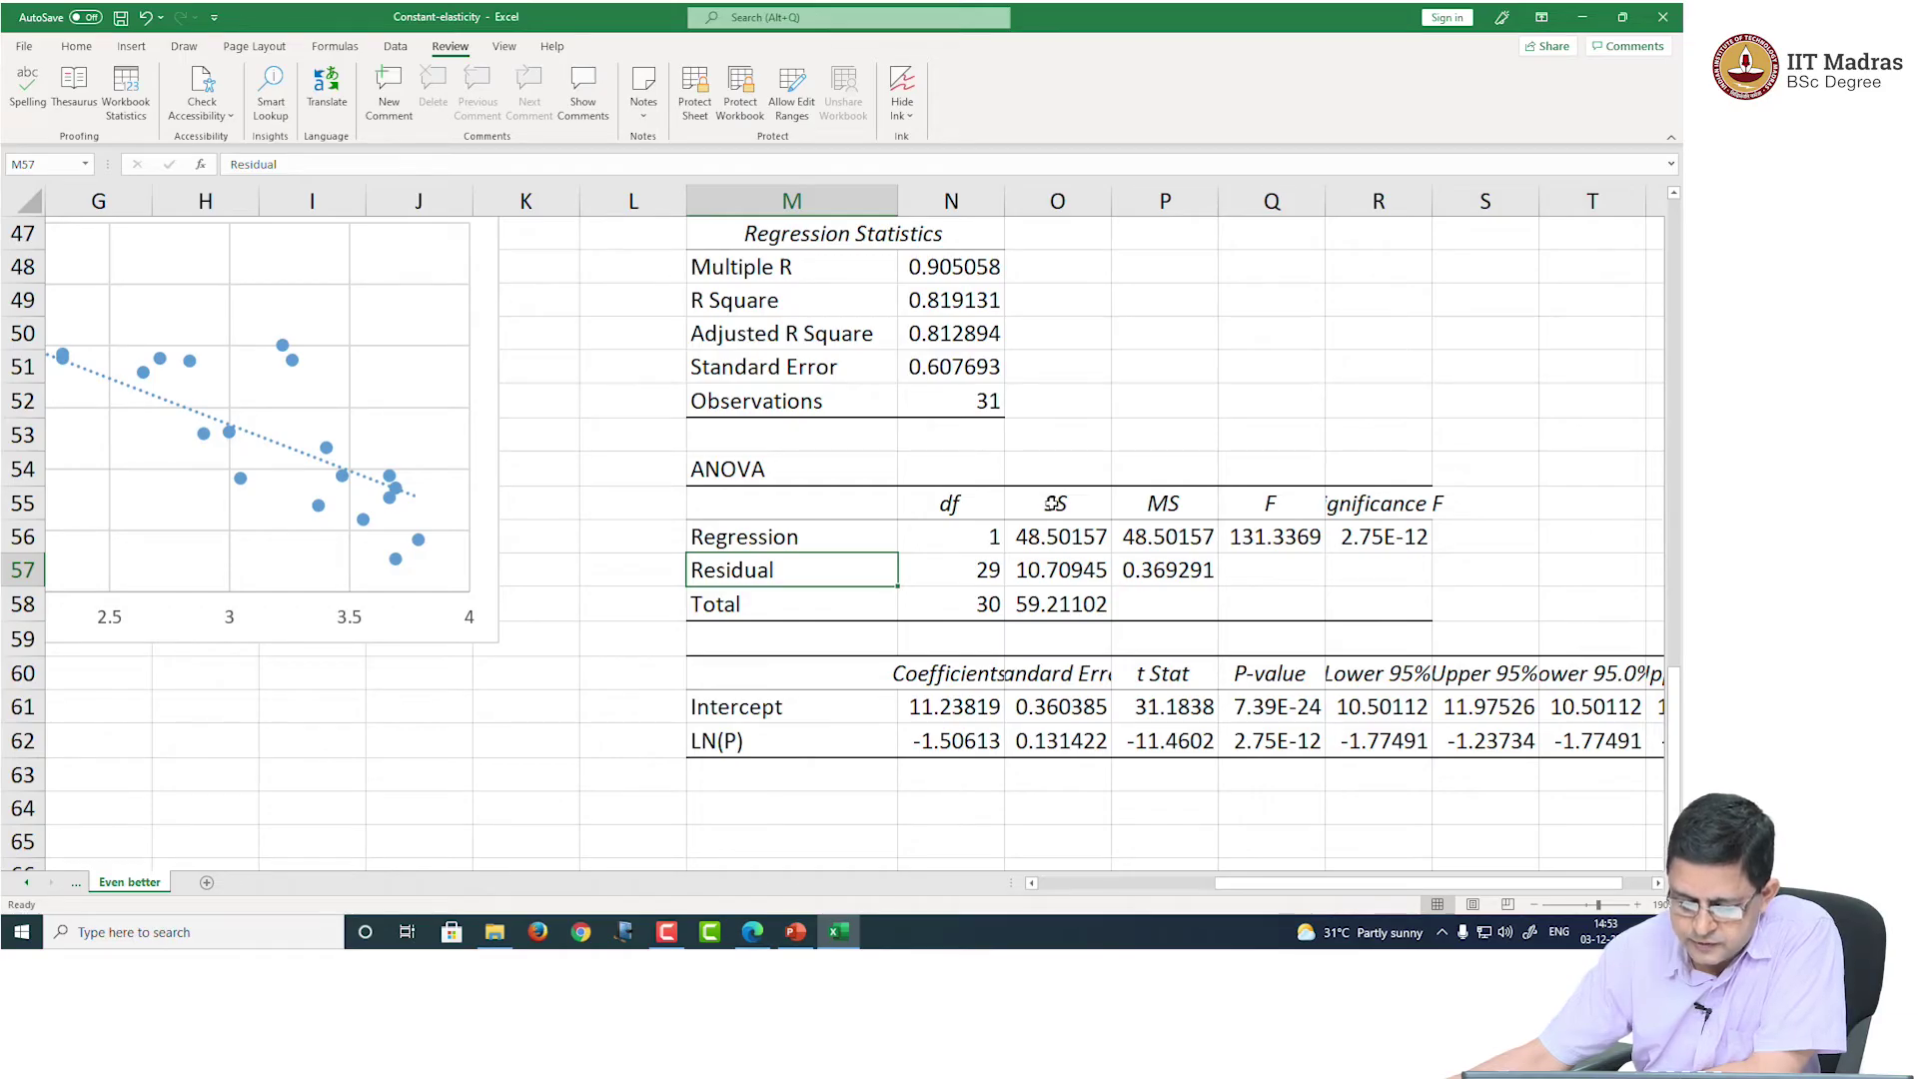
{"action": "left_click", "coordinate": [1064, 573]}
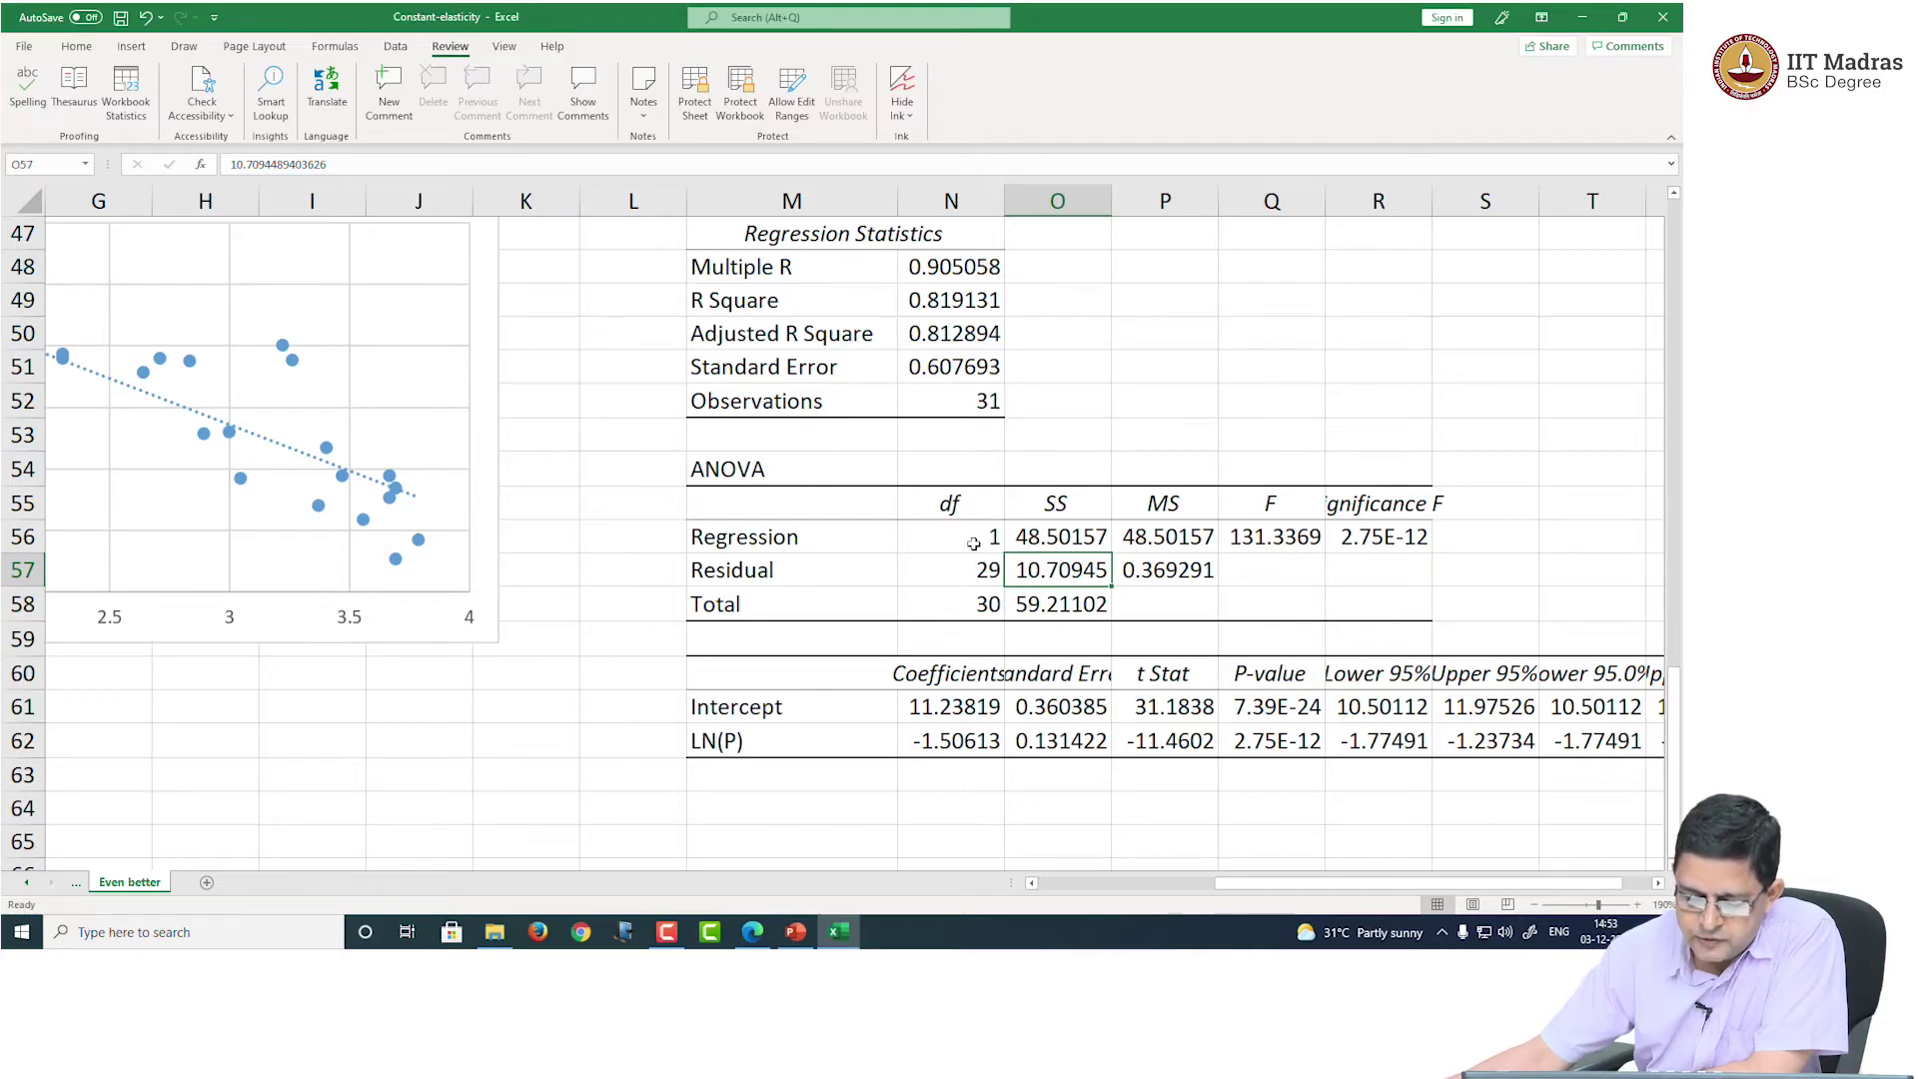
Step: Relate the Observations count to the Total and Regression degrees of freedom in the ANOVA table
{"action": "left_click", "coordinate": [960, 394]}
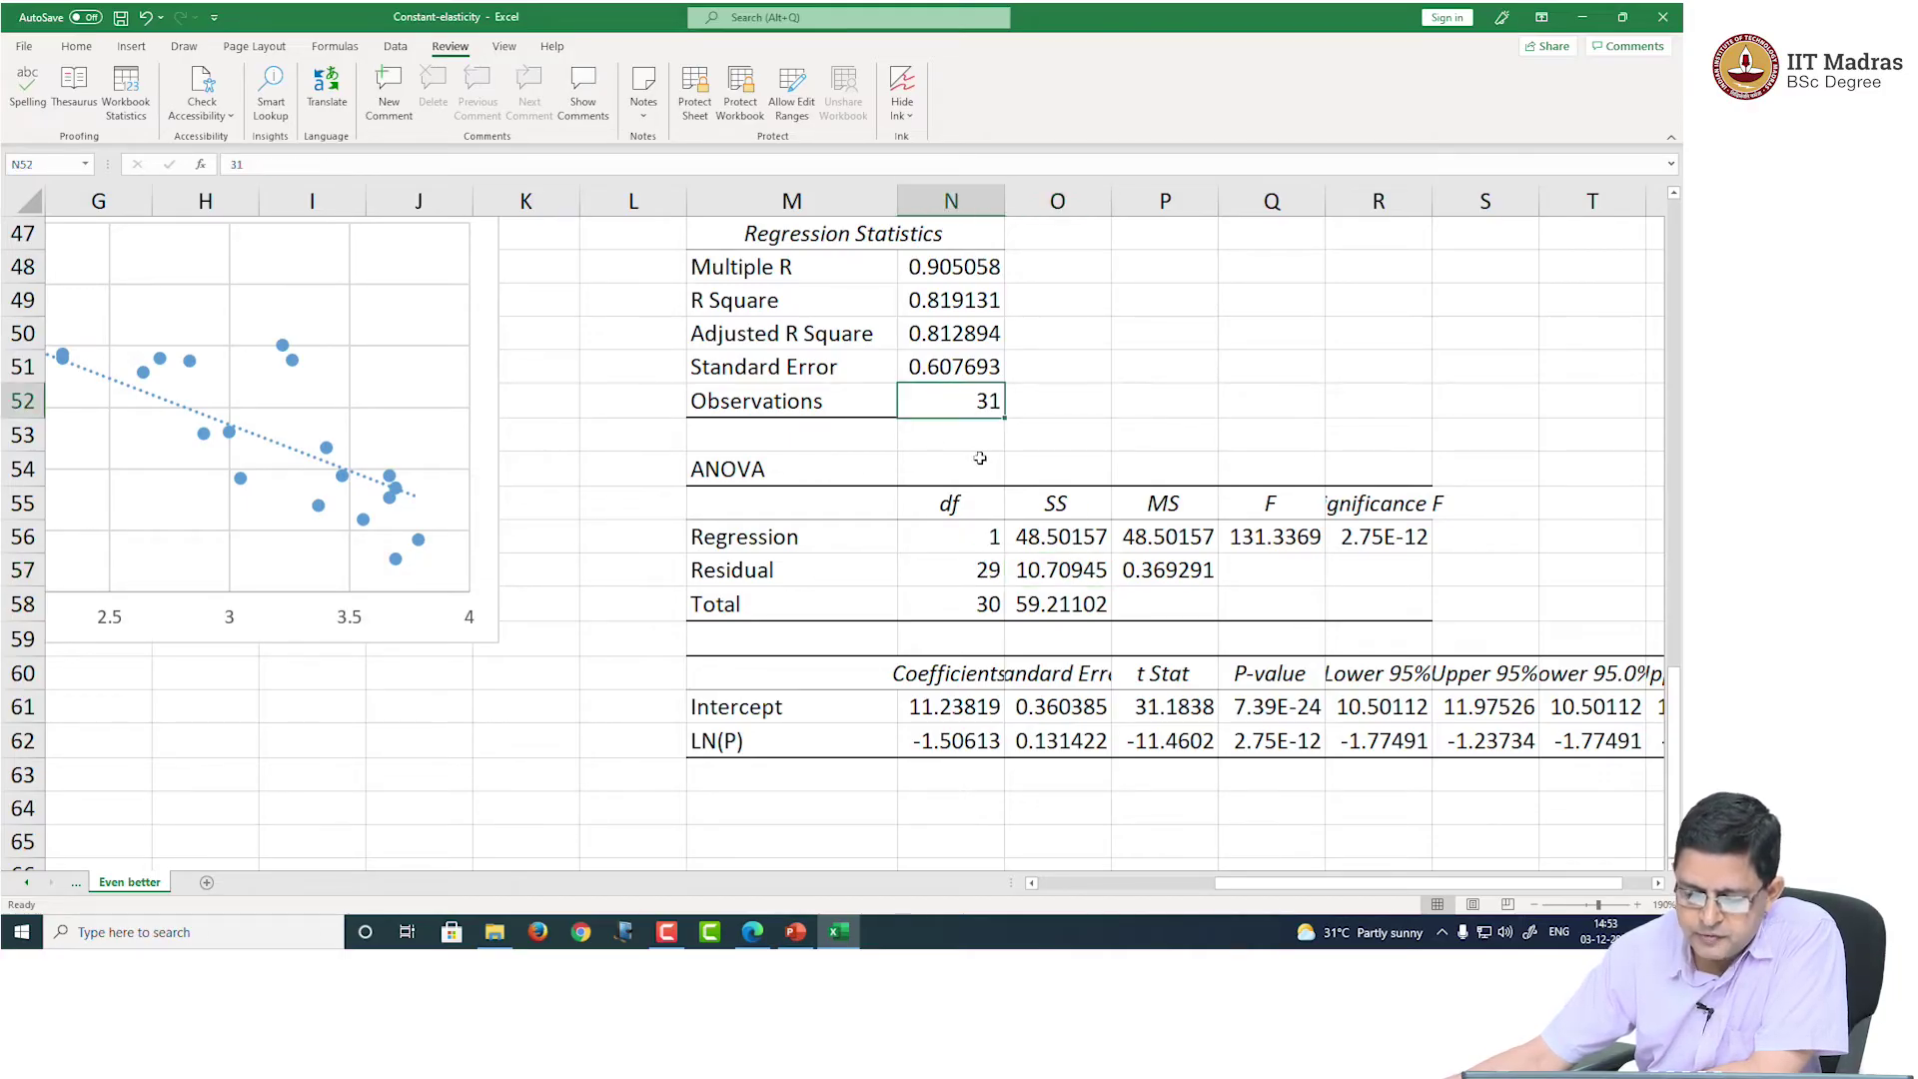
{"action": "left_click", "coordinate": [968, 603]}
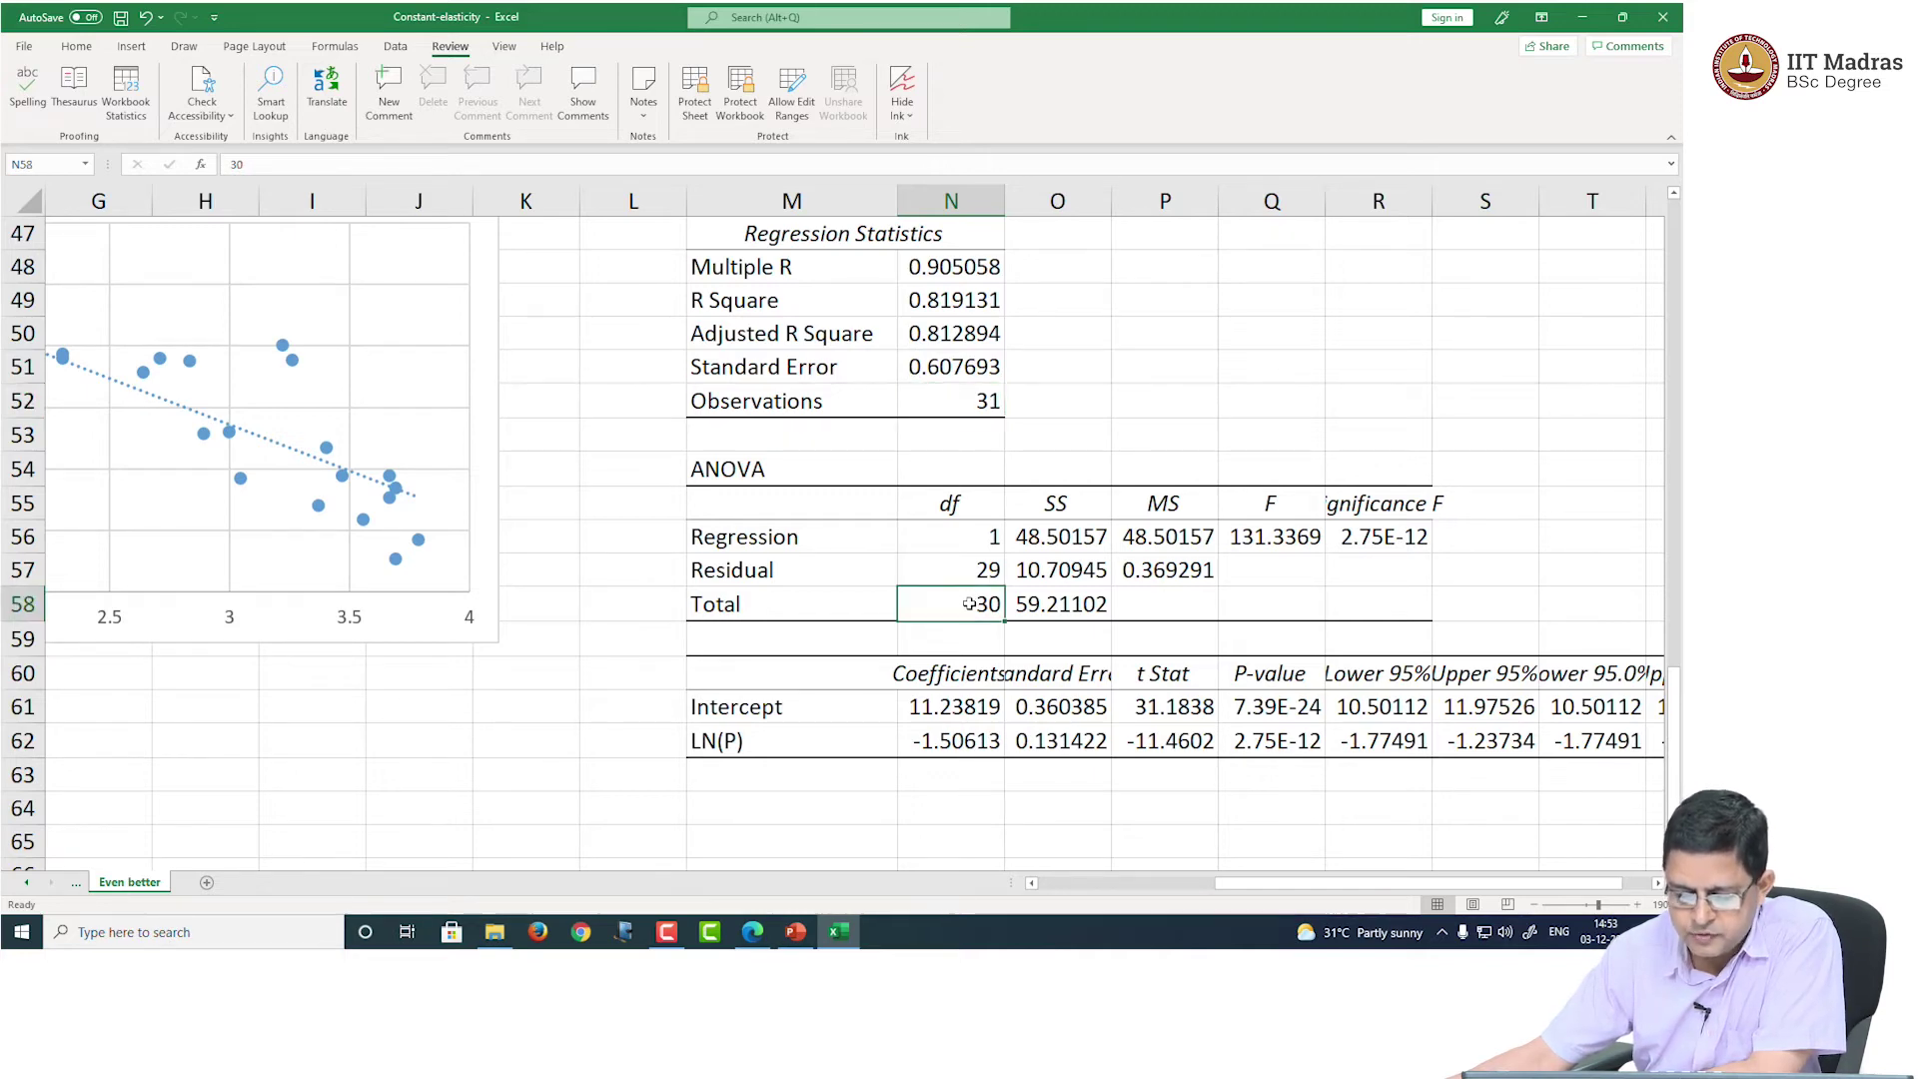
{"action": "left_click", "coordinate": [970, 534]}
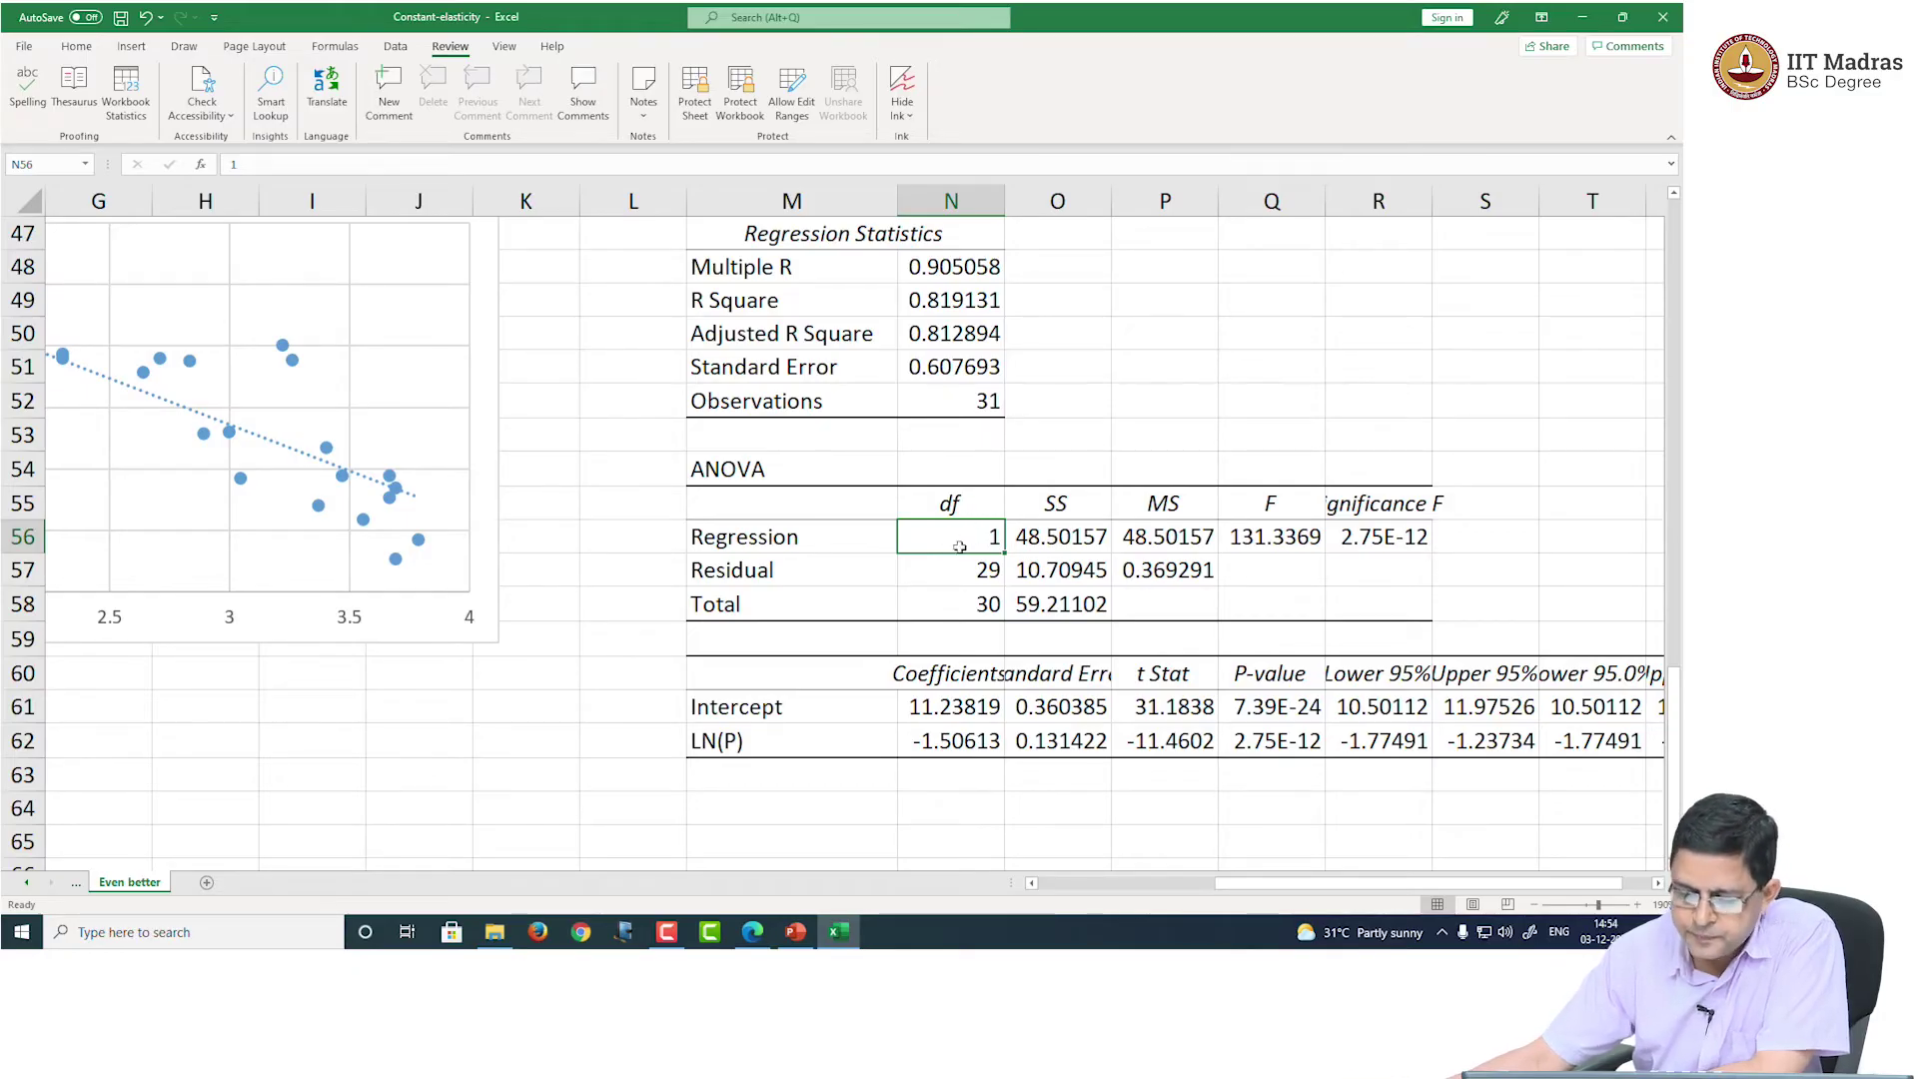
Step: Trace how the Regression and Residual mean squares derive from their sums of squares and degrees of freedom
{"action": "left_click", "coordinate": [1160, 540]}
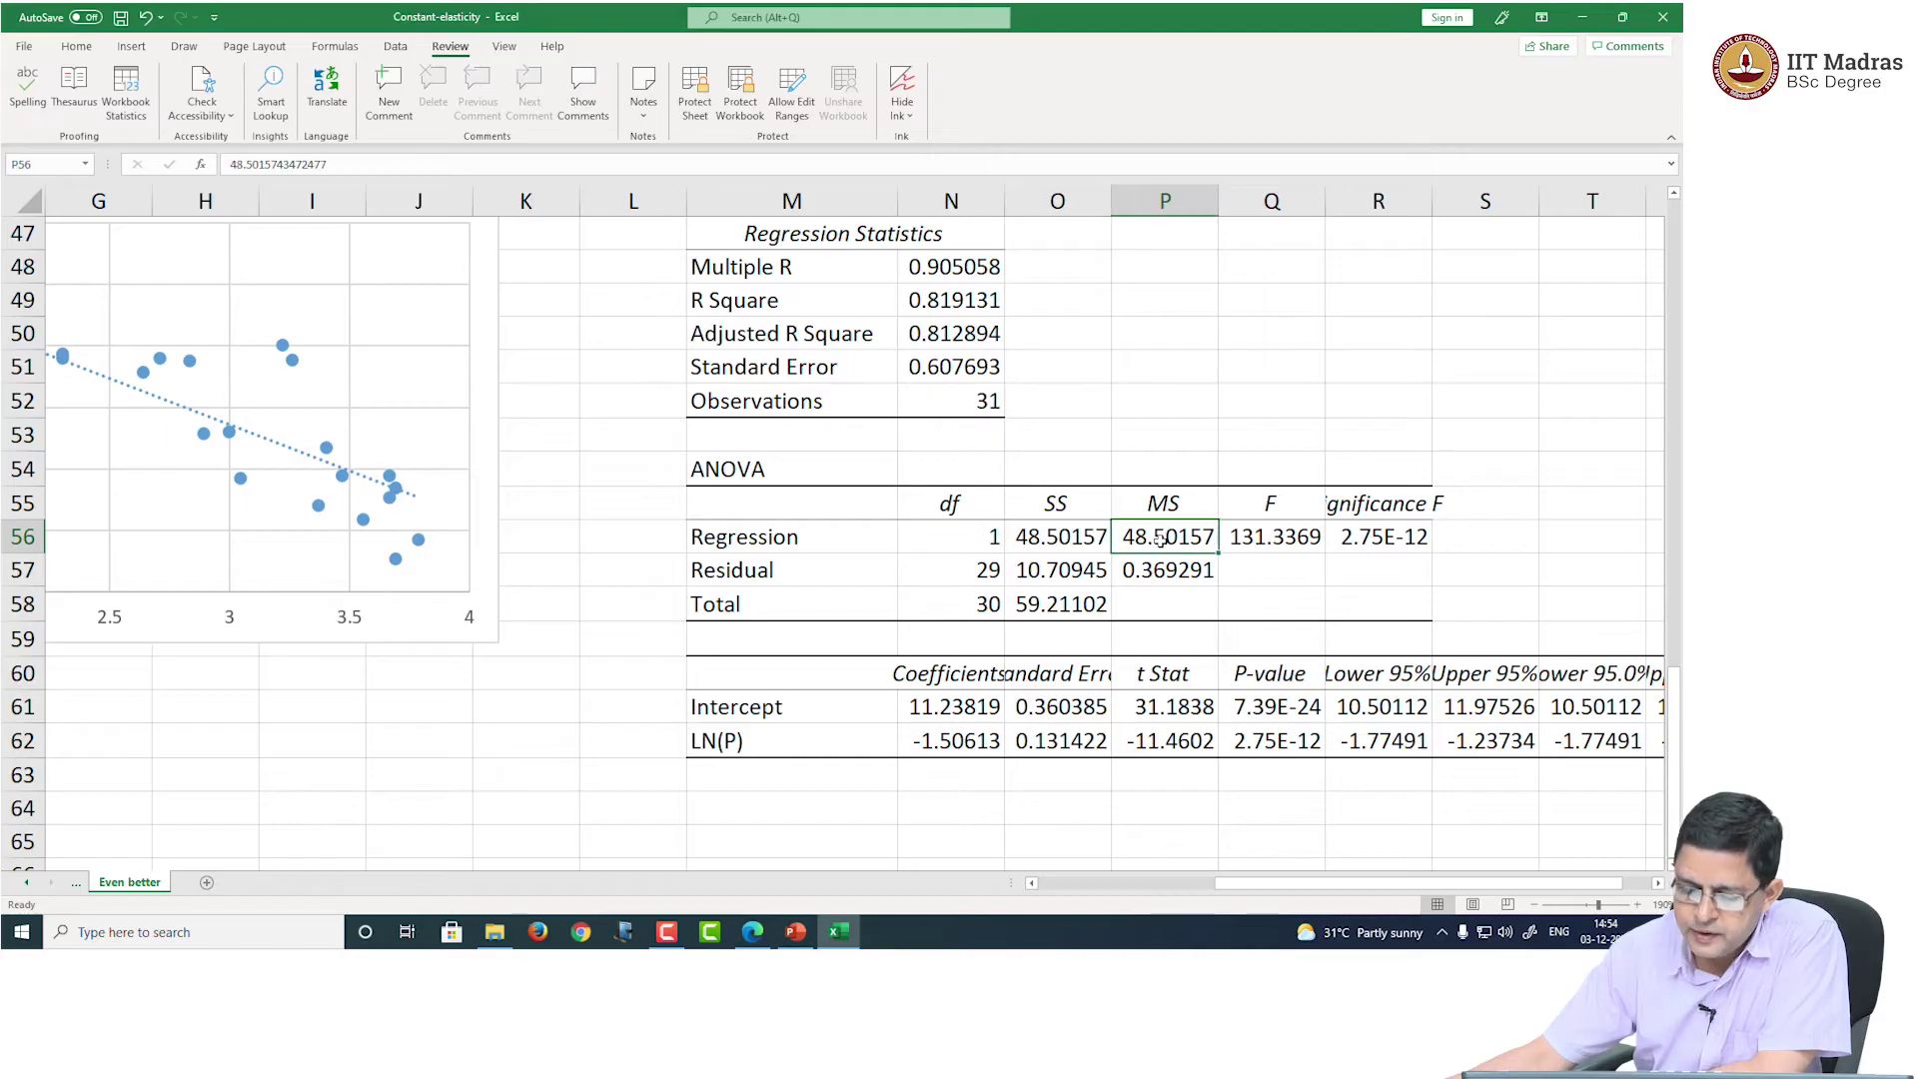
{"action": "left_click", "coordinate": [1033, 530]}
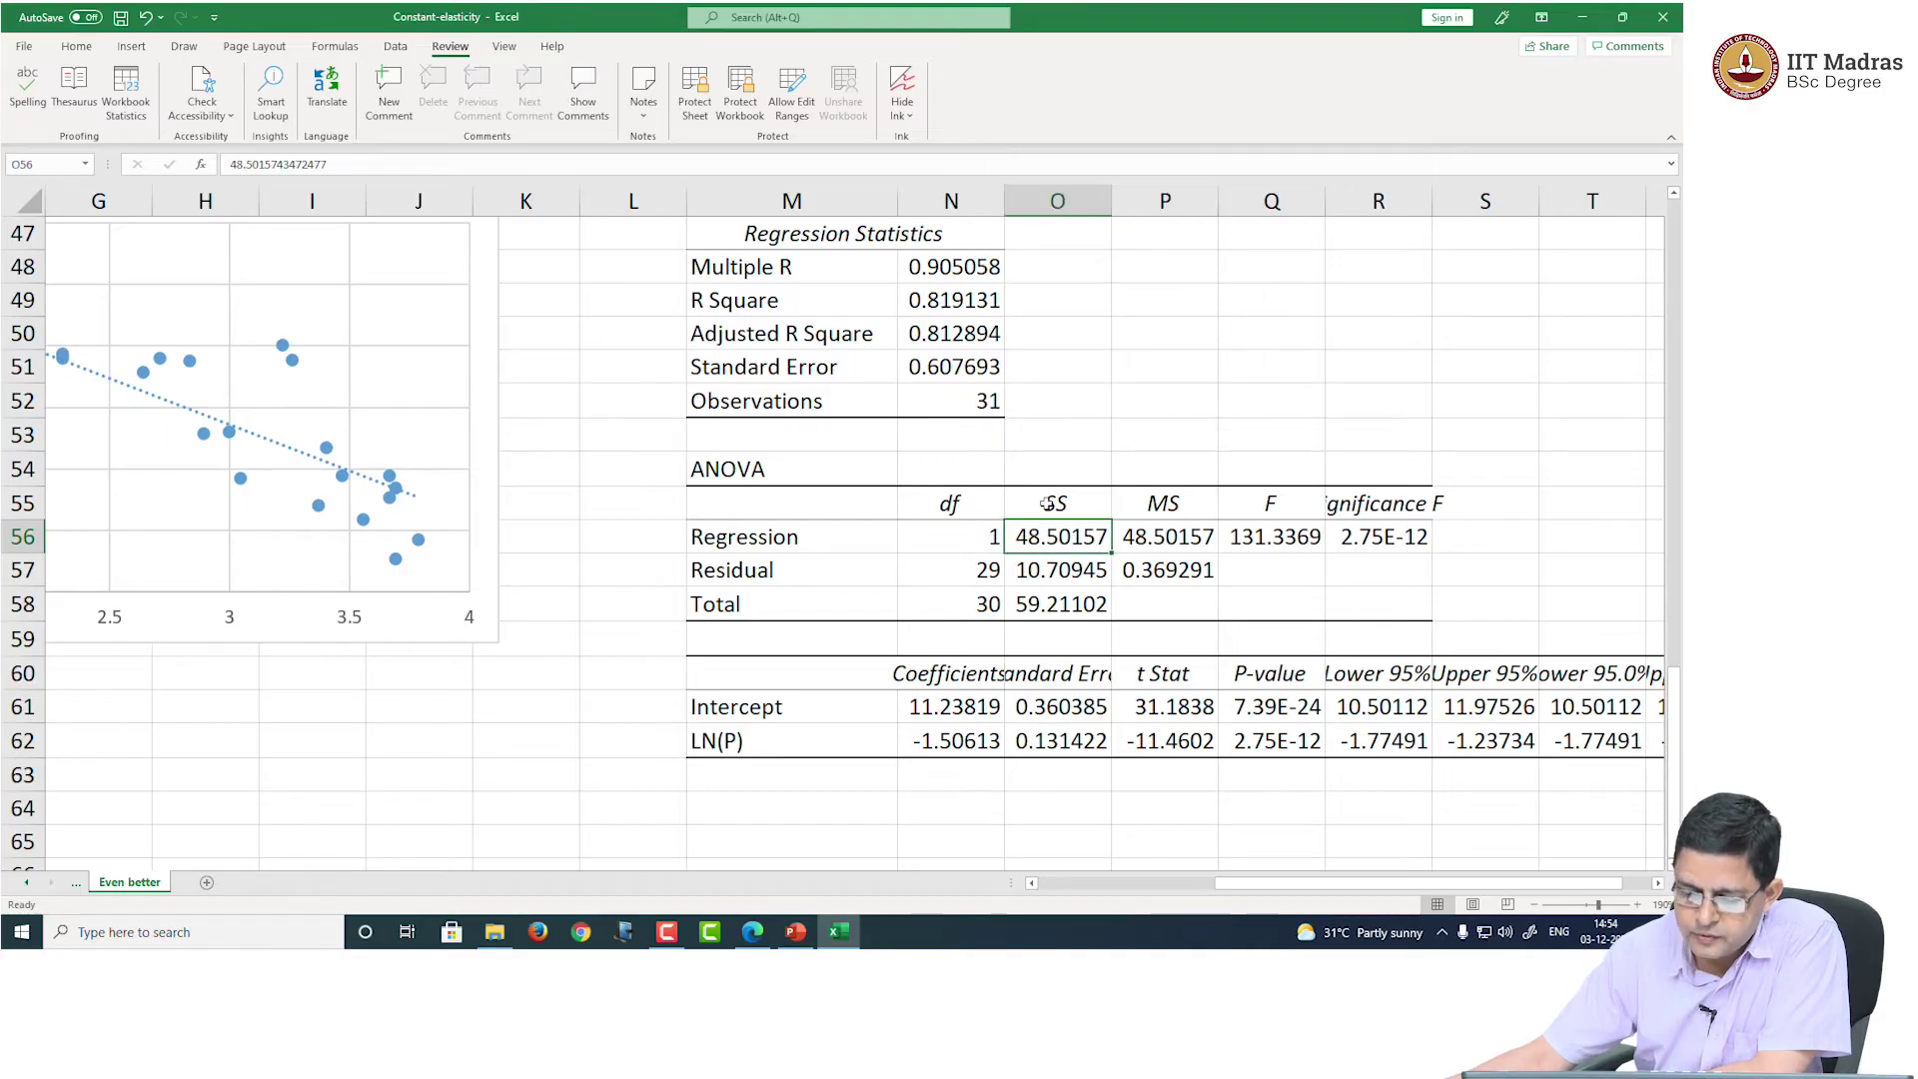
{"action": "left_click", "coordinate": [1155, 533]}
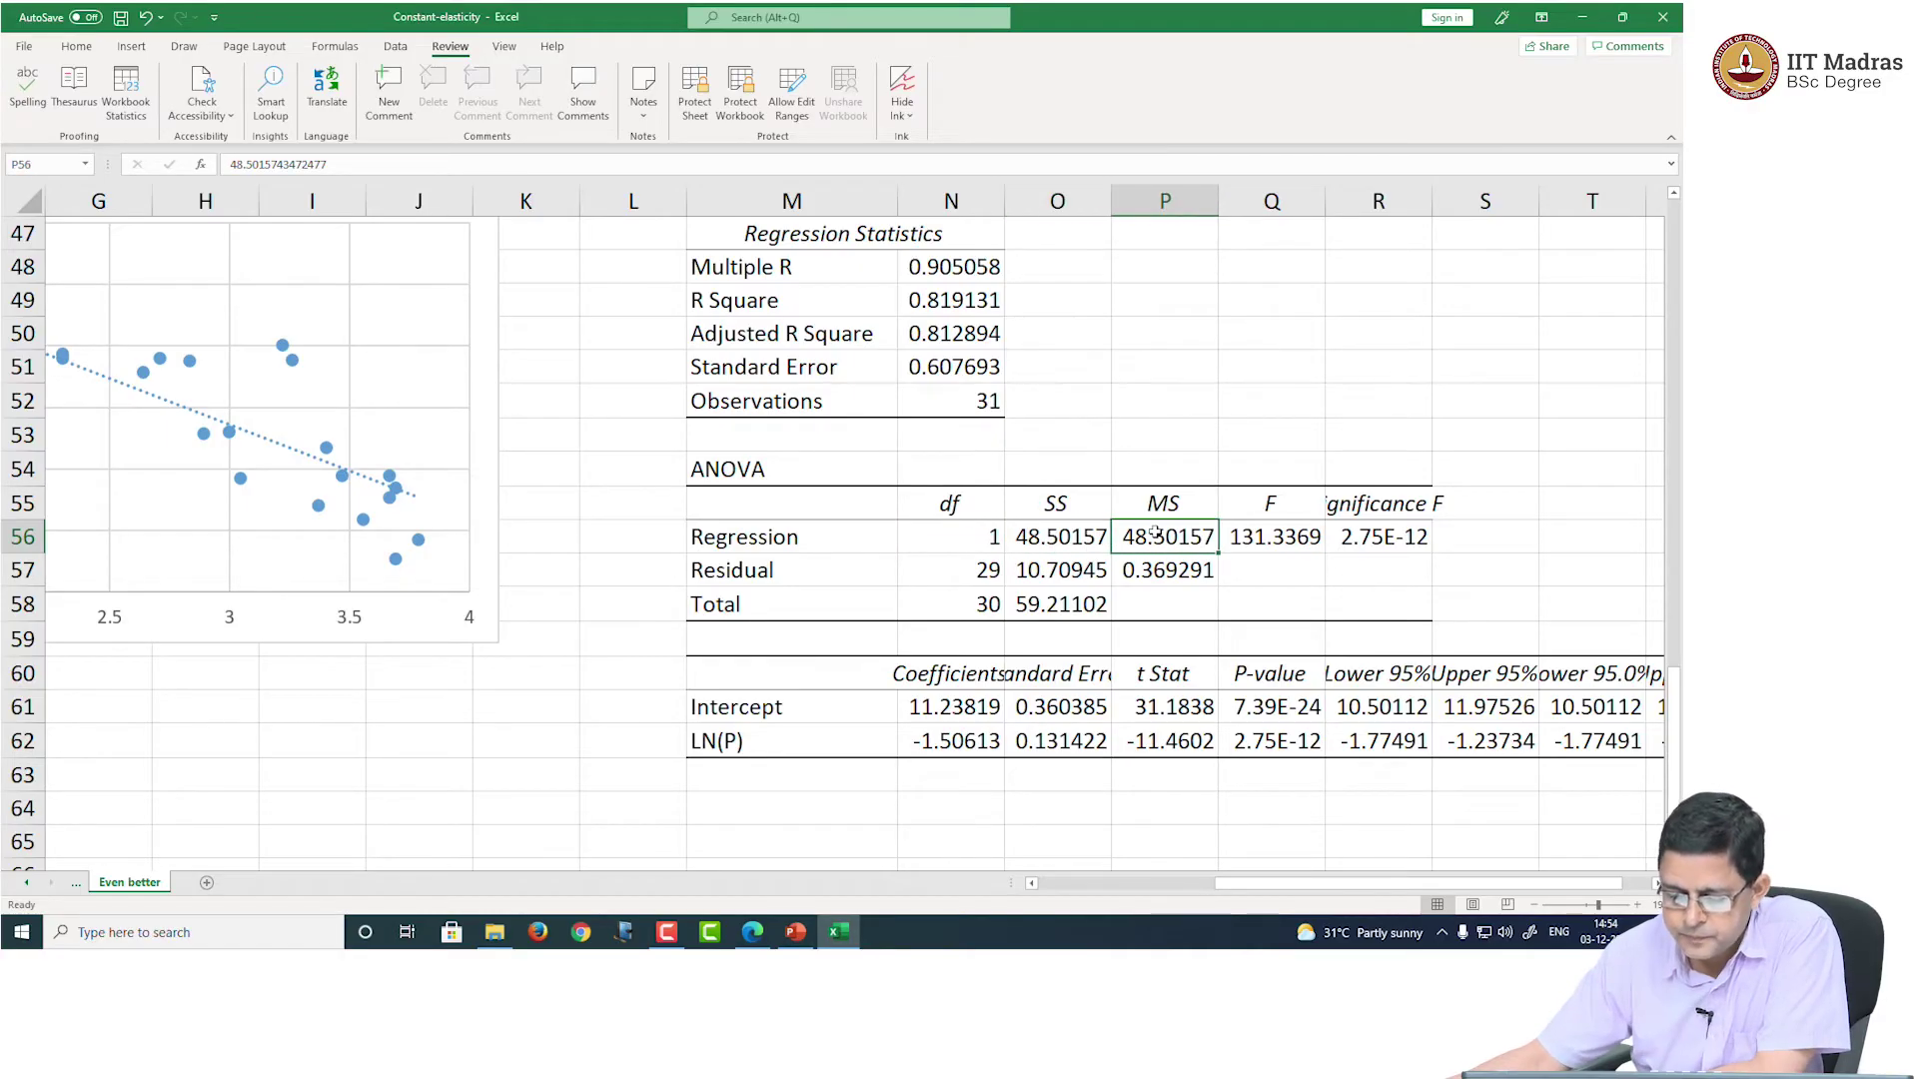
{"action": "left_click", "coordinate": [1072, 539]}
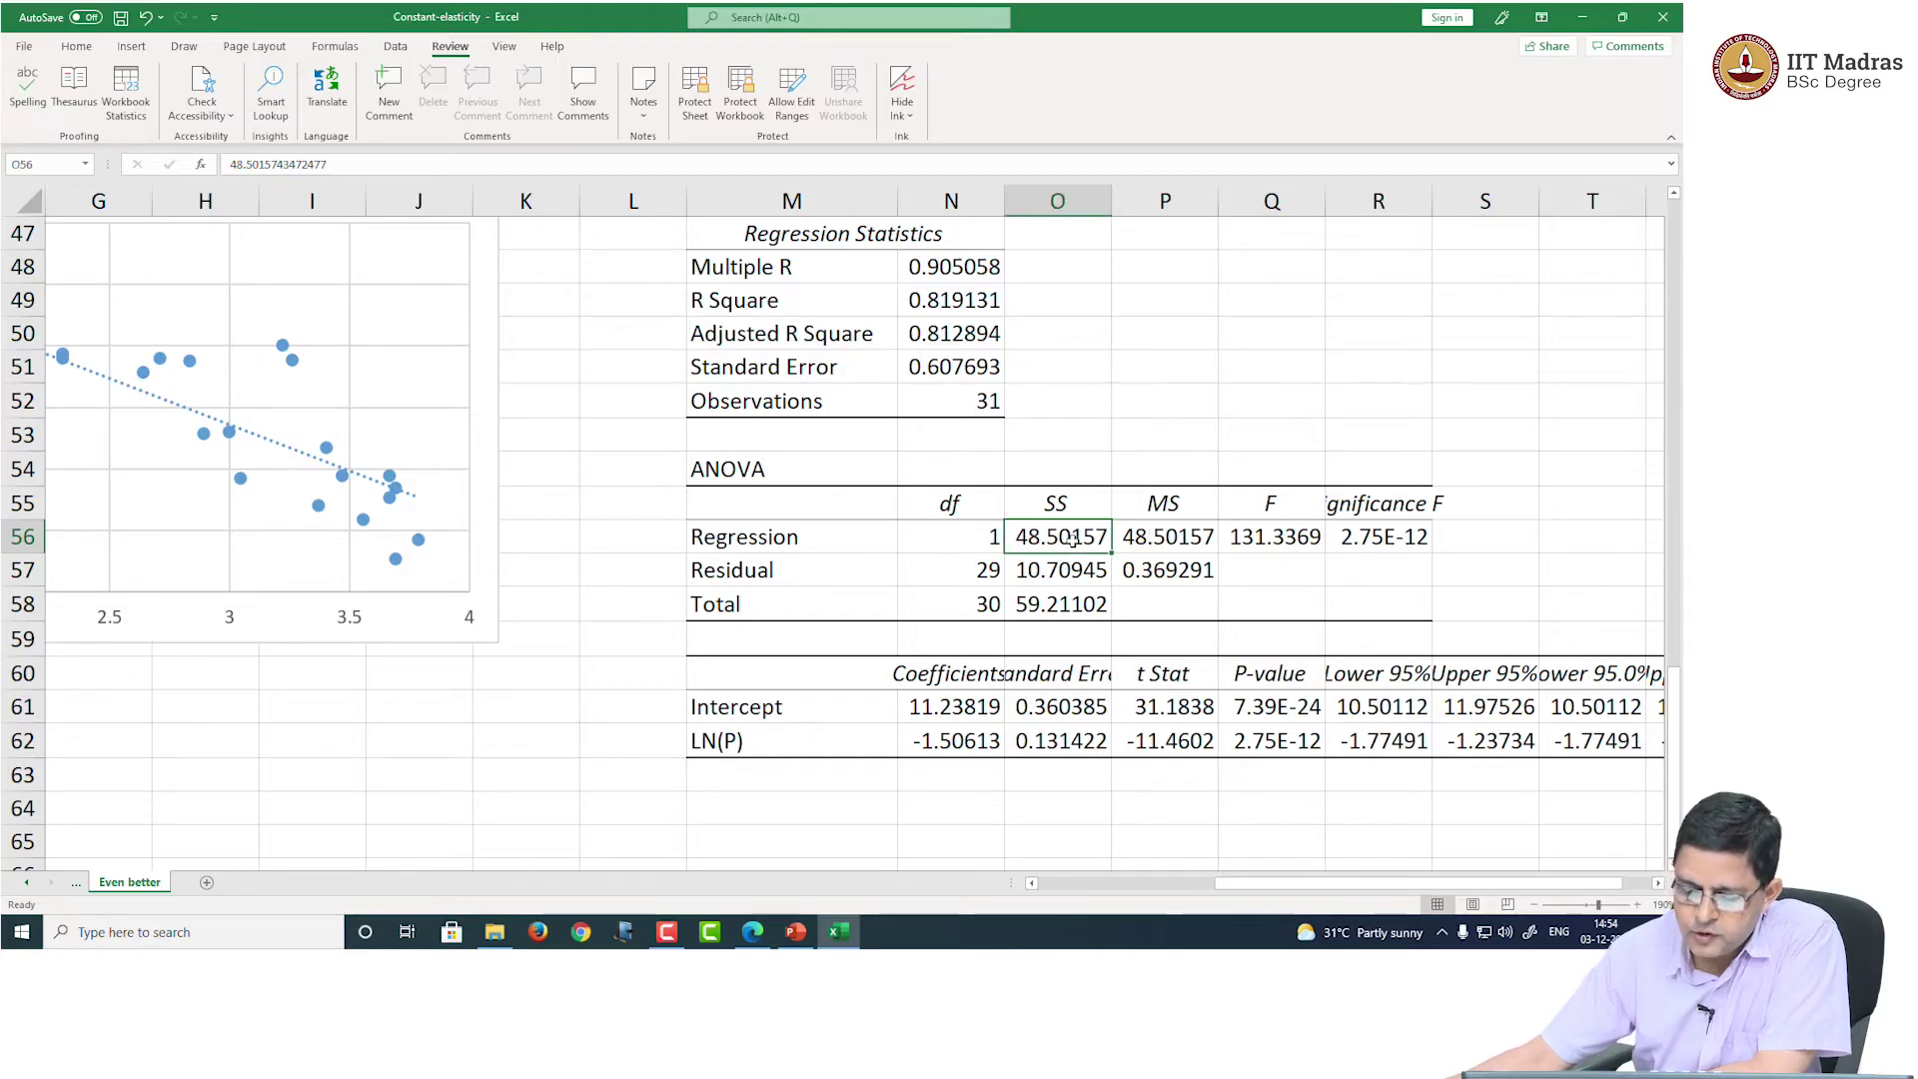
{"action": "left_click", "coordinate": [984, 539]}
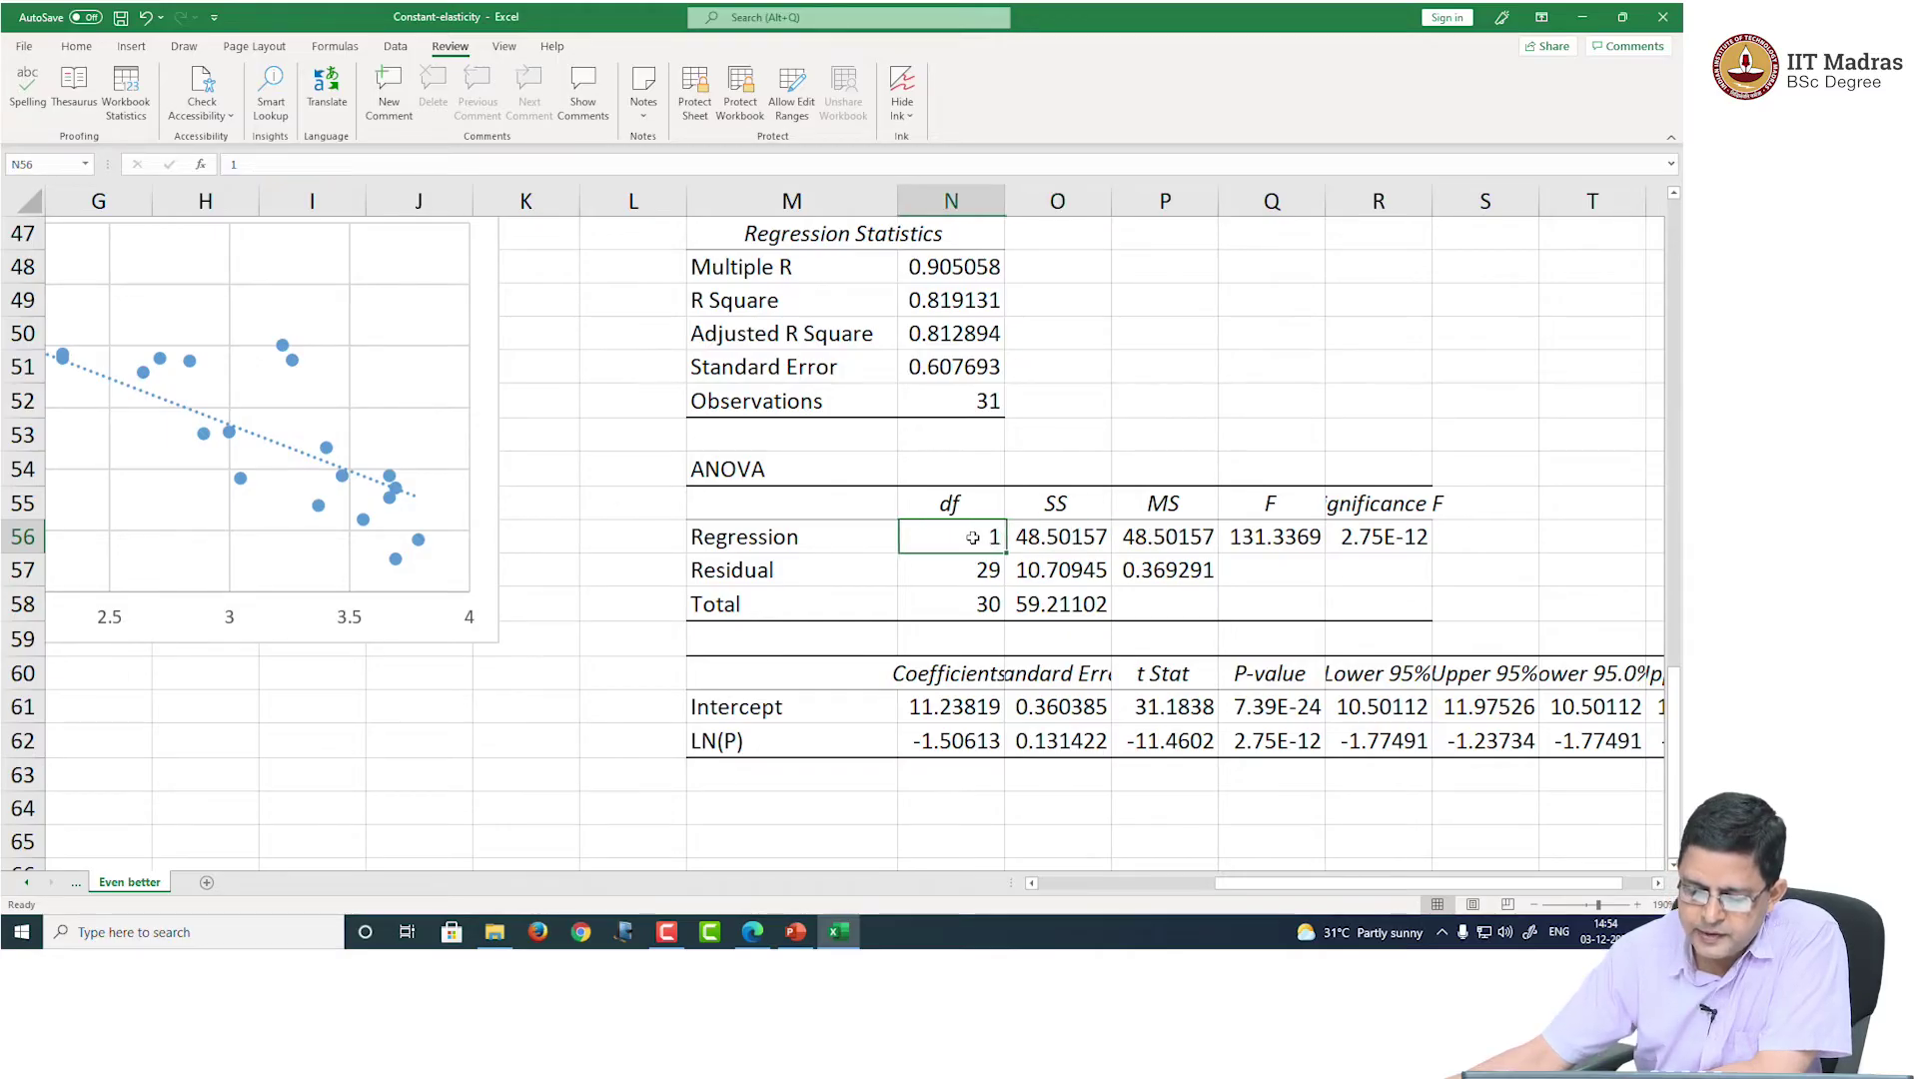
{"action": "left_click", "coordinate": [1163, 536]}
{"action": "left_click", "coordinate": [1055, 543]}
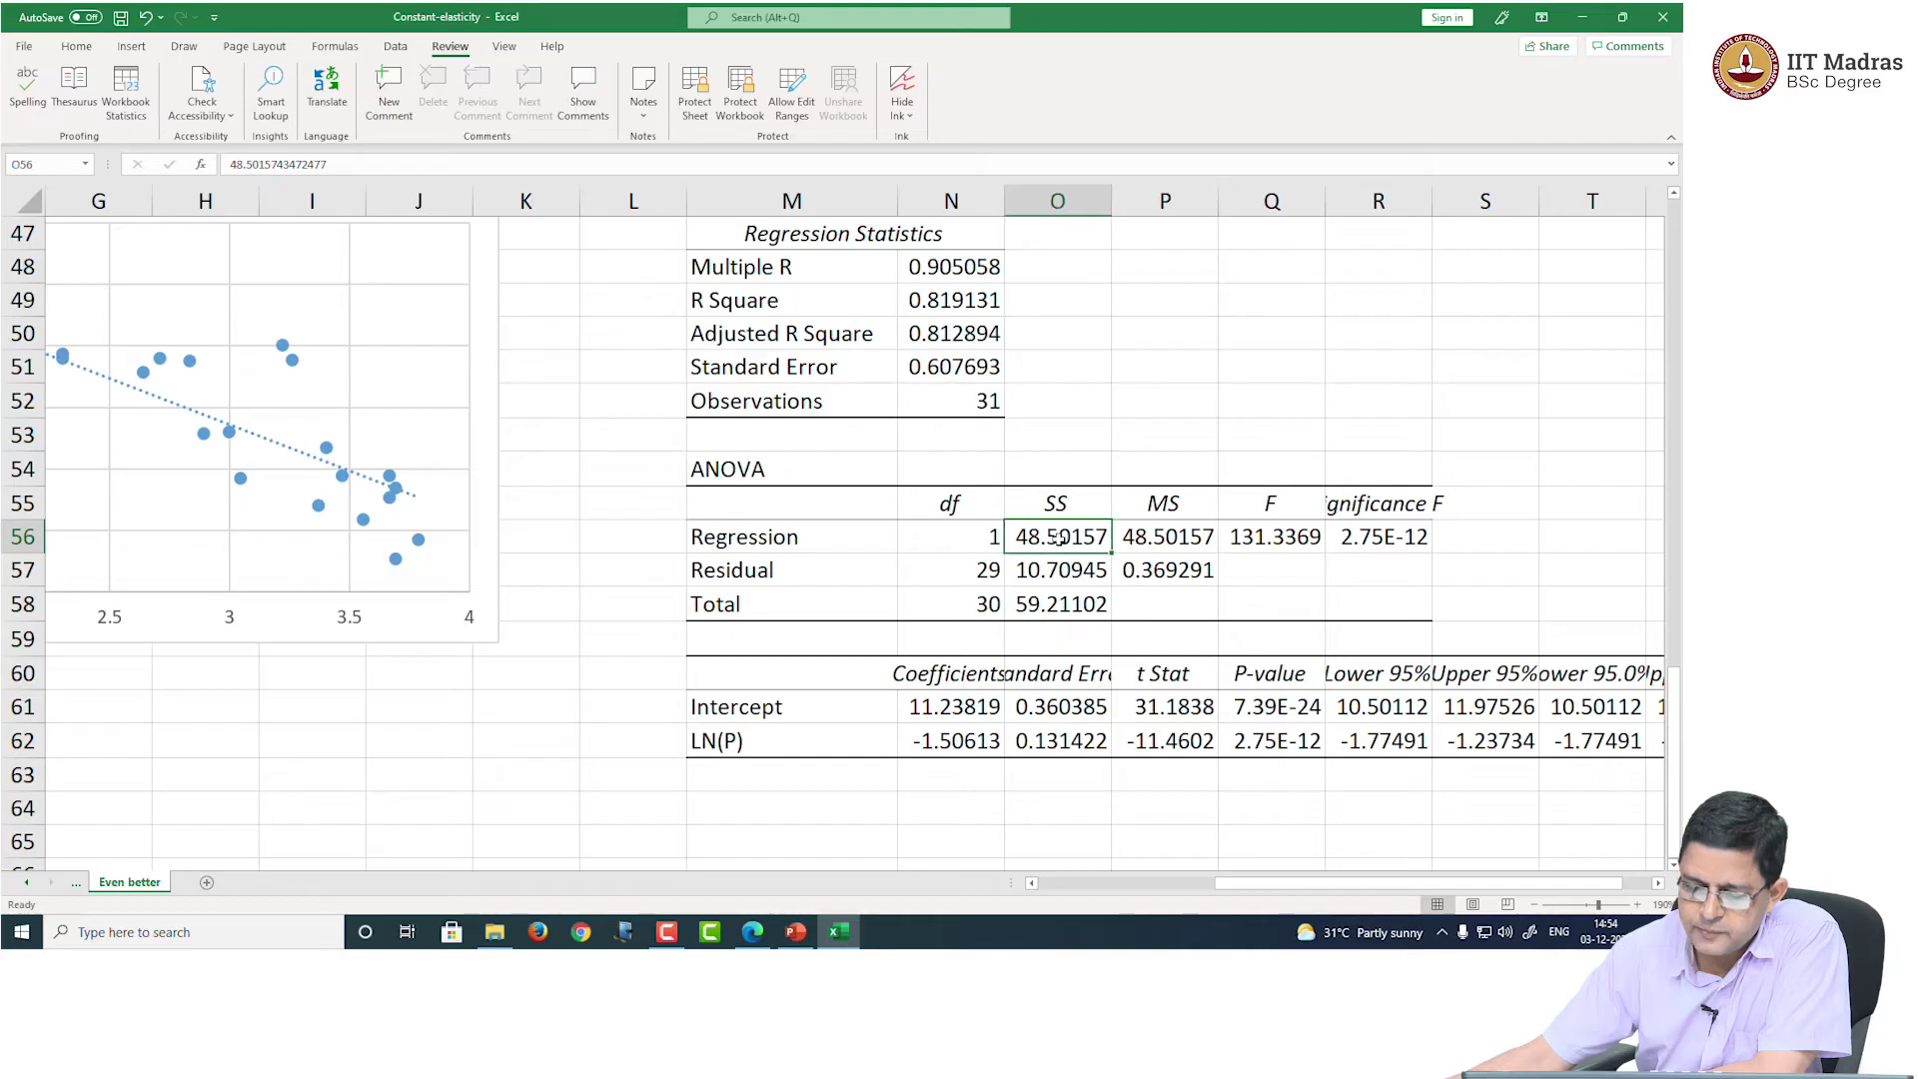
{"action": "left_click", "coordinate": [976, 540]}
{"action": "left_click", "coordinate": [1149, 572]}
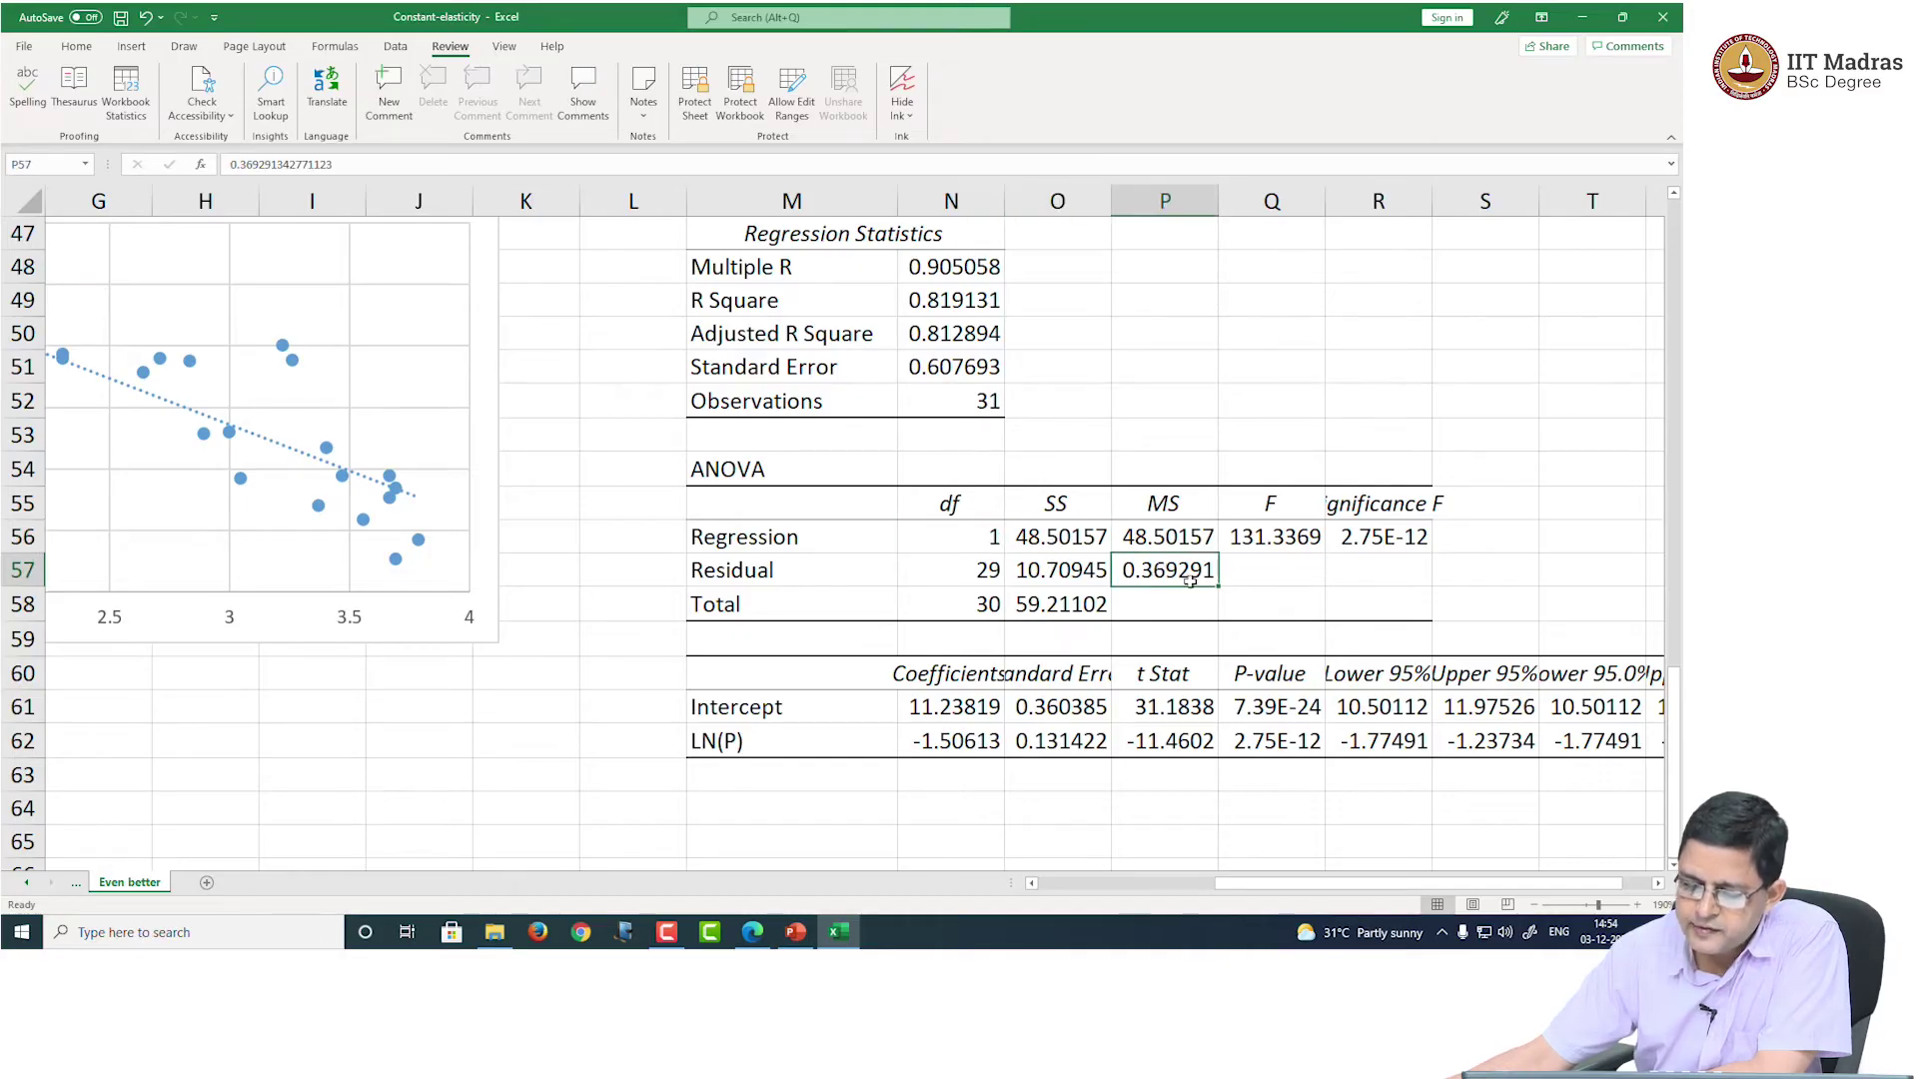
{"action": "left_click", "coordinate": [1062, 572]}
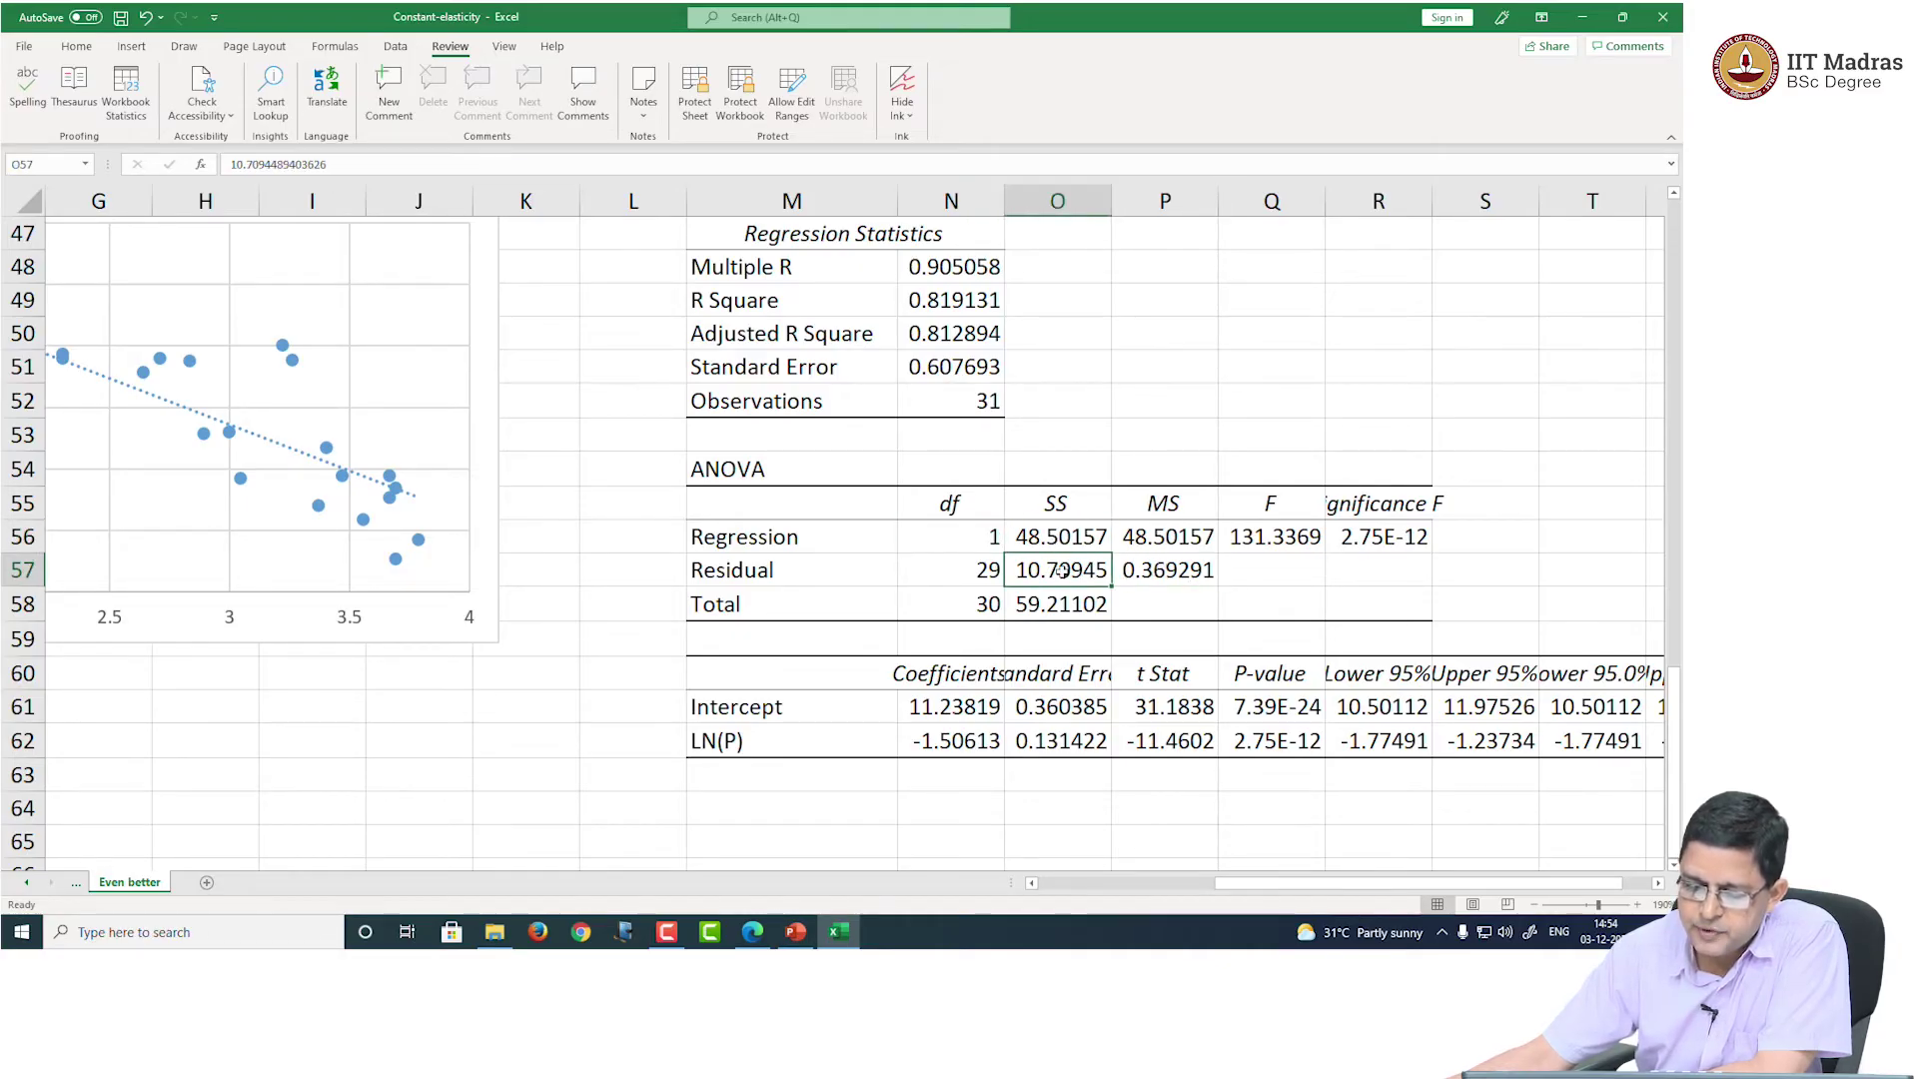
{"action": "left_click", "coordinate": [979, 572]}
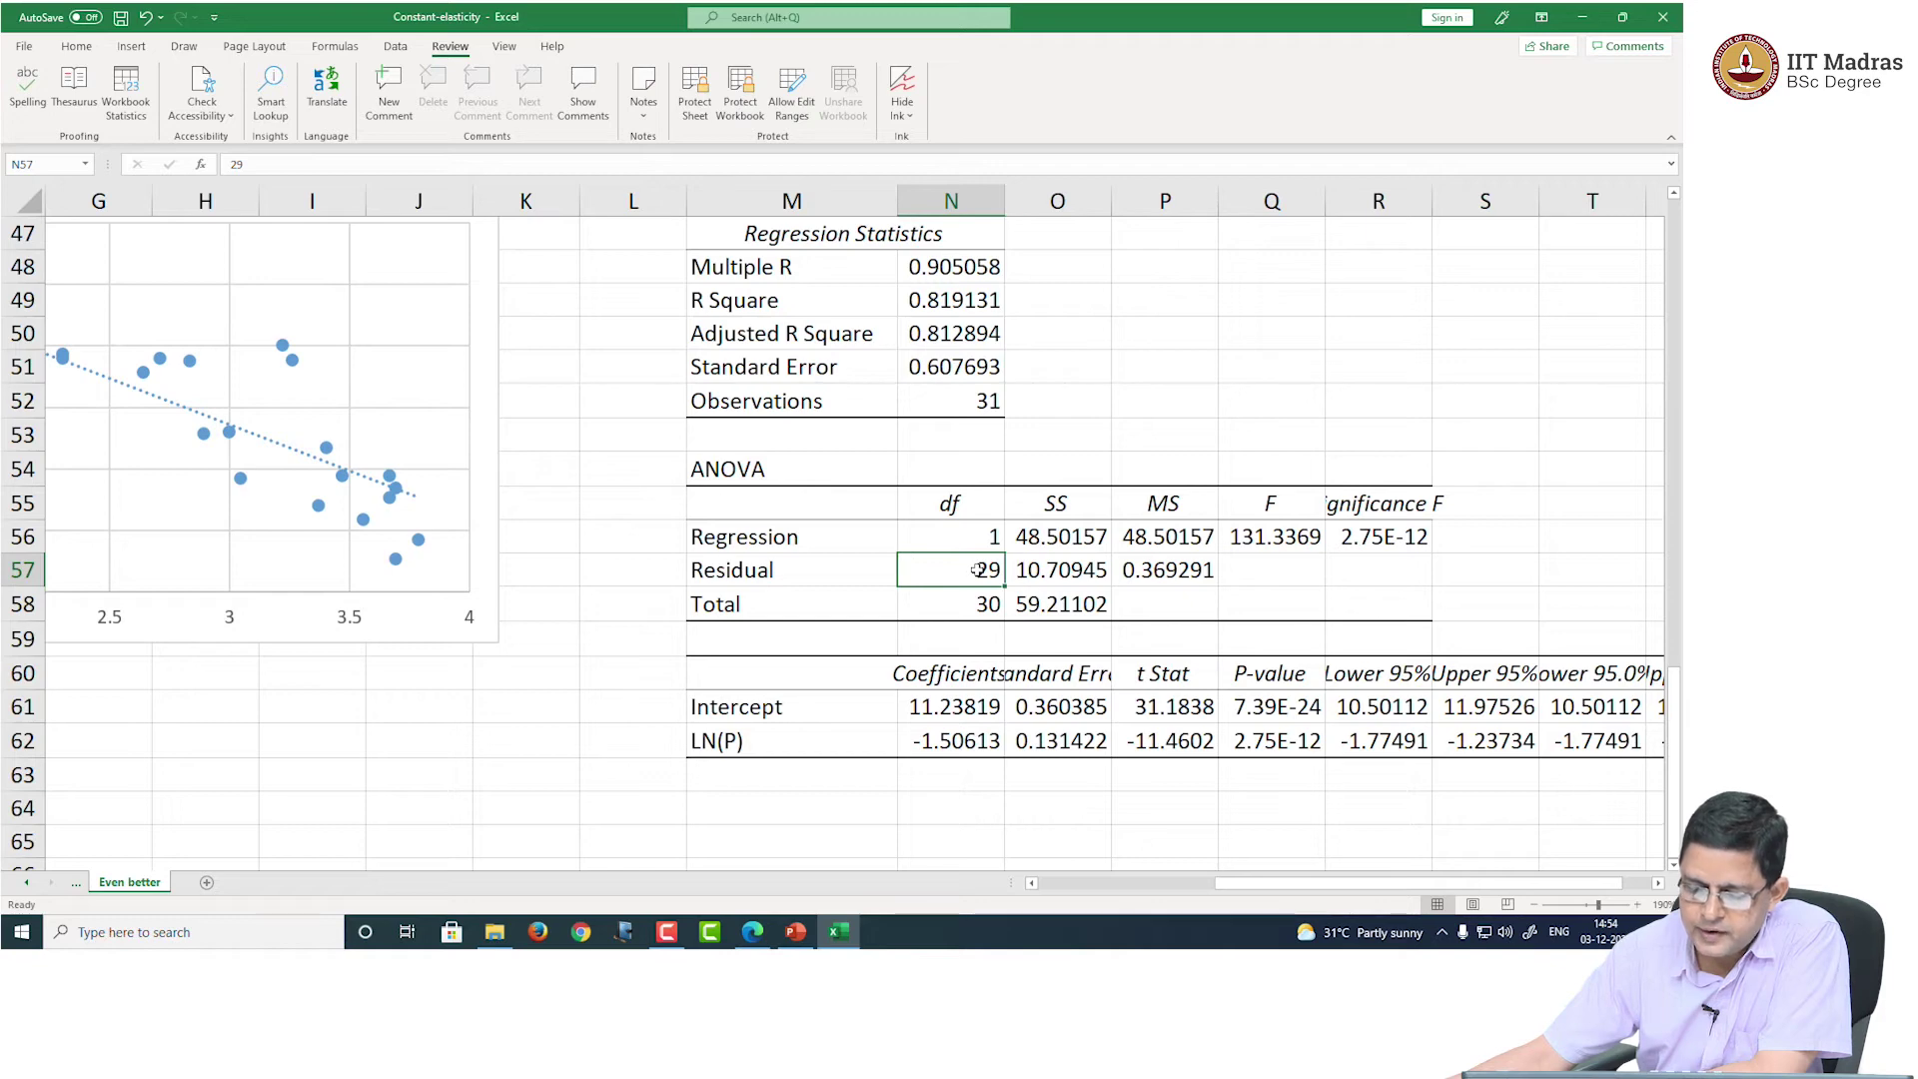
Step: Inspect the F statistic in Q56 against the Regression and Residual mean squares it is computed from
{"action": "left_click", "coordinate": [1162, 539]}
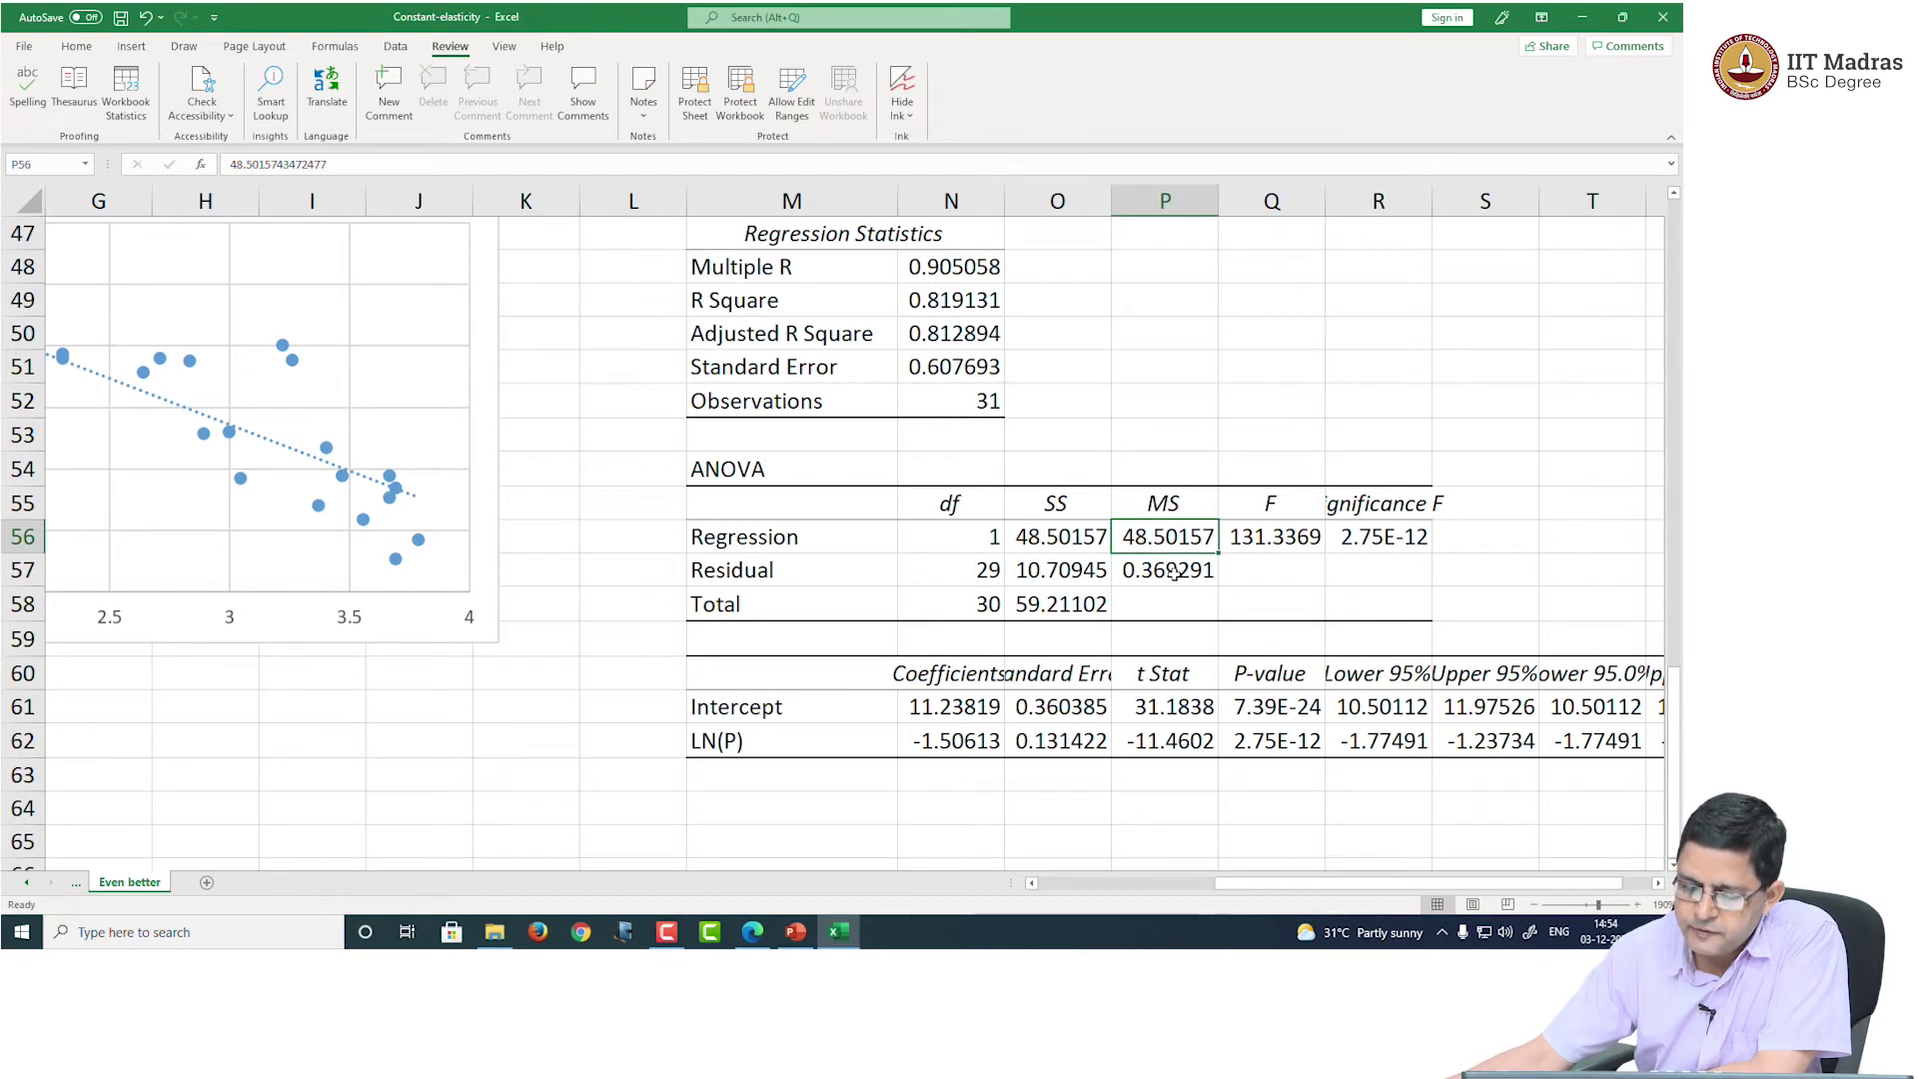
{"action": "left_click", "coordinate": [1174, 571]}
{"action": "left_click", "coordinate": [1263, 537]}
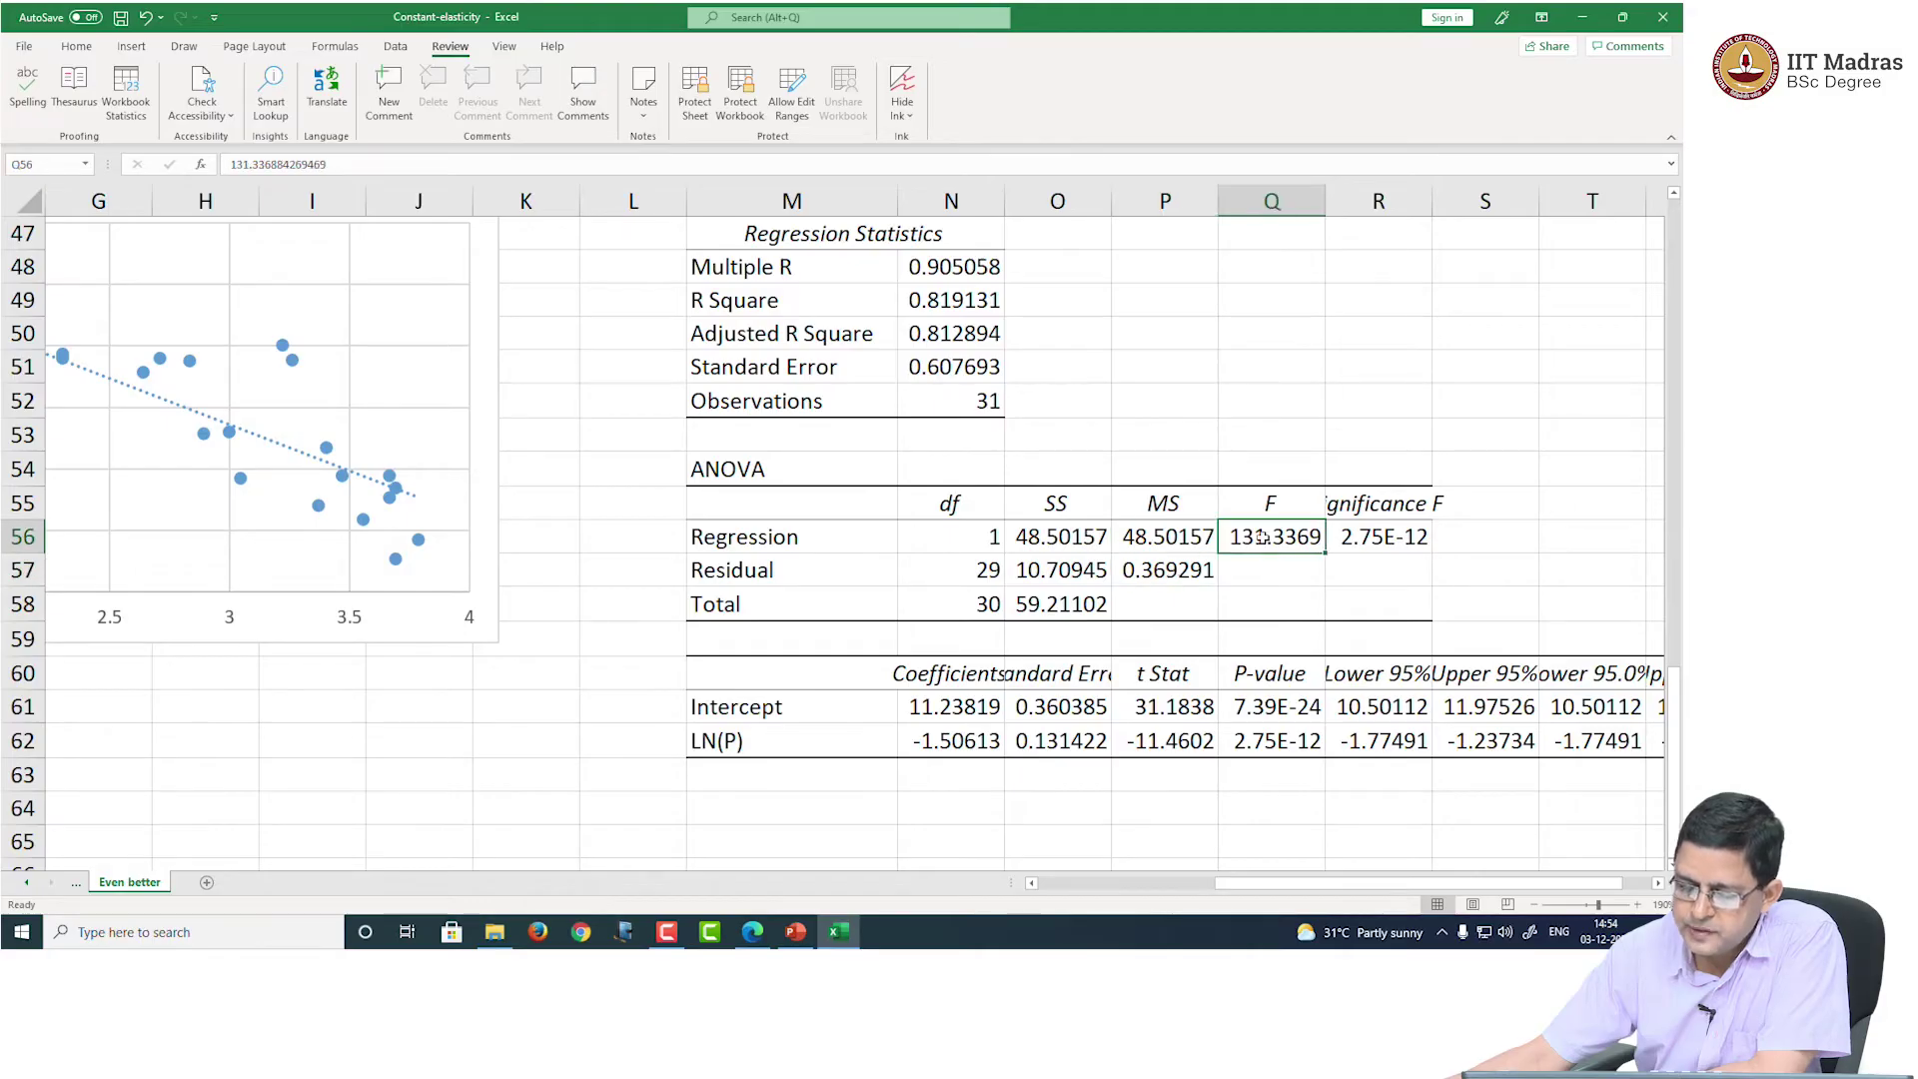
Step: Auto-fit column R so the Significance F heading shows in full, and select its value in R56
{"action": "double_click", "coordinate": [1429, 197]}
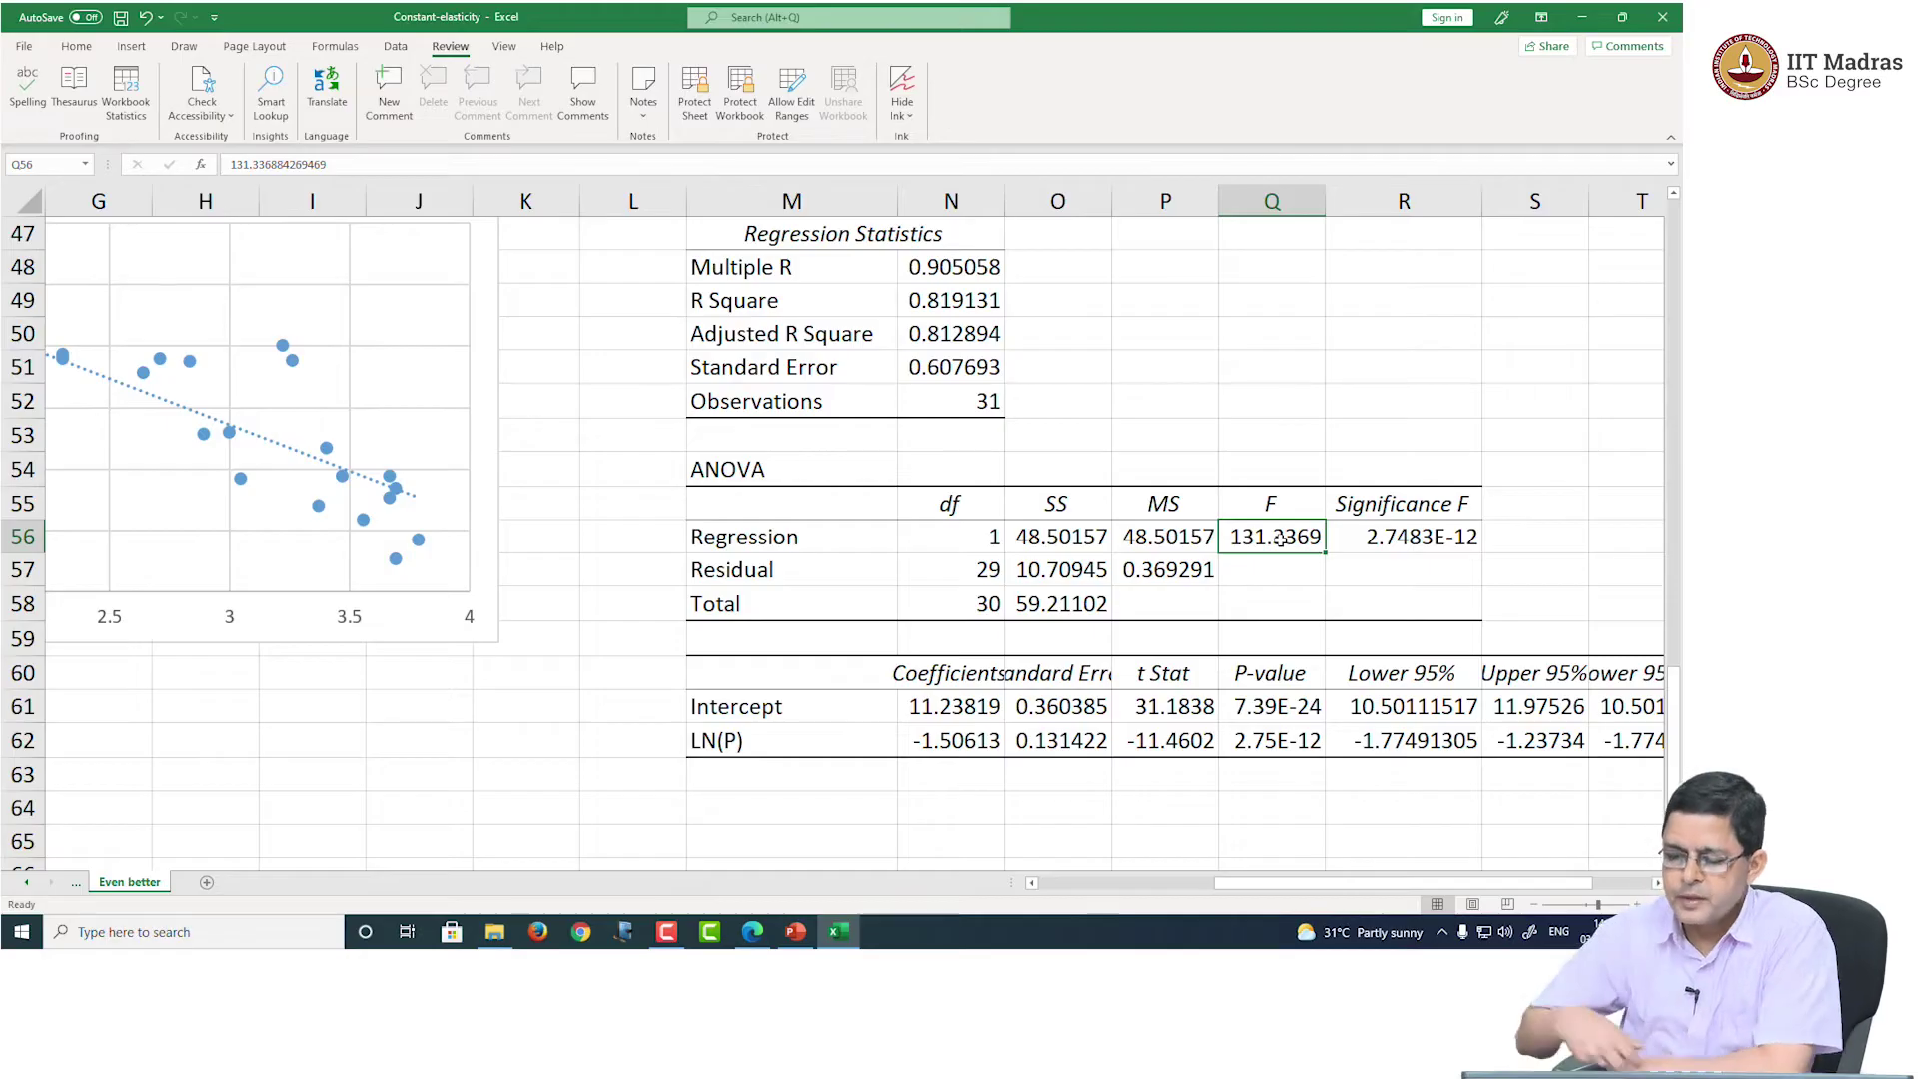
{"action": "left_click", "coordinate": [1379, 501]}
{"action": "left_click", "coordinate": [1401, 535]}
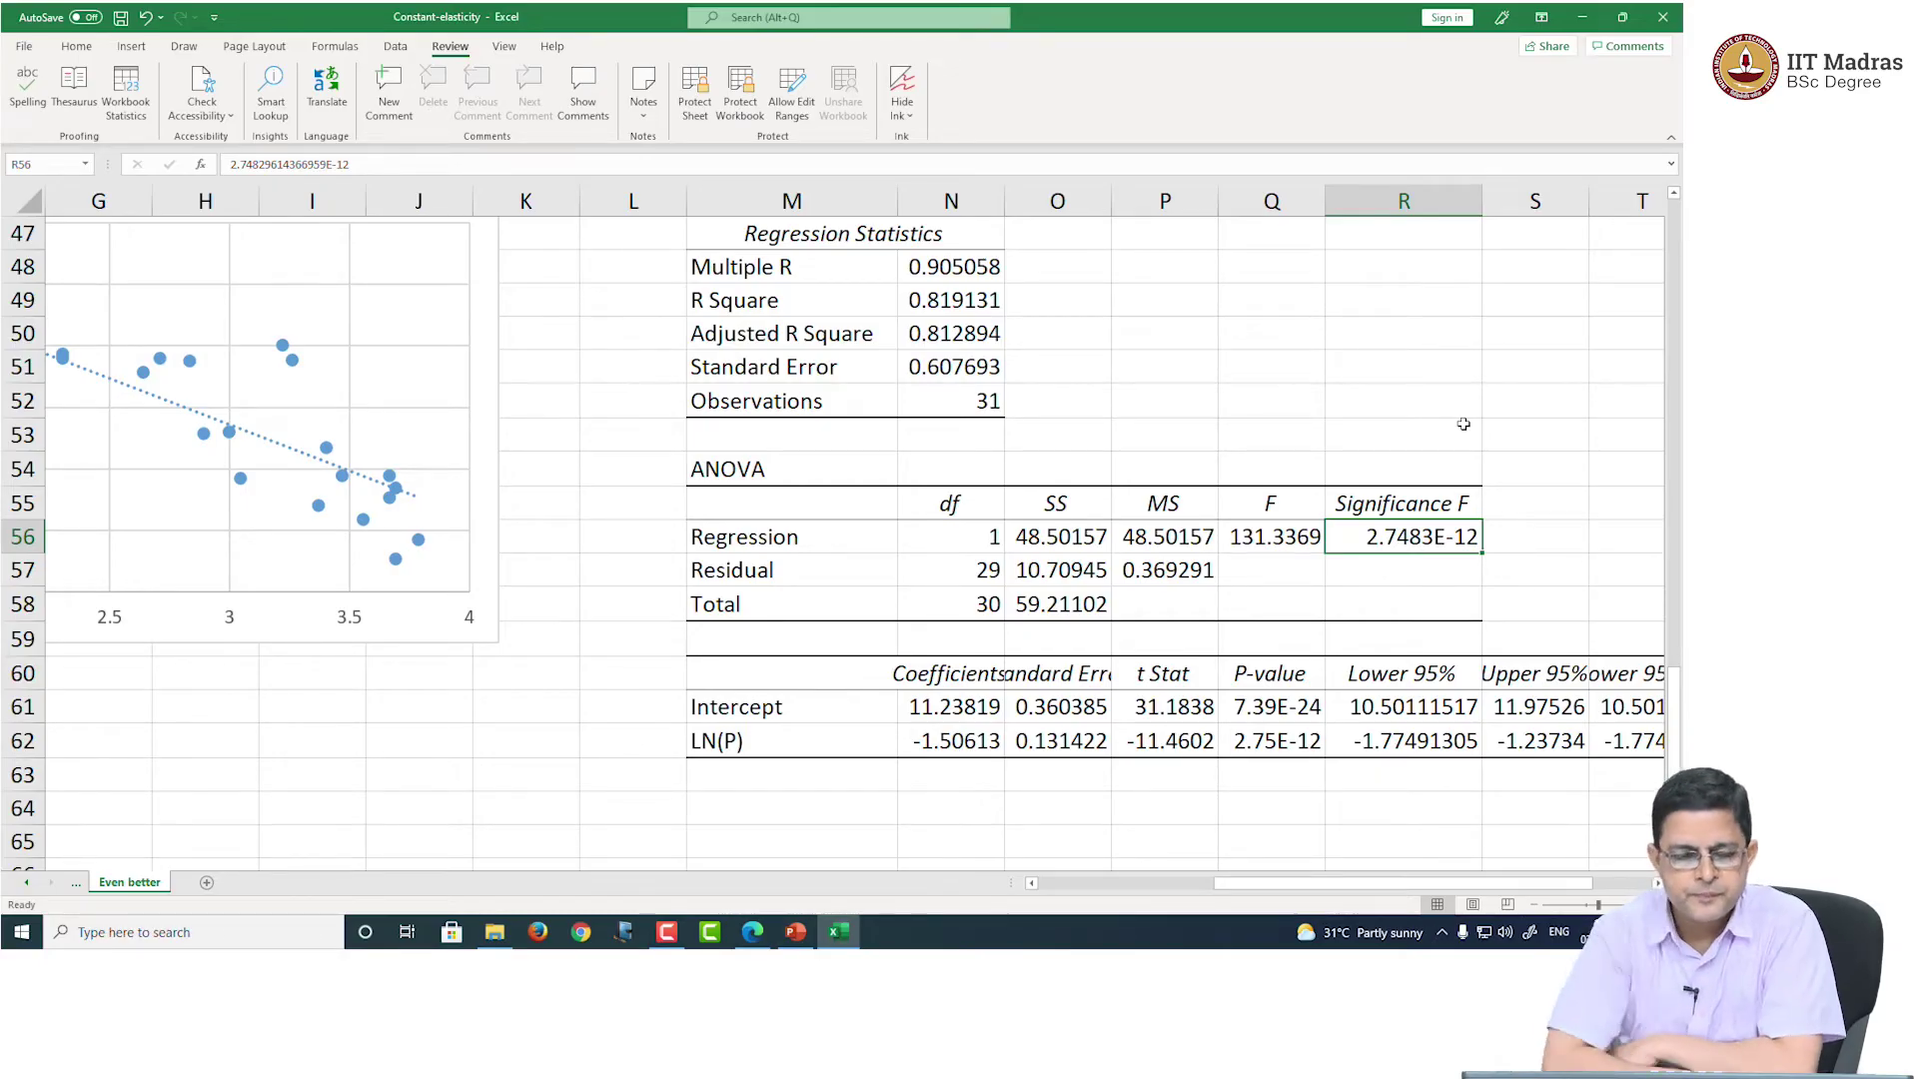
Step: Check the confidence level in the Regression analysis settings without rerunning it, and review the Significance F and F values
{"action": "left_click", "coordinate": [1148, 404]}
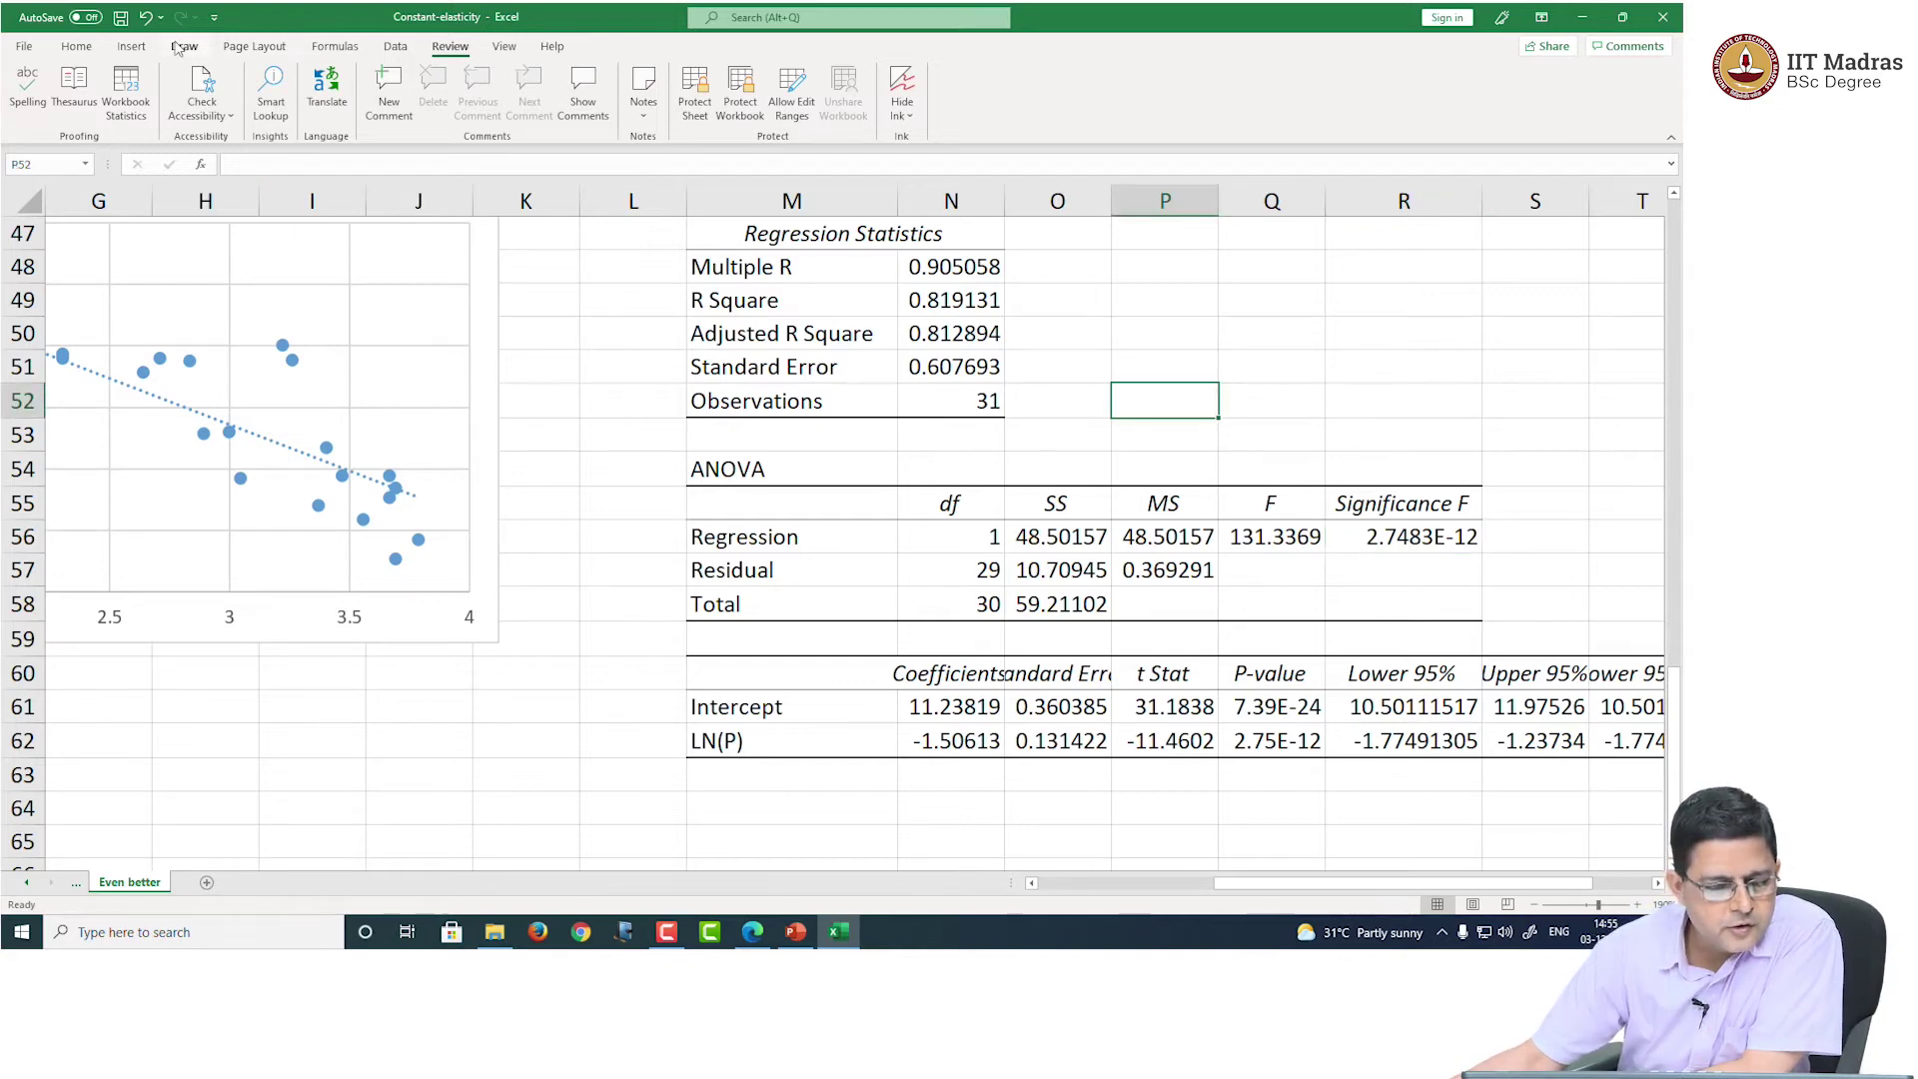
{"action": "left_click", "coordinate": [396, 47]}
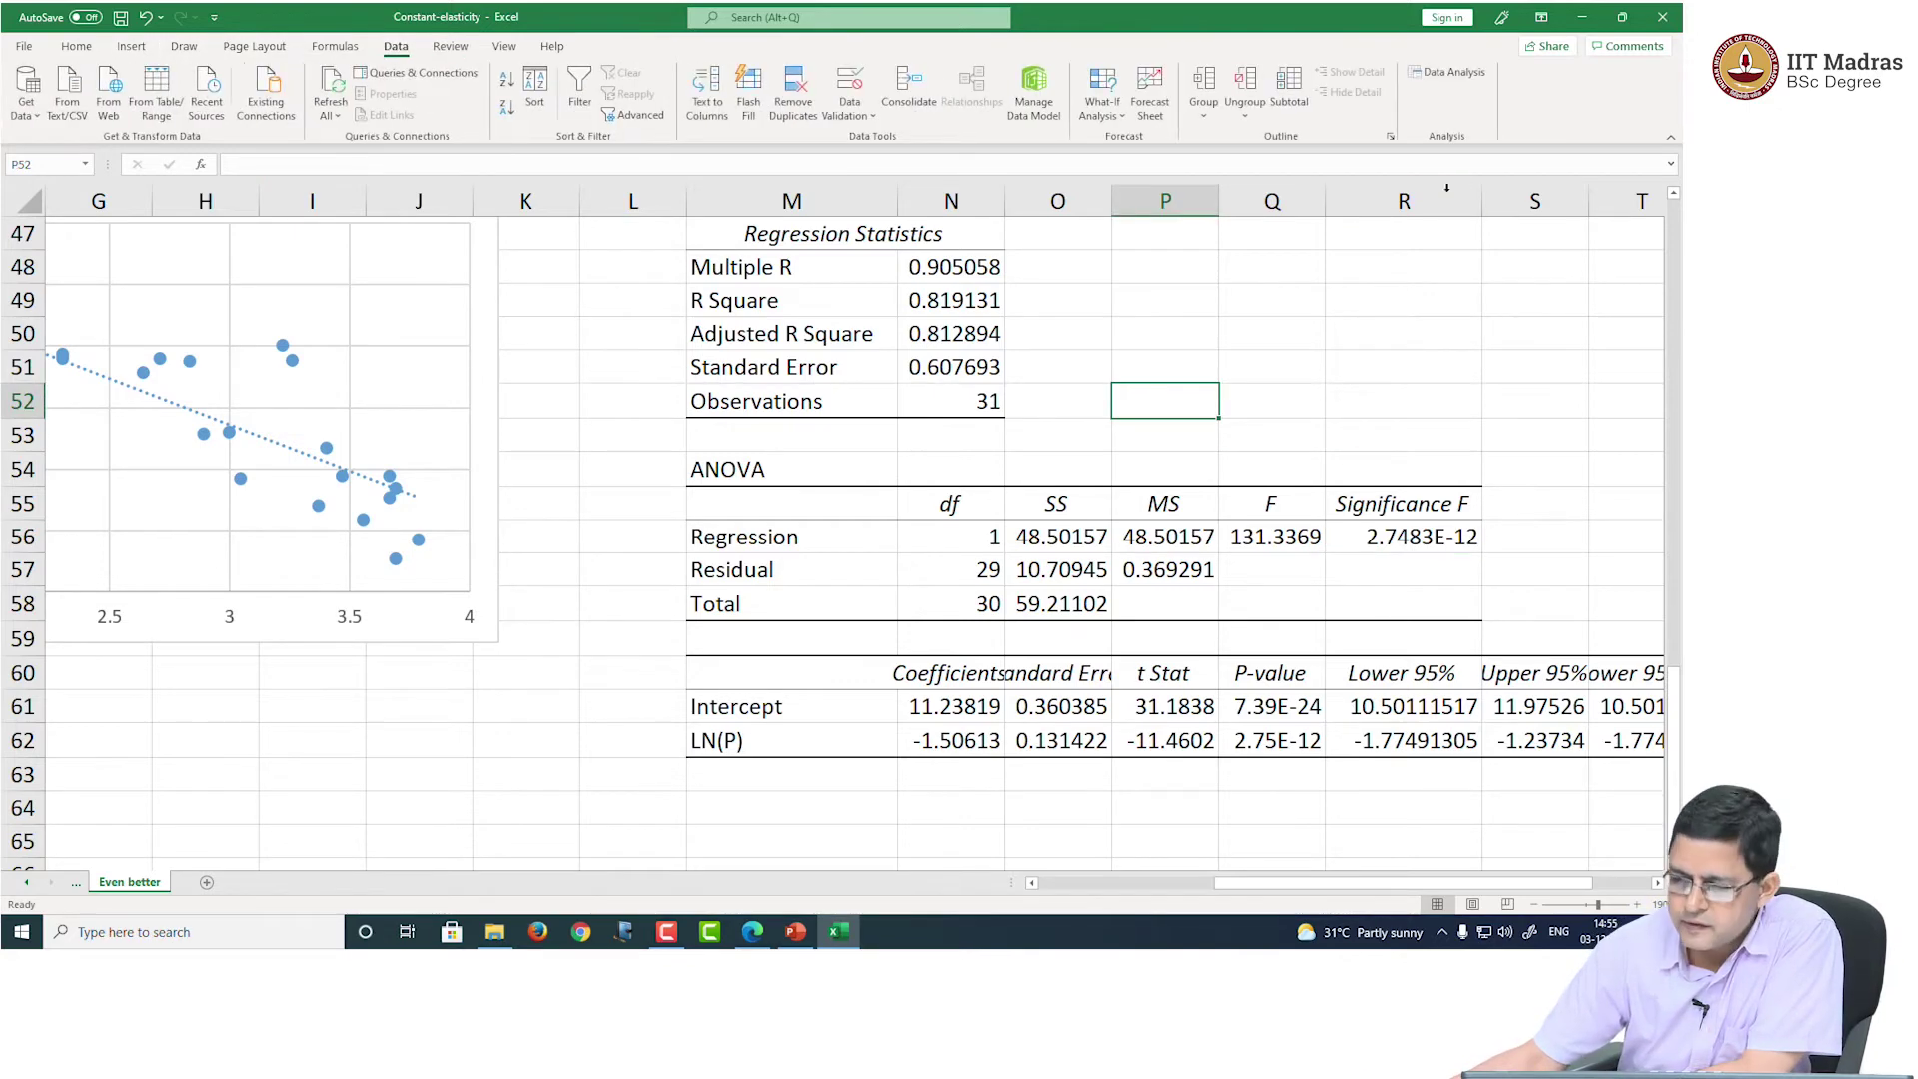
{"action": "left_click", "coordinate": [1454, 80]}
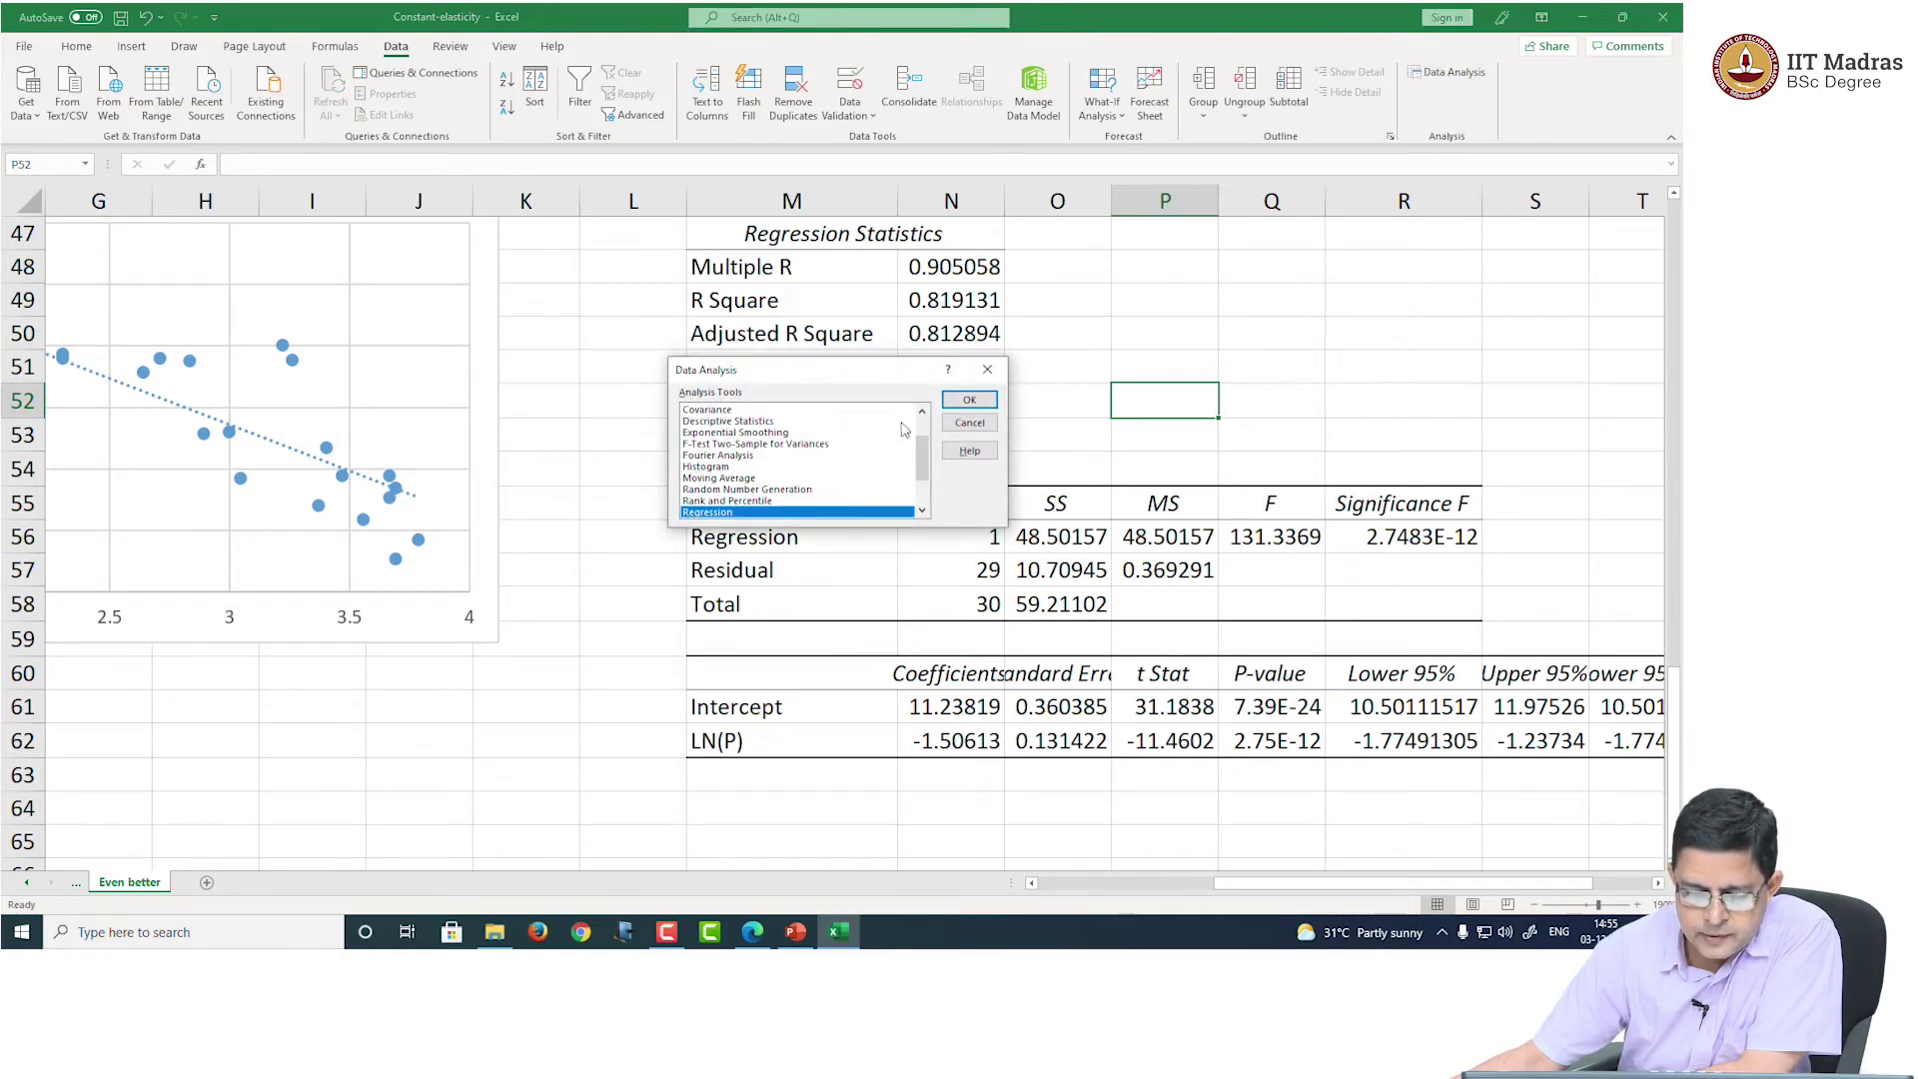
{"action": "left_click", "coordinate": [968, 402]}
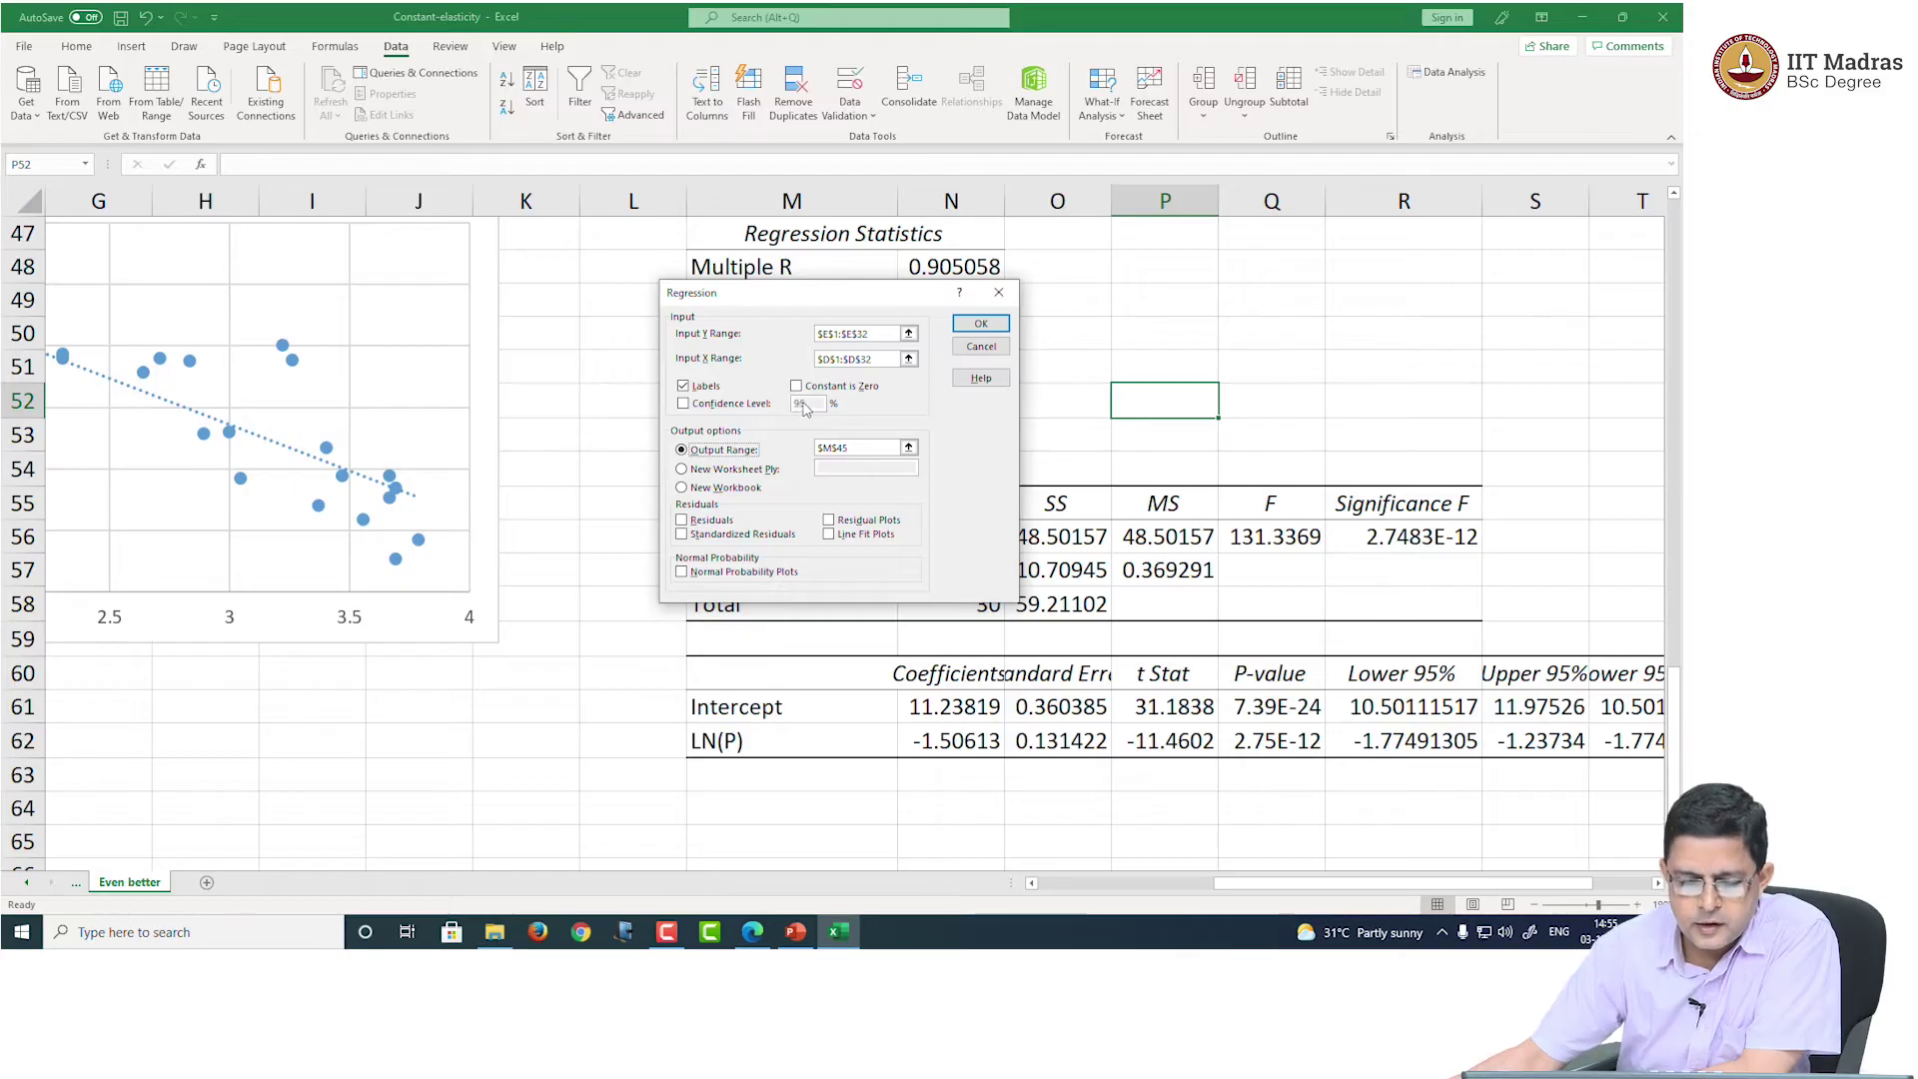
{"action": "left_click", "coordinate": [1000, 294]}
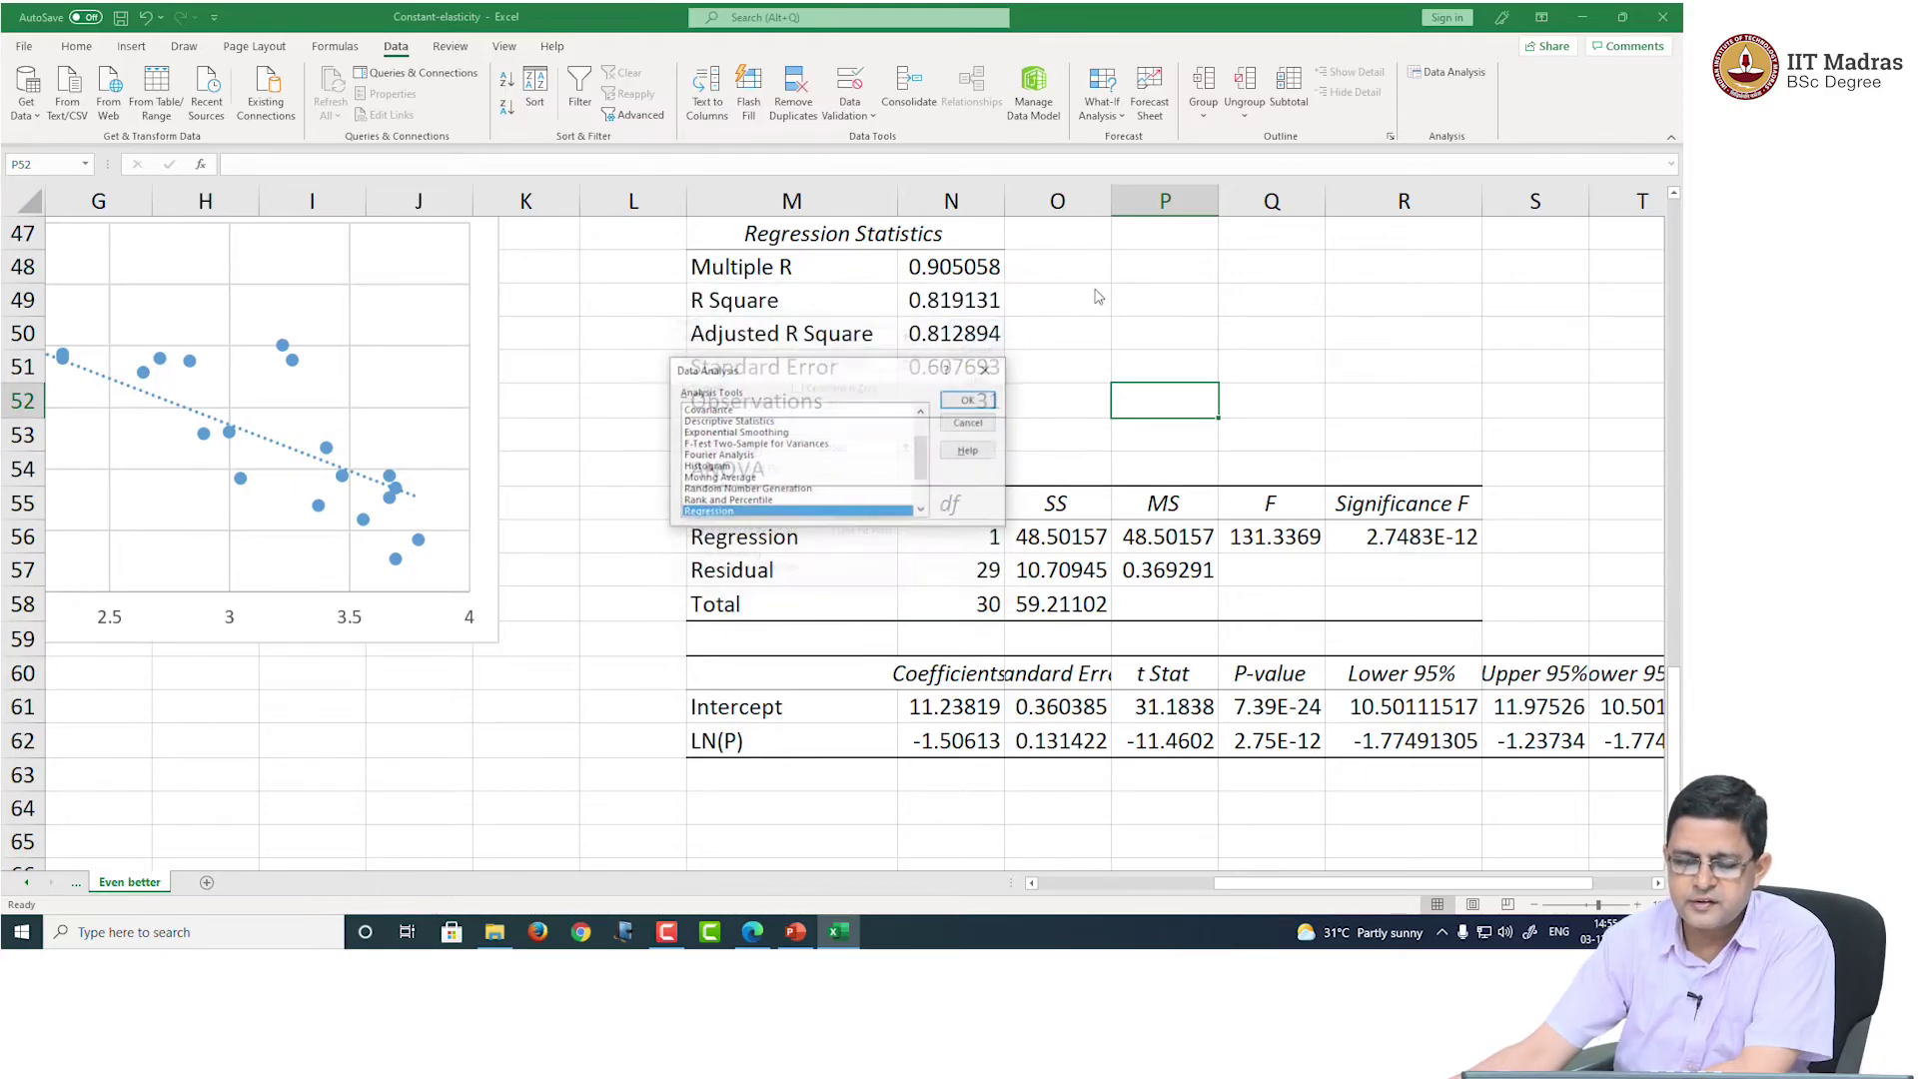
{"action": "left_click", "coordinate": [970, 421]}
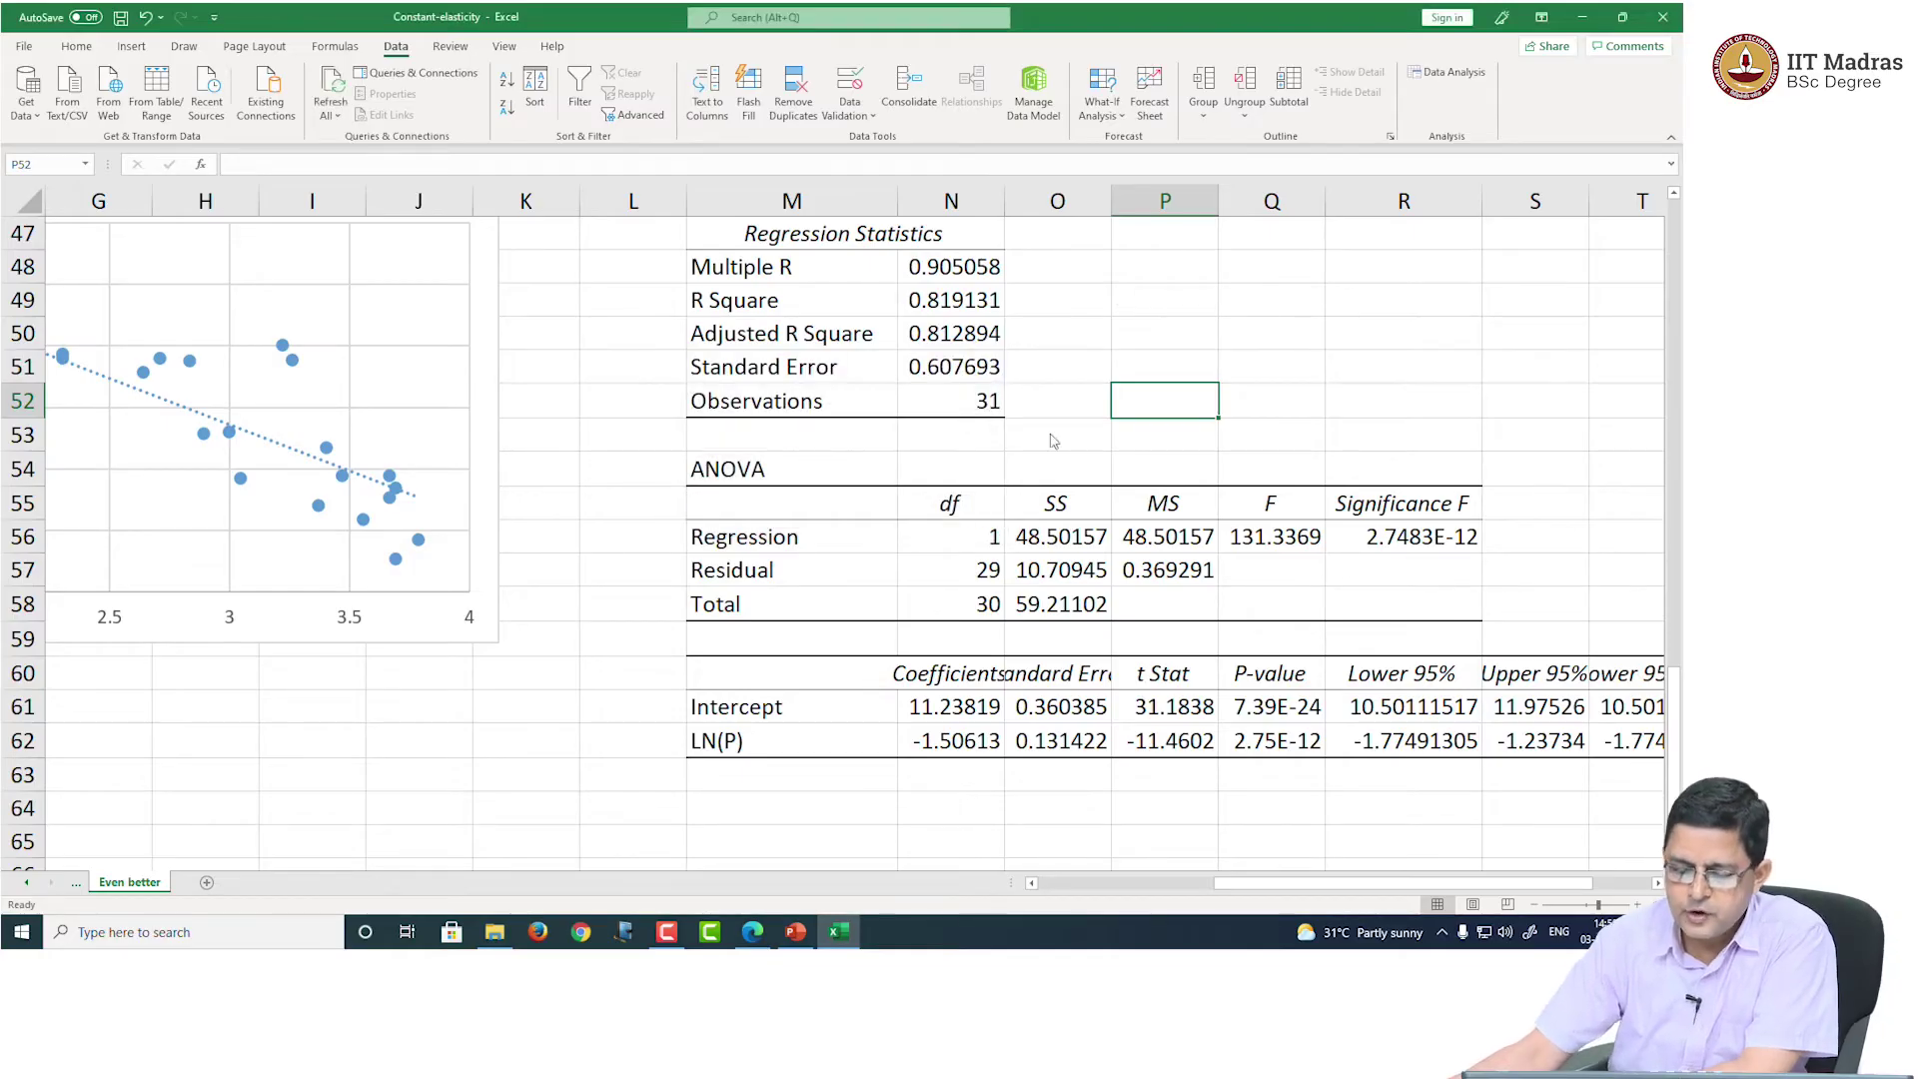
{"action": "left_click", "coordinate": [1426, 539]}
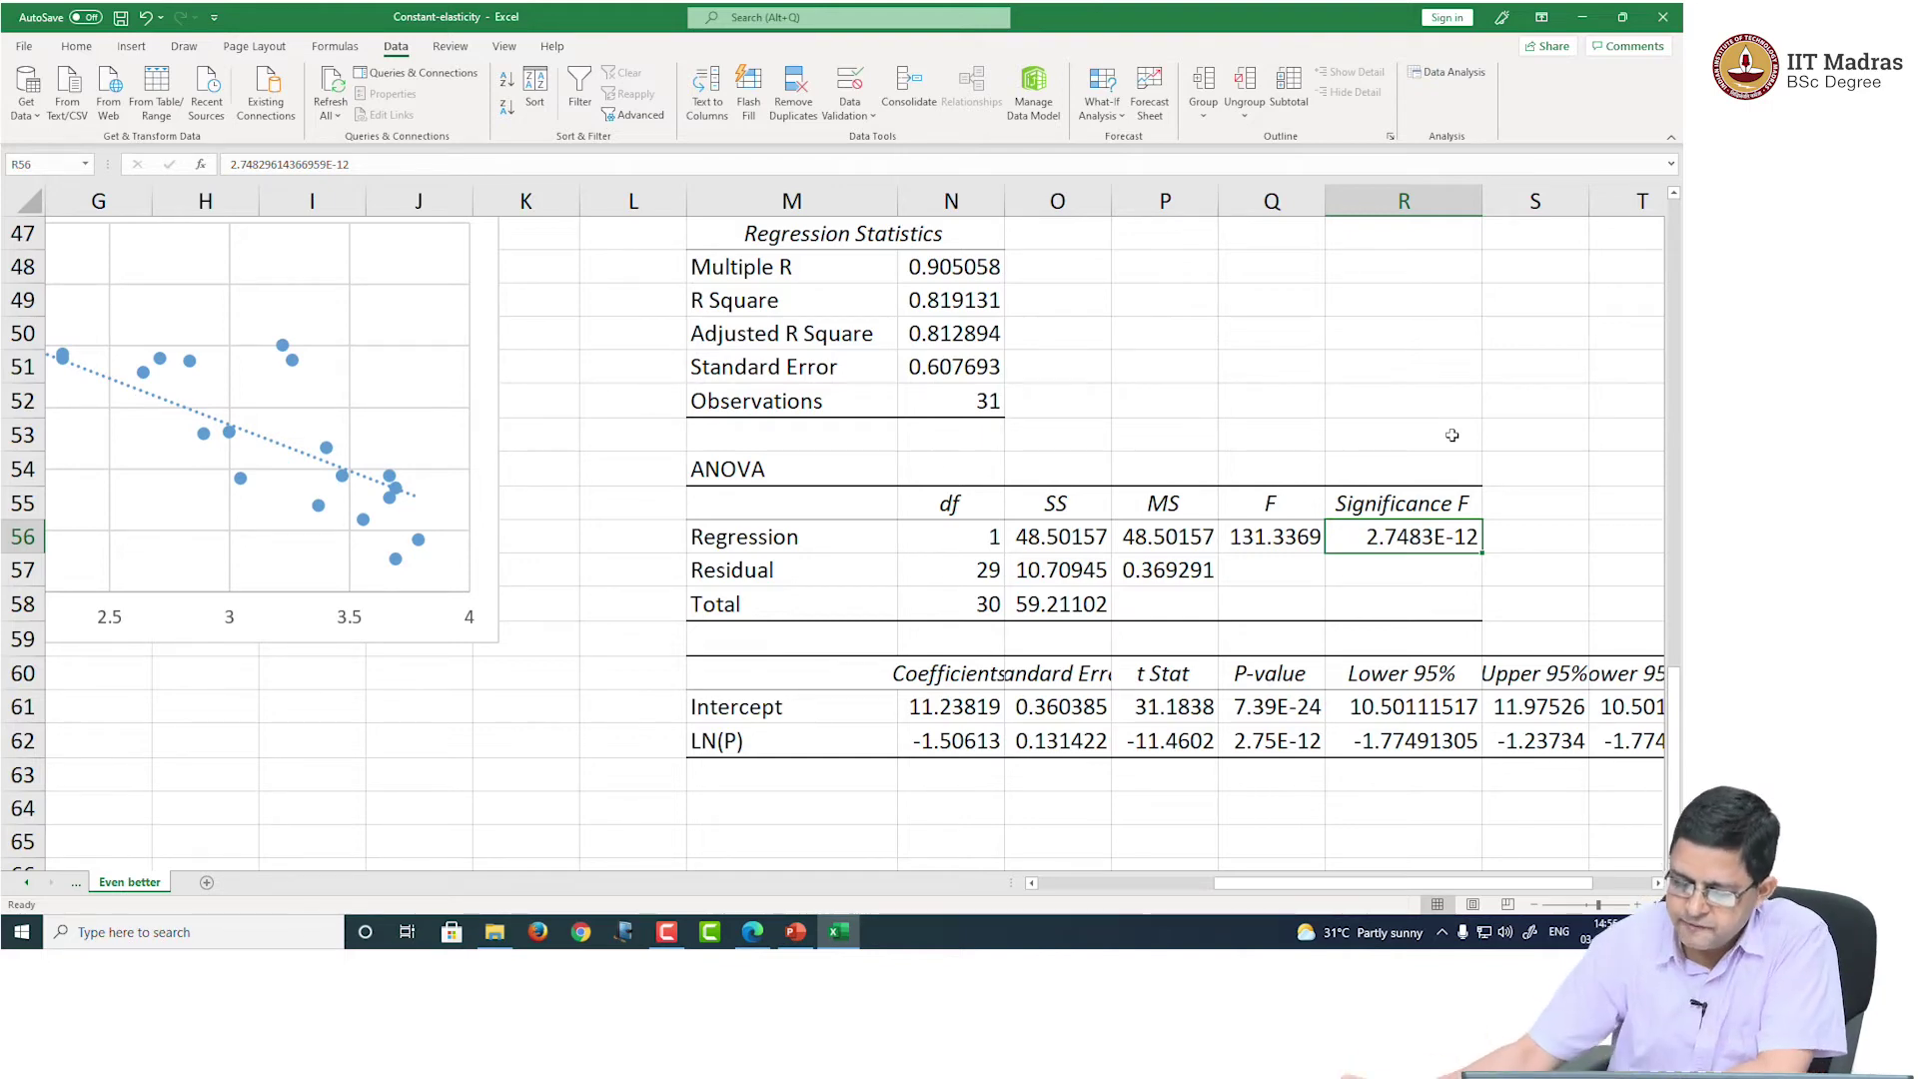
{"action": "left_click", "coordinate": [1282, 543]}
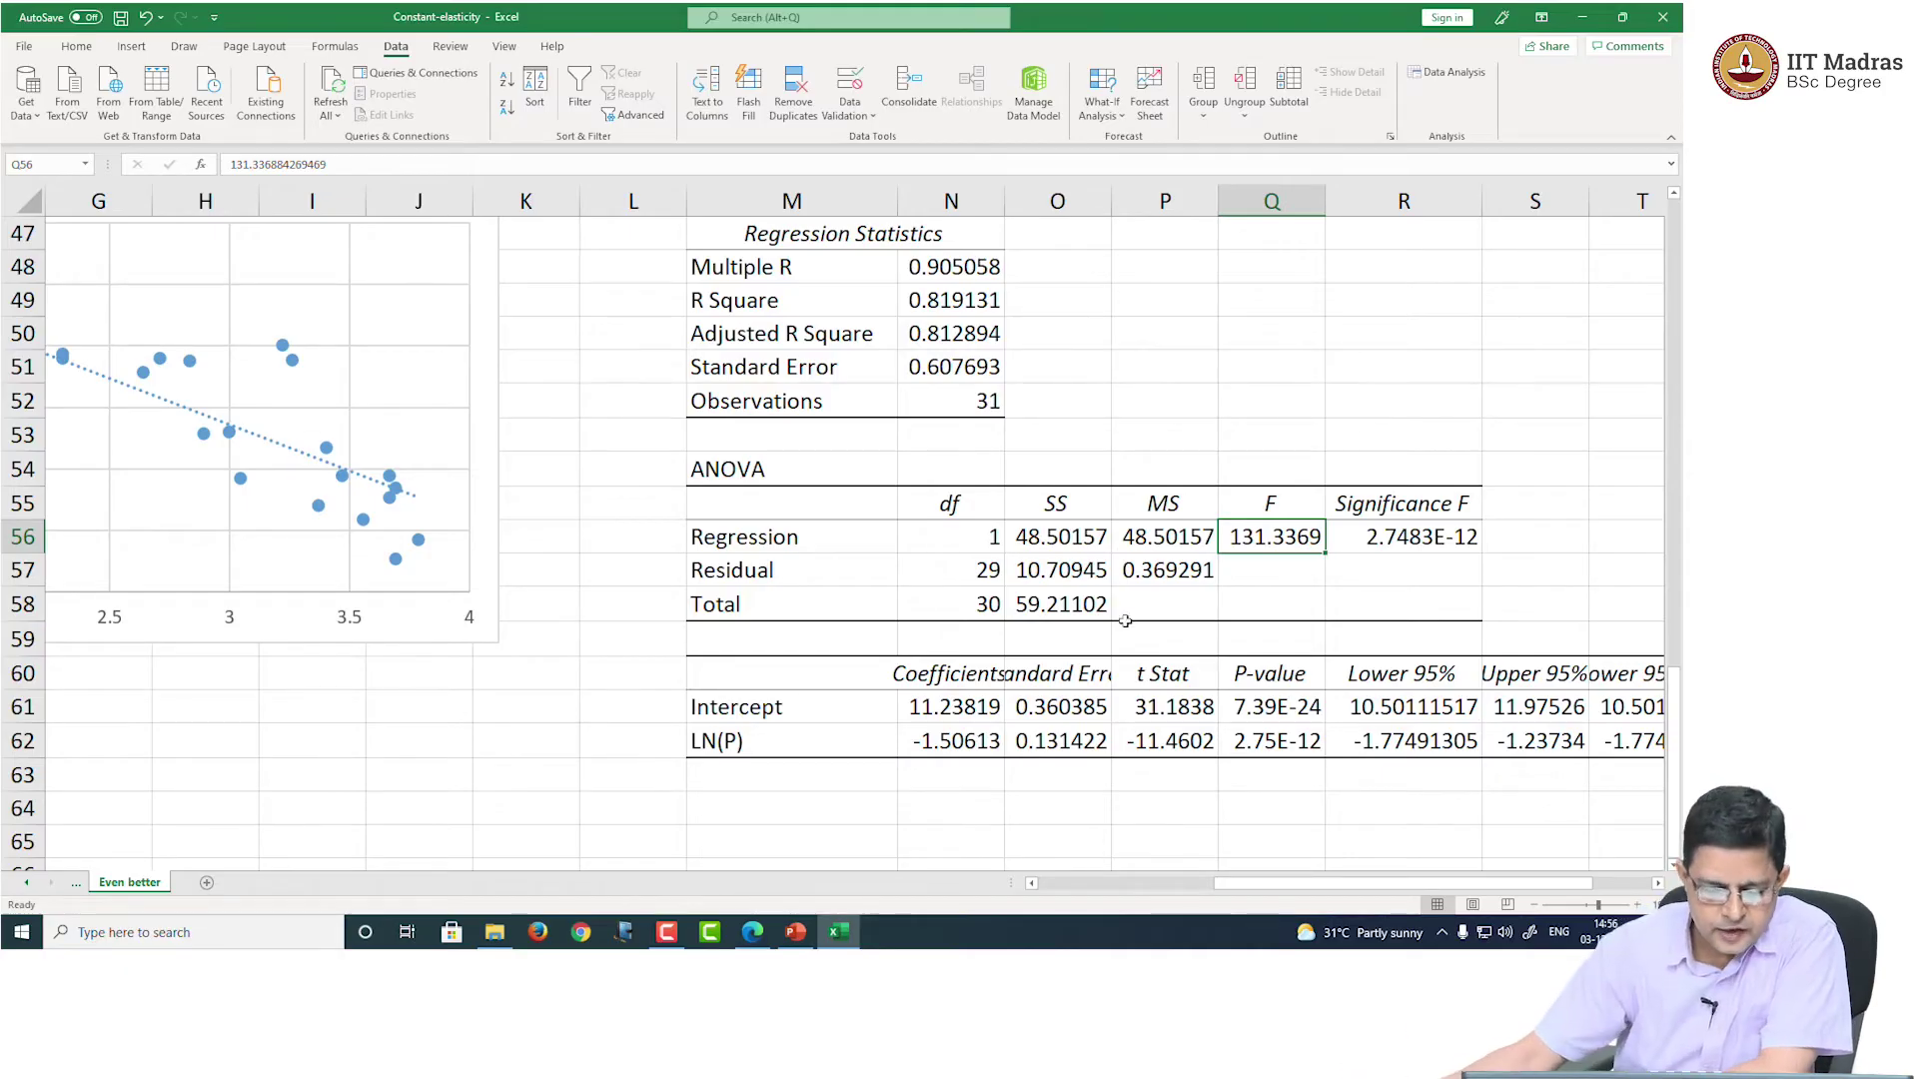
Step: Examine the scatter chart's trendline equation and R² alongside the regression summary output
{"action": "left_click", "coordinate": [1031, 883]}
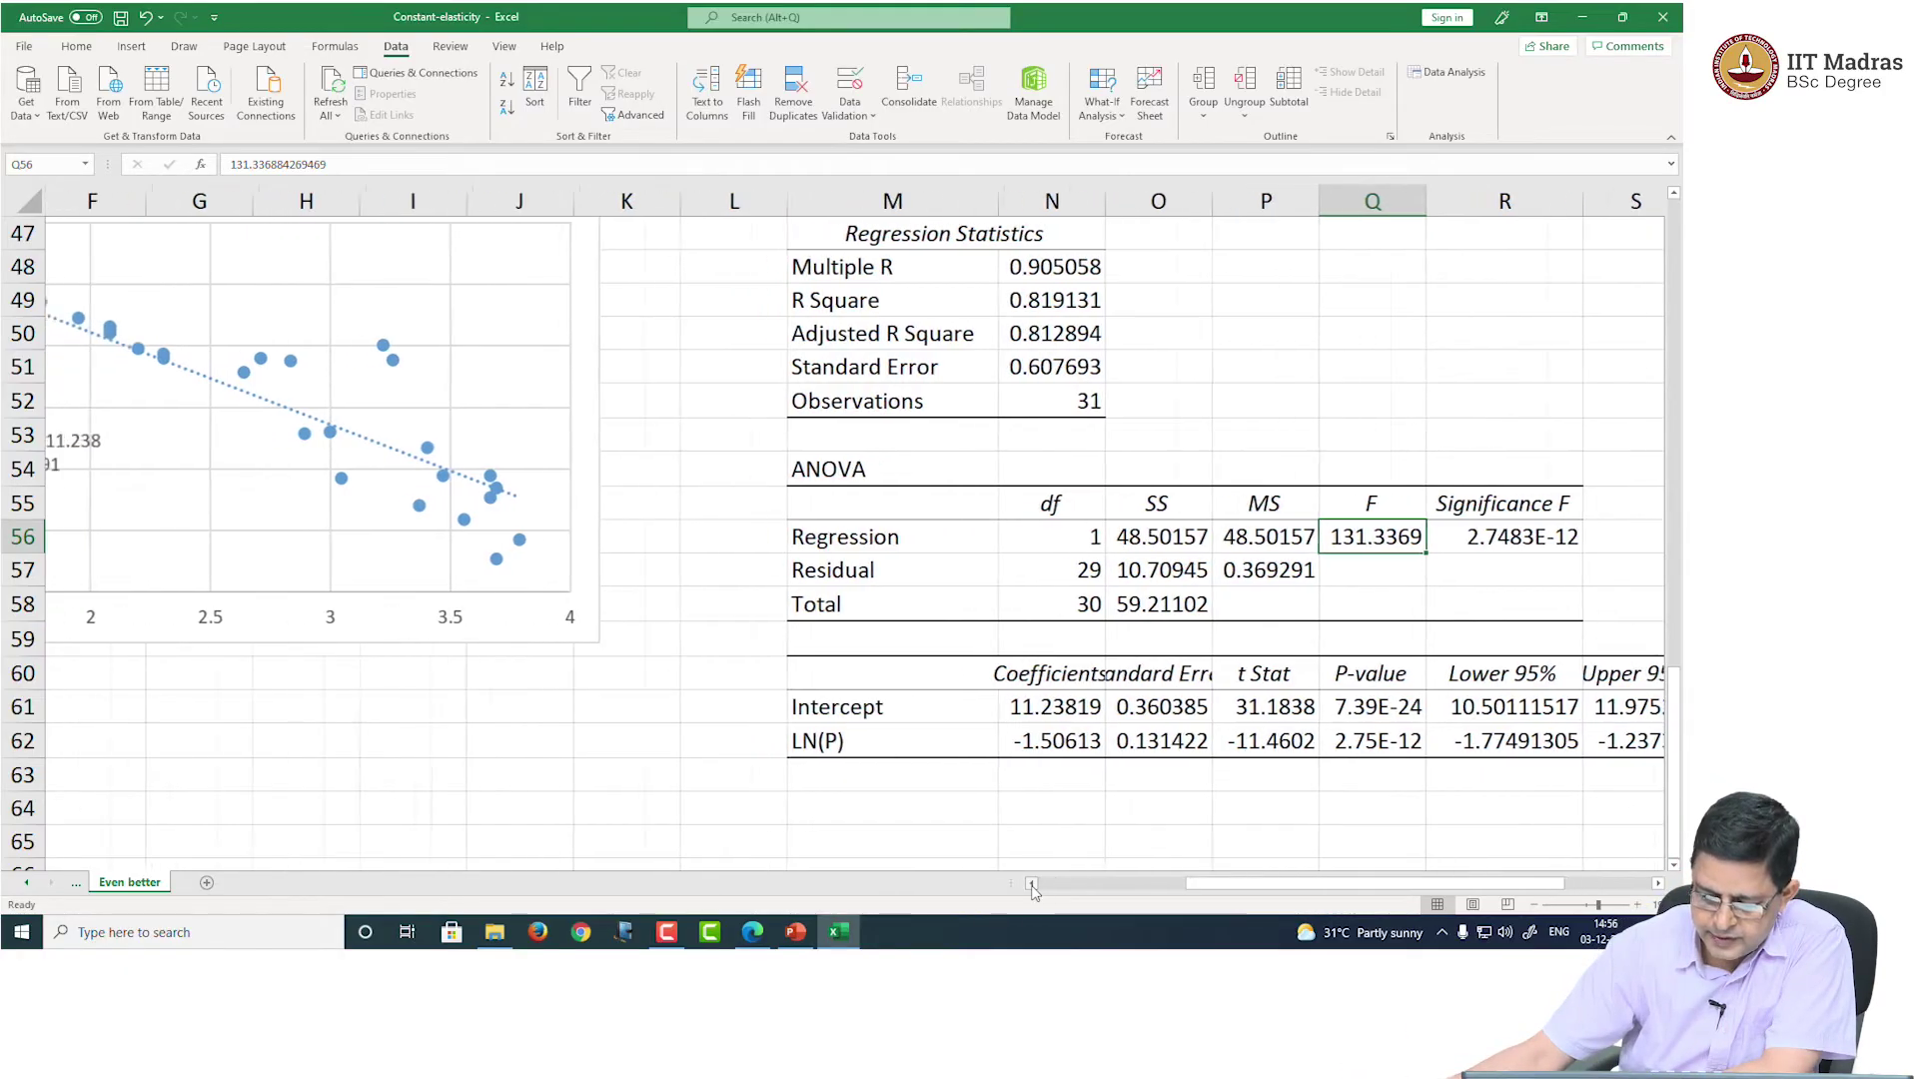
{"action": "left_click", "coordinate": [1031, 883]}
{"action": "left_click", "coordinate": [1031, 883]}
{"action": "left_click", "coordinate": [1031, 883]}
{"action": "left_click", "coordinate": [1031, 883]}
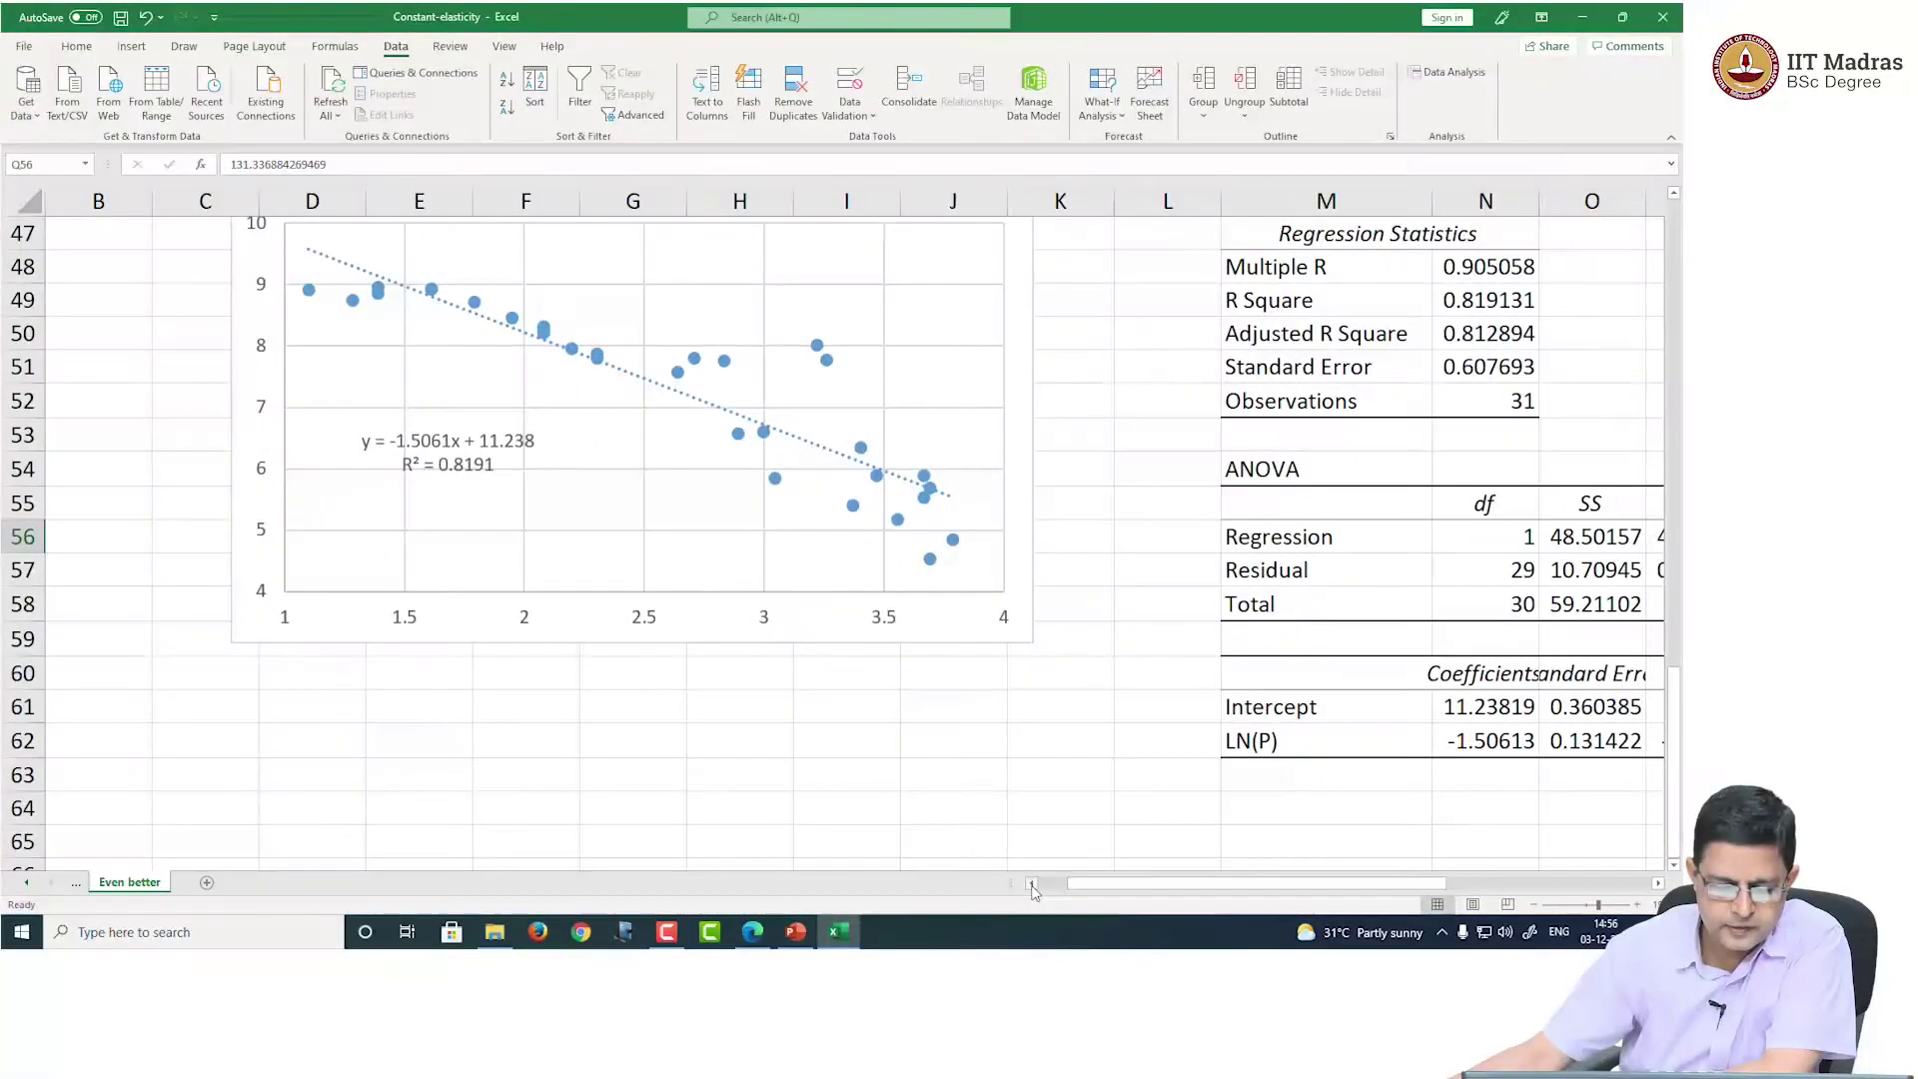
{"action": "scroll", "coordinate": [552, 676], "scroll_direction": "up", "scroll_amount": 1}
{"action": "scroll", "coordinate": [552, 676], "scroll_direction": "up", "scroll_amount": 2}
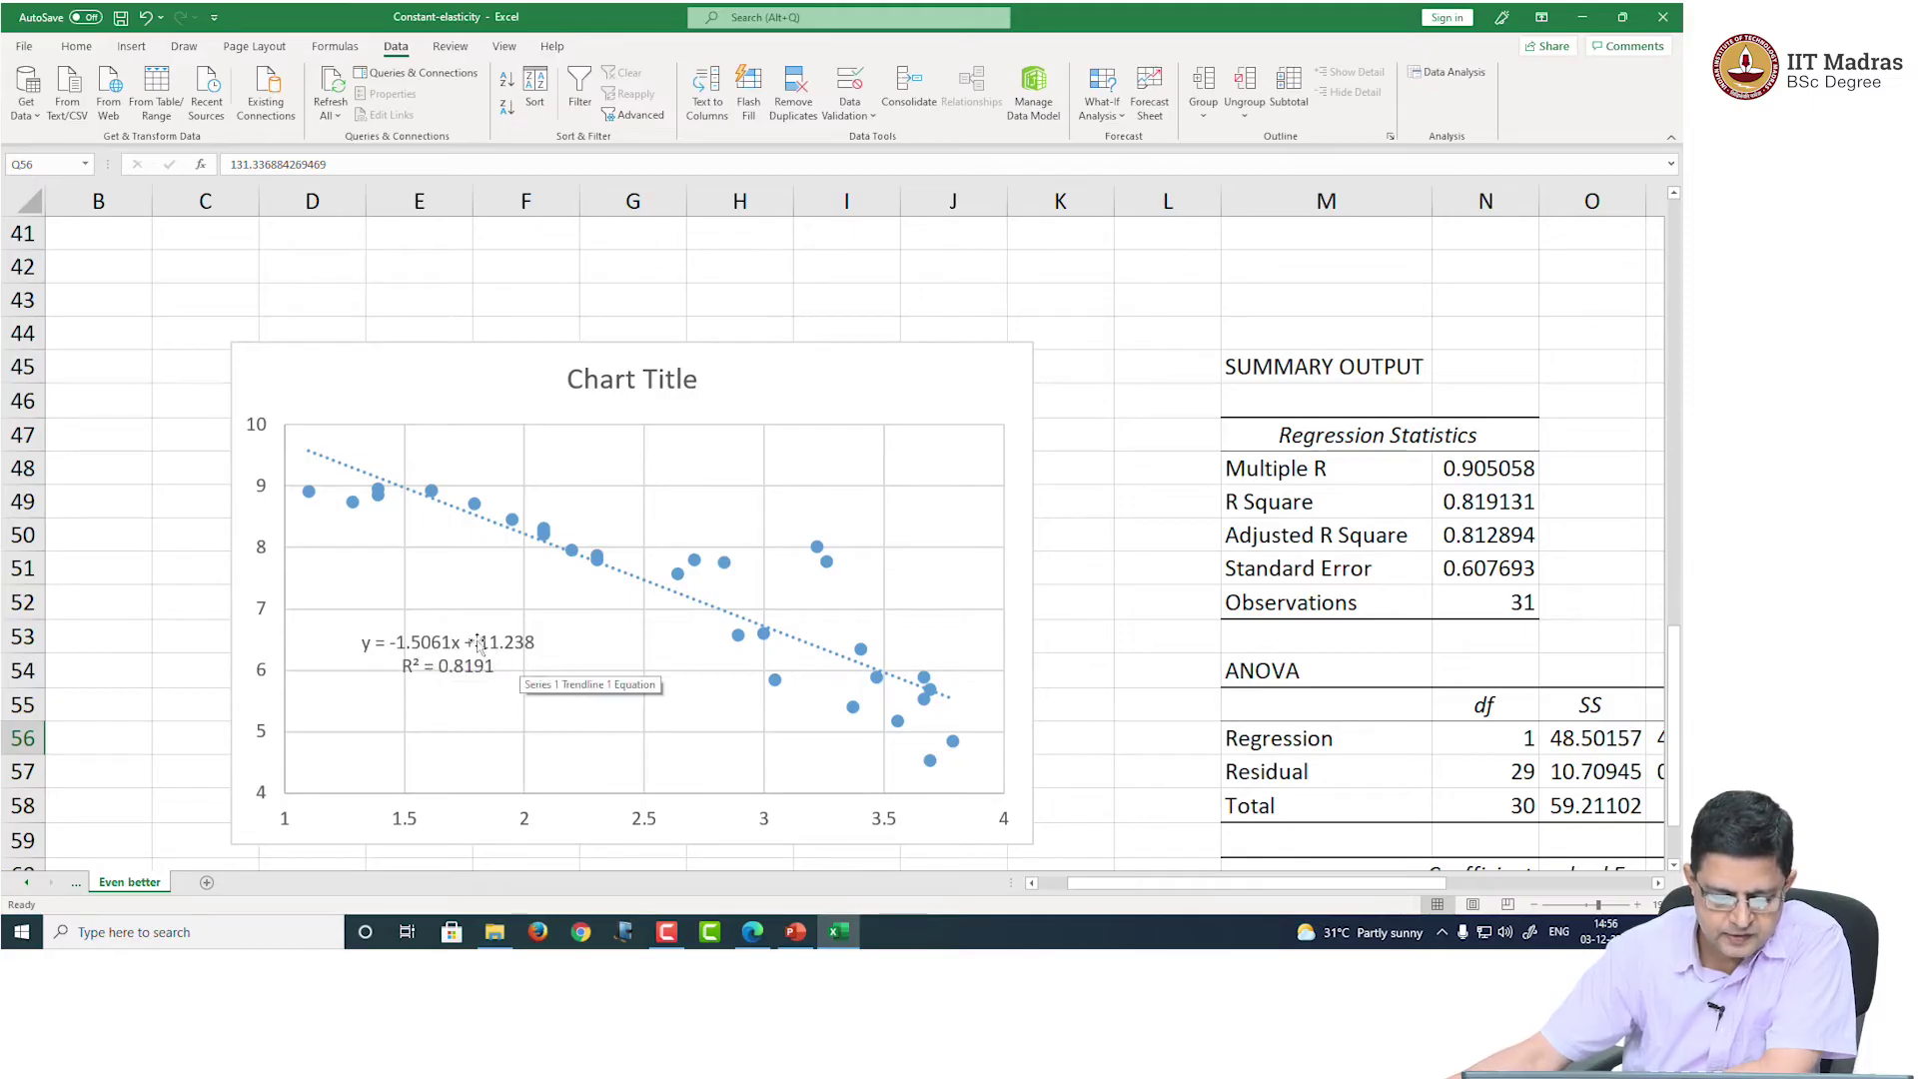
{"action": "scroll", "coordinate": [1092, 686], "scroll_direction": "down", "scroll_amount": 2}
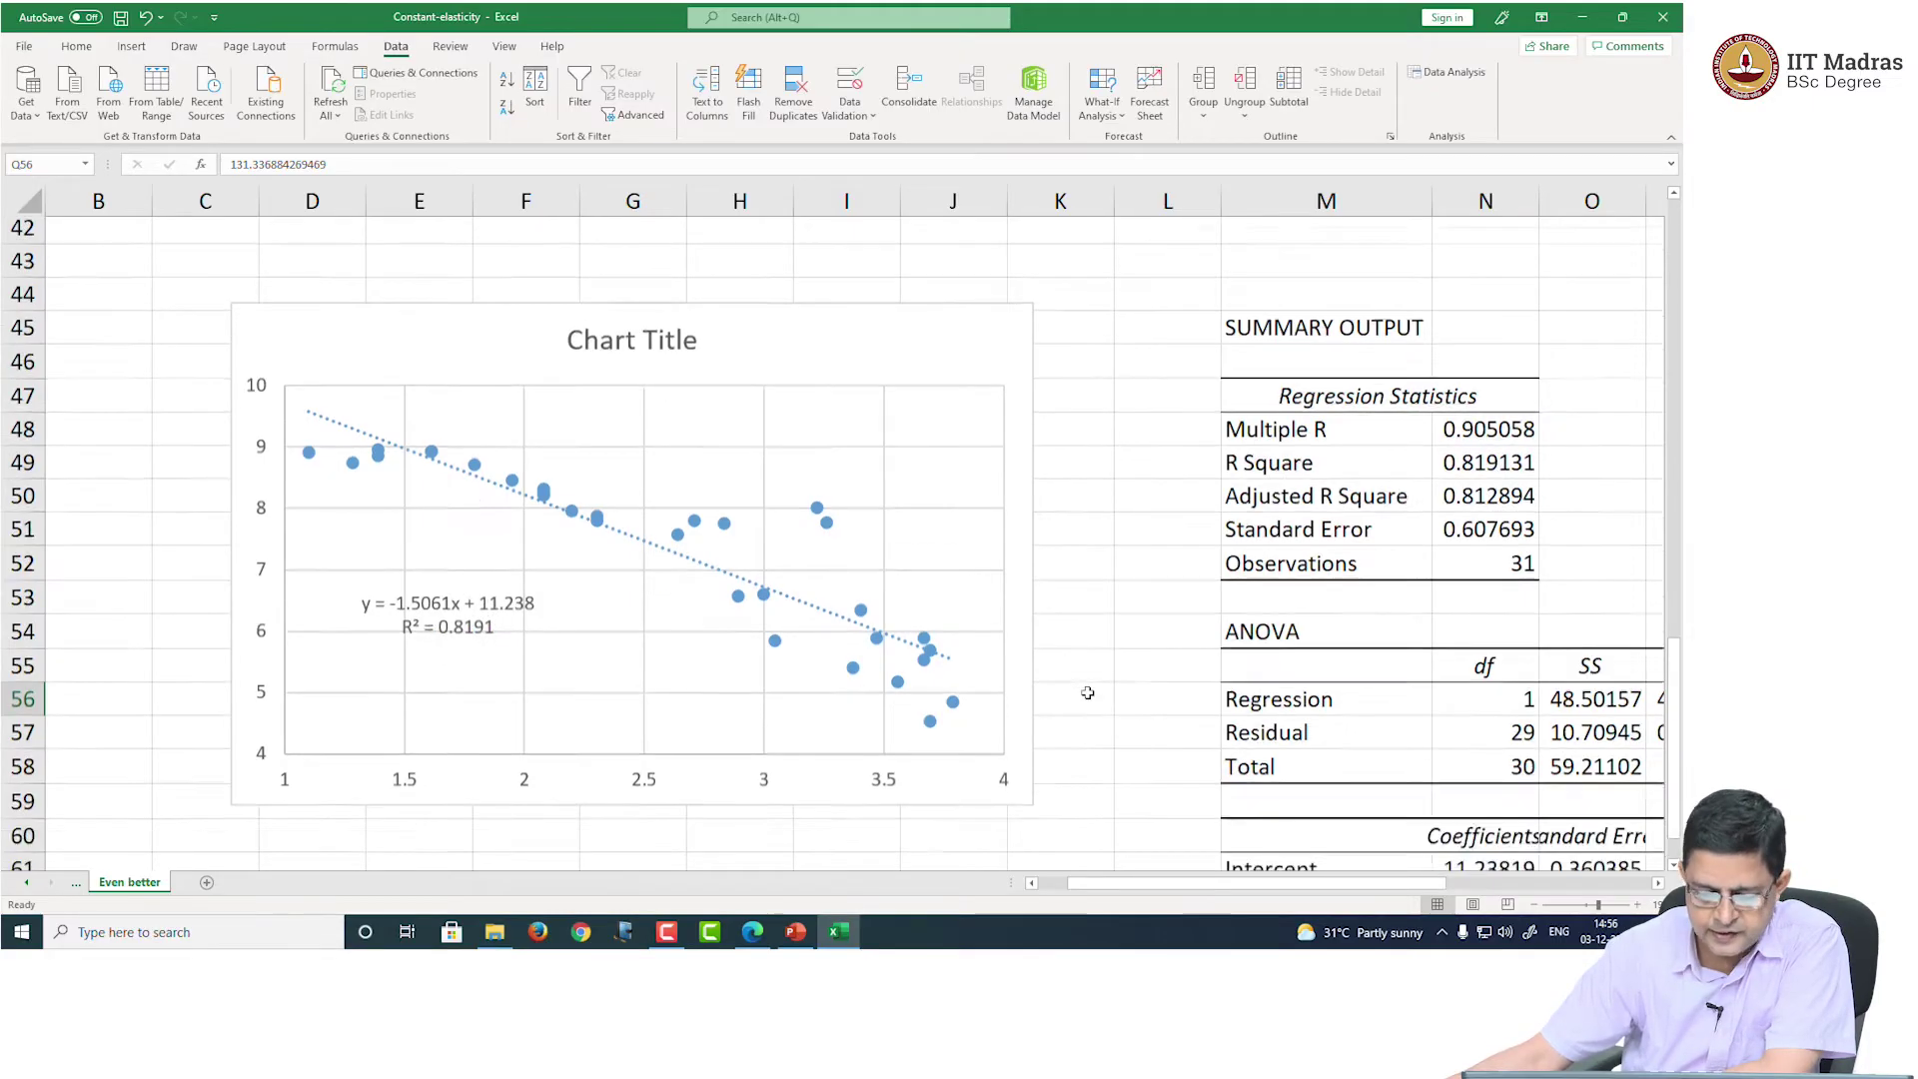
Step: Return to the full ANOVA and coefficients tables of the regression output
{"action": "left_click", "coordinate": [1657, 883]}
{"action": "left_click", "coordinate": [1657, 884]}
{"action": "left_click", "coordinate": [1657, 883]}
{"action": "left_click", "coordinate": [1657, 883]}
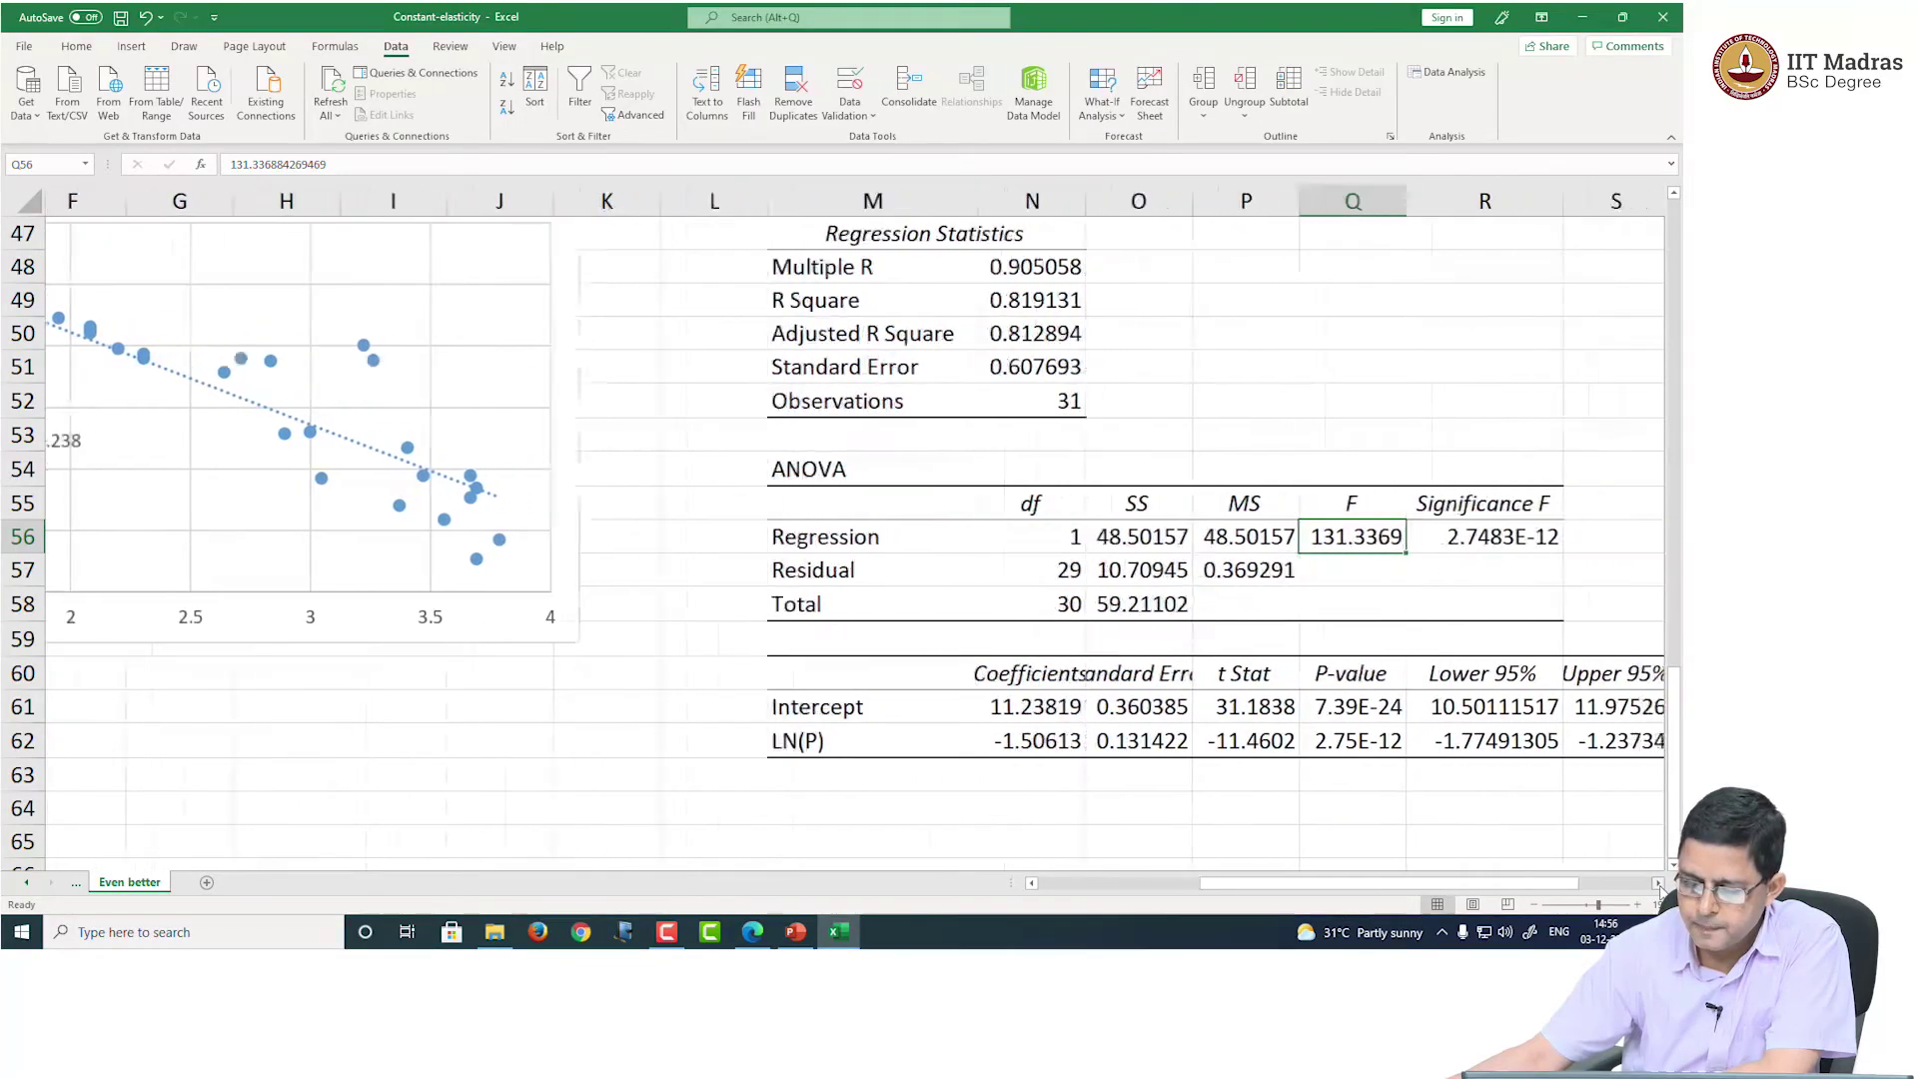
Step: Widen column N so the Coefficients heading shows in full, and review the intercept coefficient in N61 and the observation count in N52
{"action": "left_click", "coordinate": [1657, 883]}
{"action": "left_click", "coordinate": [1657, 883]}
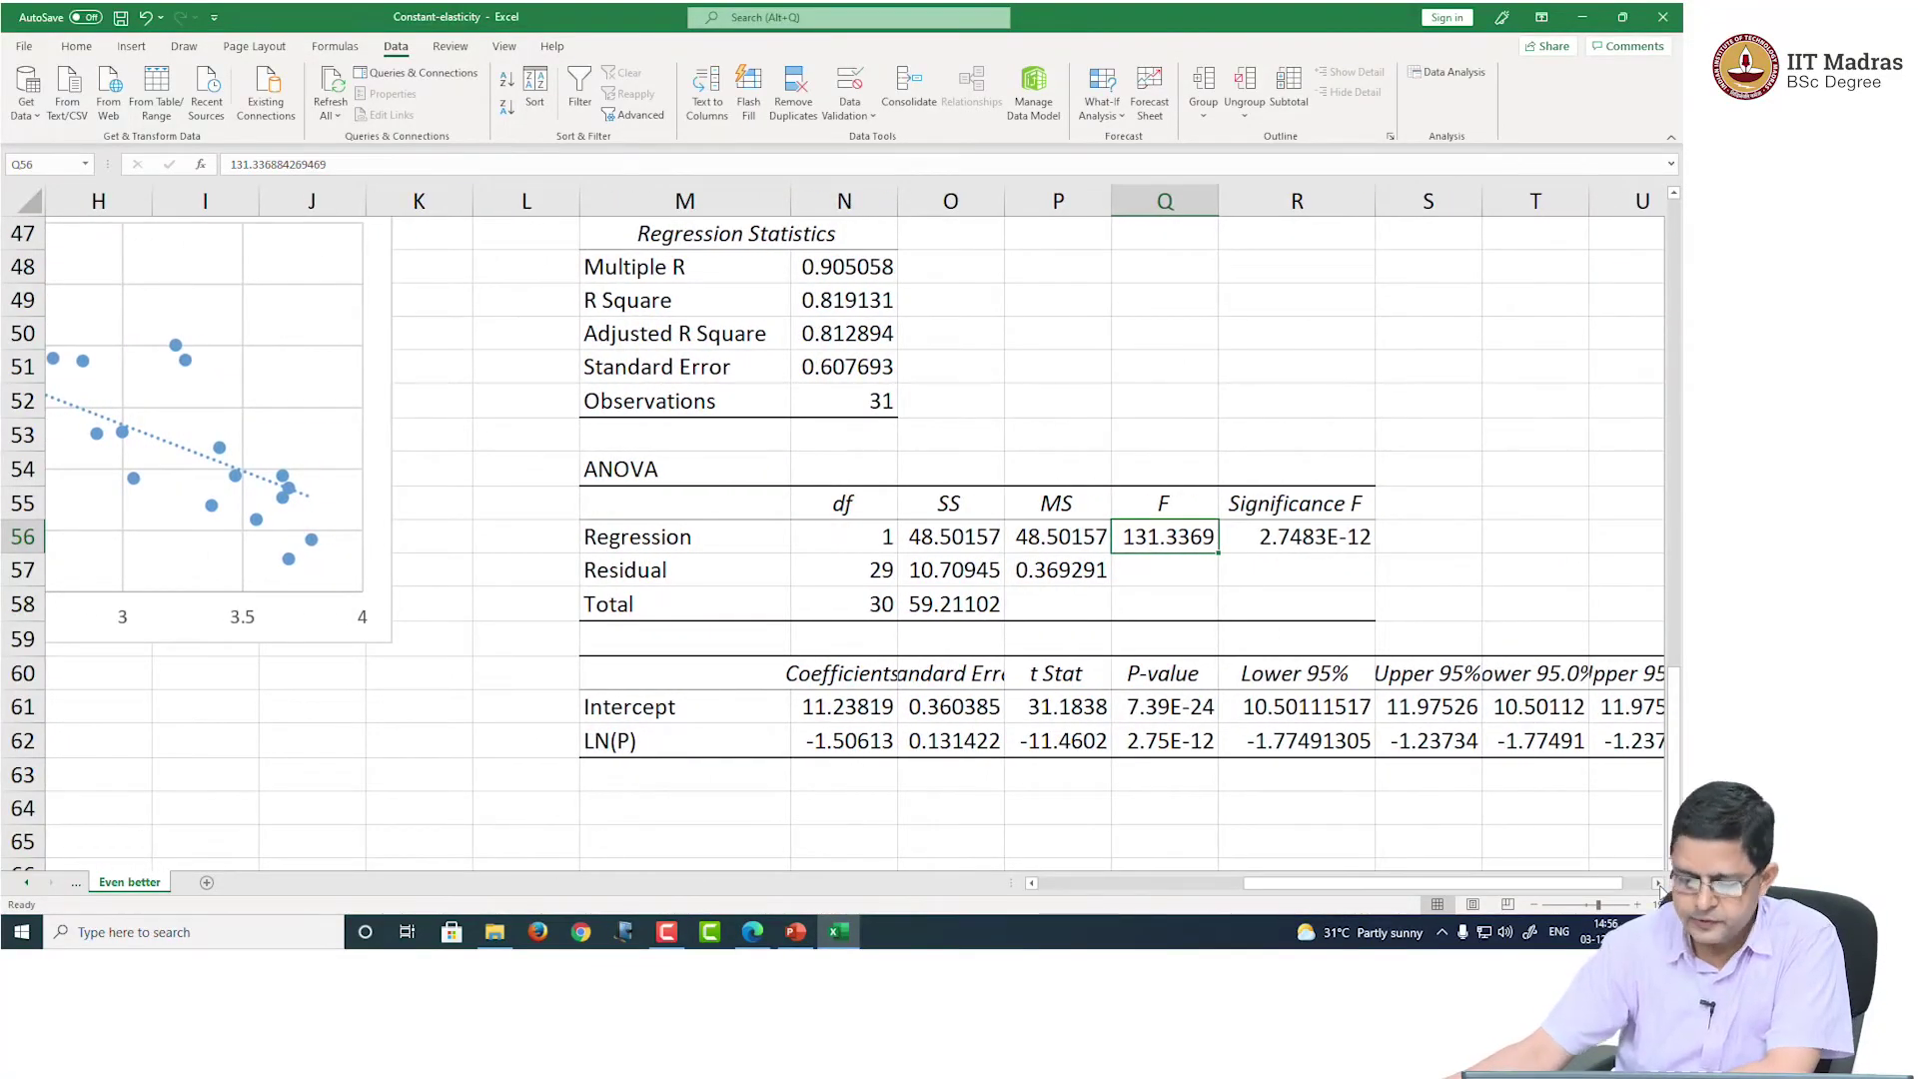
{"action": "left_click", "coordinate": [1657, 883]}
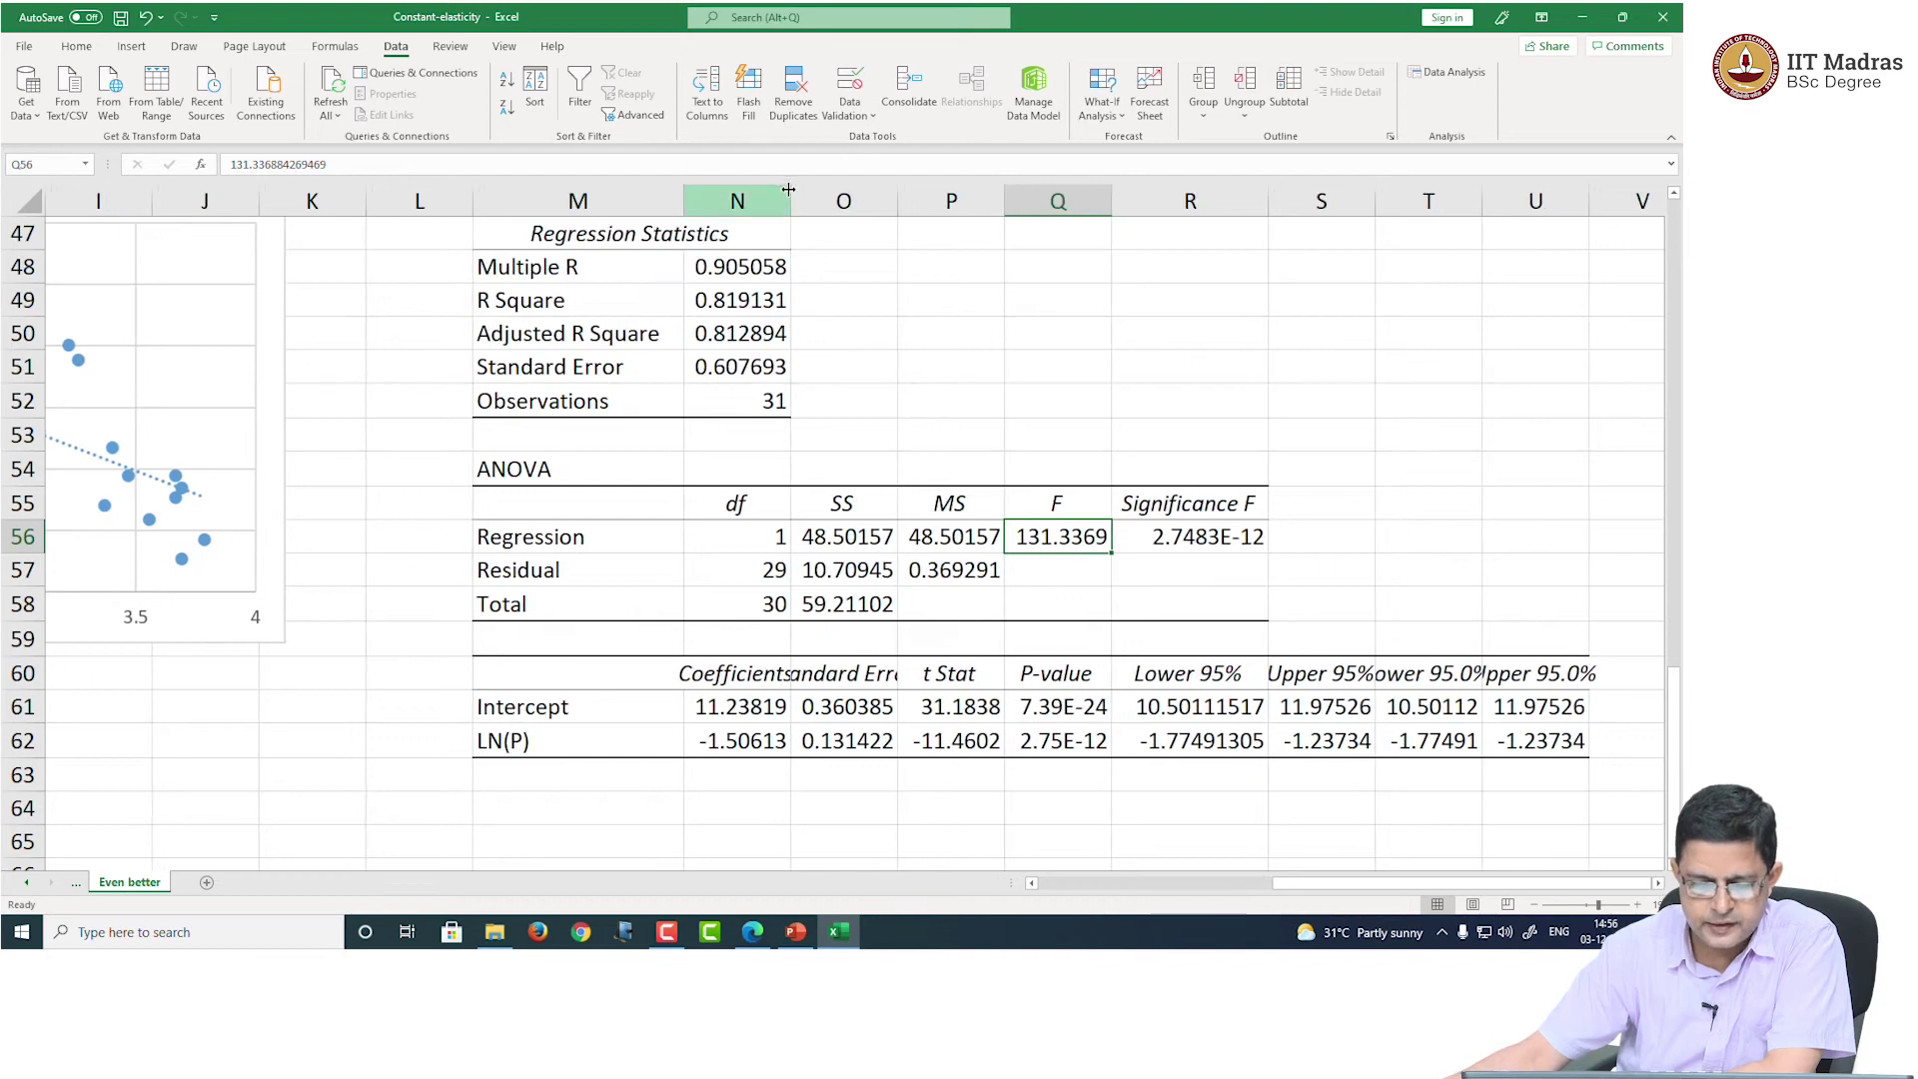
{"action": "left_click_drag", "start_coordinate": [804, 197], "coordinate": [821, 197]}
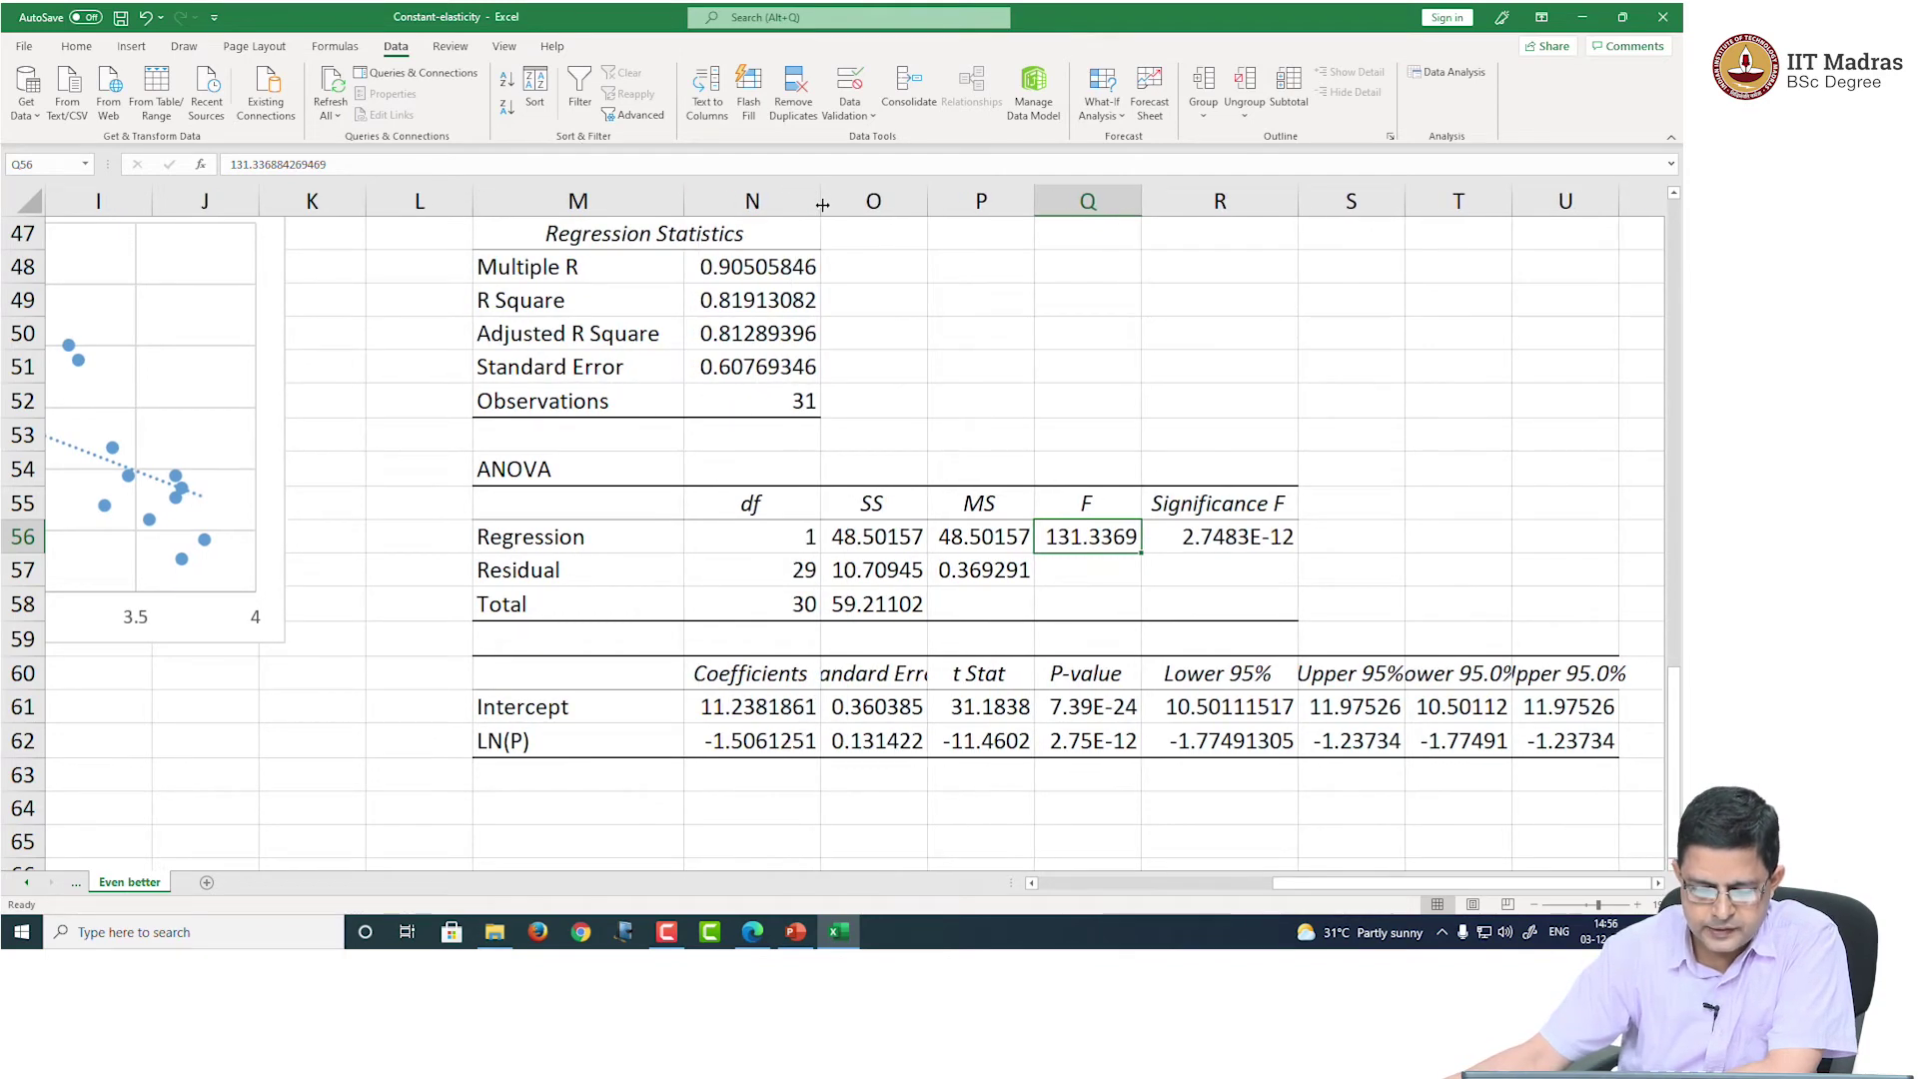
{"action": "left_click", "coordinate": [770, 706]}
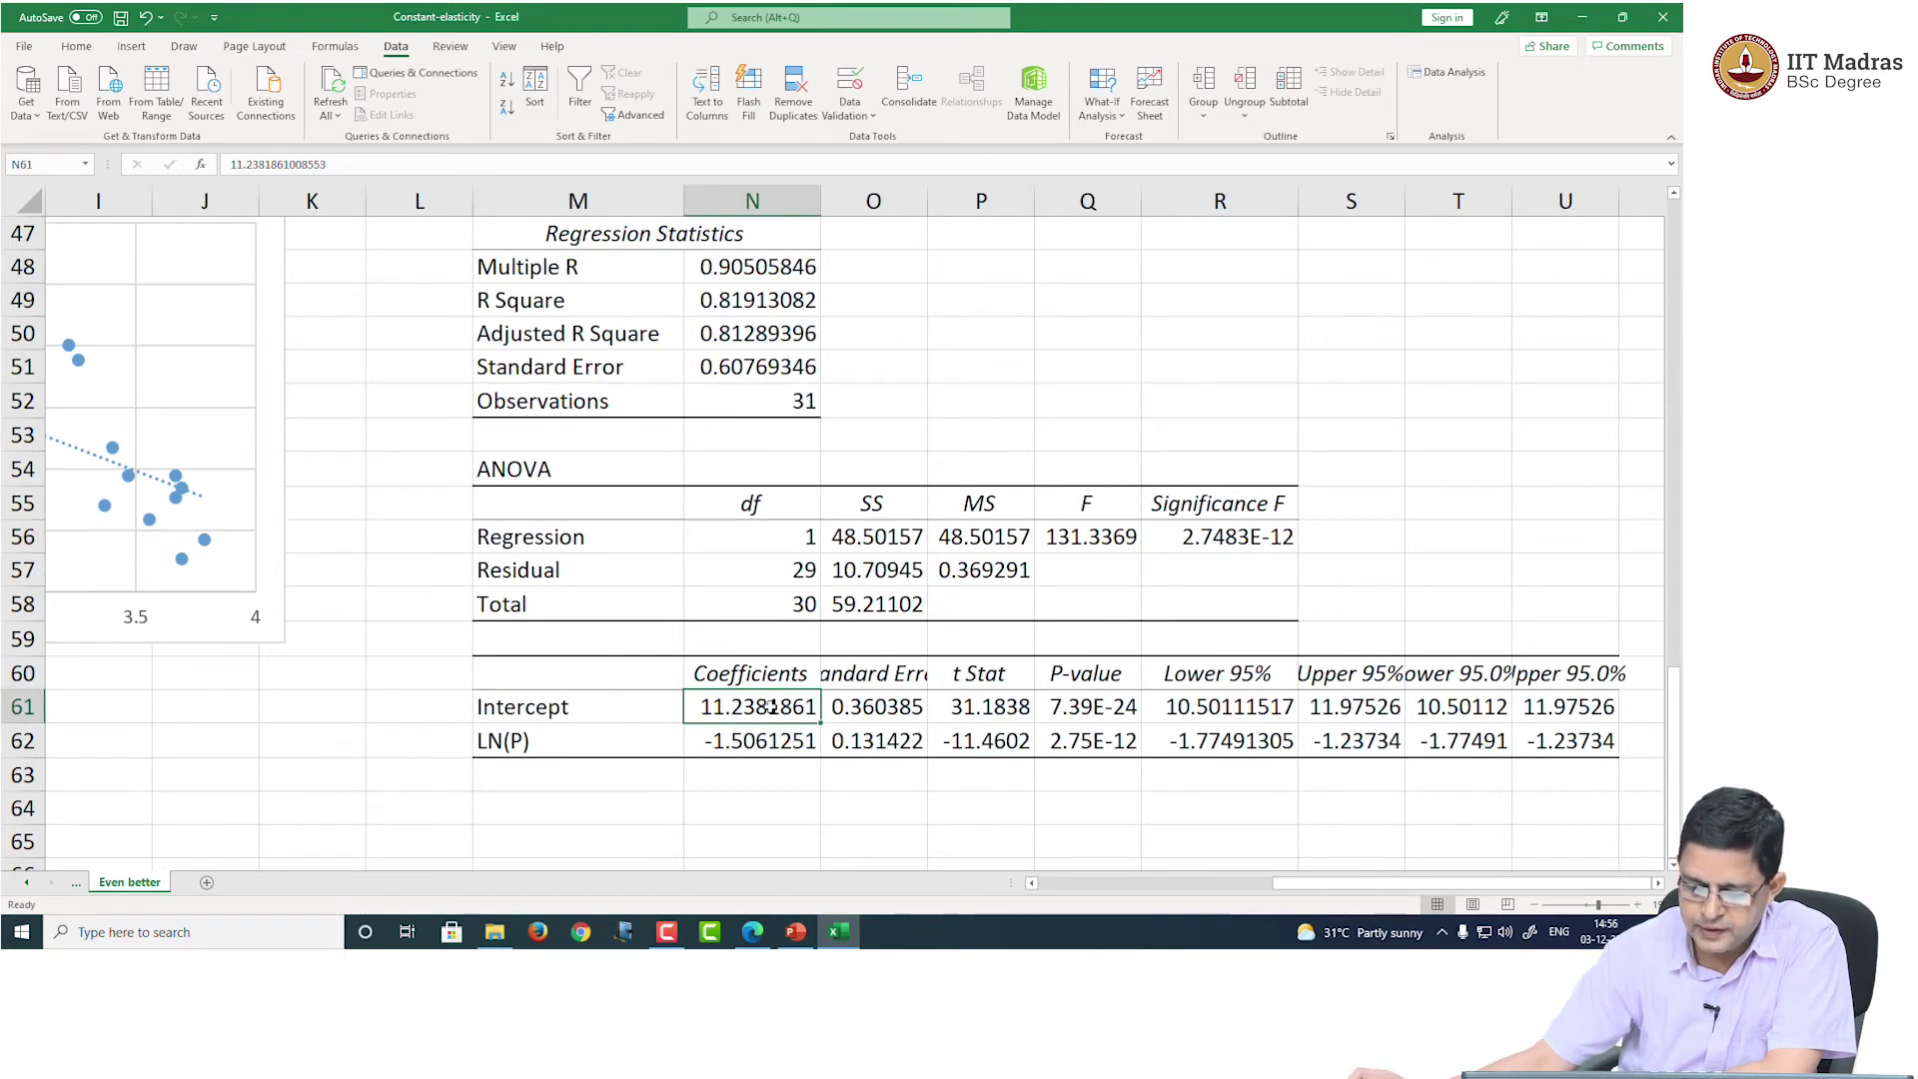
{"action": "left_click", "coordinate": [967, 706]}
{"action": "left_click", "coordinate": [774, 706]}
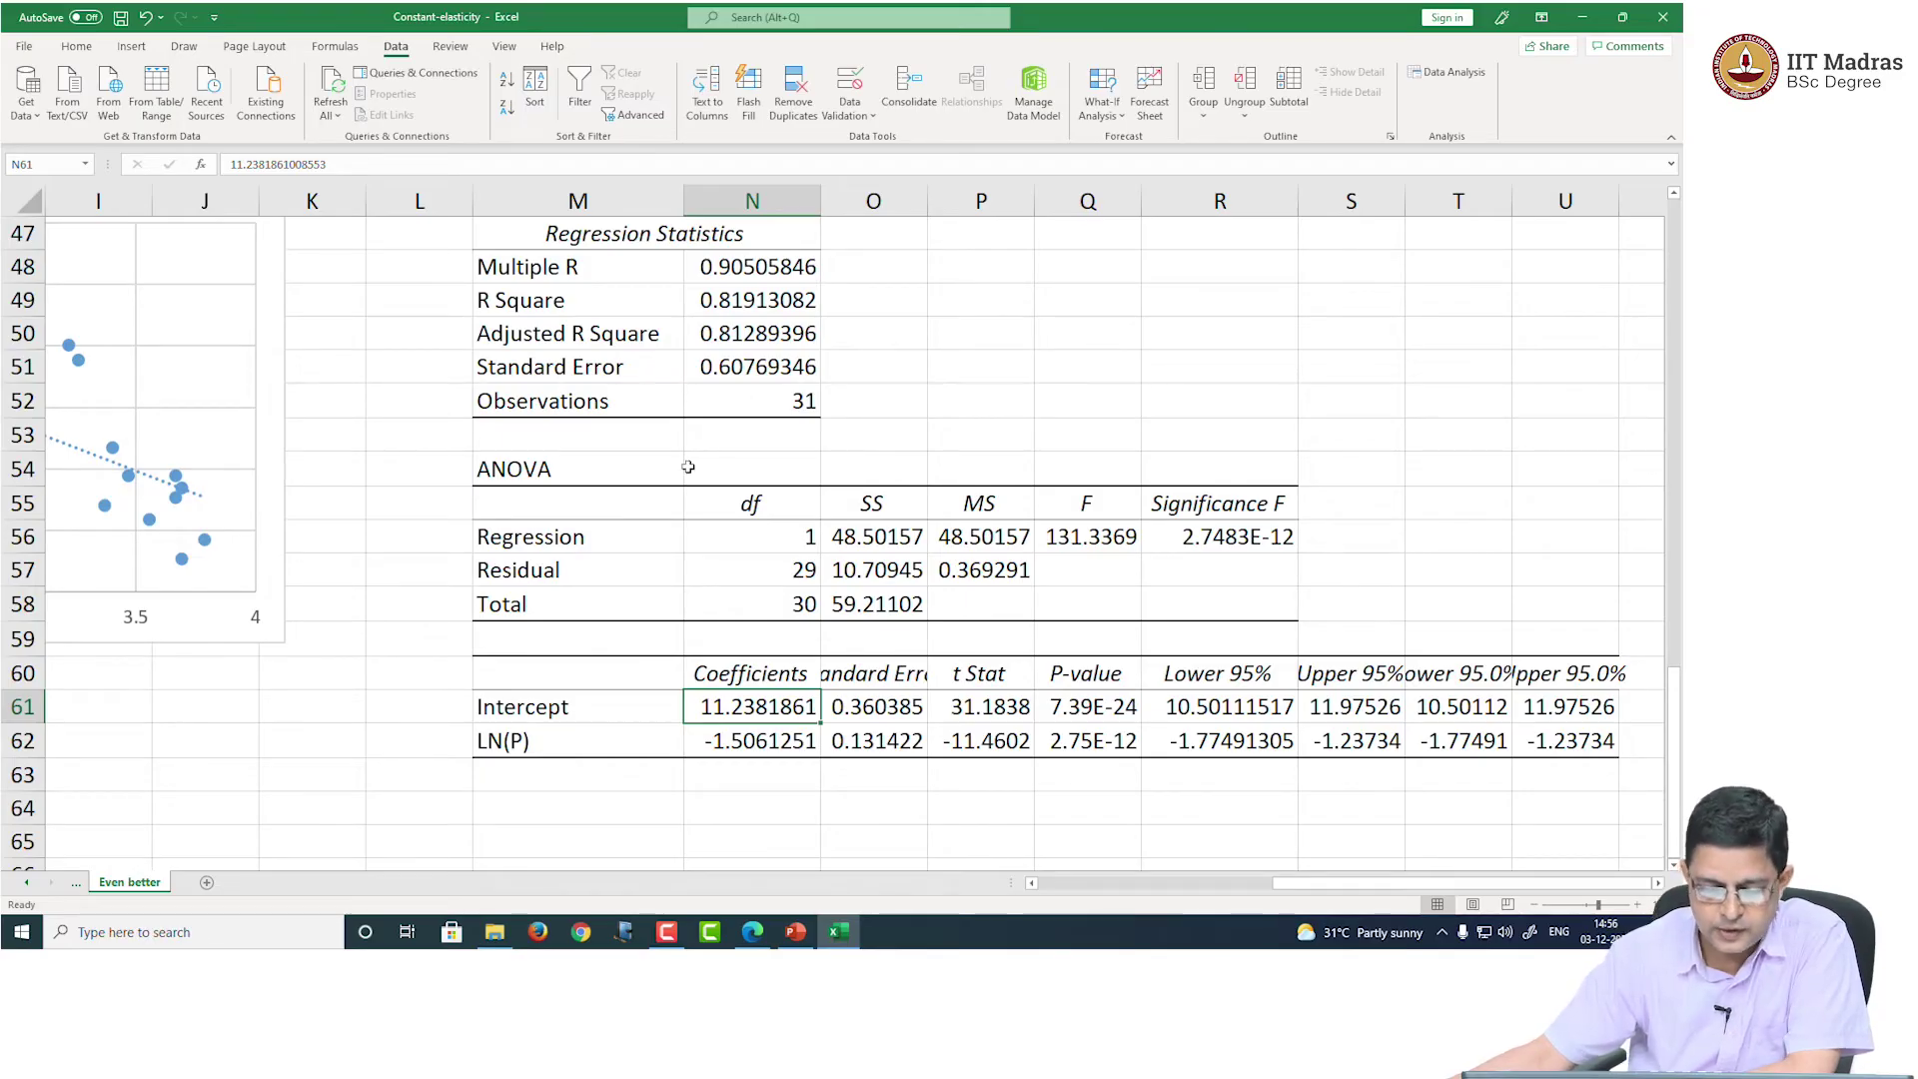
{"action": "left_click", "coordinate": [789, 398]}
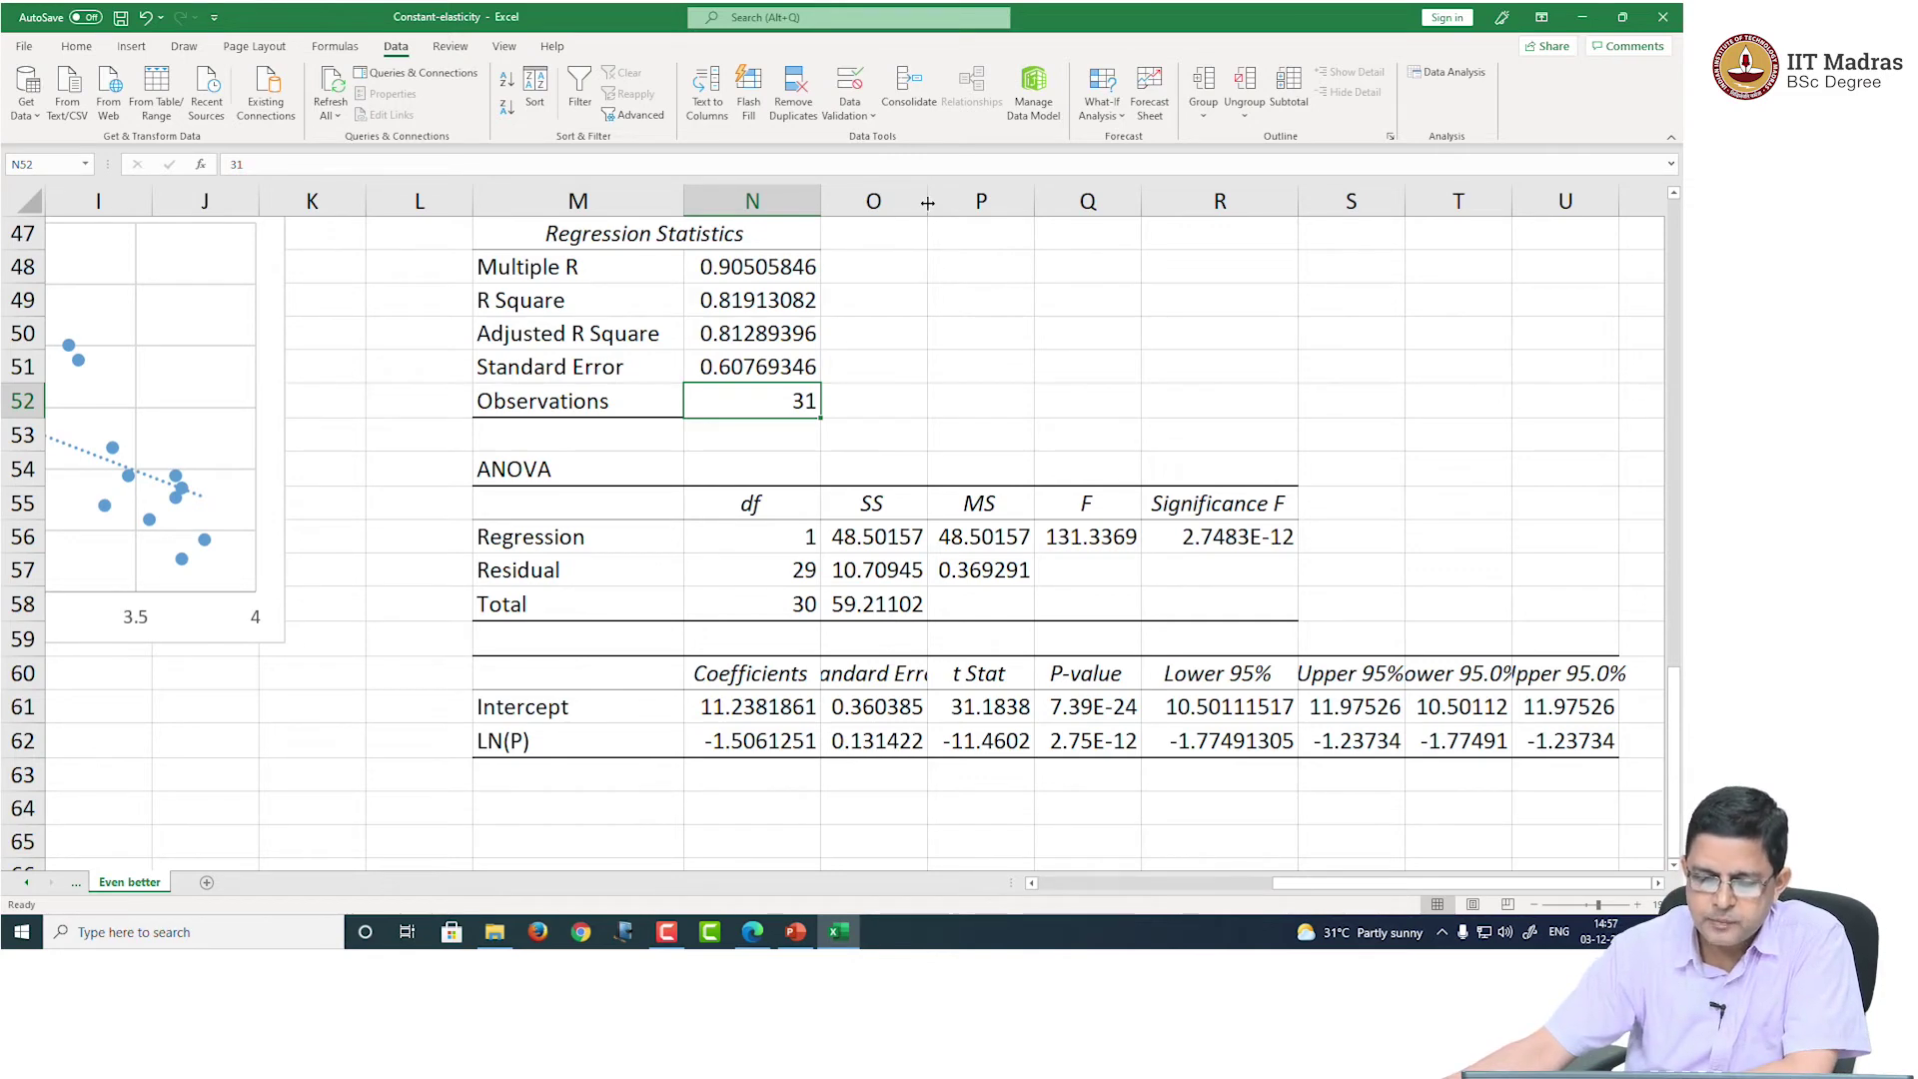
Step: Widen column O so the Standard Error heading shows in full, and review the intercept's coefficient, standard error, t Stat and P-value in row 61
{"action": "left_click_drag", "start_coordinate": [927, 203], "coordinate": [983, 205]}
{"action": "left_click", "coordinate": [887, 711]}
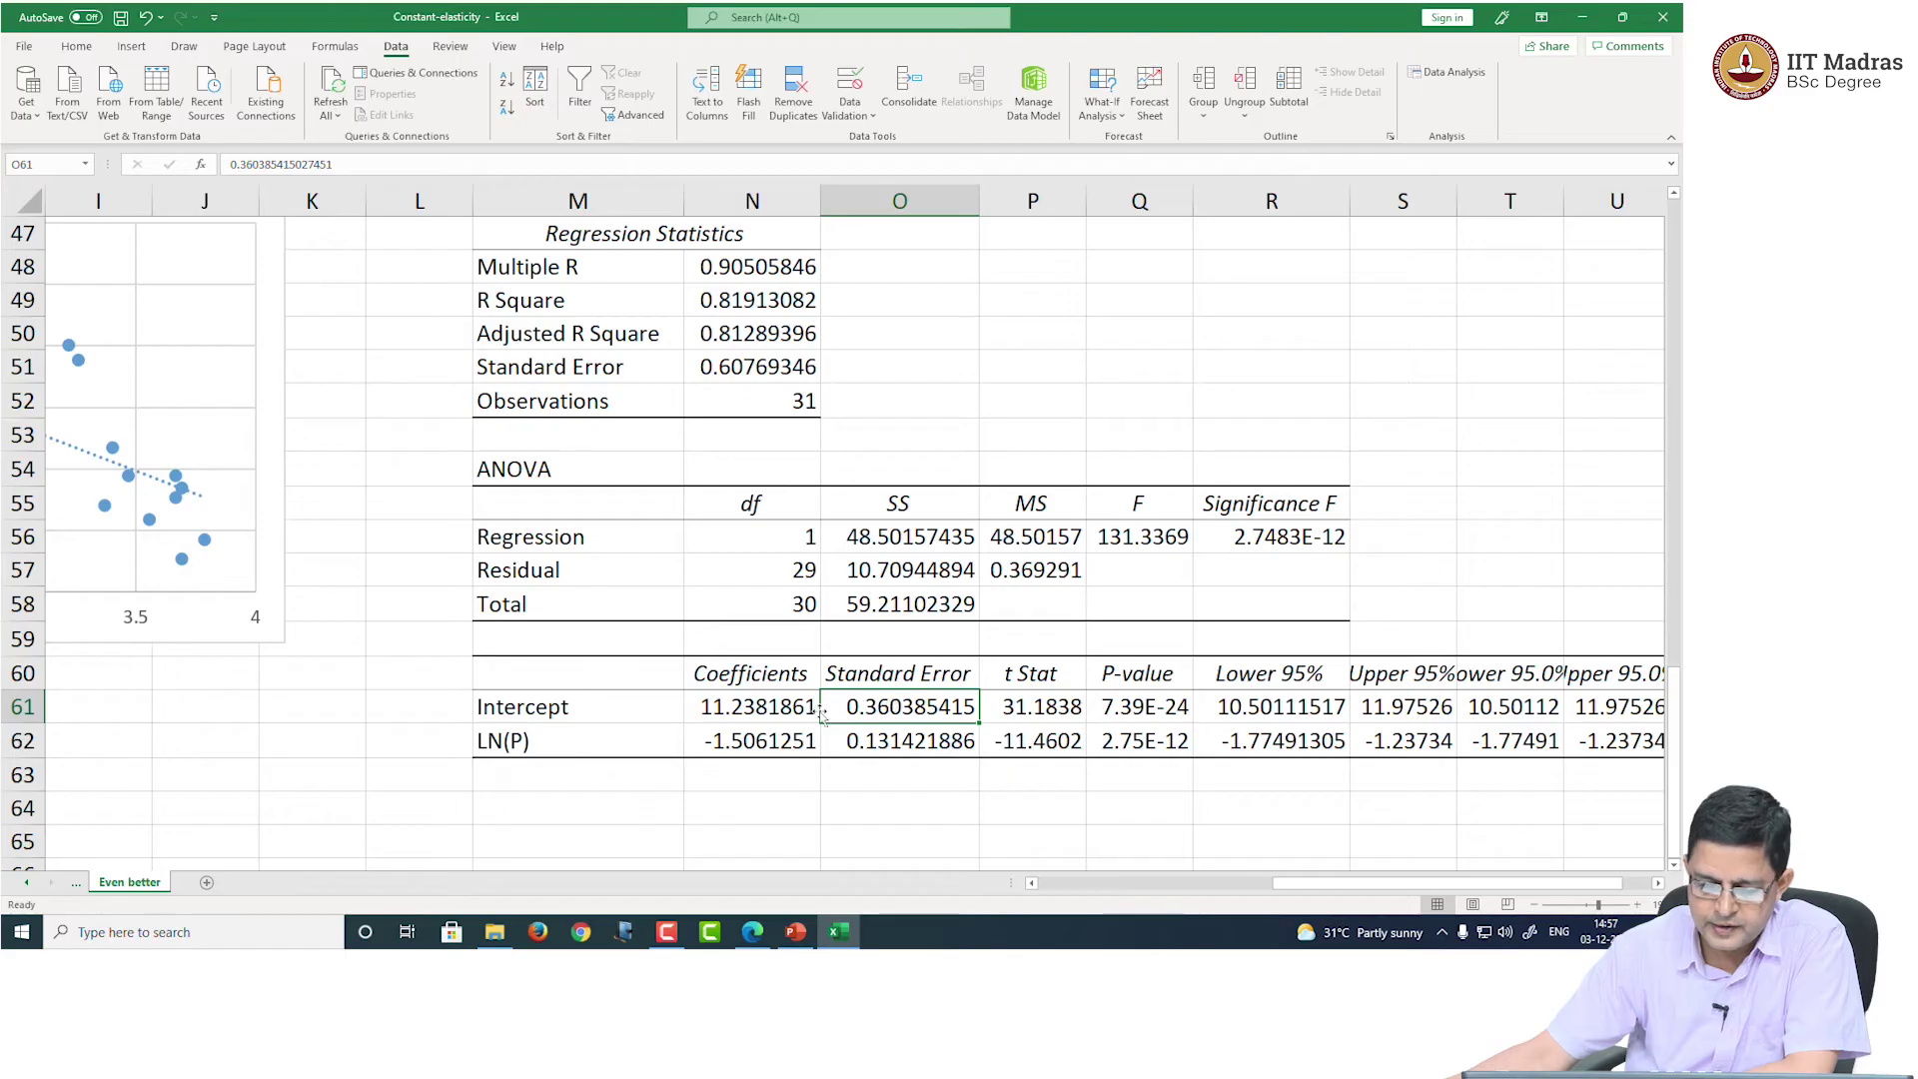
{"action": "left_click", "coordinate": [813, 711]}
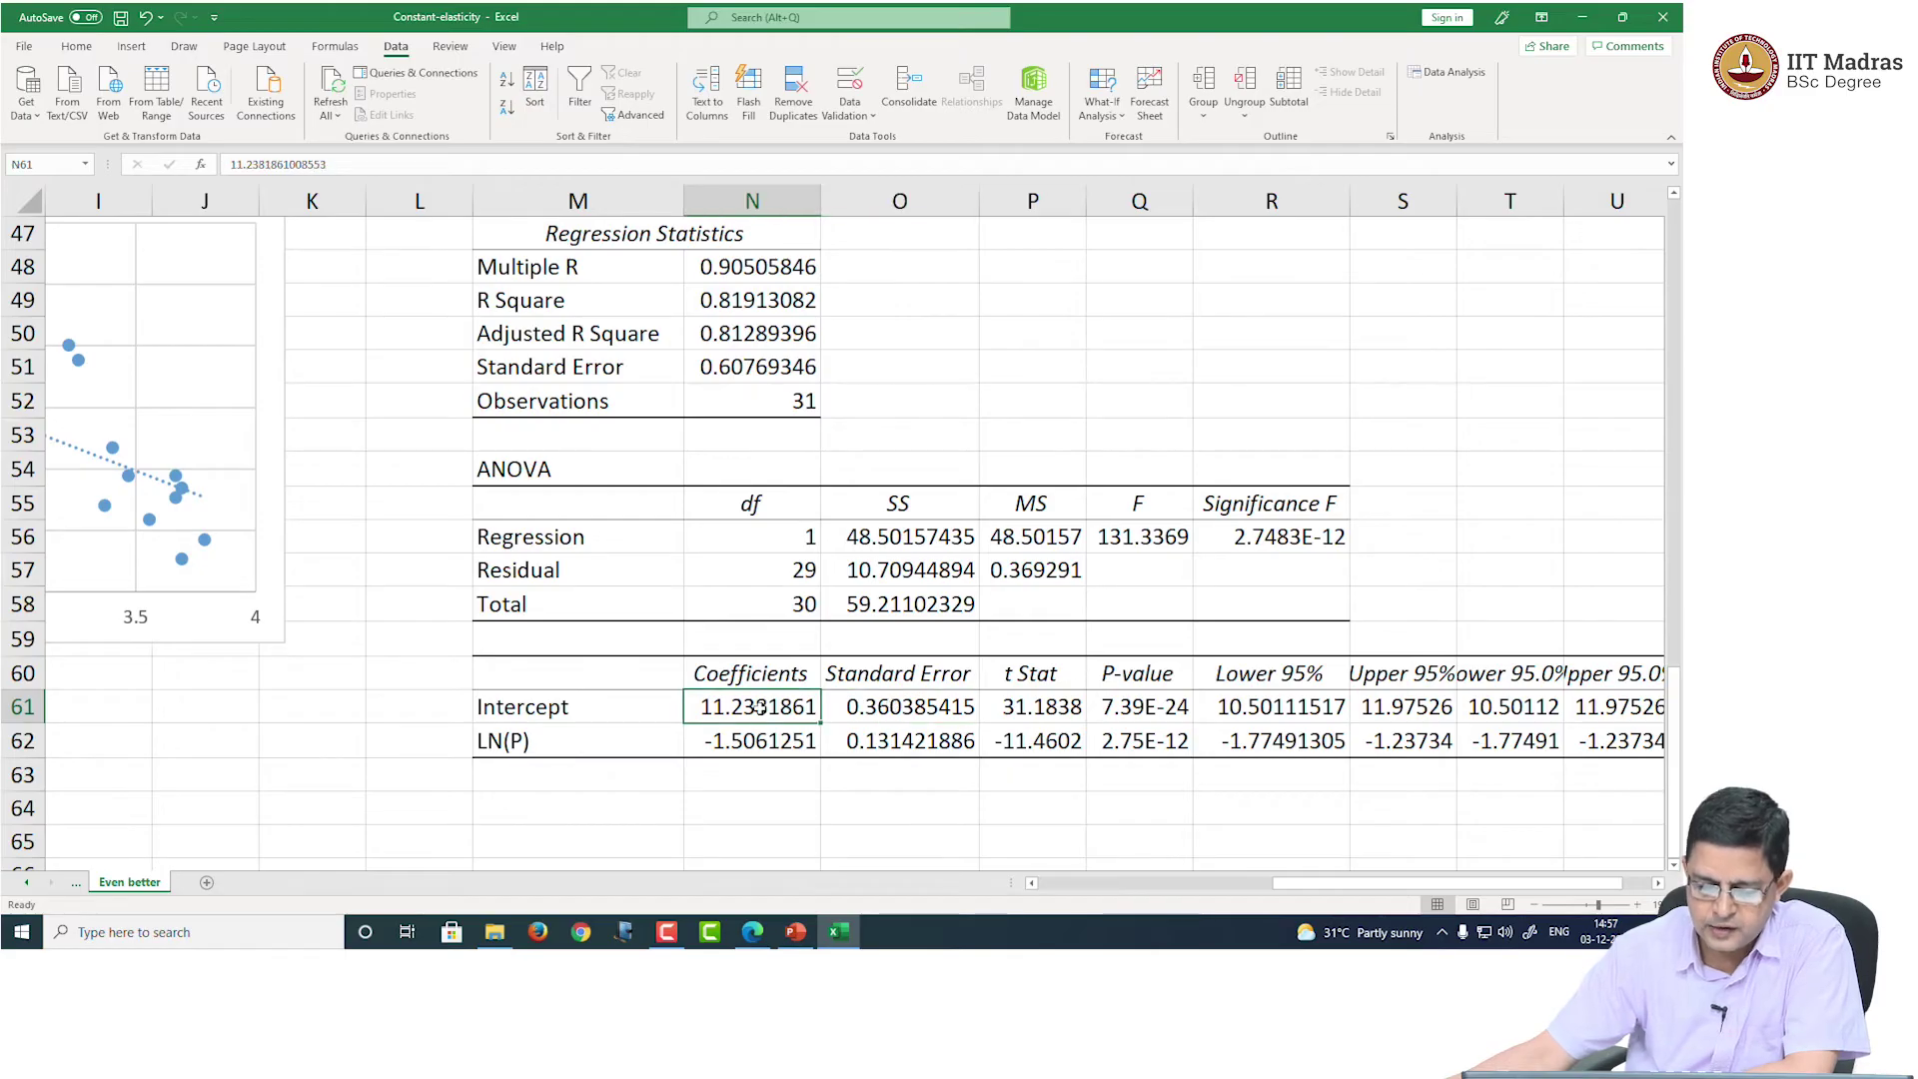
{"action": "left_click", "coordinate": [889, 711]}
{"action": "key", "text": "Right"}
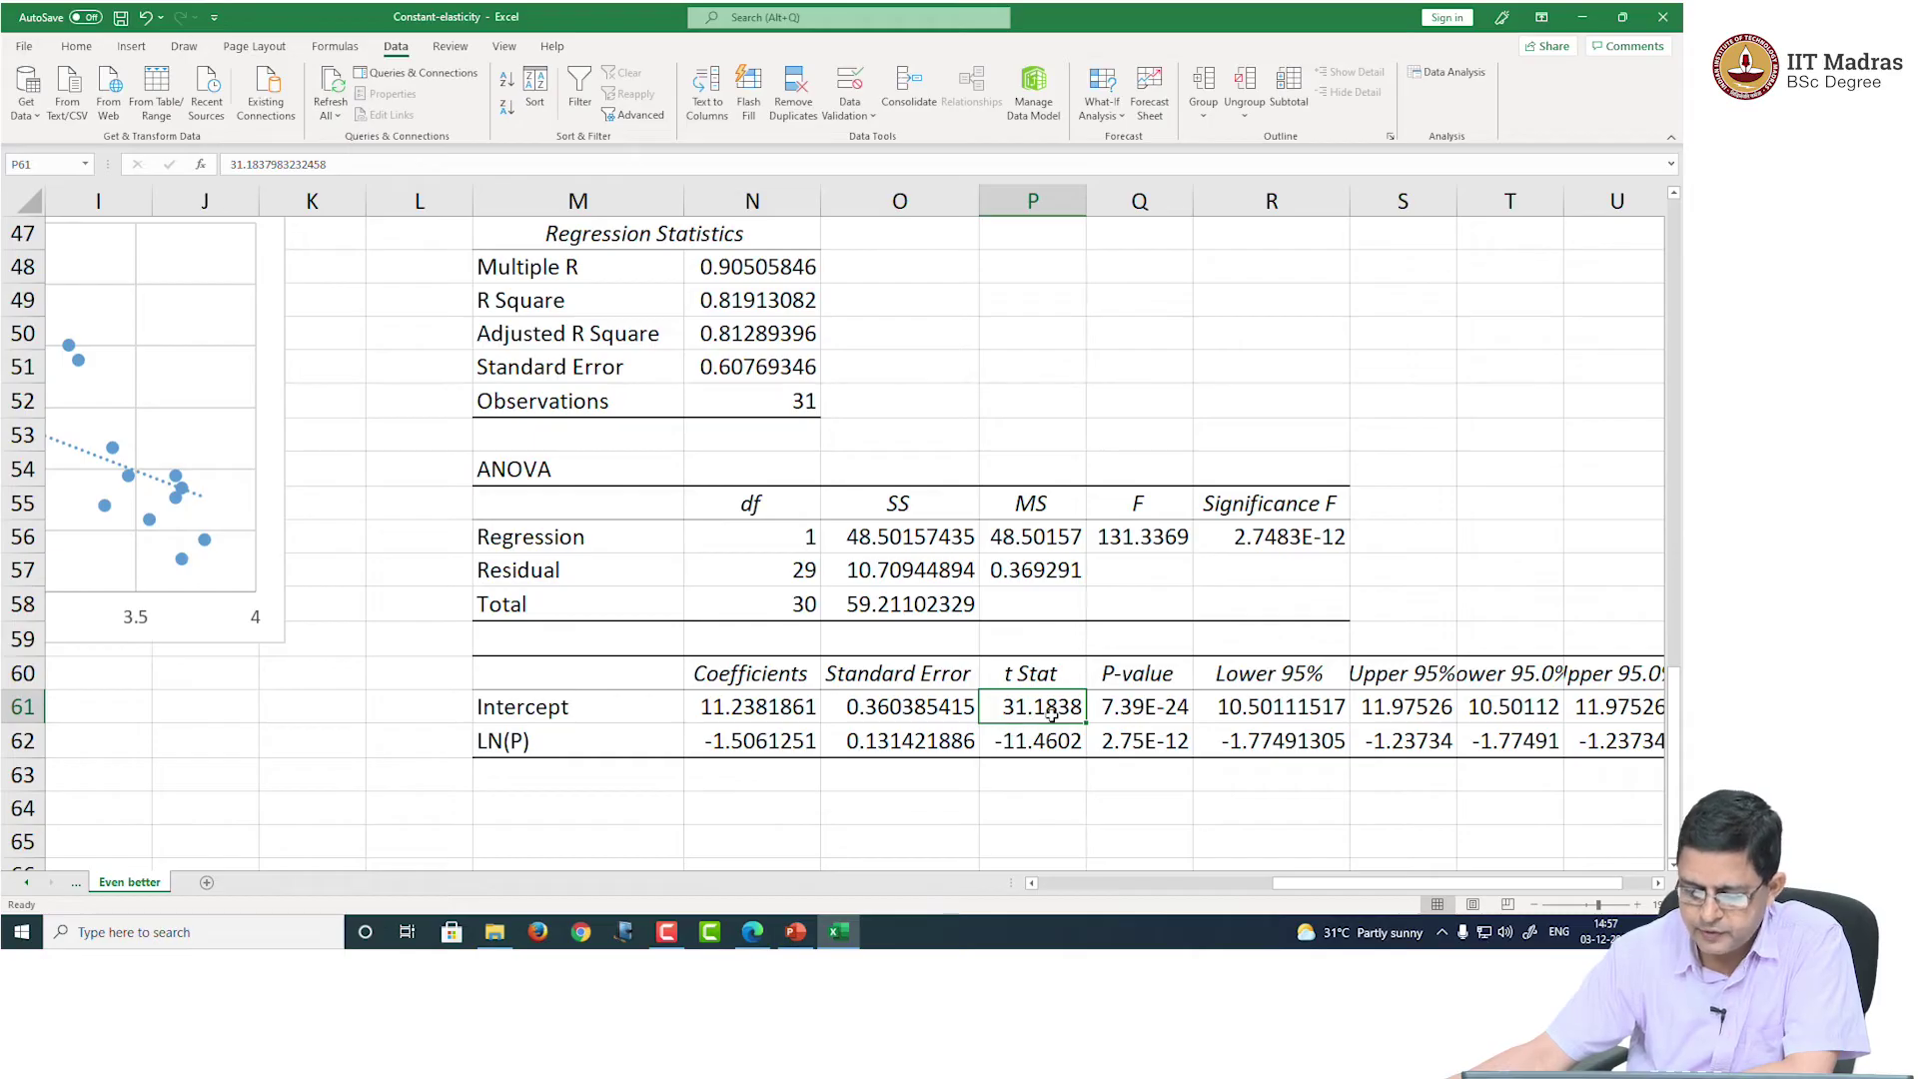
{"action": "left_click", "coordinate": [1124, 707]}
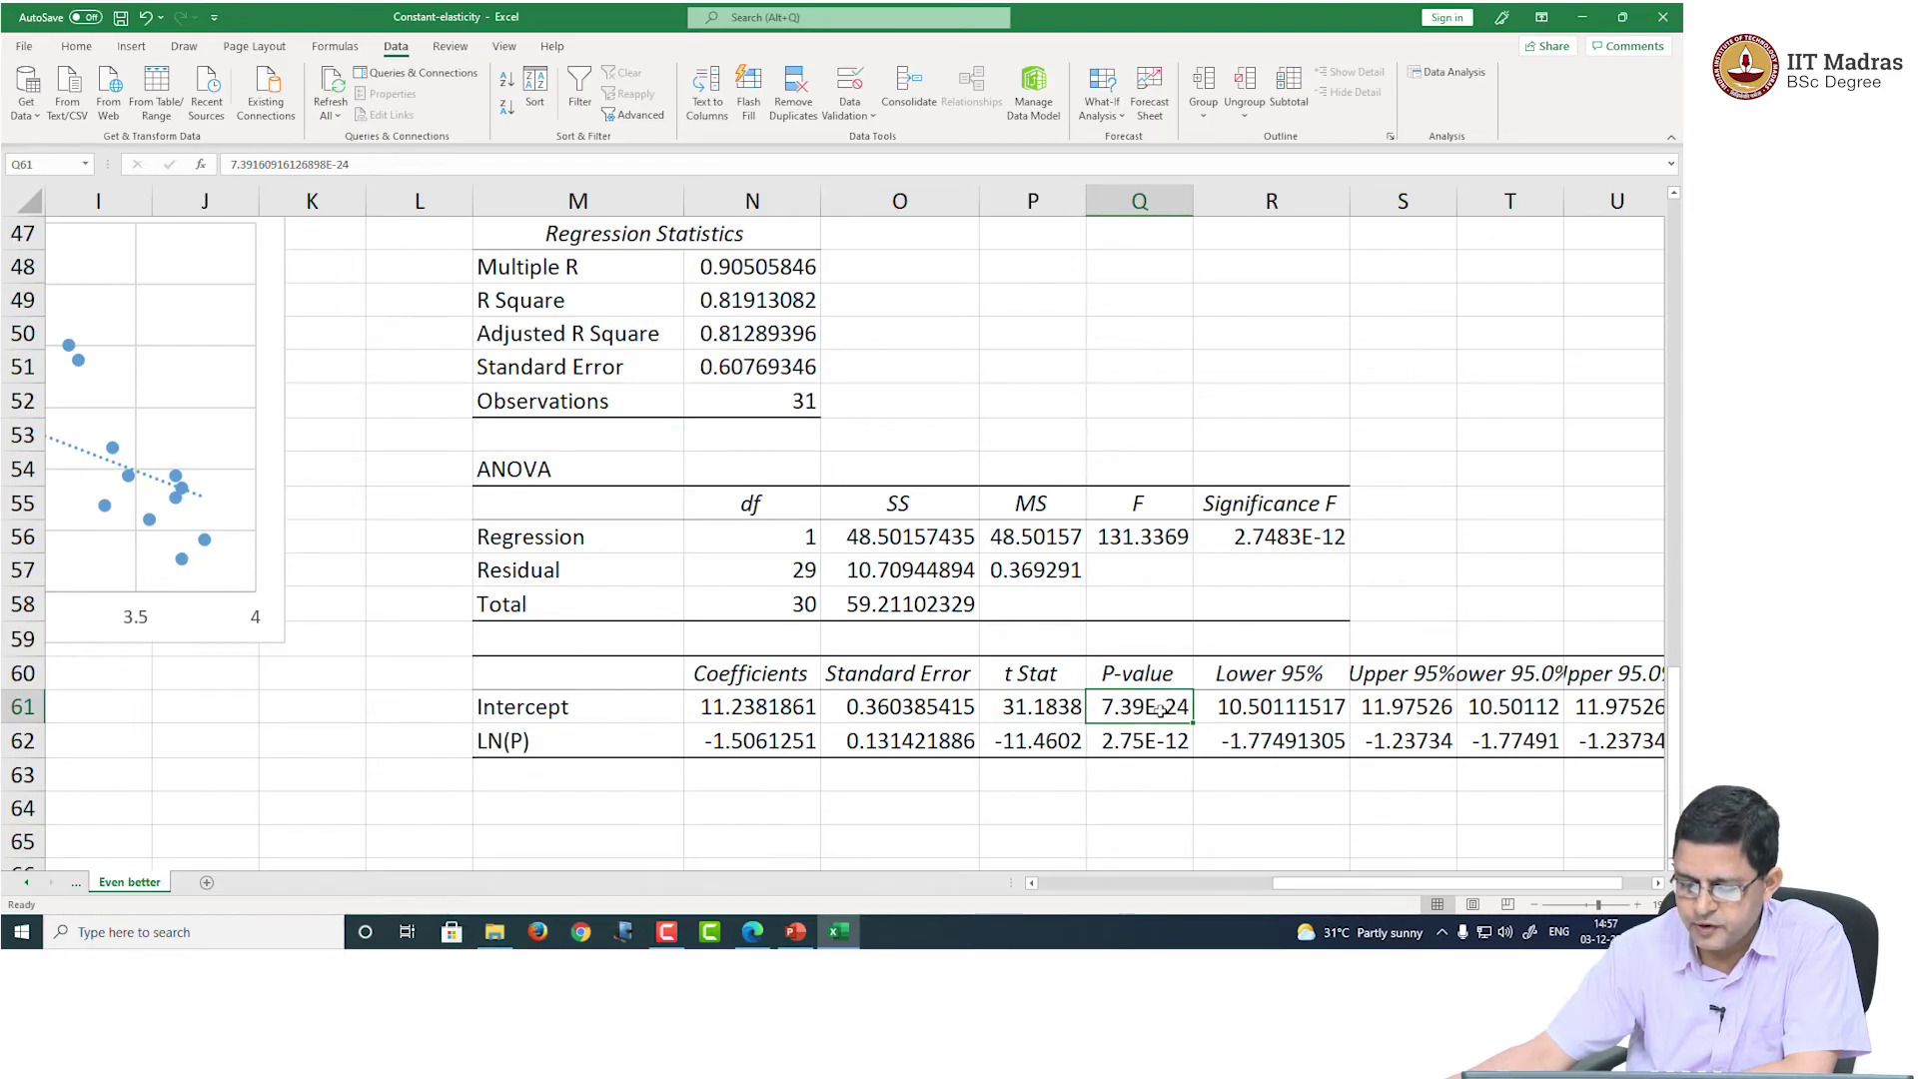
Step: Switch to the PowerPoint presentation, add a new slide after the last Constant elasticity model slide, and start the slide show from it
{"action": "left_click", "coordinate": [795, 931]}
{"action": "left_click", "coordinate": [84, 877]}
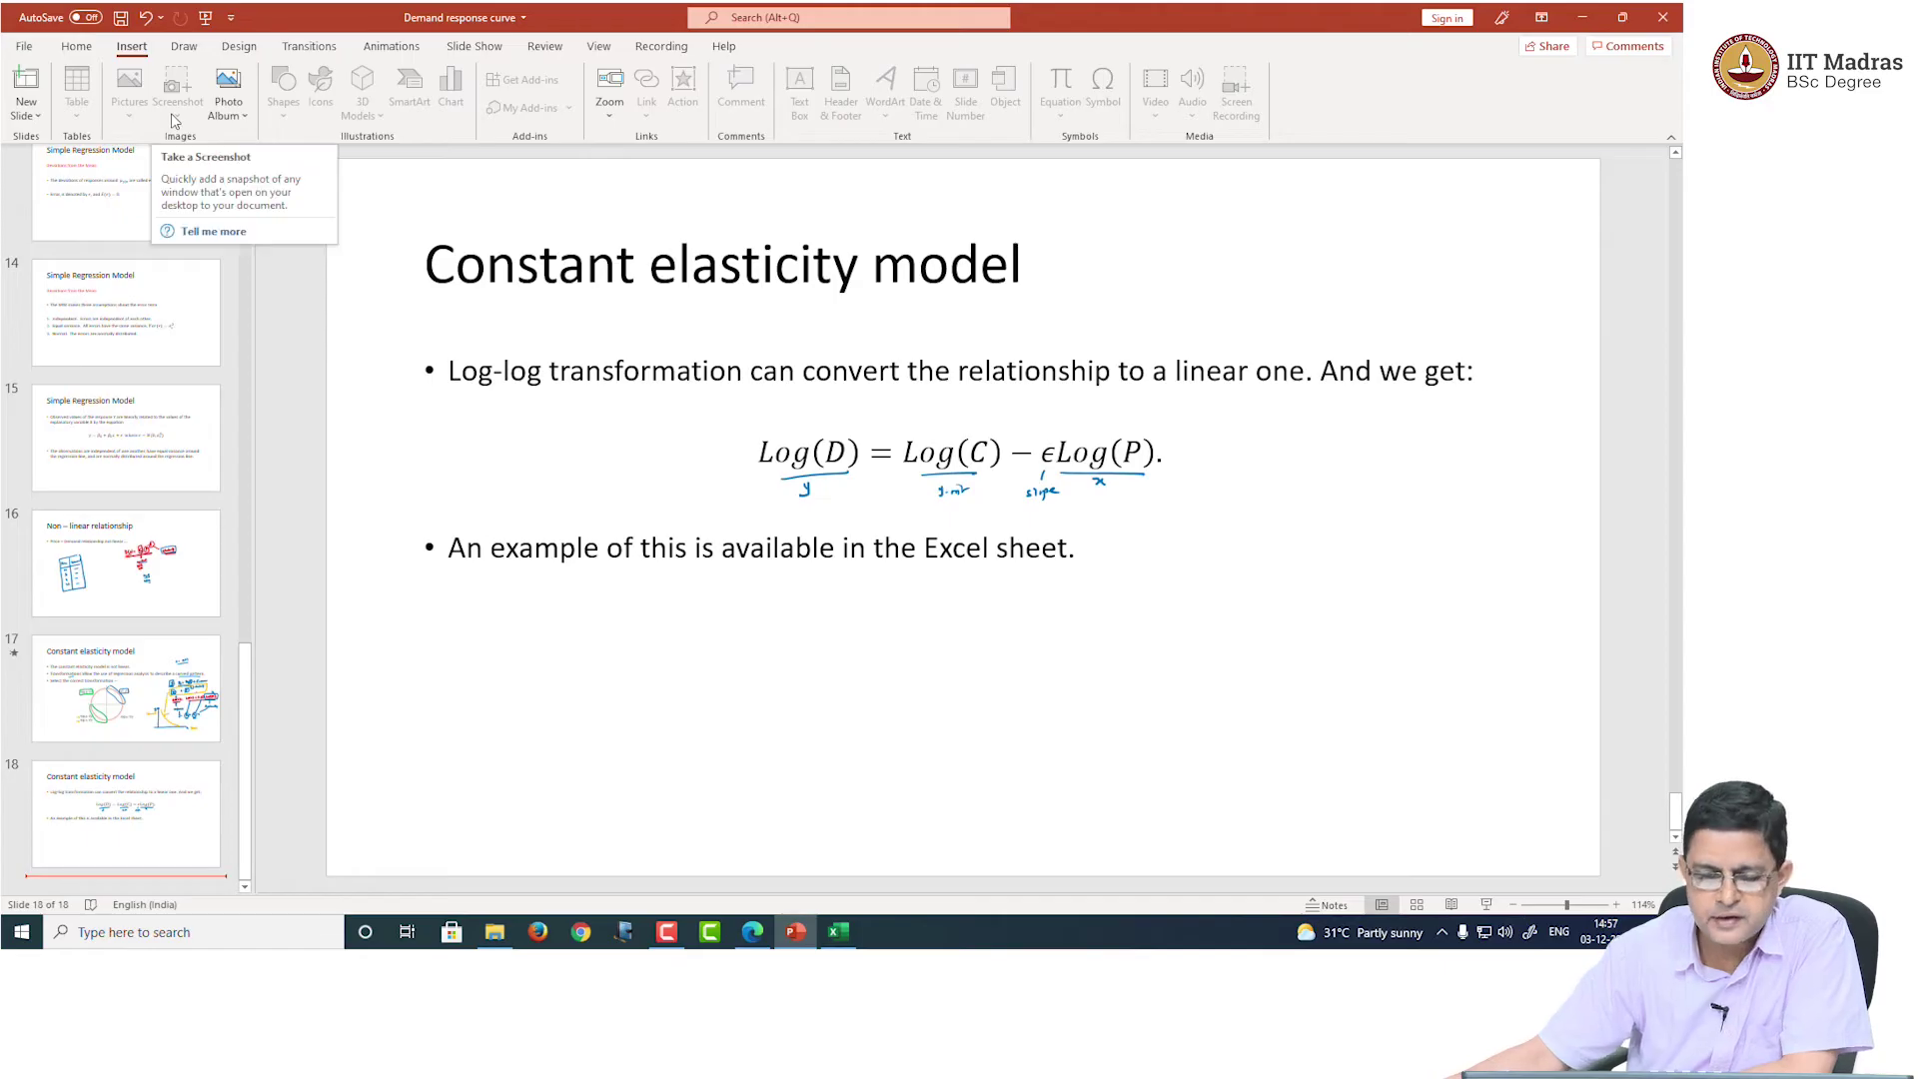
{"action": "left_click", "coordinate": [76, 47]}
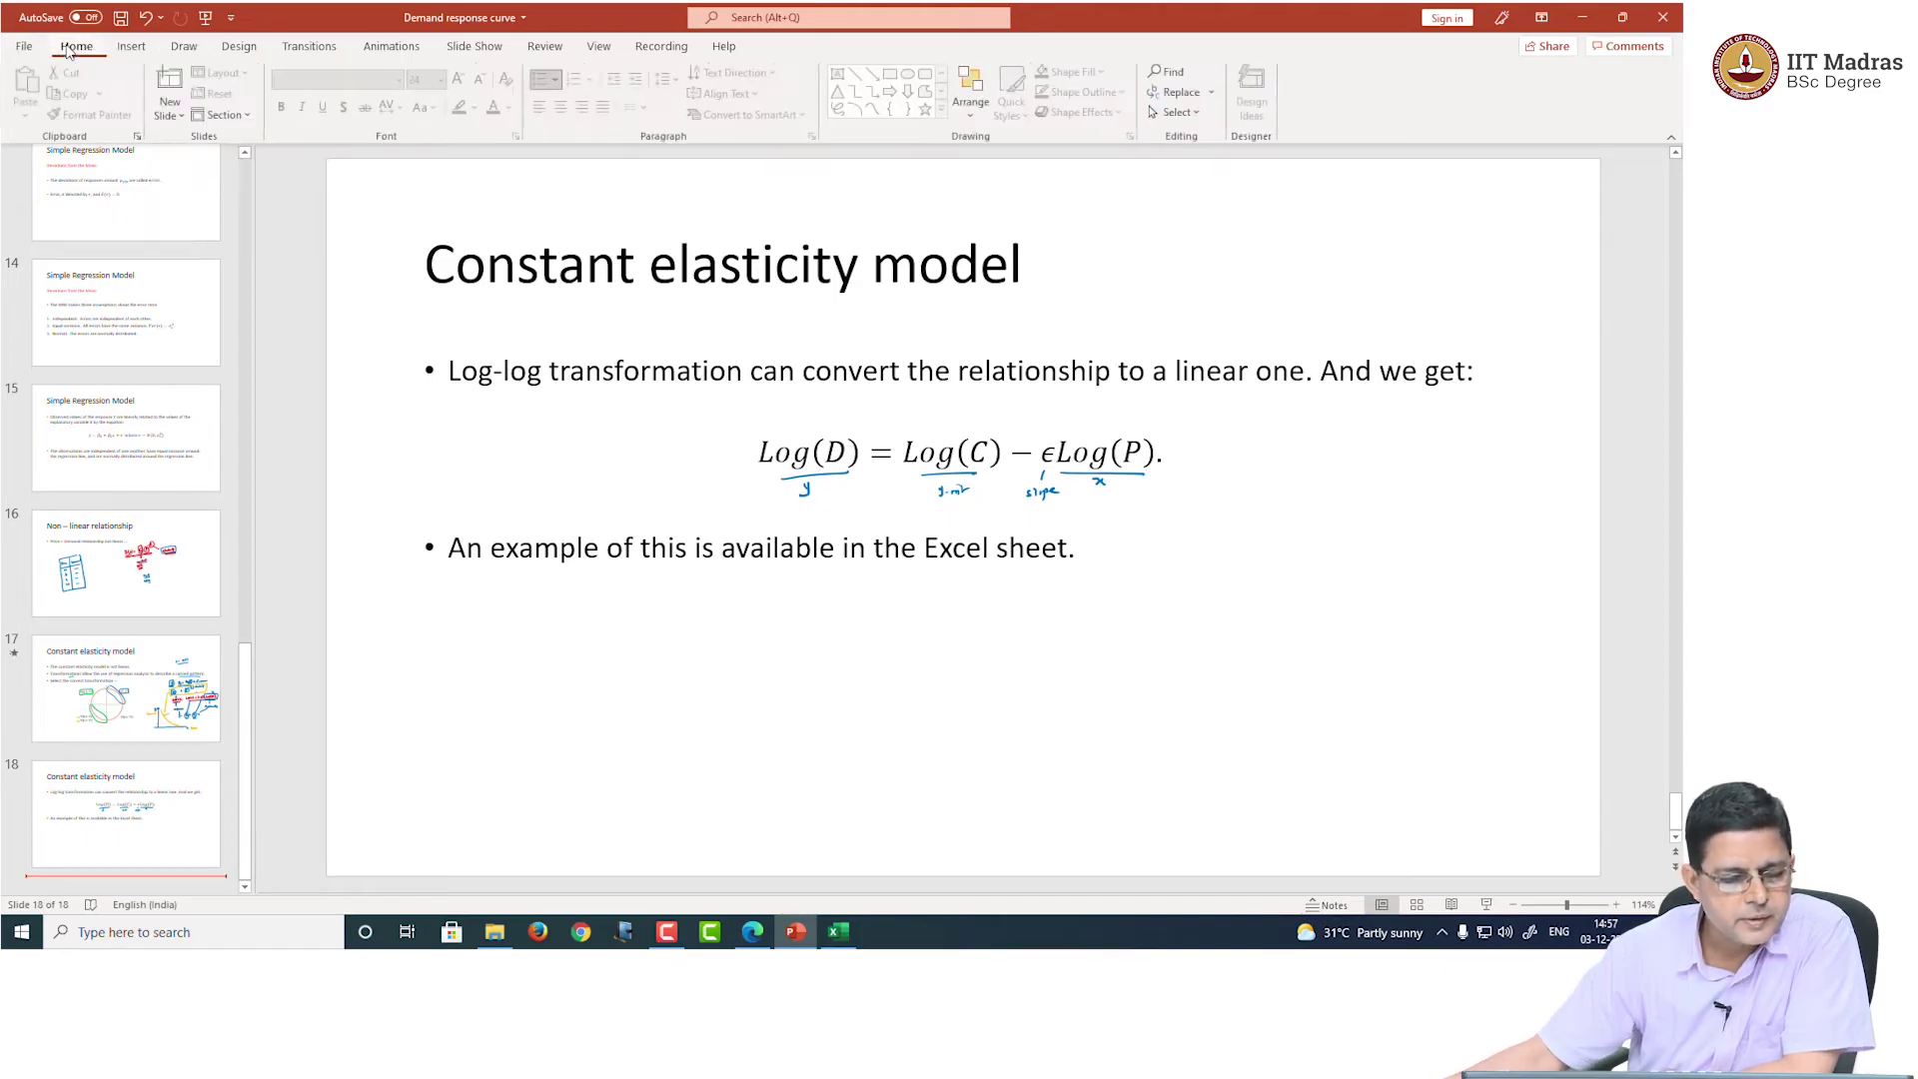
{"action": "left_click", "coordinate": [170, 100]}
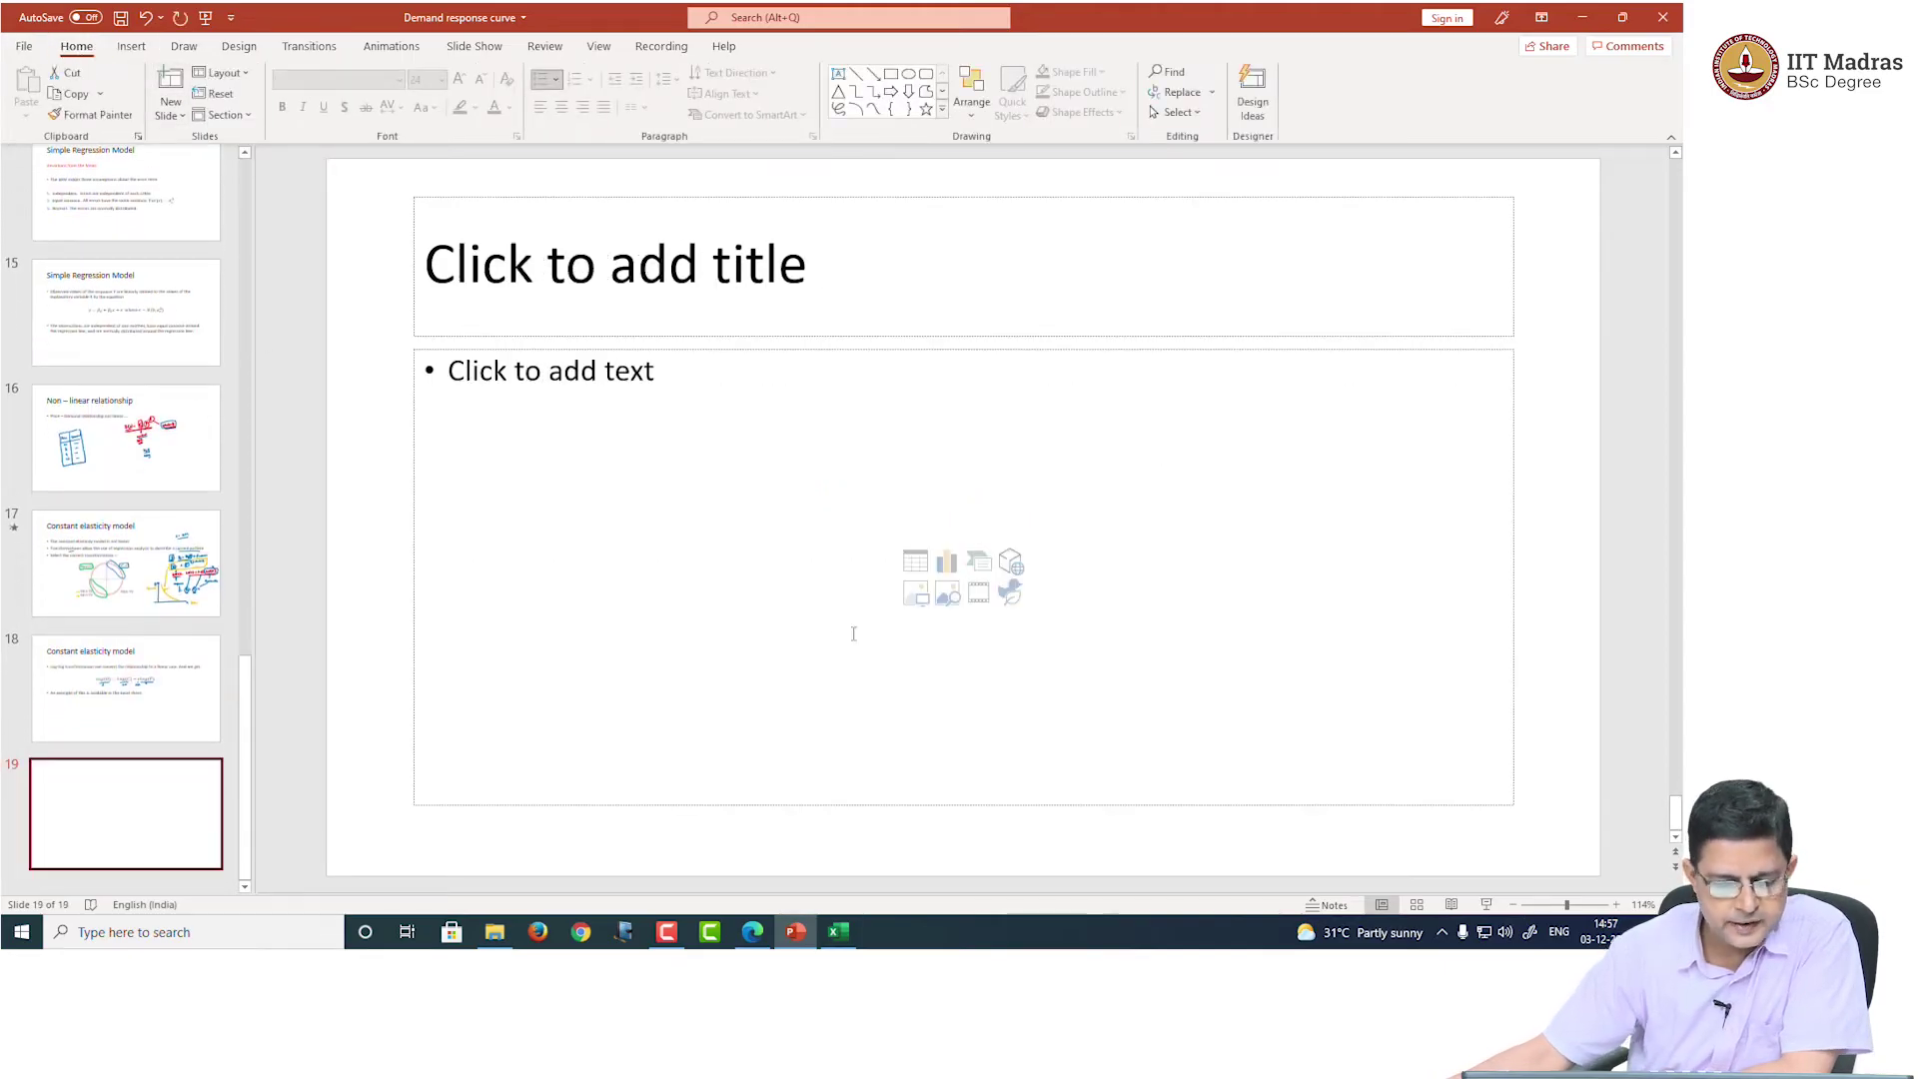
{"action": "left_click", "coordinate": [1492, 910]}
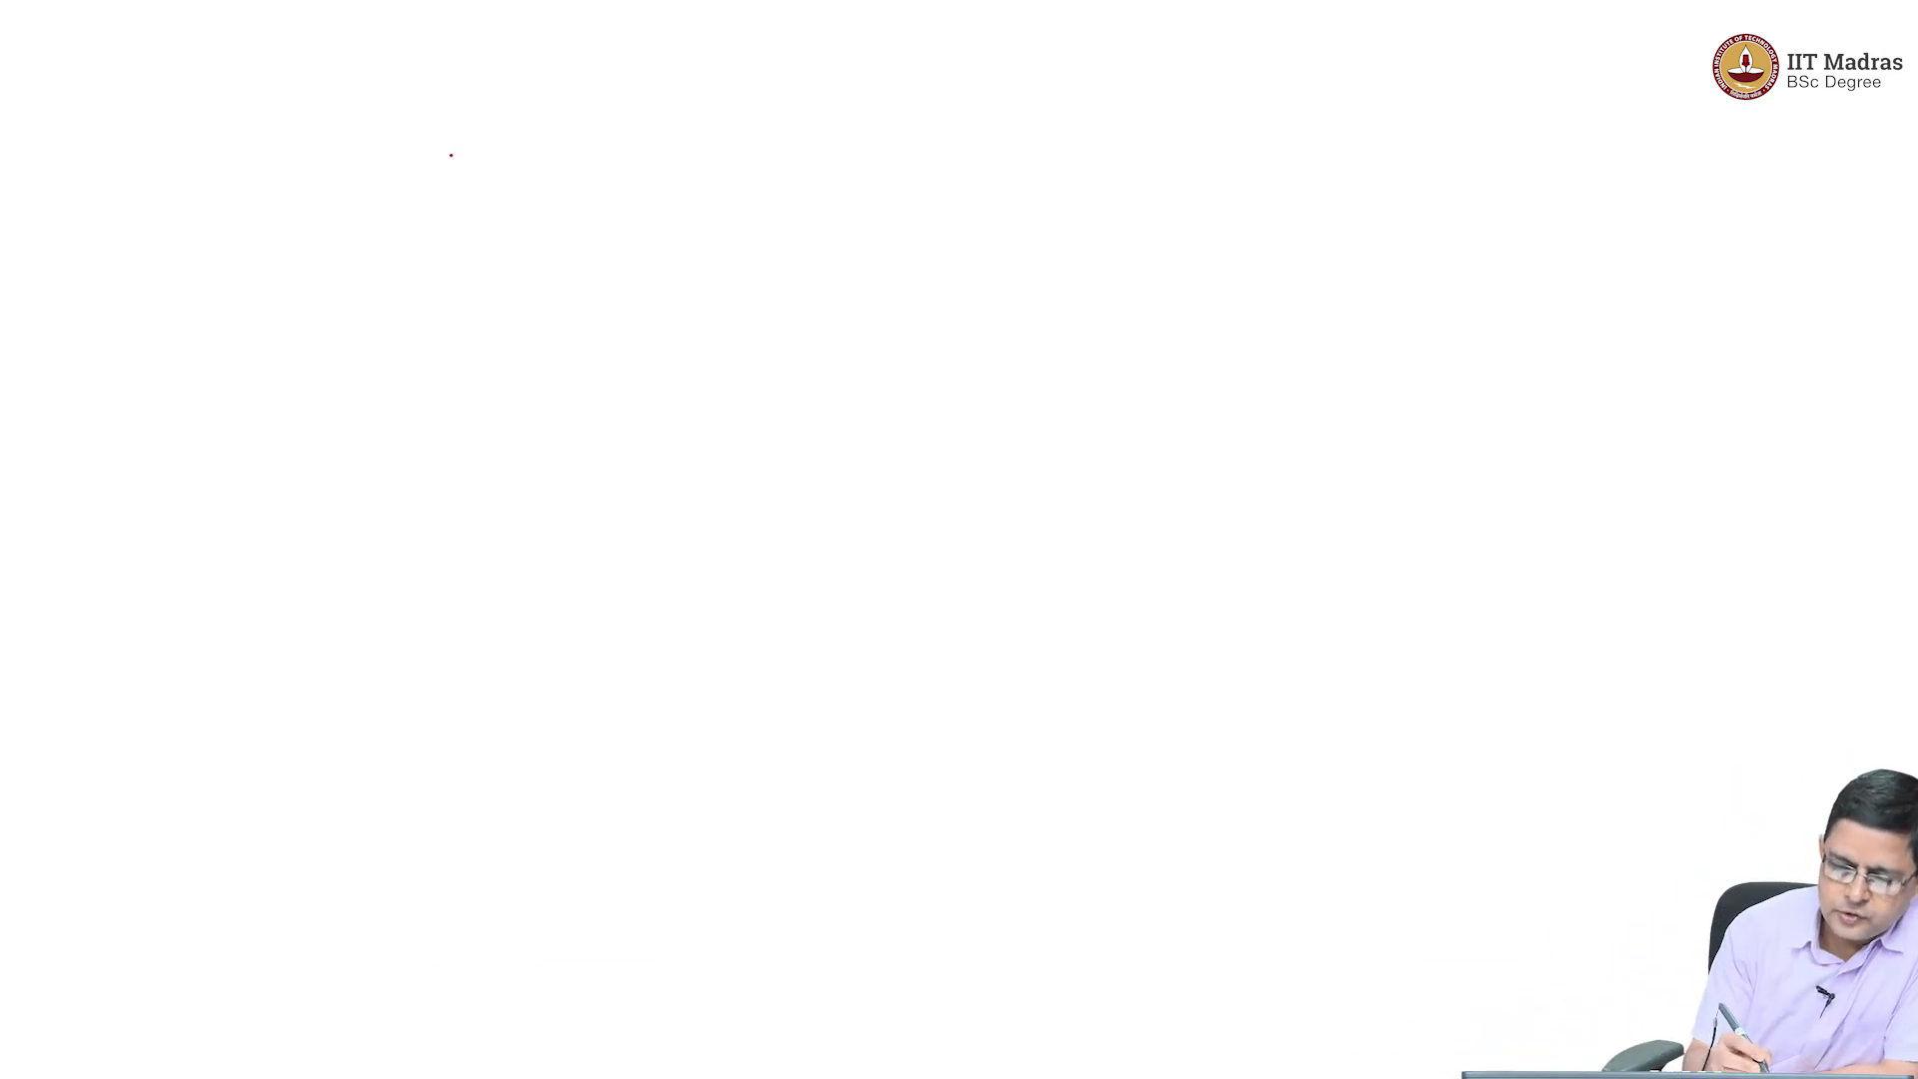
Step: Handwrite the regression equation E[y] = β0 + β1 in red ink near the upper edge of the blank slide
{"action": "mouse_move", "coordinate": [453, 154]}
{"action": "left_mouse_down"}
{"action": "mouse_move", "coordinate": [457, 179]}
{"action": "mouse_move", "coordinate": [489, 158]}
{"action": "left_mouse_up"}
{"action": "left_click_drag", "start_coordinate": [479, 166], "coordinate": [490, 166]}
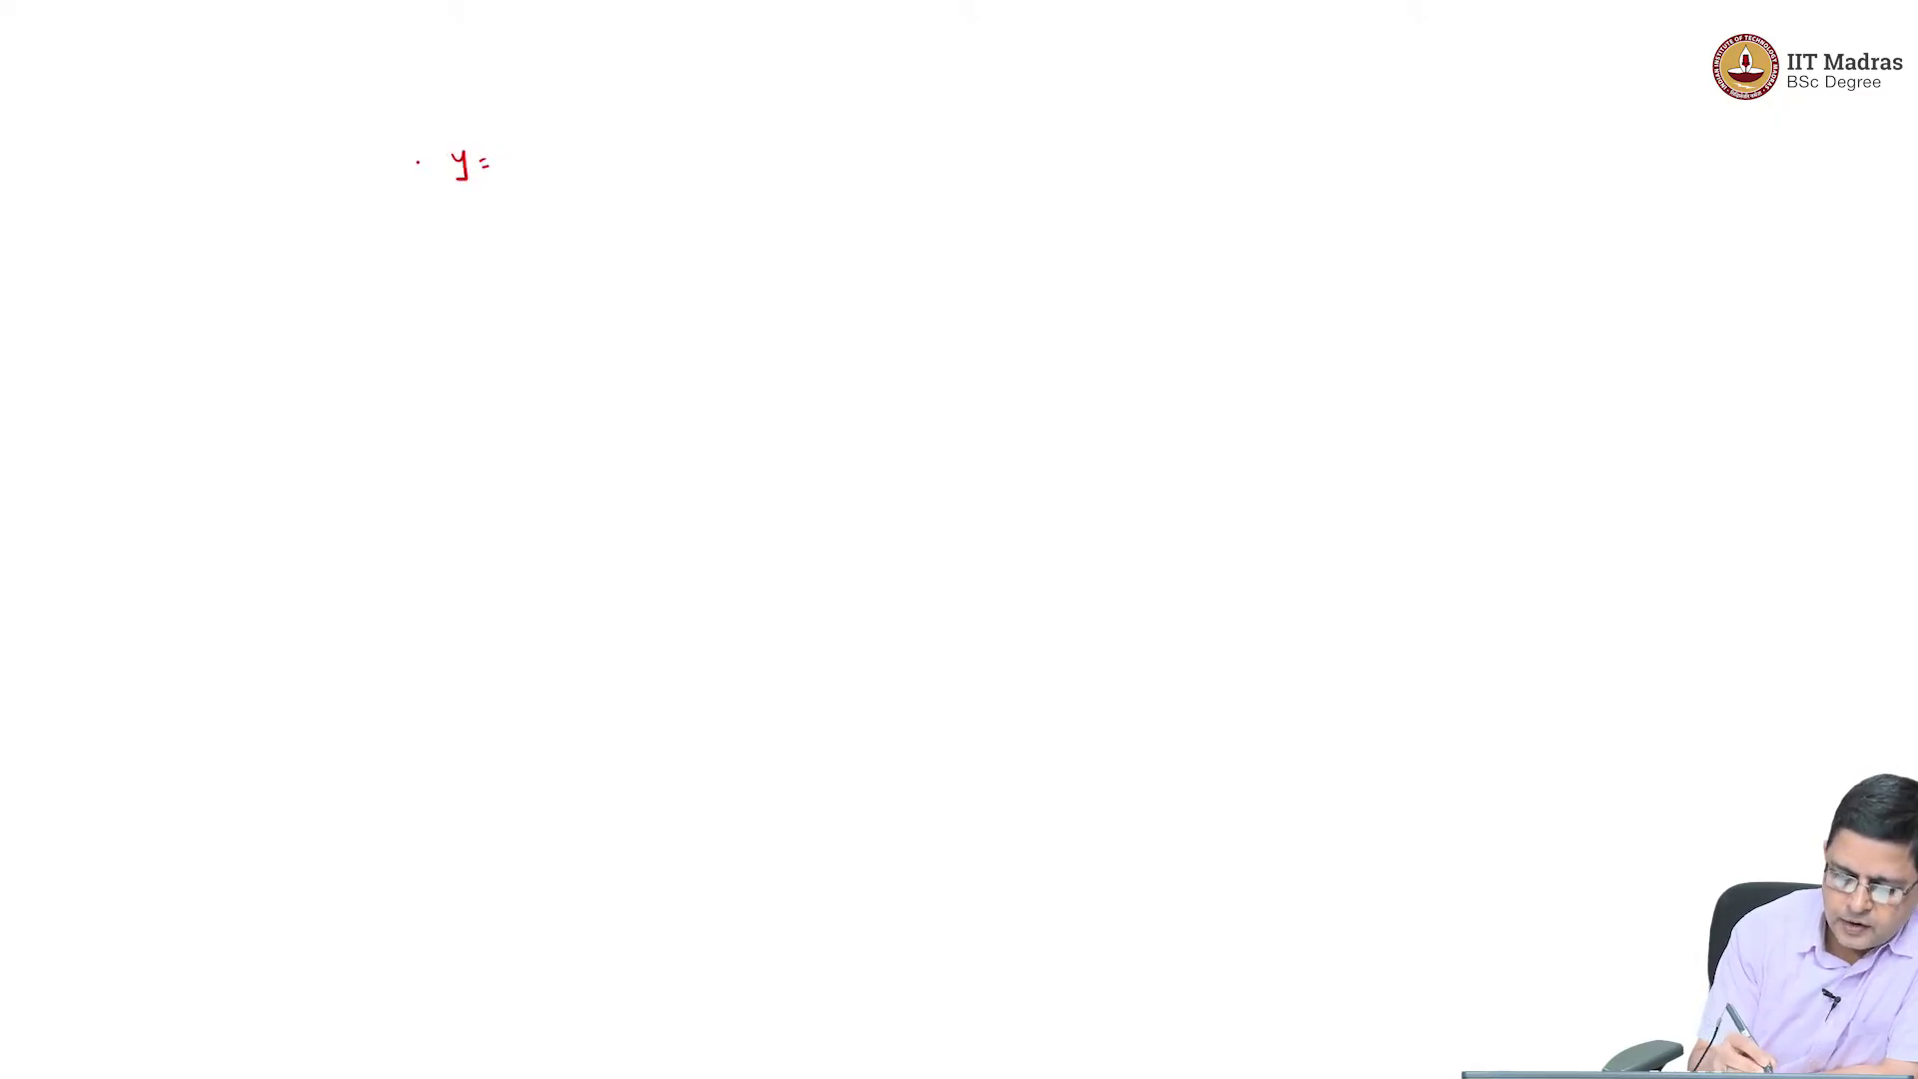
{"action": "left_click_drag", "start_coordinate": [415, 159], "coordinate": [424, 159]}
{"action": "left_click_drag", "start_coordinate": [440, 143], "coordinate": [446, 182]}
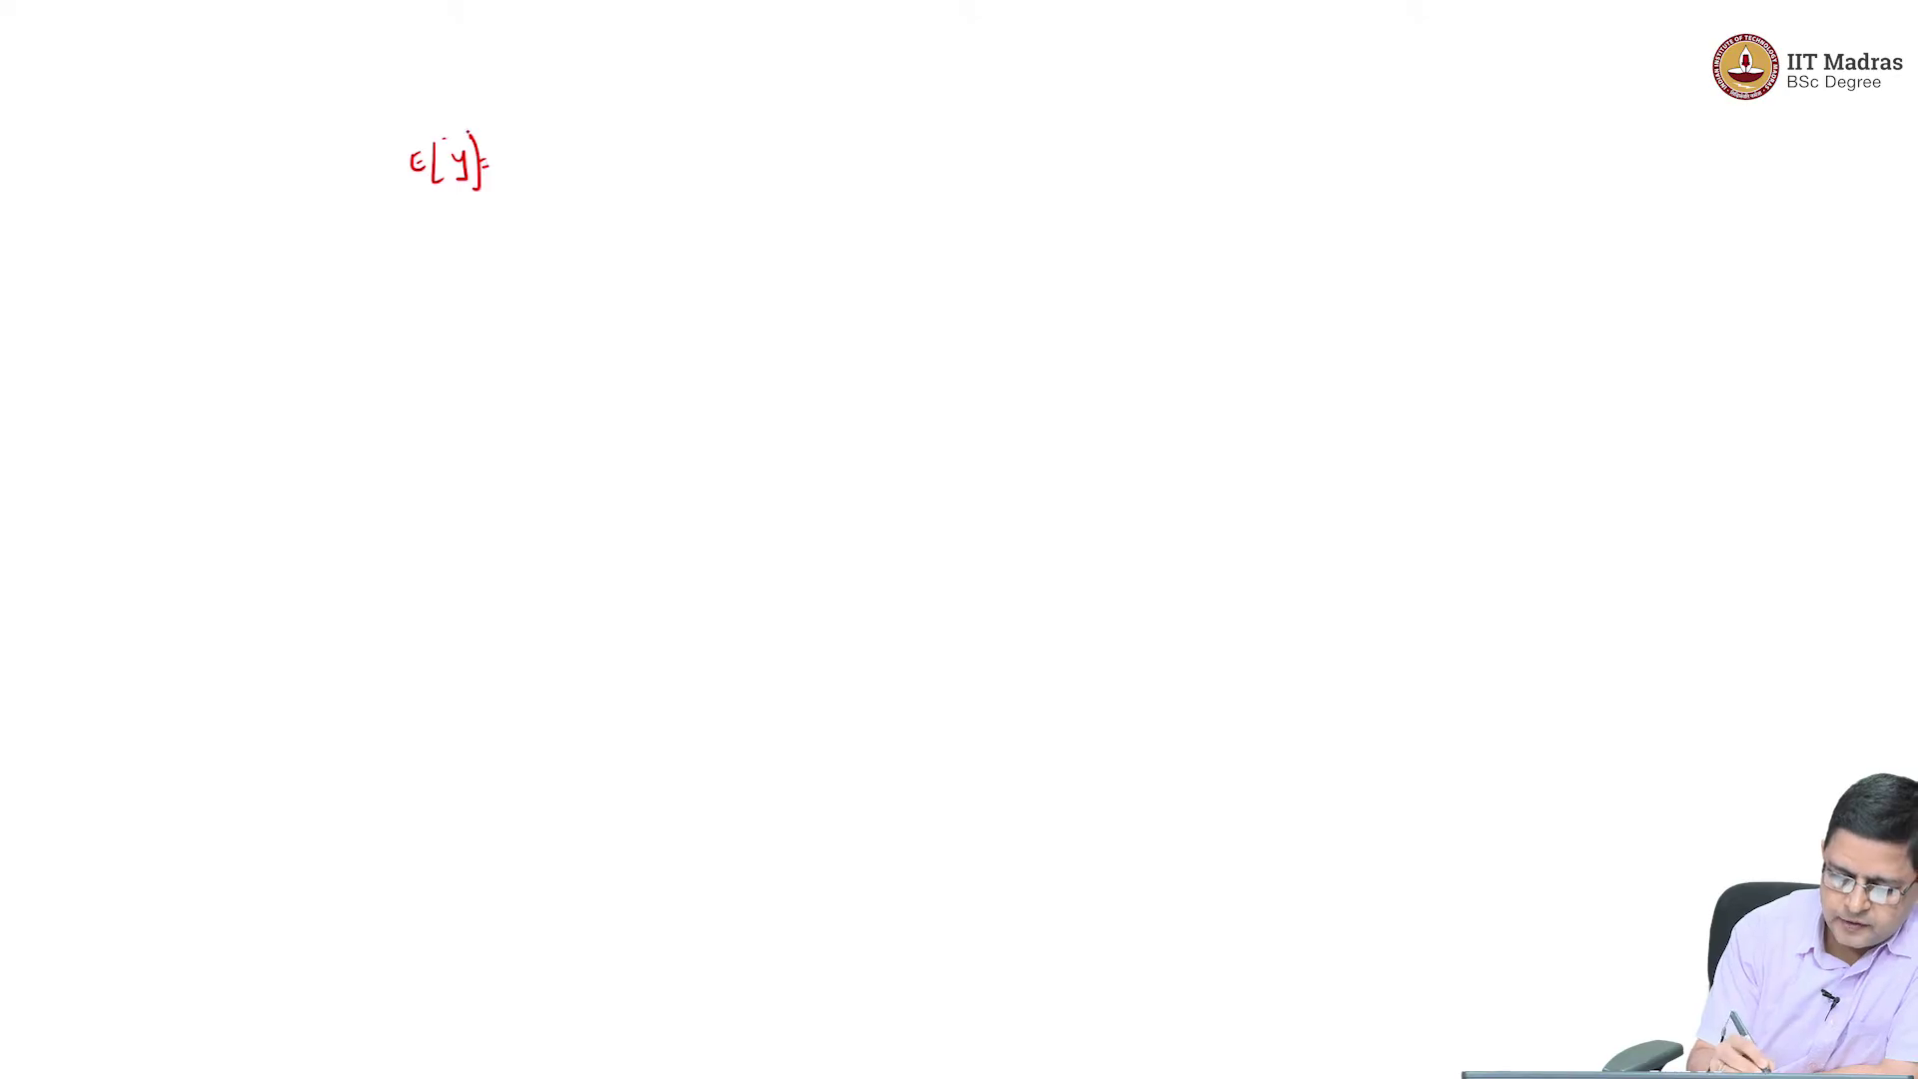
{"action": "left_click_drag", "start_coordinate": [579, 142], "coordinate": [584, 169]}
{"action": "left_click_drag", "start_coordinate": [580, 139], "coordinate": [585, 158]}
{"action": "left_click_drag", "start_coordinate": [600, 152], "coordinate": [621, 149]}
{"action": "left_click_drag", "start_coordinate": [617, 144], "coordinate": [642, 157]}
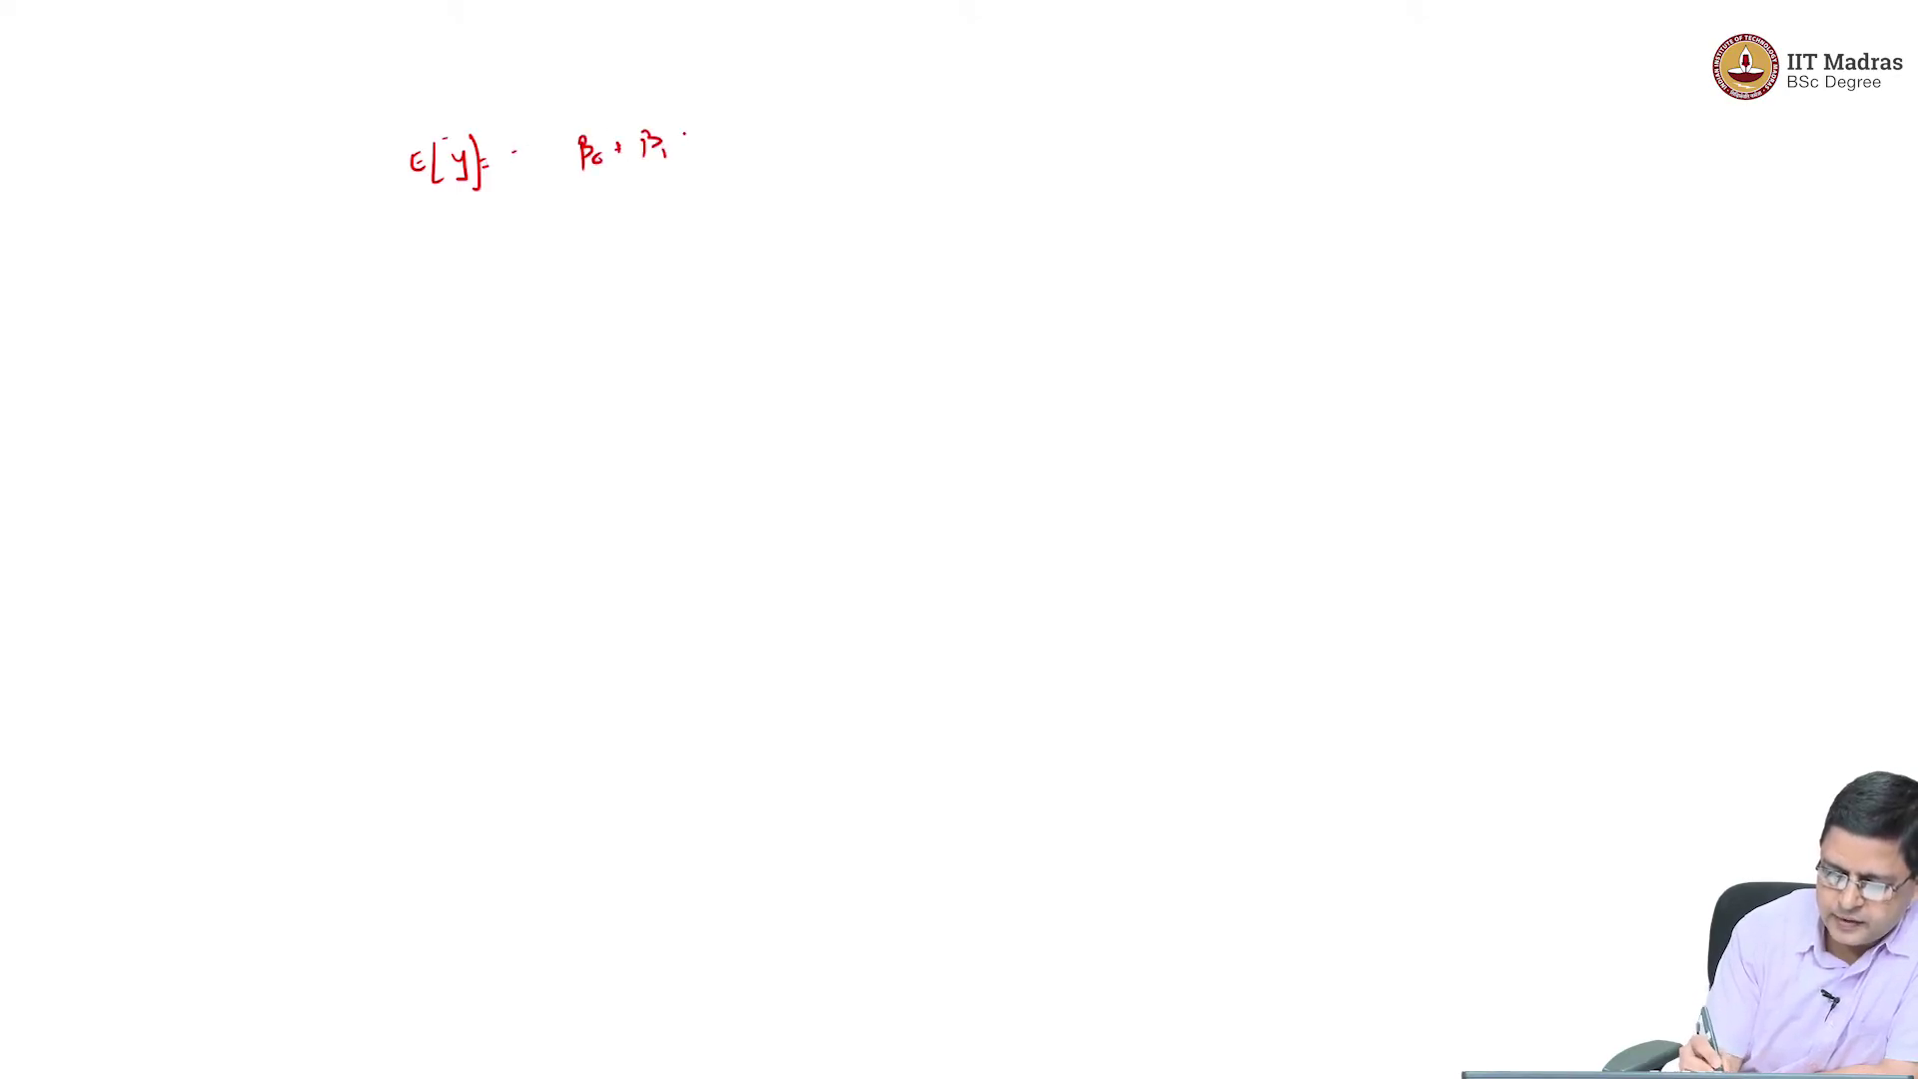